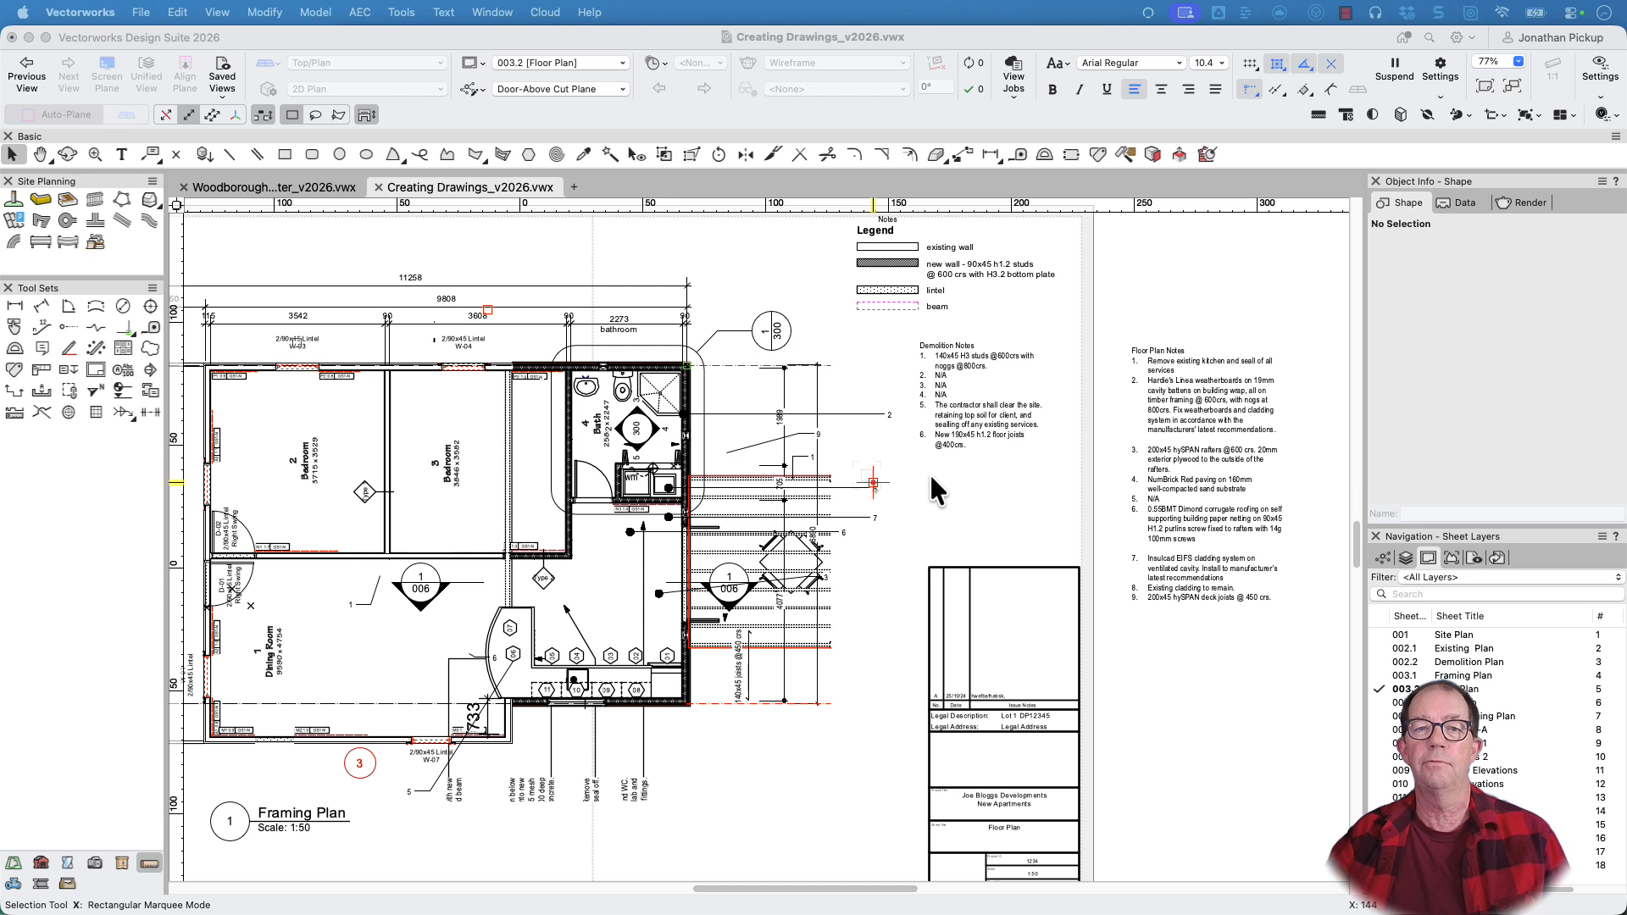
# Delete the Floor Plan Notes and Demolition Notes keynote legends from the Floor Plan sheet
pyautogui.press('super+shift+a')
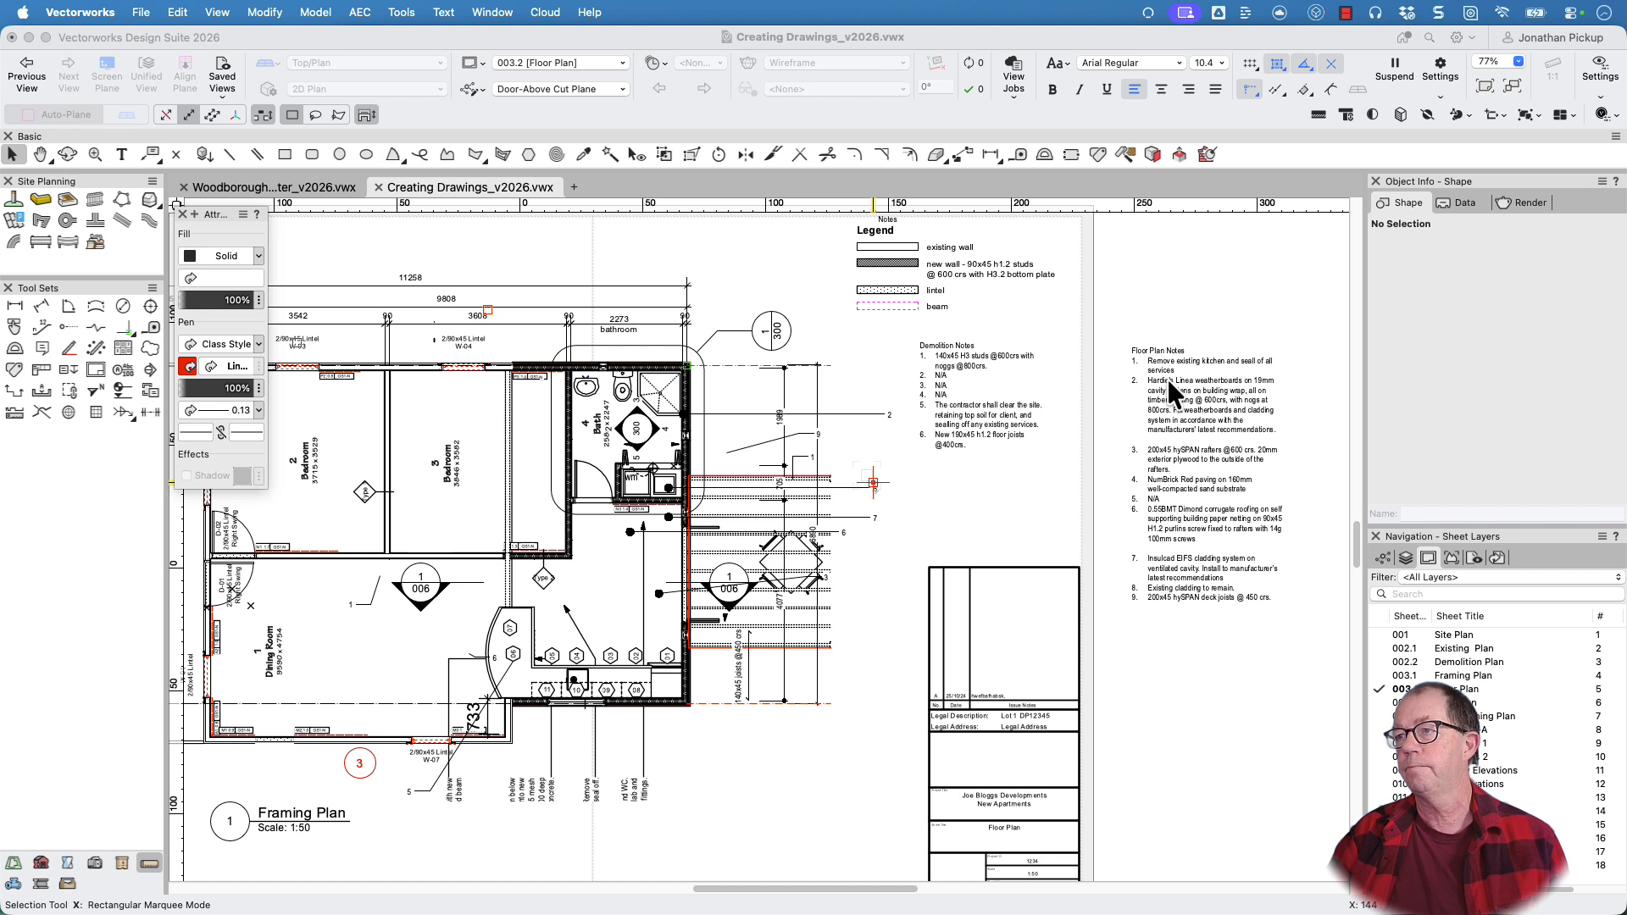
pyautogui.click(1145, 424)
pyautogui.click(1227, 266)
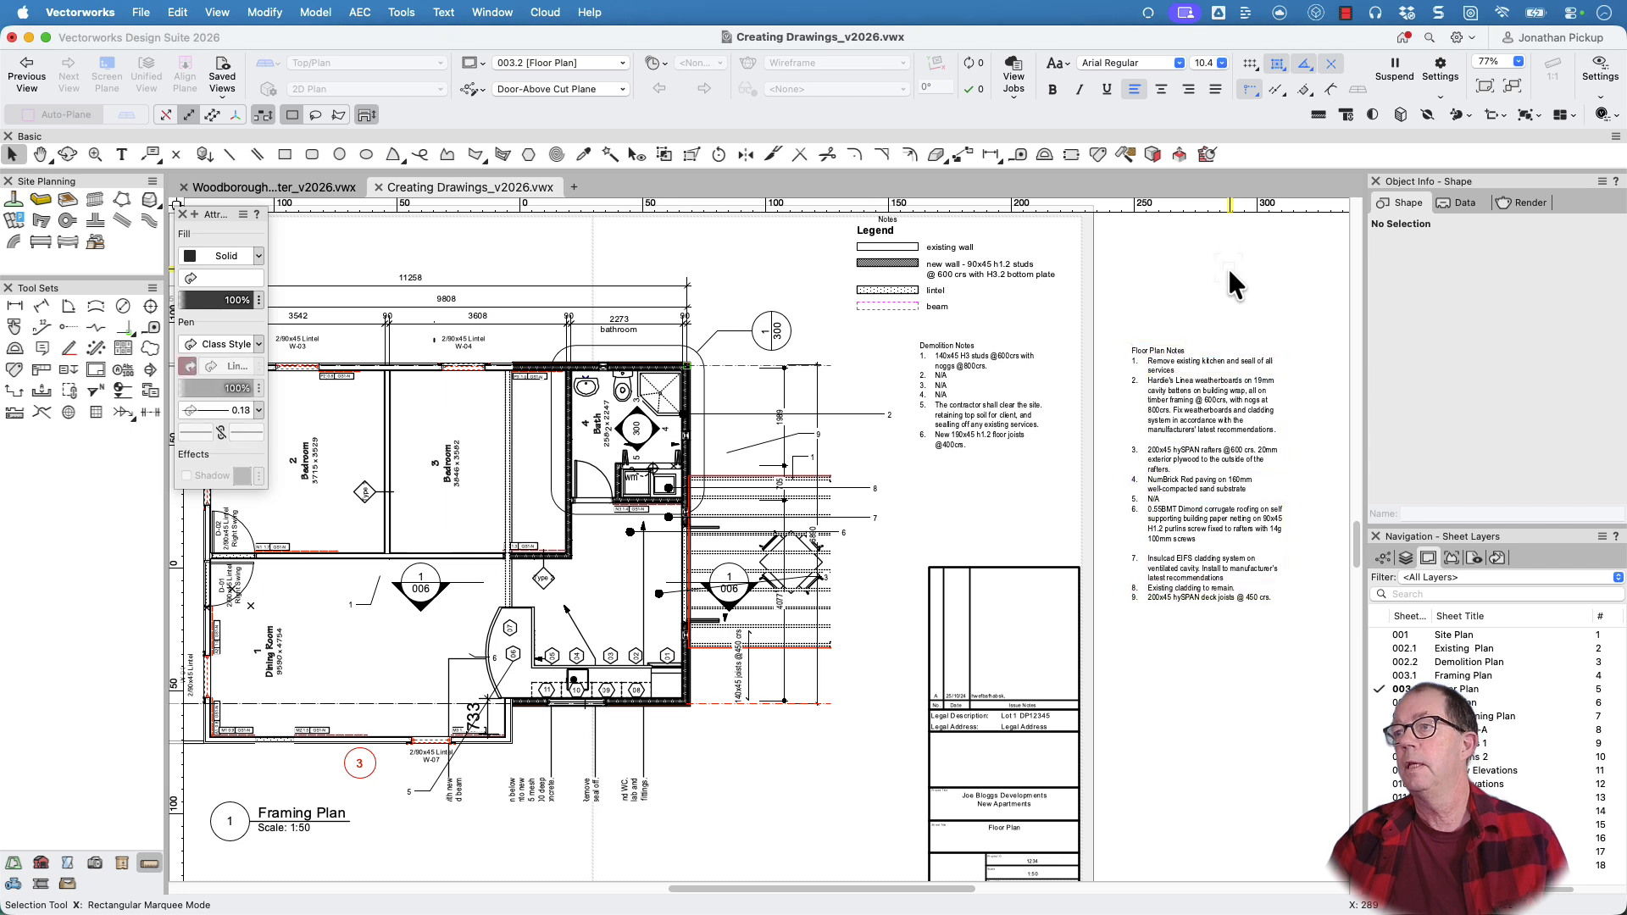
pyautogui.click(1205, 371)
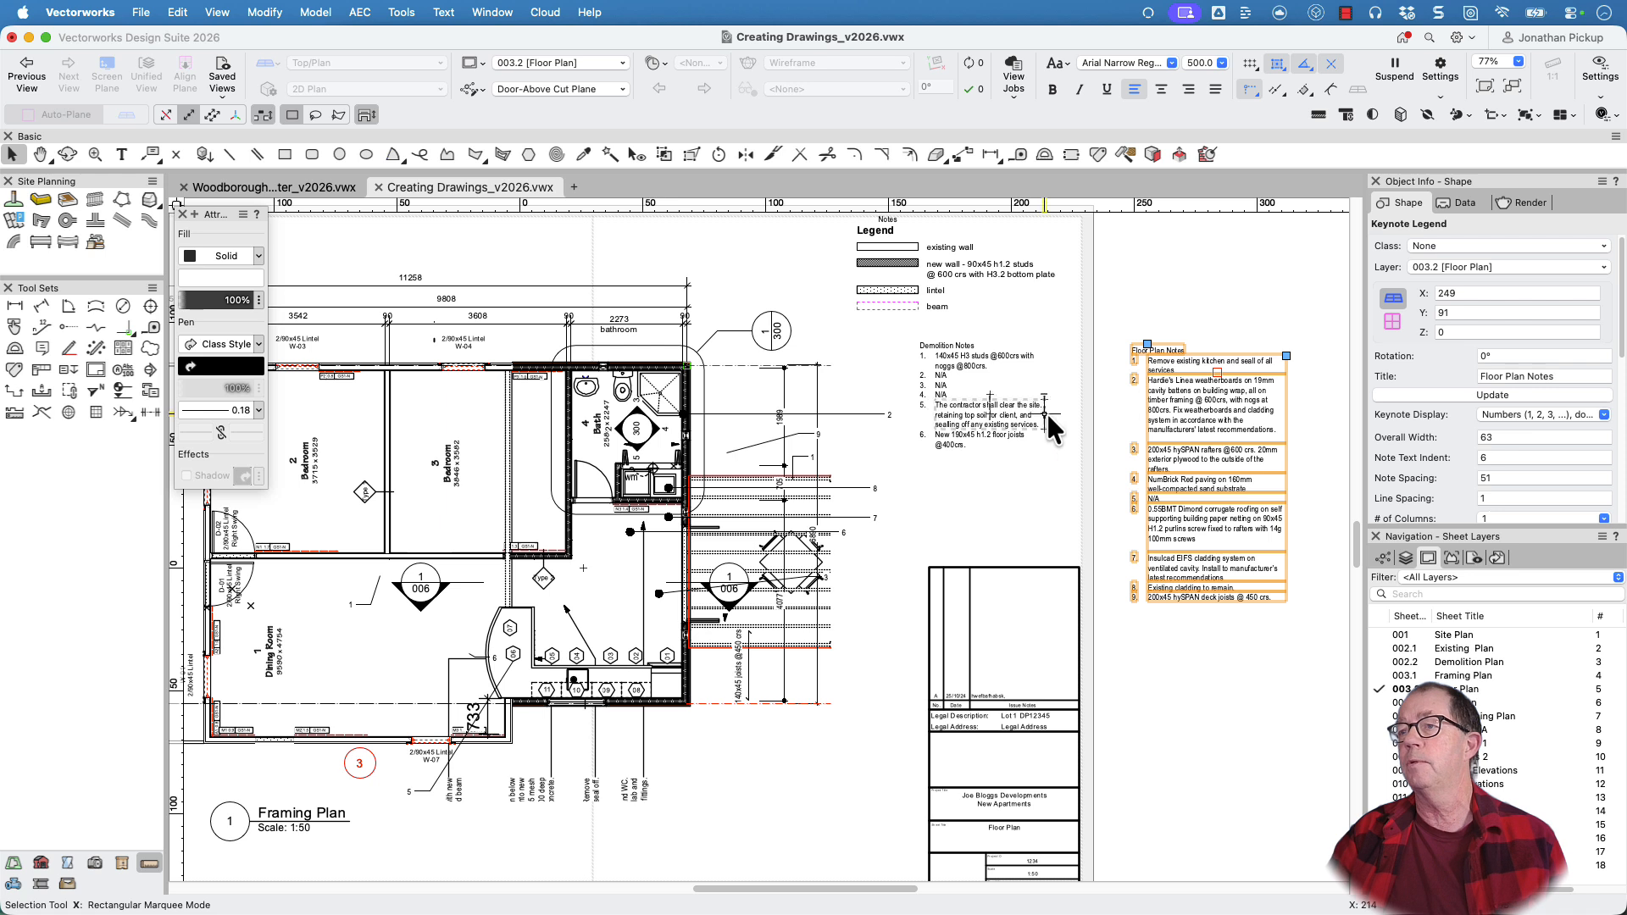
pyautogui.press('Delete')
pyautogui.click(974, 408)
pyautogui.press('Delete')
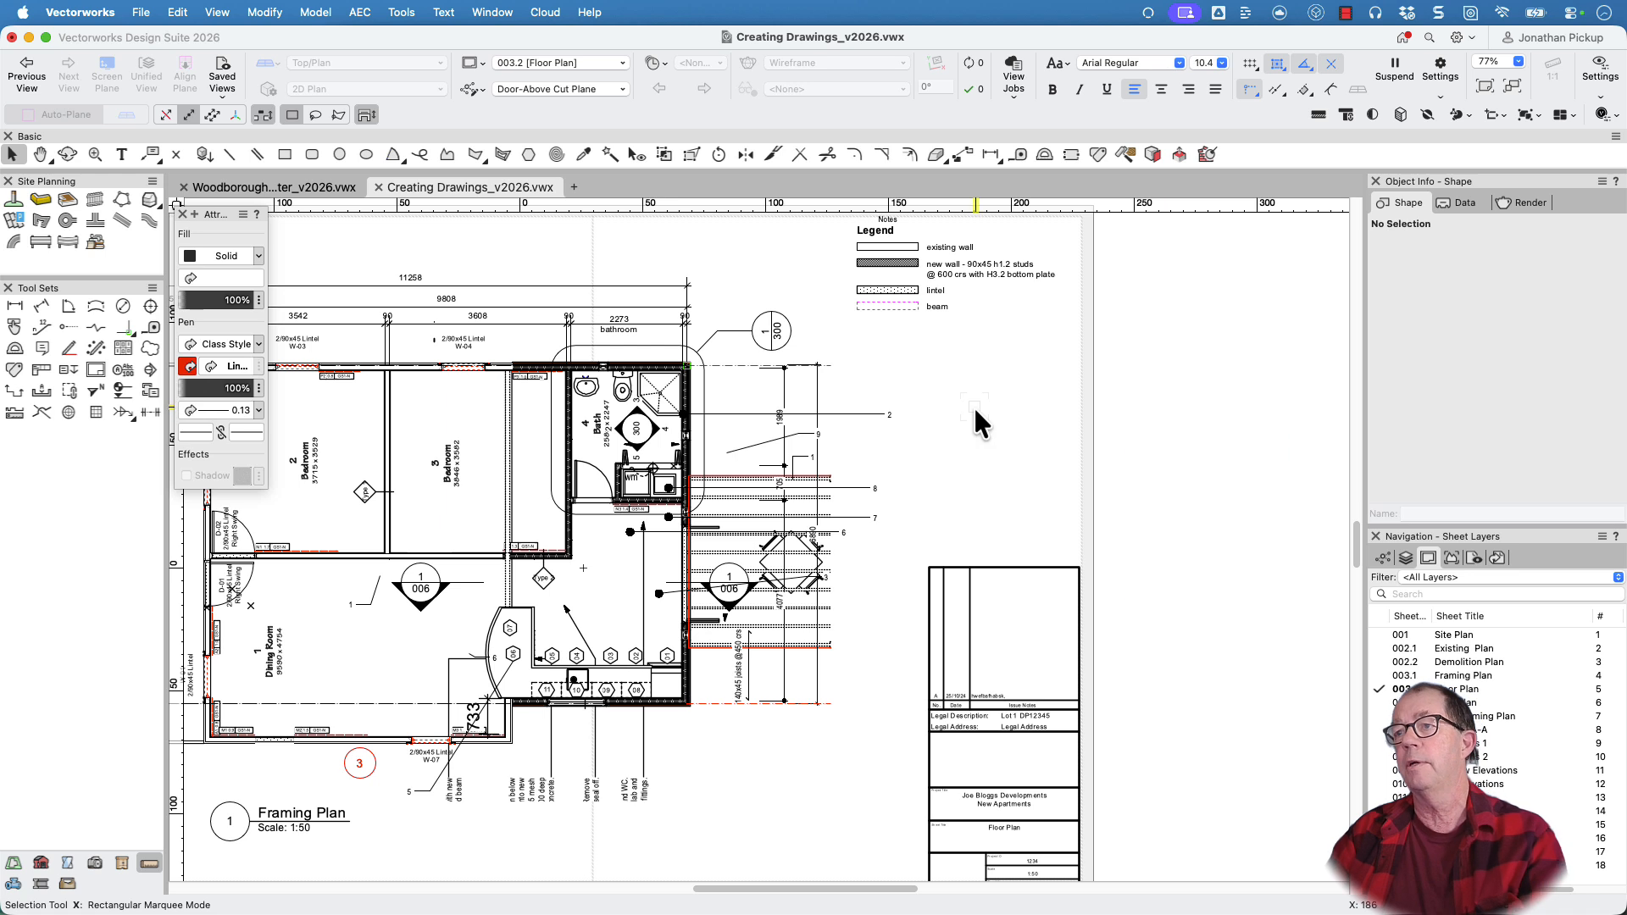
# In the Framing Plan viewport's annotations, select all callouts with Select Similar and switch Place As Keynote off and back on
pyautogui.click(869, 415)
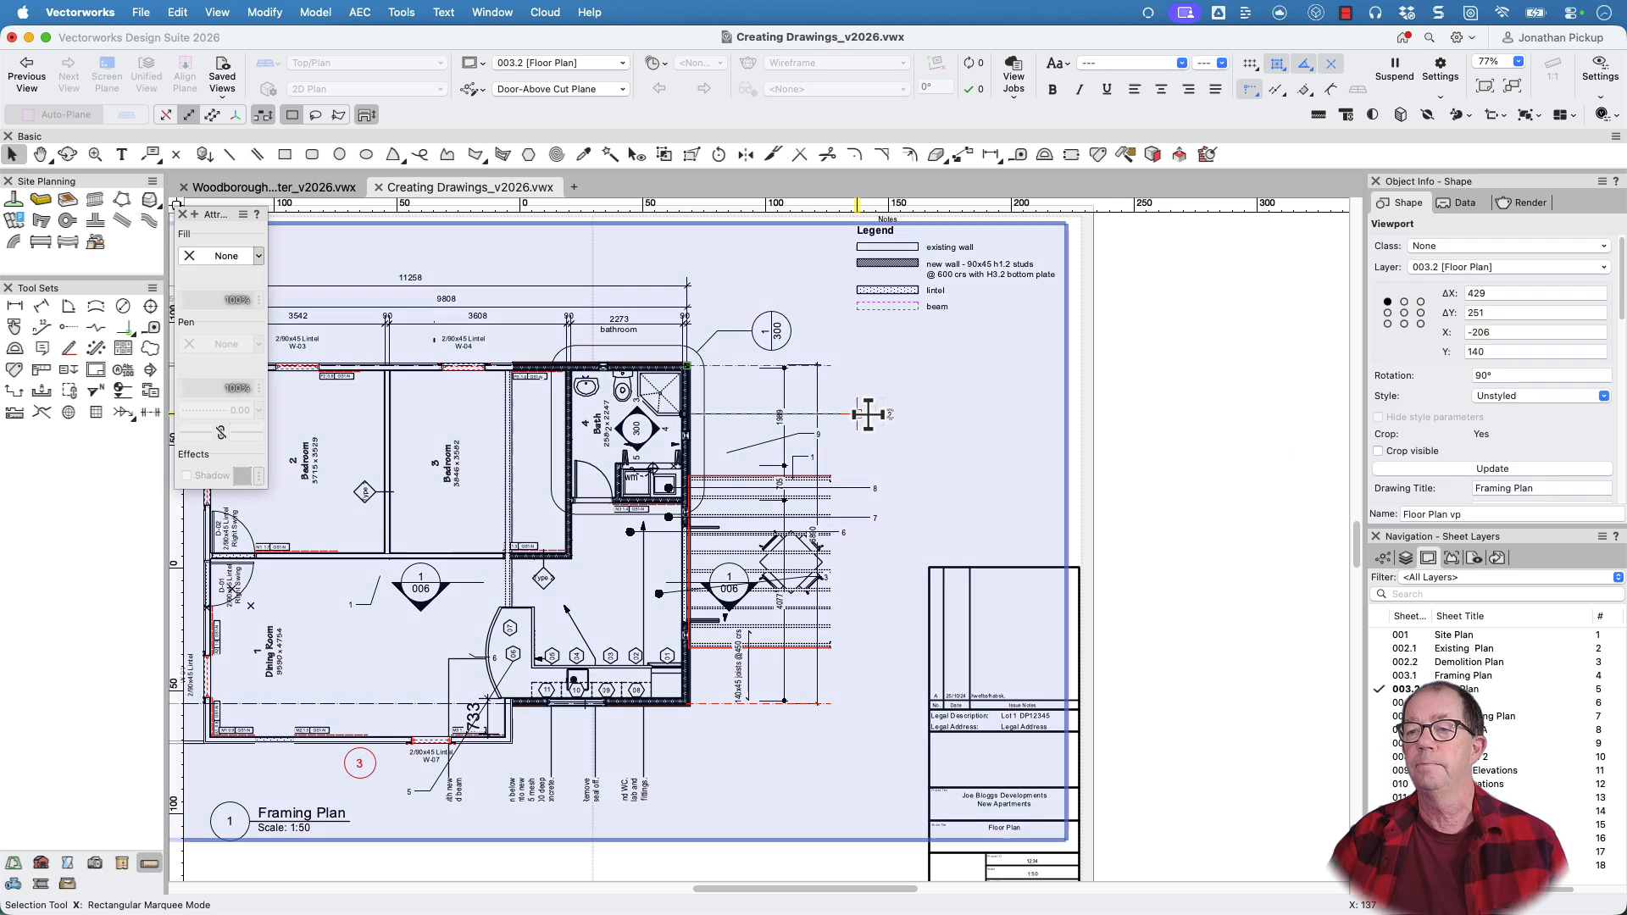
pyautogui.doubleClick(868, 415)
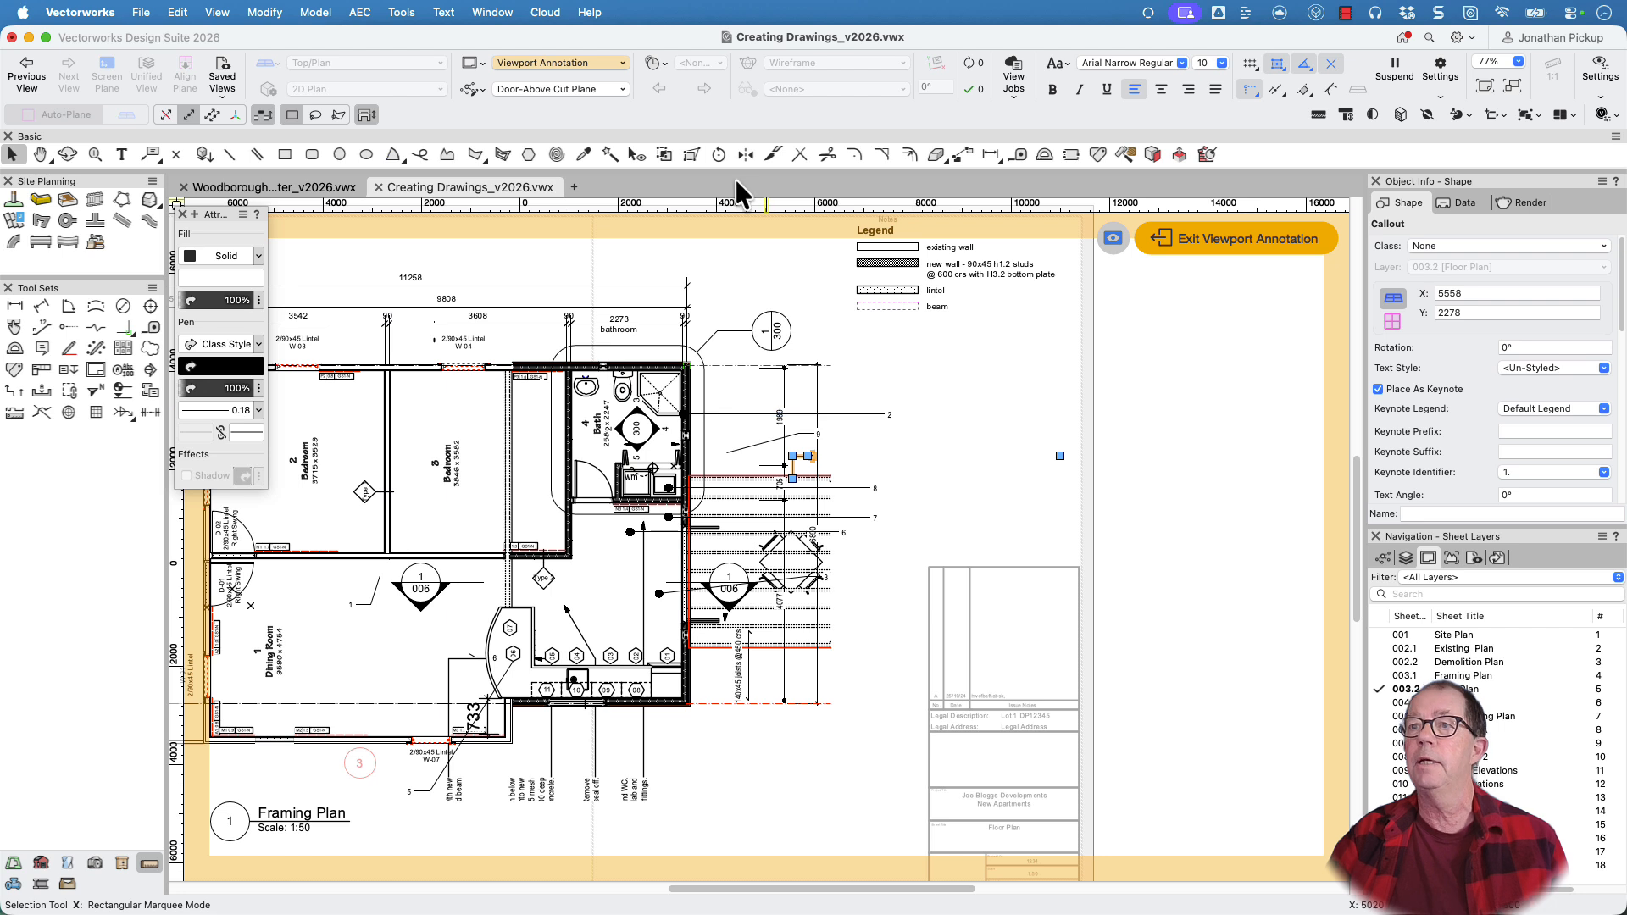
pyautogui.click(610, 154)
pyautogui.click(883, 416)
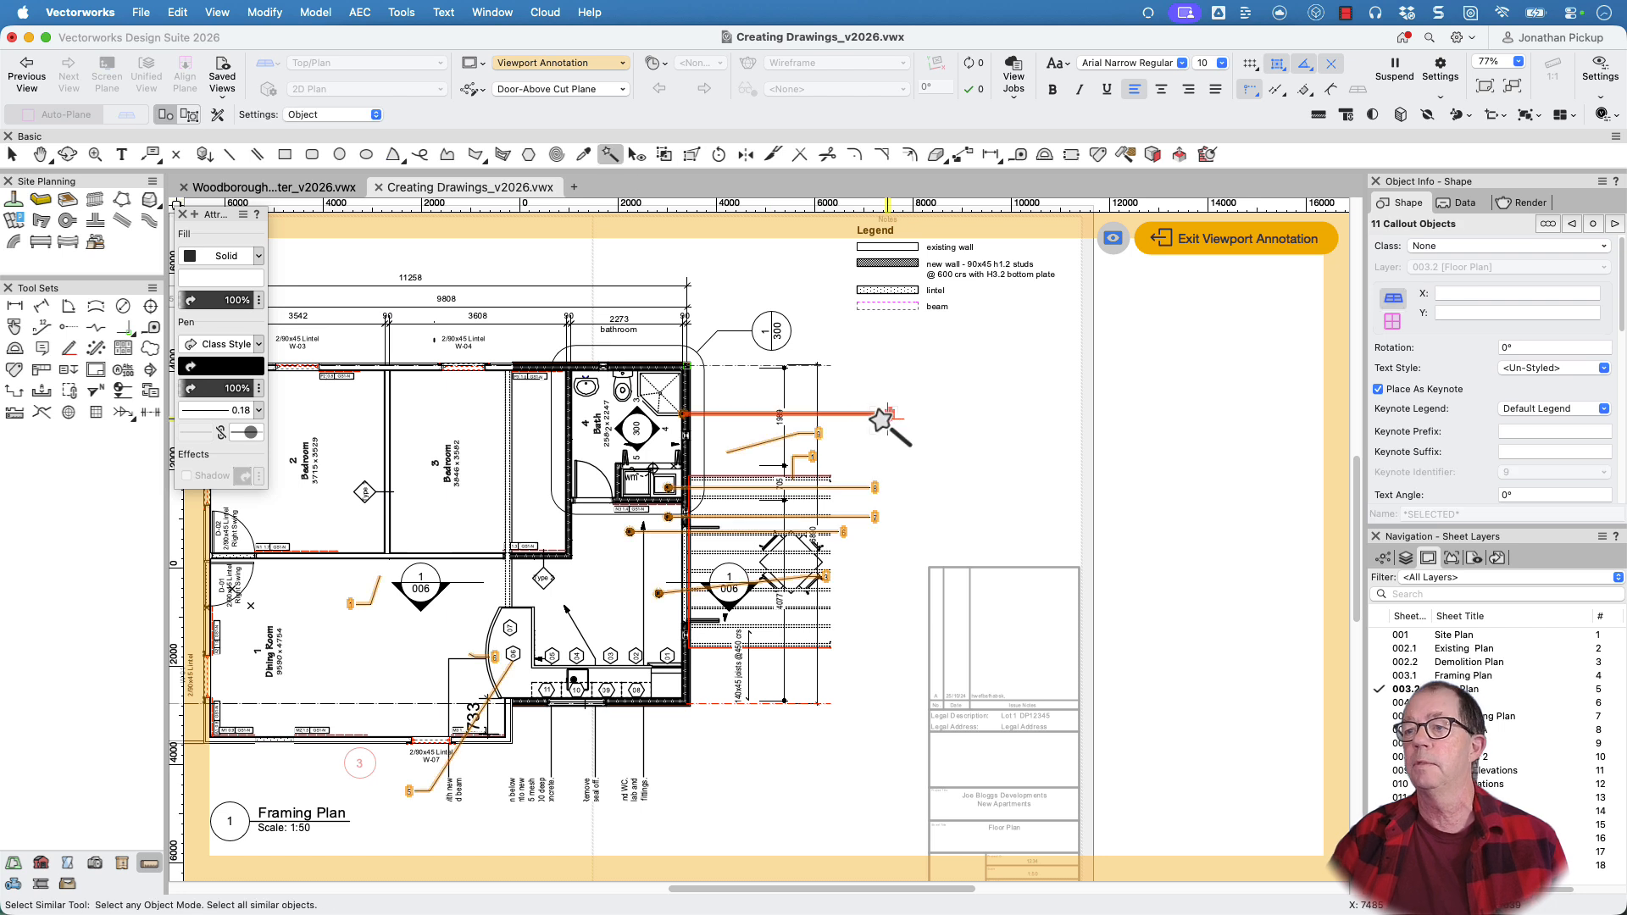
pyautogui.click(1423, 388)
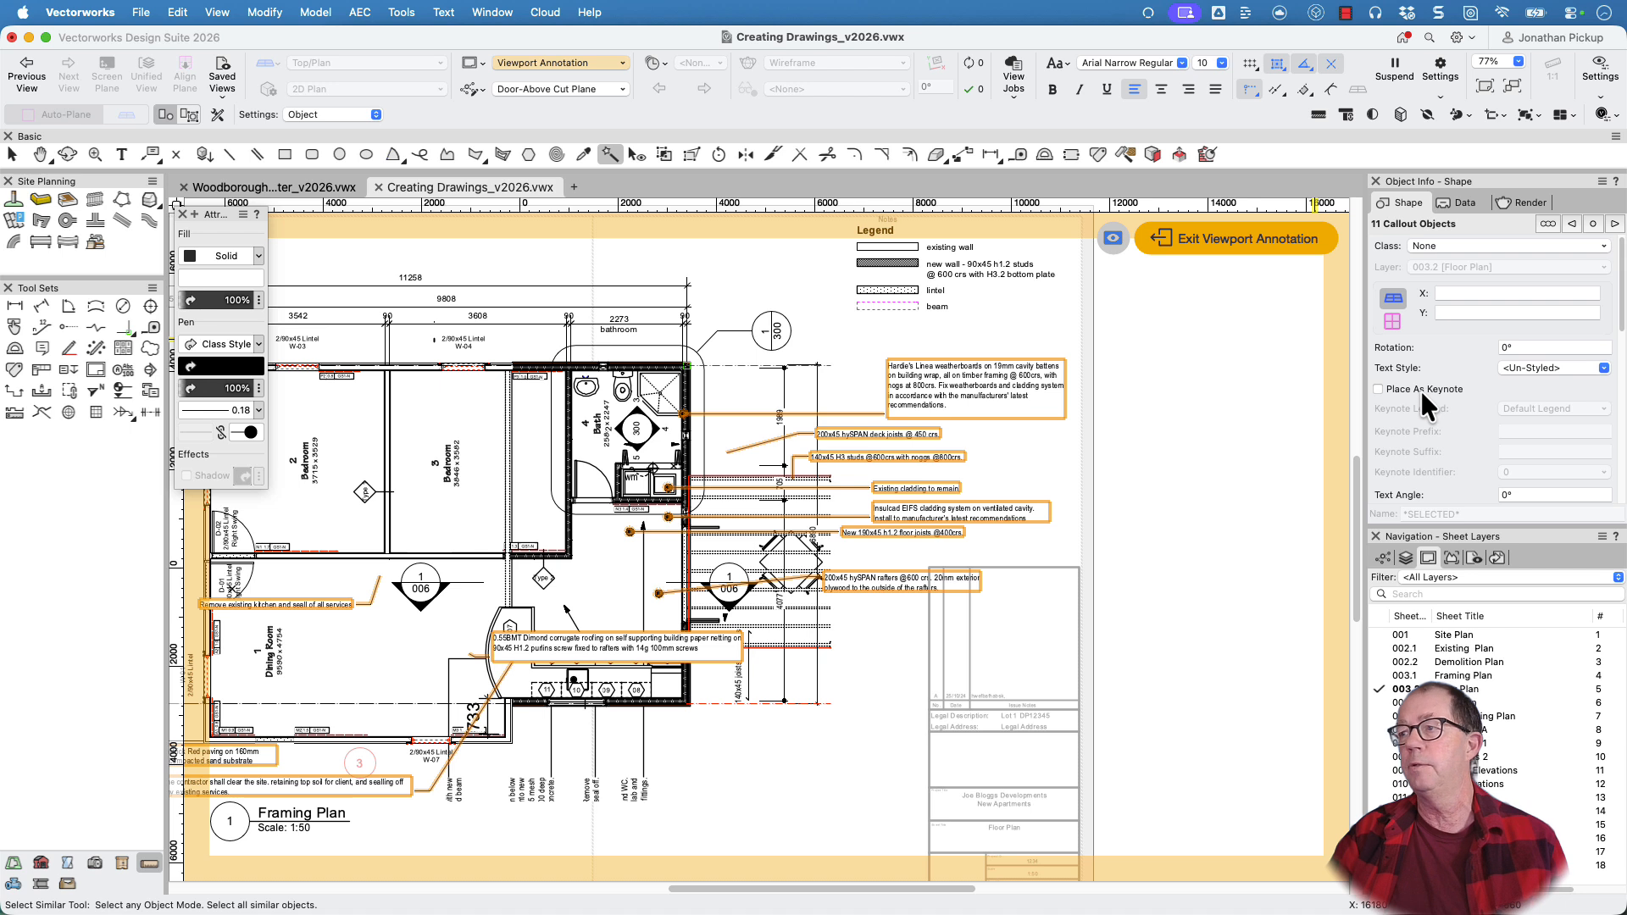
pyautogui.click(1420, 388)
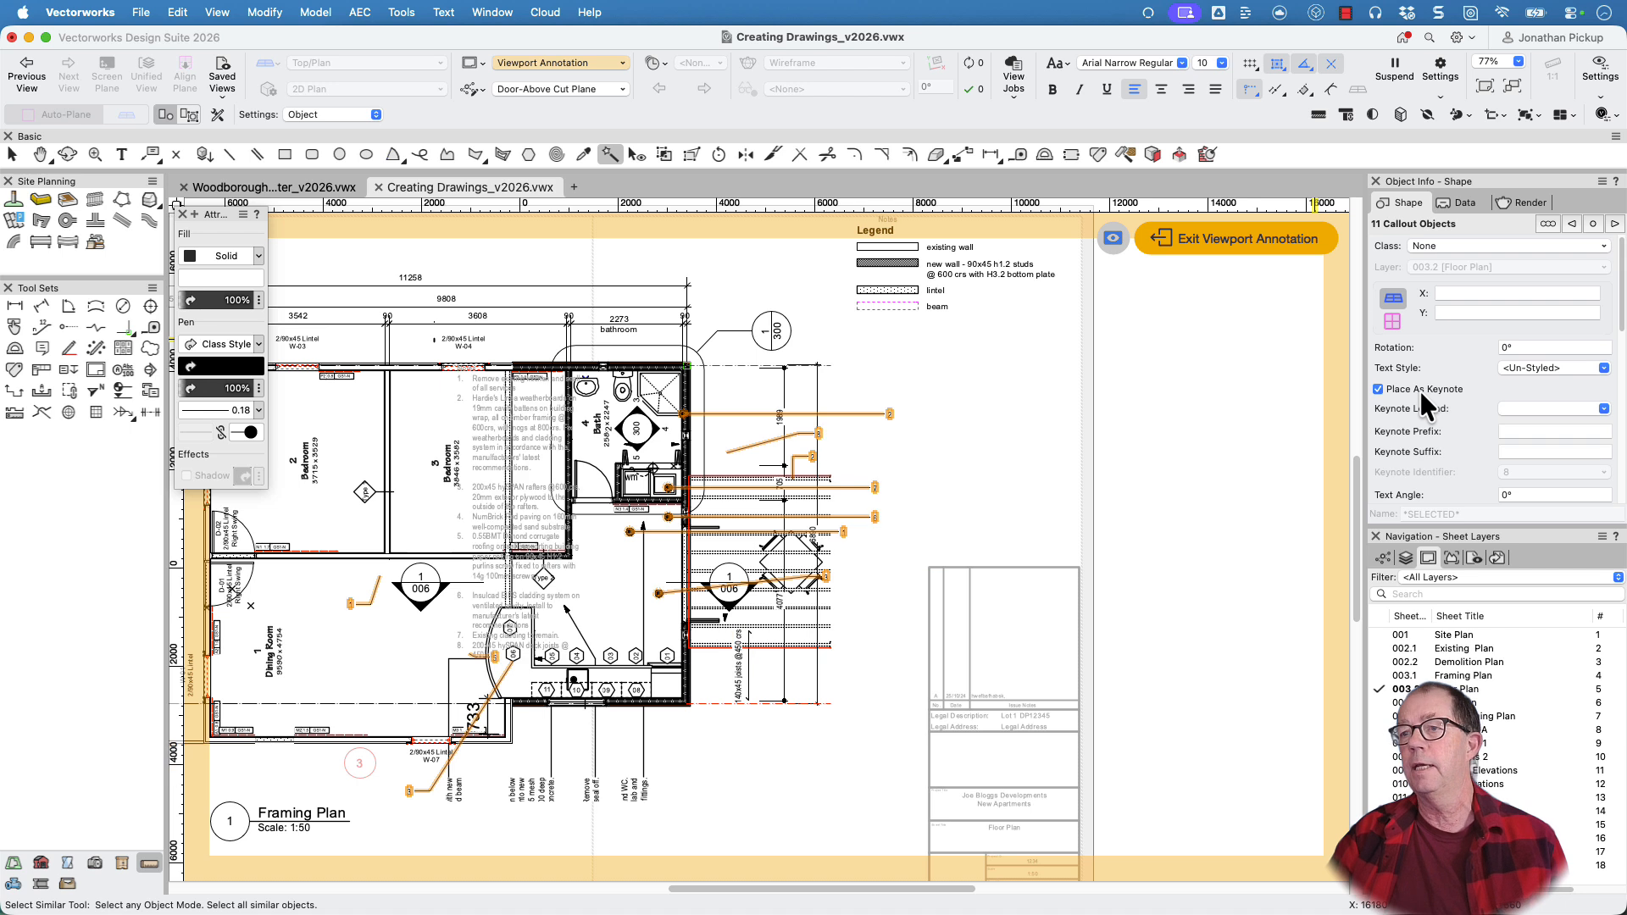
pyautogui.click(1179, 246)
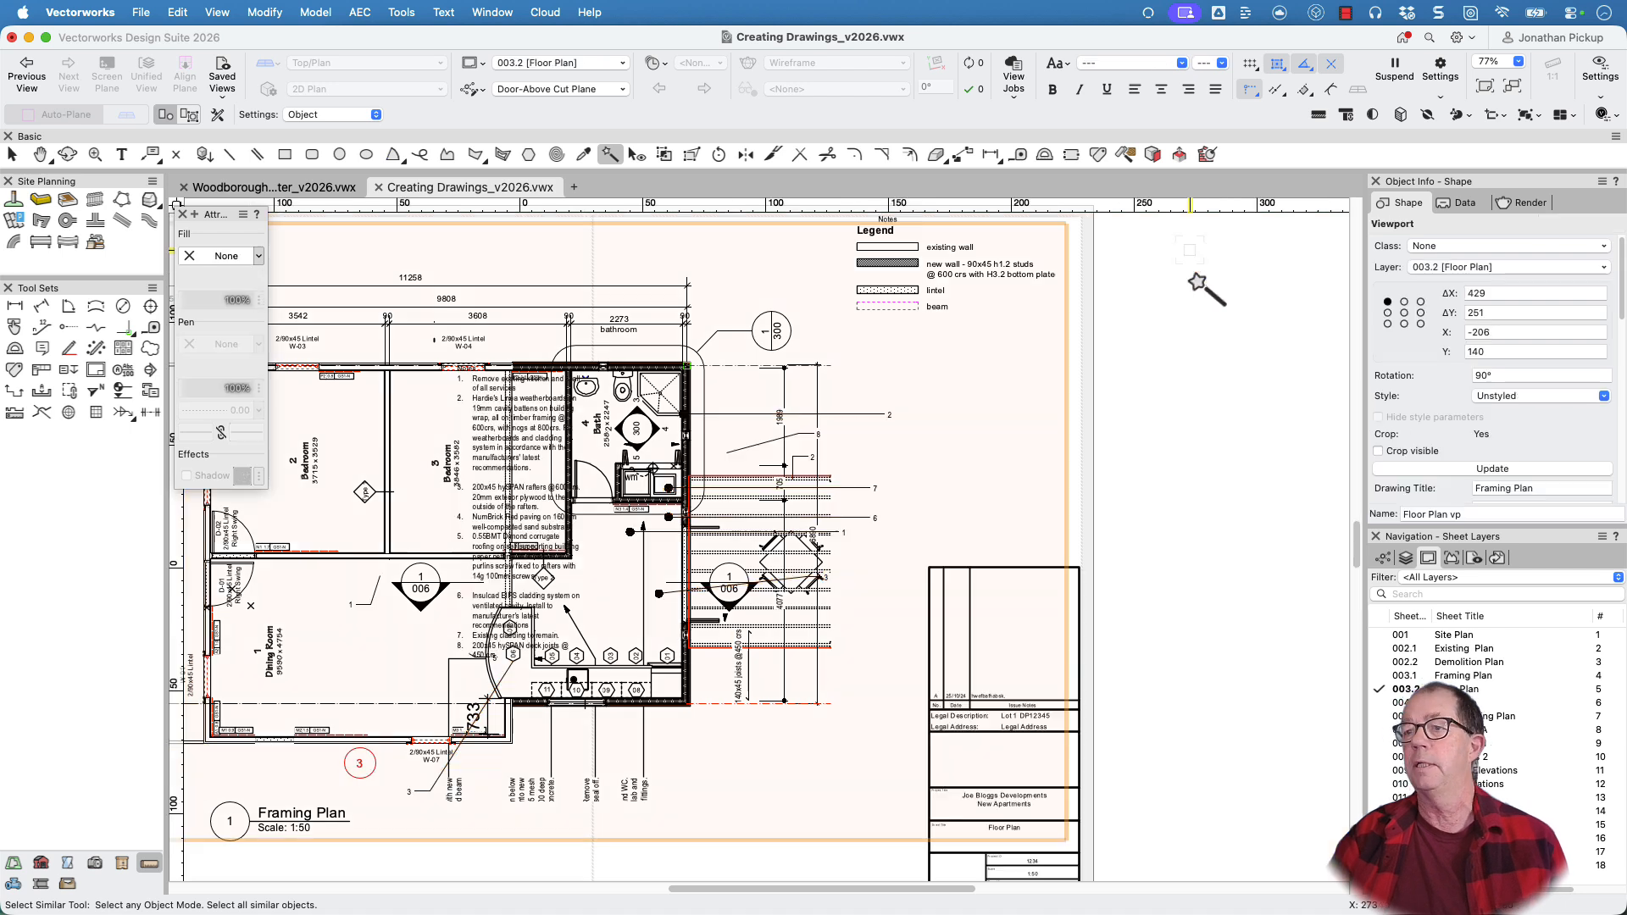
# Move the Notes keynote legend with the floor joist, stud and site-clearing notes onto the sheet, below the wall type legend
pyautogui.scroll(-6, 1199, 405)
pyautogui.press('space')
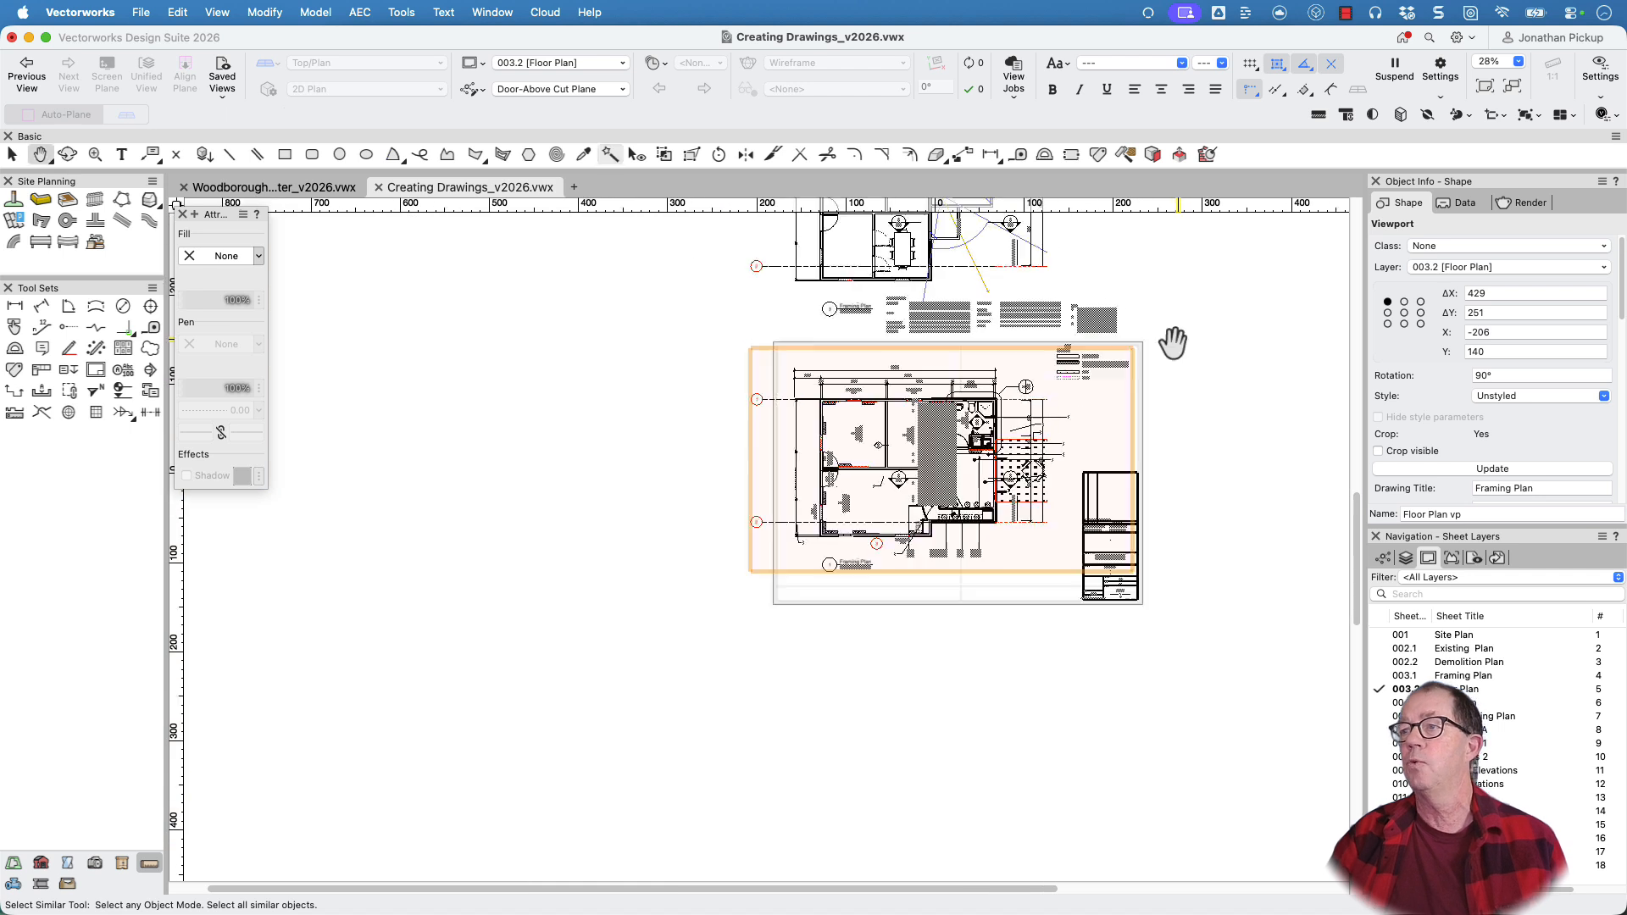
pyautogui.moveTo(1174, 343); pyautogui.dragTo(1079, 371)
pyautogui.scroll(6, 1045, 347)
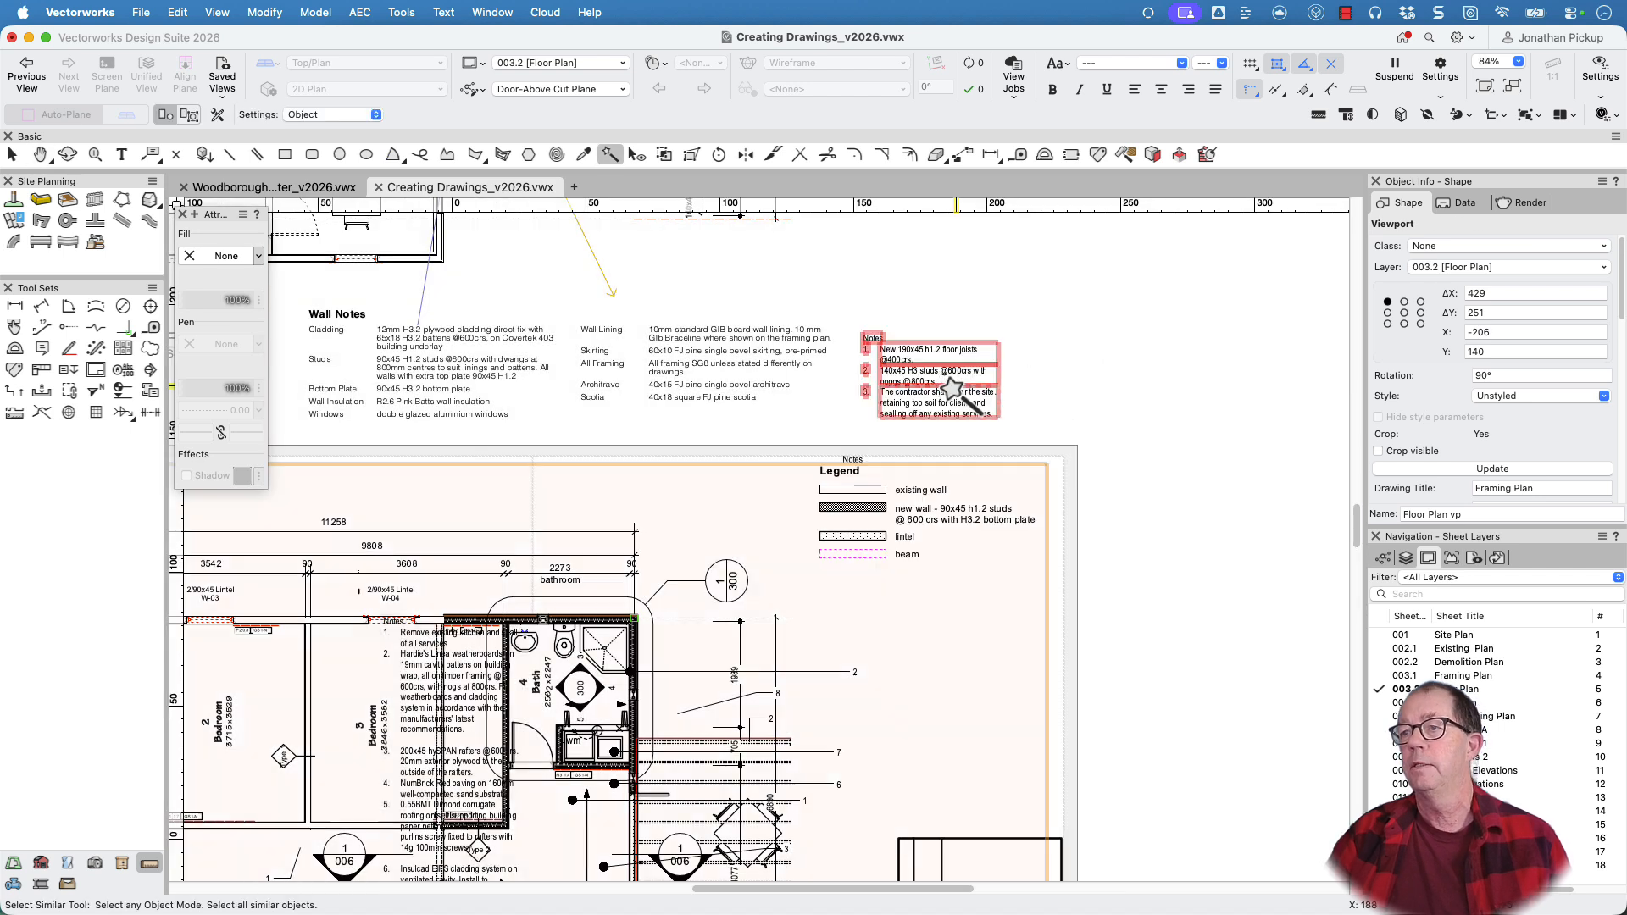
pyautogui.click(928, 388)
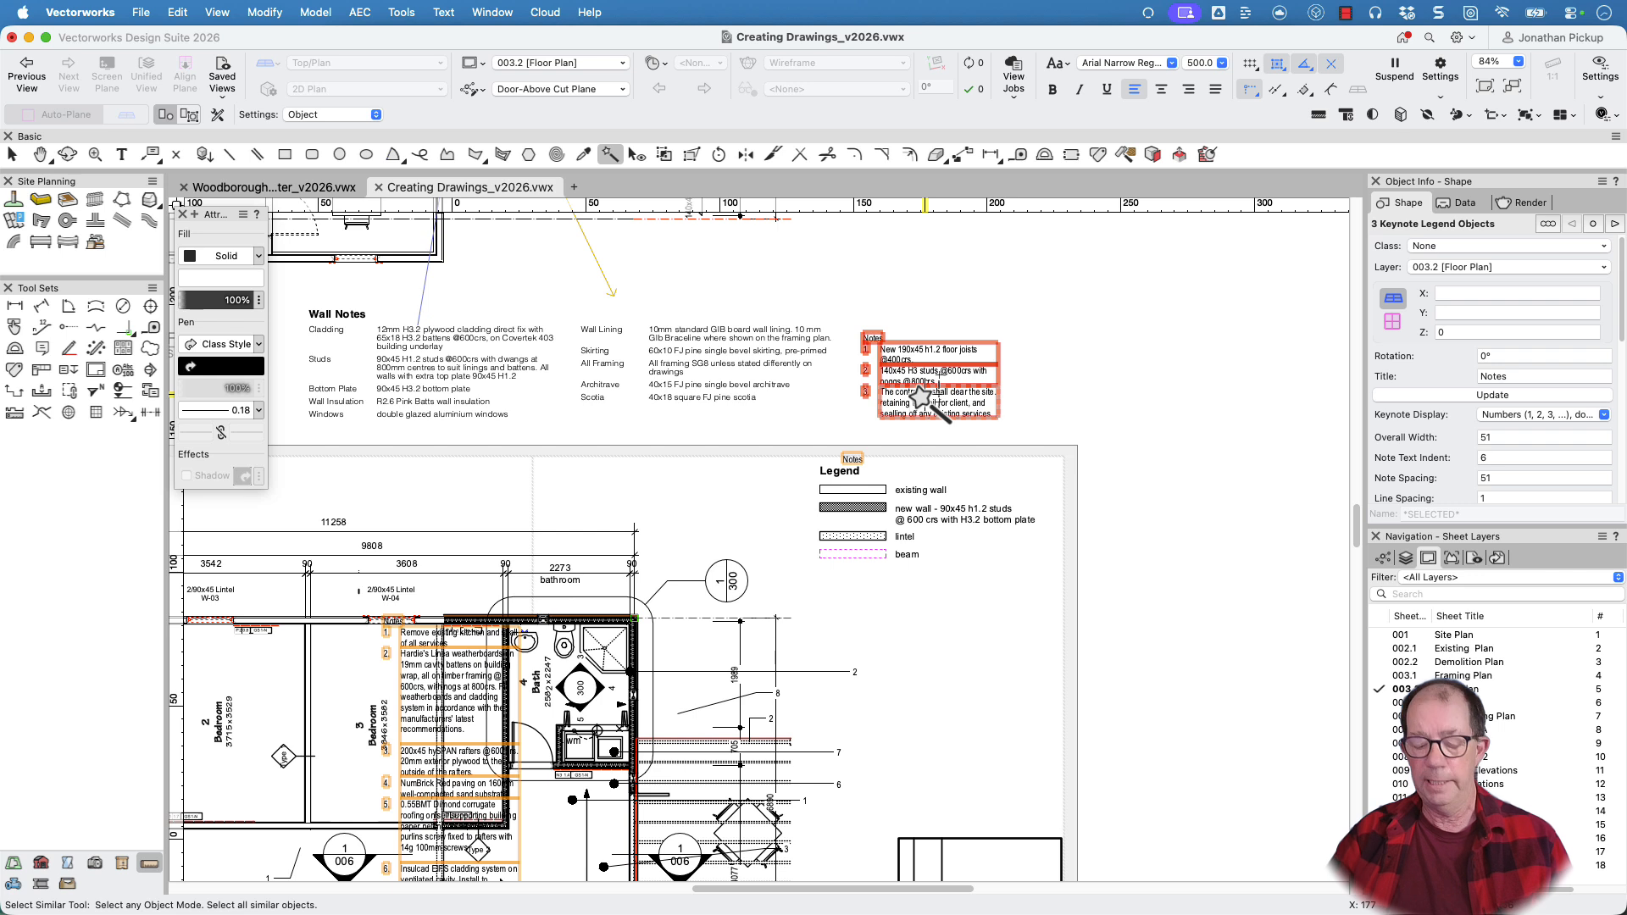
pyautogui.press('x')
pyautogui.click(1053, 382)
pyautogui.moveTo(939, 386); pyautogui.dragTo(953, 636)
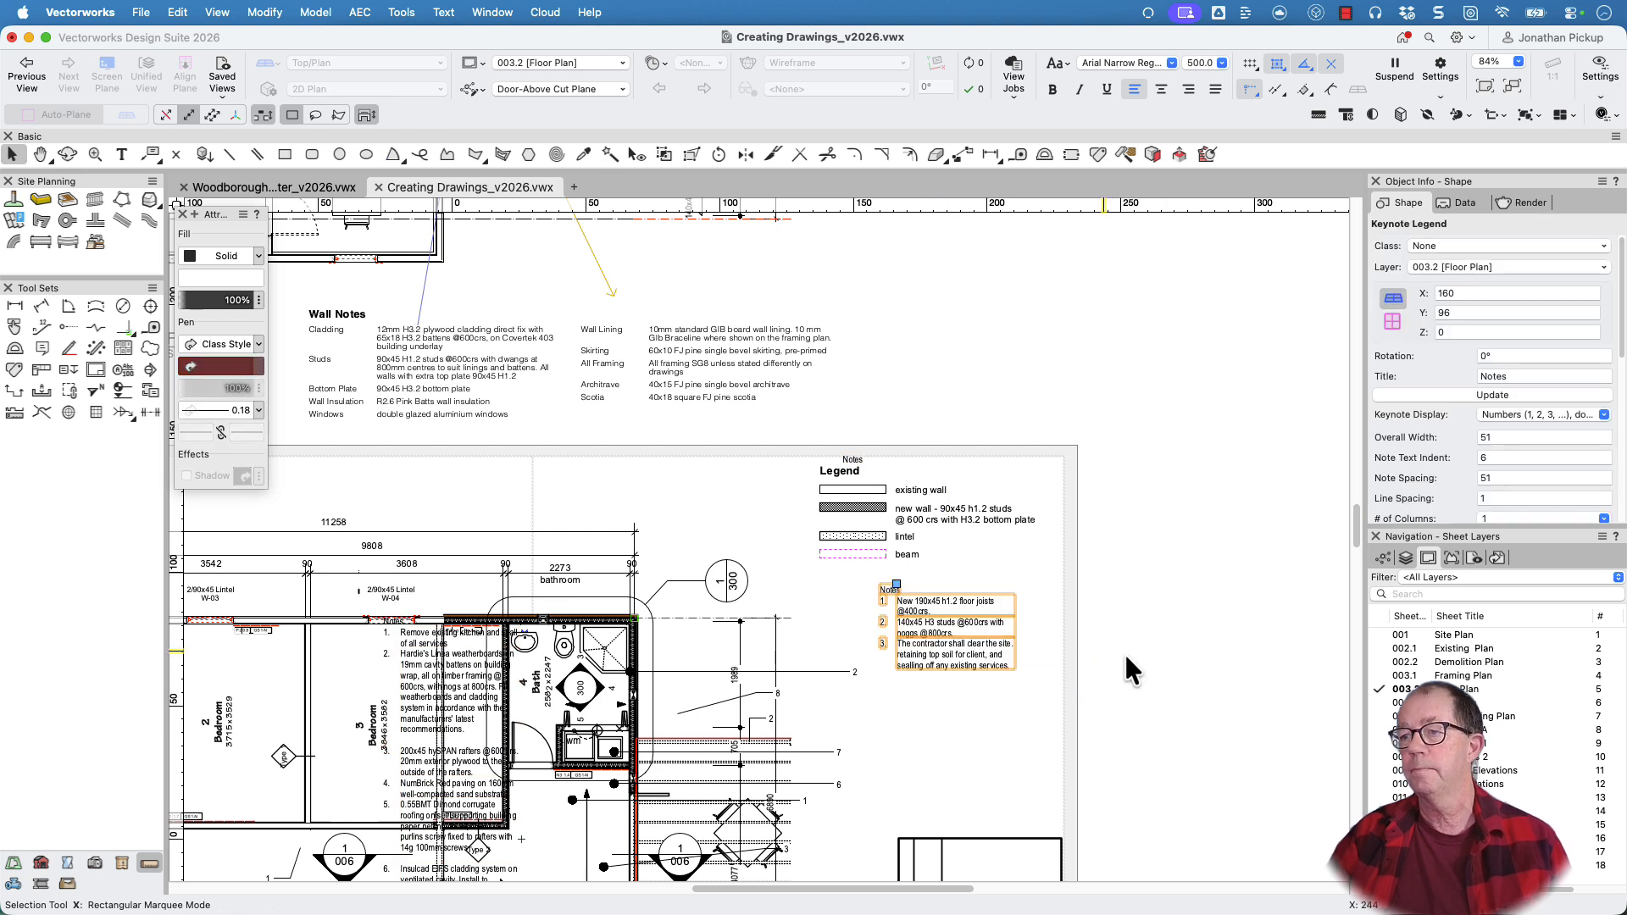
# Check which notes are listed in the repositioned Notes keynote legend, then close its keynotes list
pyautogui.click(1141, 671)
pyautogui.scroll(-3, 1144, 676)
pyautogui.moveTo(1144, 676); pyautogui.dragTo(993, 423, button='middle')
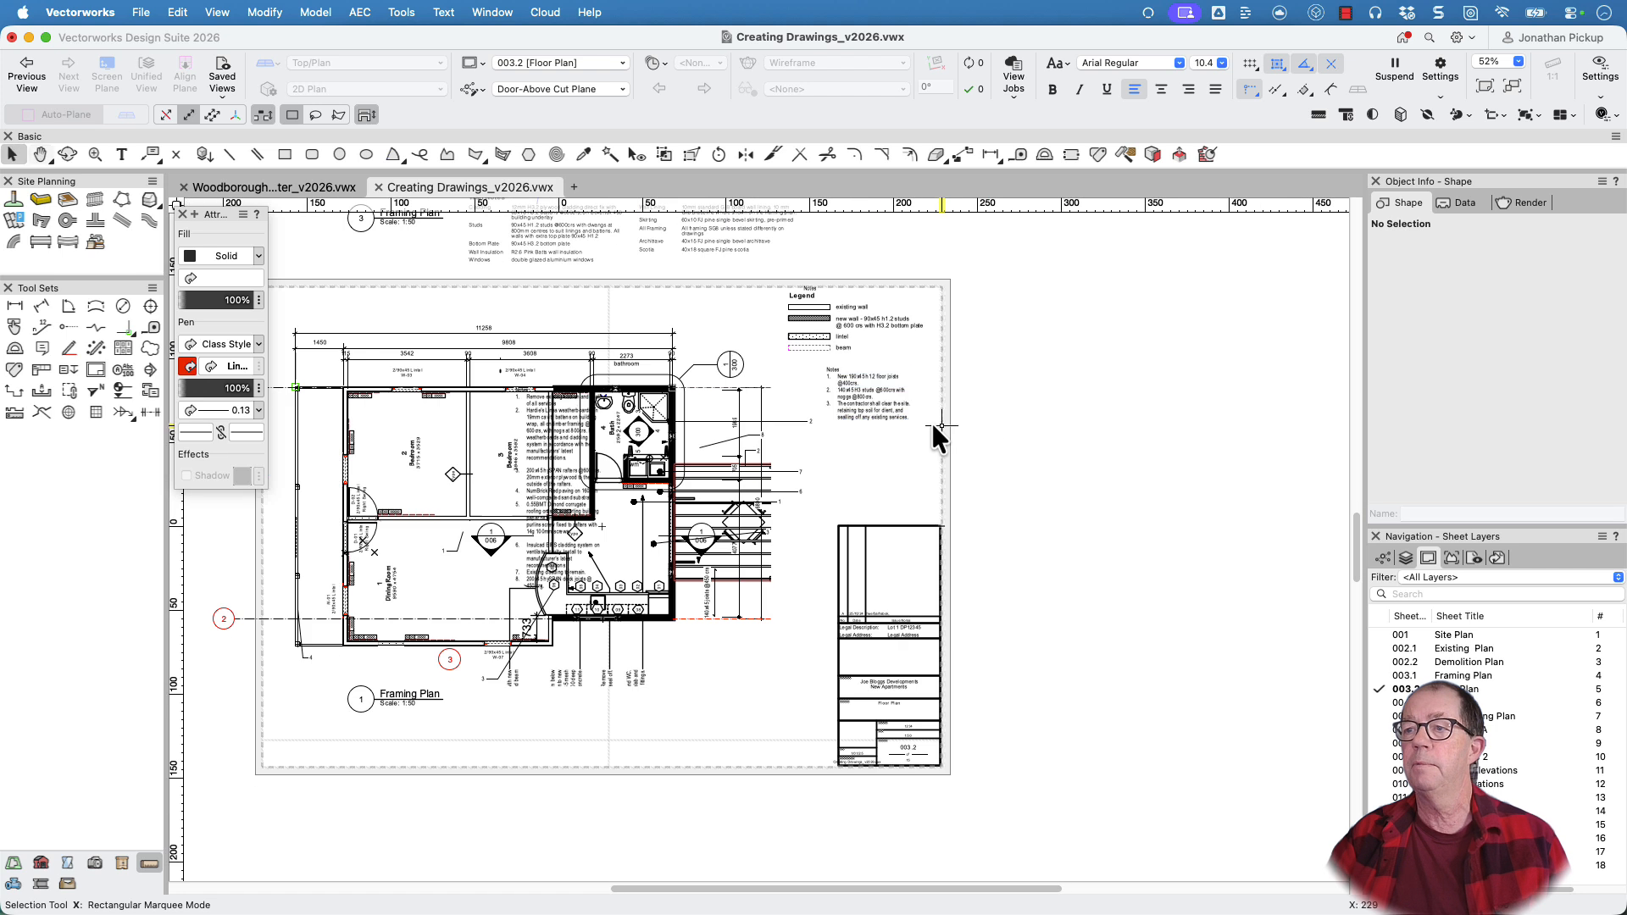
pyautogui.doubleClick(881, 388)
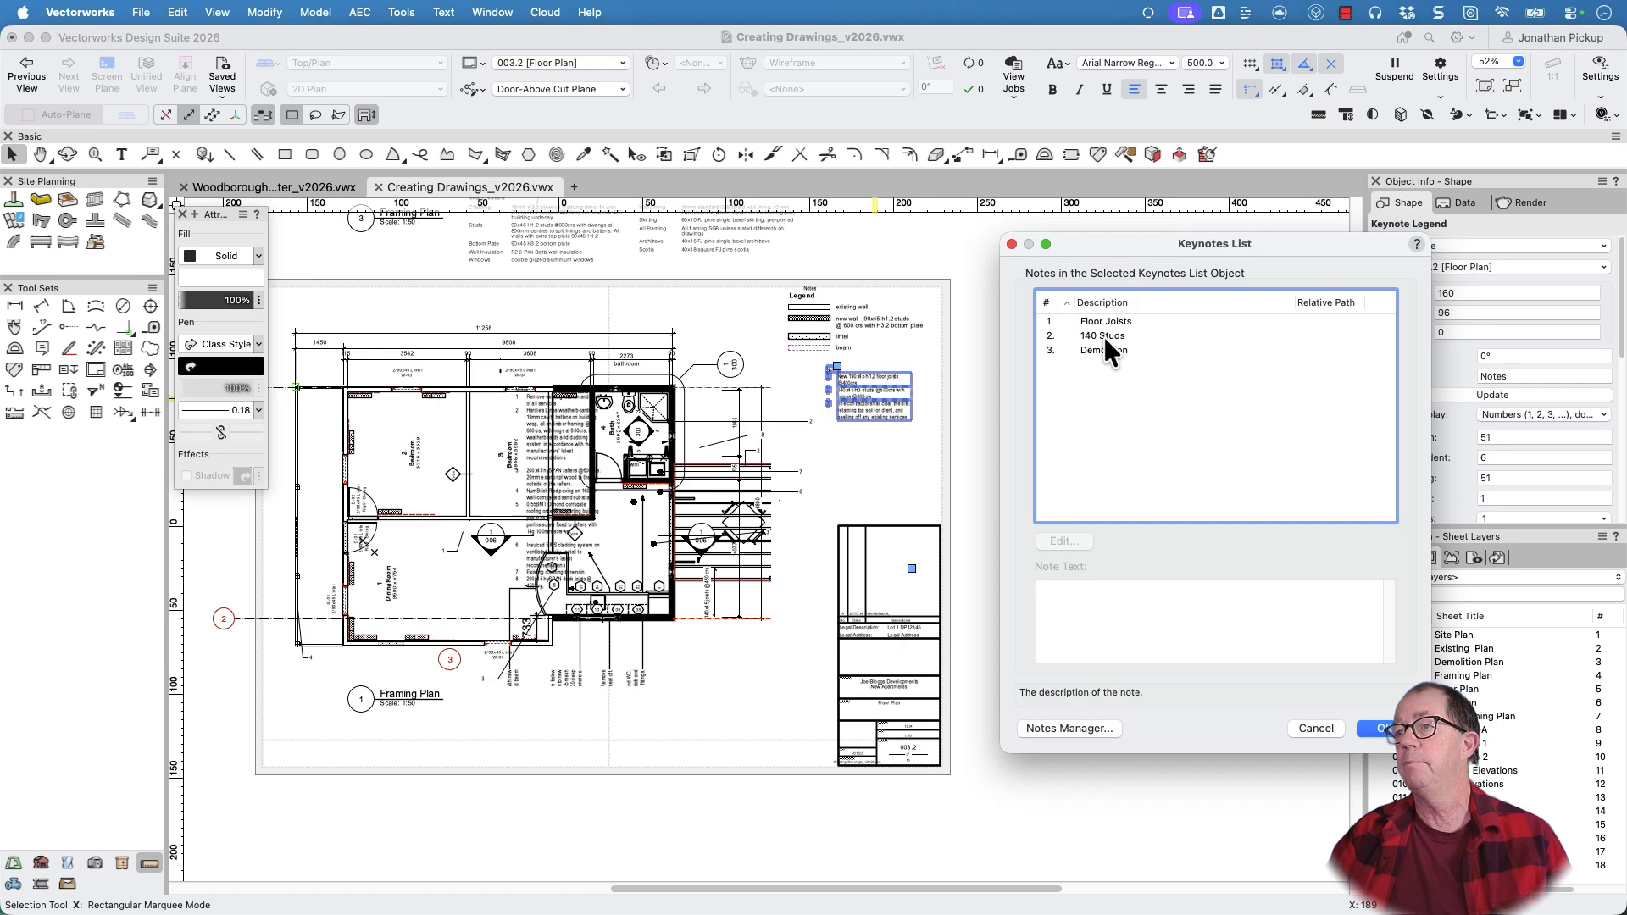
pyautogui.press('Return')
# Widen the Notes keynote legend to an overall width of about 66 and a note text indent of about 8
pyautogui.scroll(6, 917, 383)
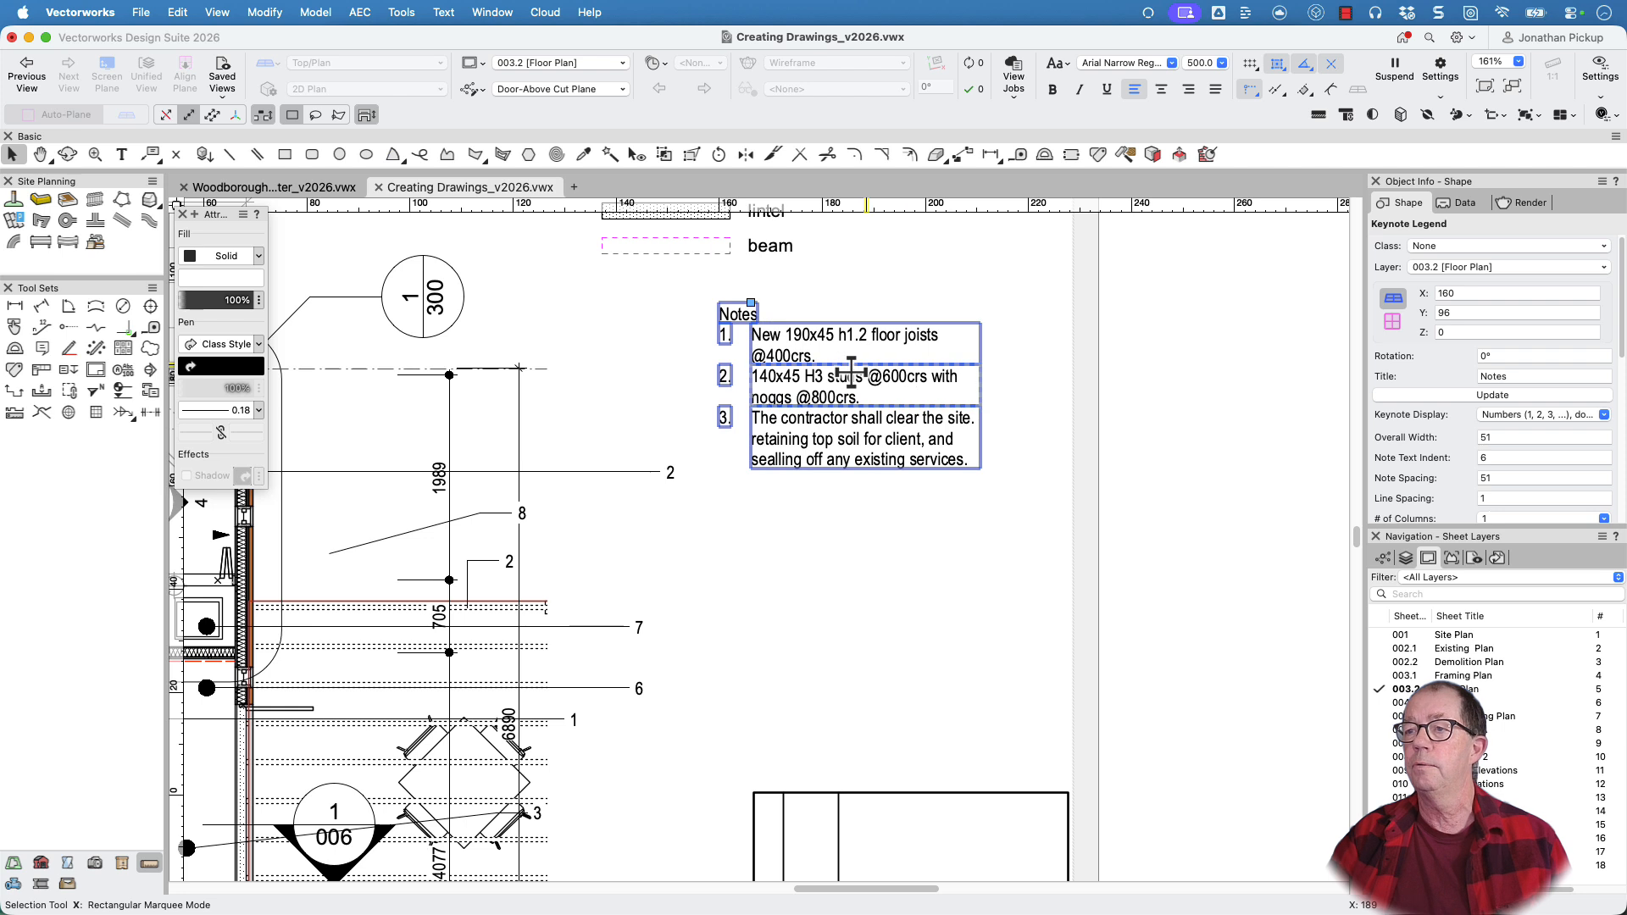
pyautogui.scroll(-4, 909, 426)
pyautogui.moveTo(942, 655); pyautogui.dragTo(999, 367)
pyautogui.scroll(6, 967, 387)
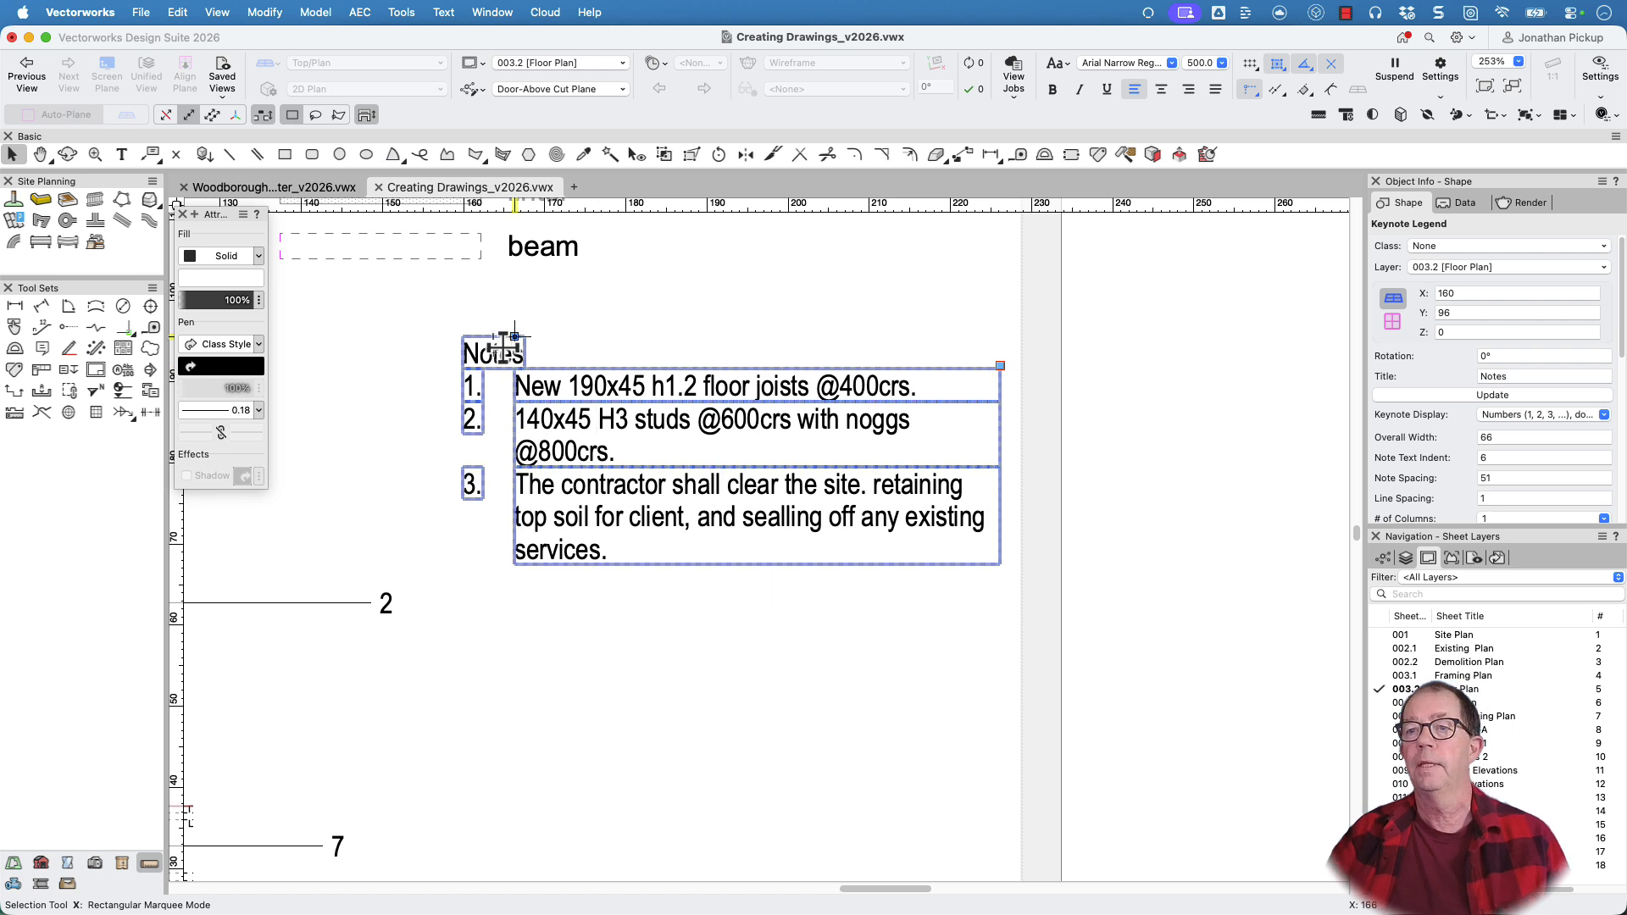
pyautogui.moveTo(513, 338)
pyautogui.mouseDown()
pyautogui.moveTo(538, 334)
pyautogui.moveTo(525, 337)
pyautogui.mouseUp()
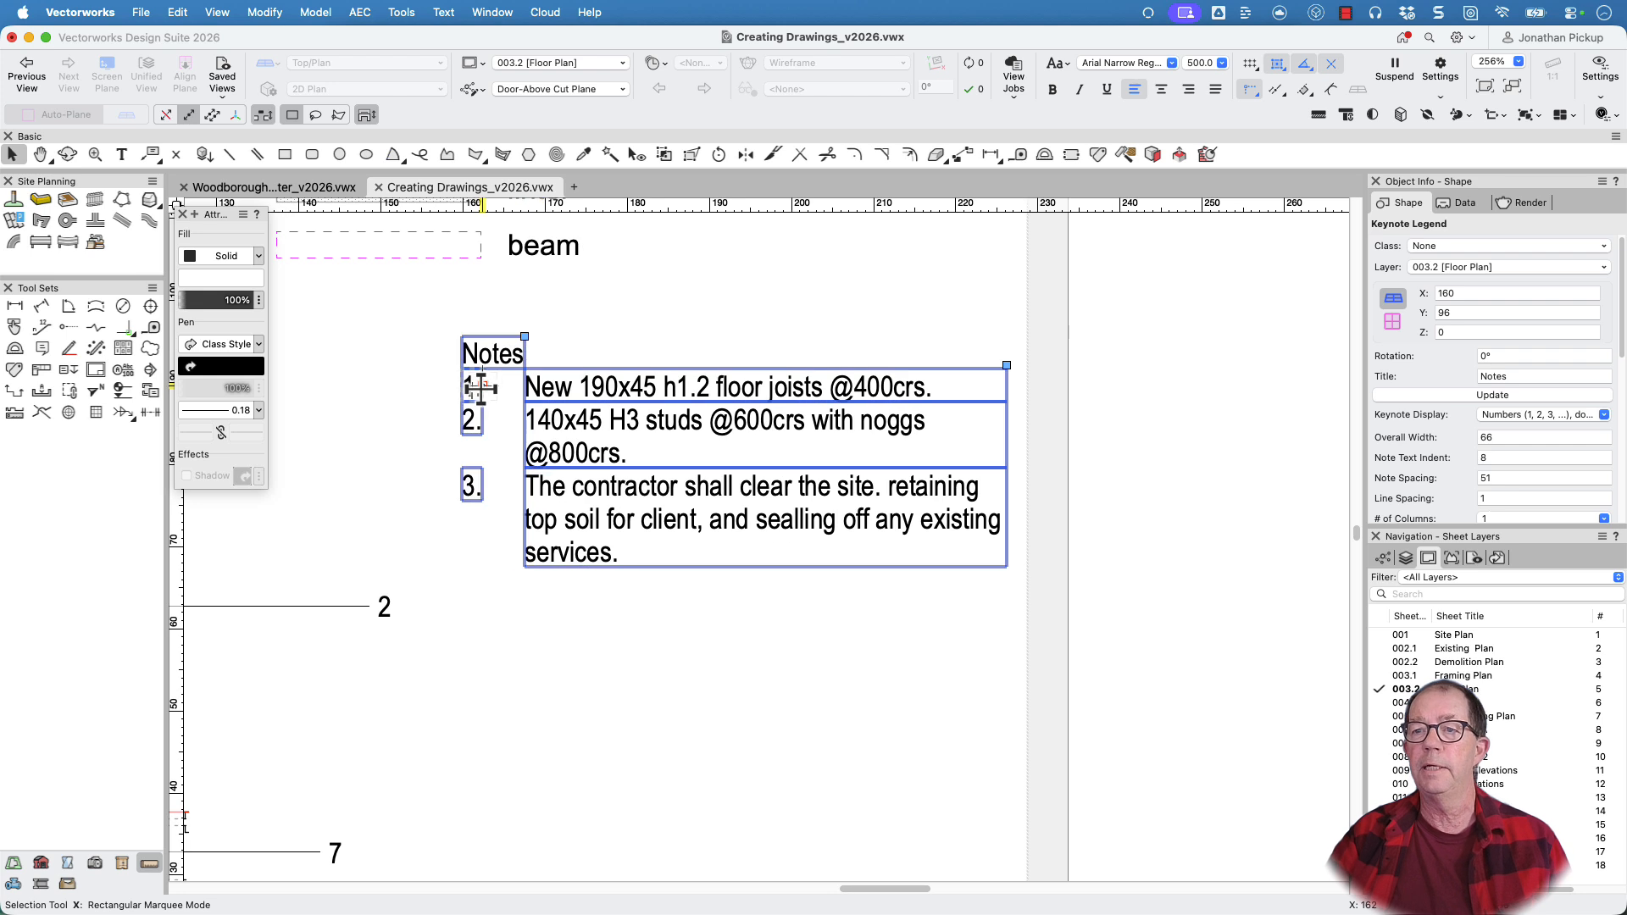
pyautogui.moveTo(481, 388); pyautogui.dragTo(527, 385)
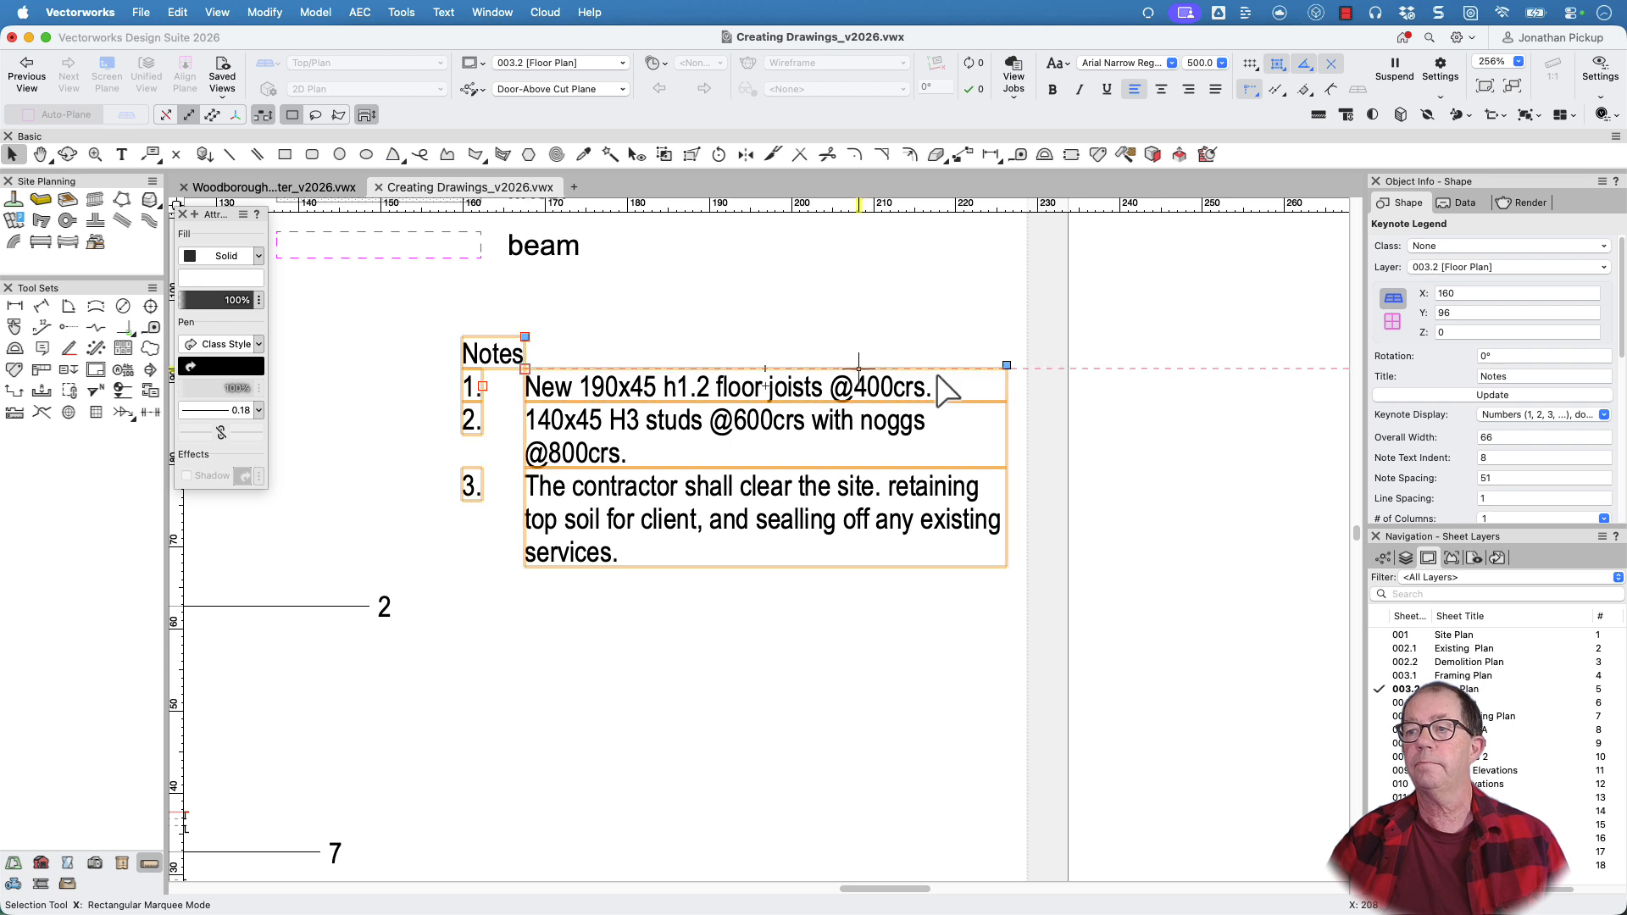
# Duplicate the Notes keynote legend horizontally beyond the sheet border, placing the copy at about X 240
pyautogui.scroll(-2, 799, 438)
pyautogui.scroll(-1, 799, 438)
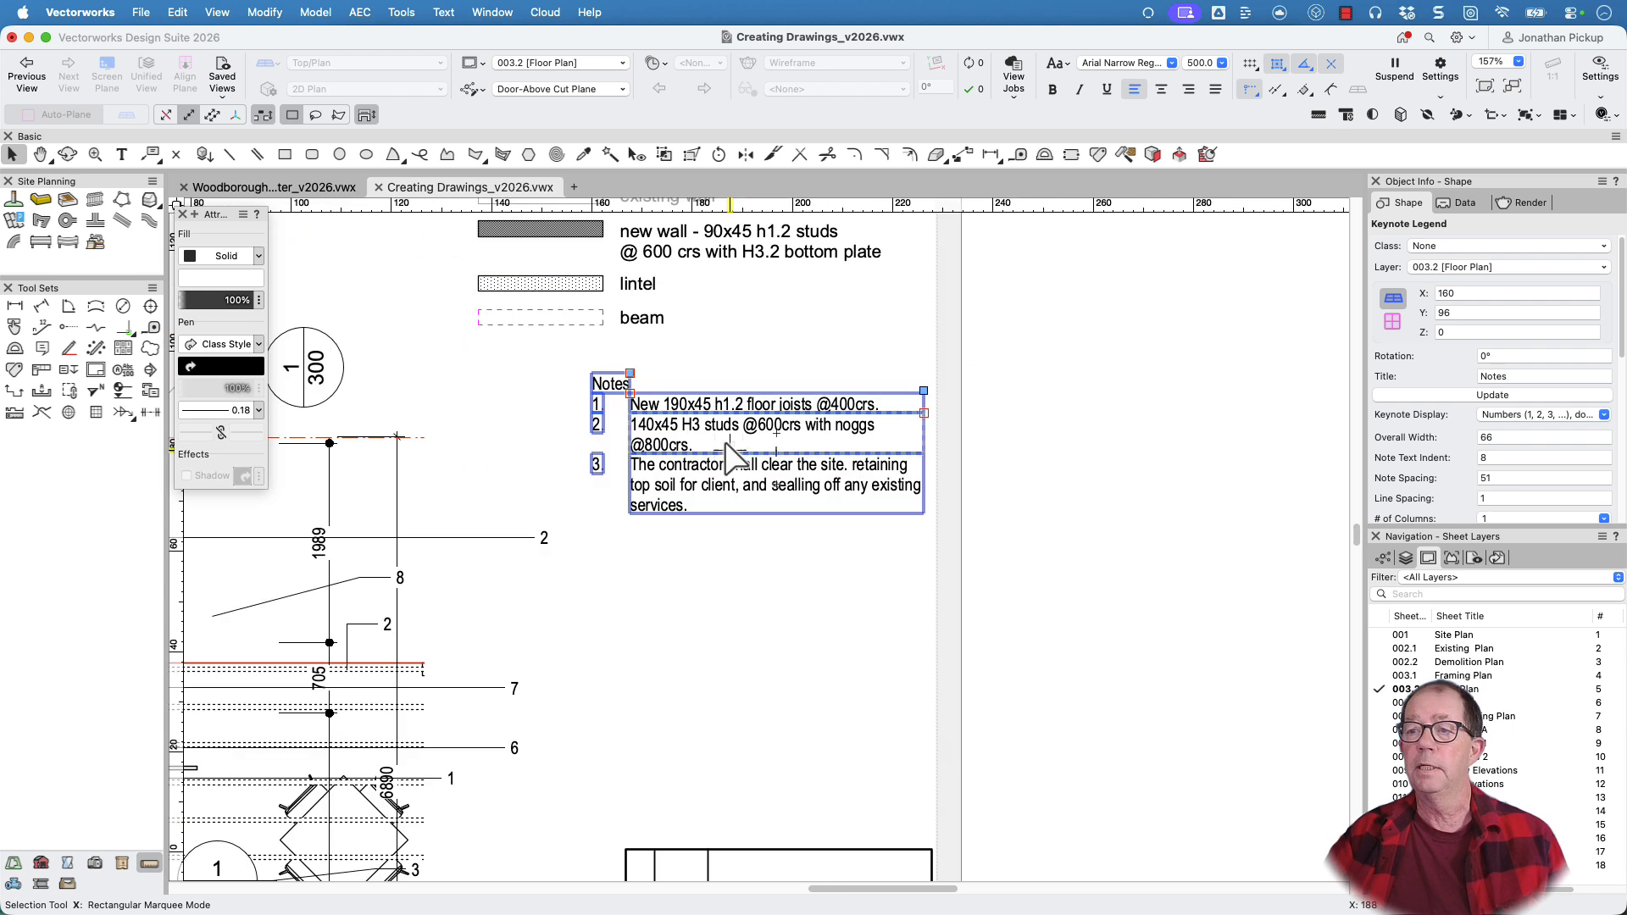
pyautogui.moveTo(727, 445); pyautogui.dragTo(1139, 445)
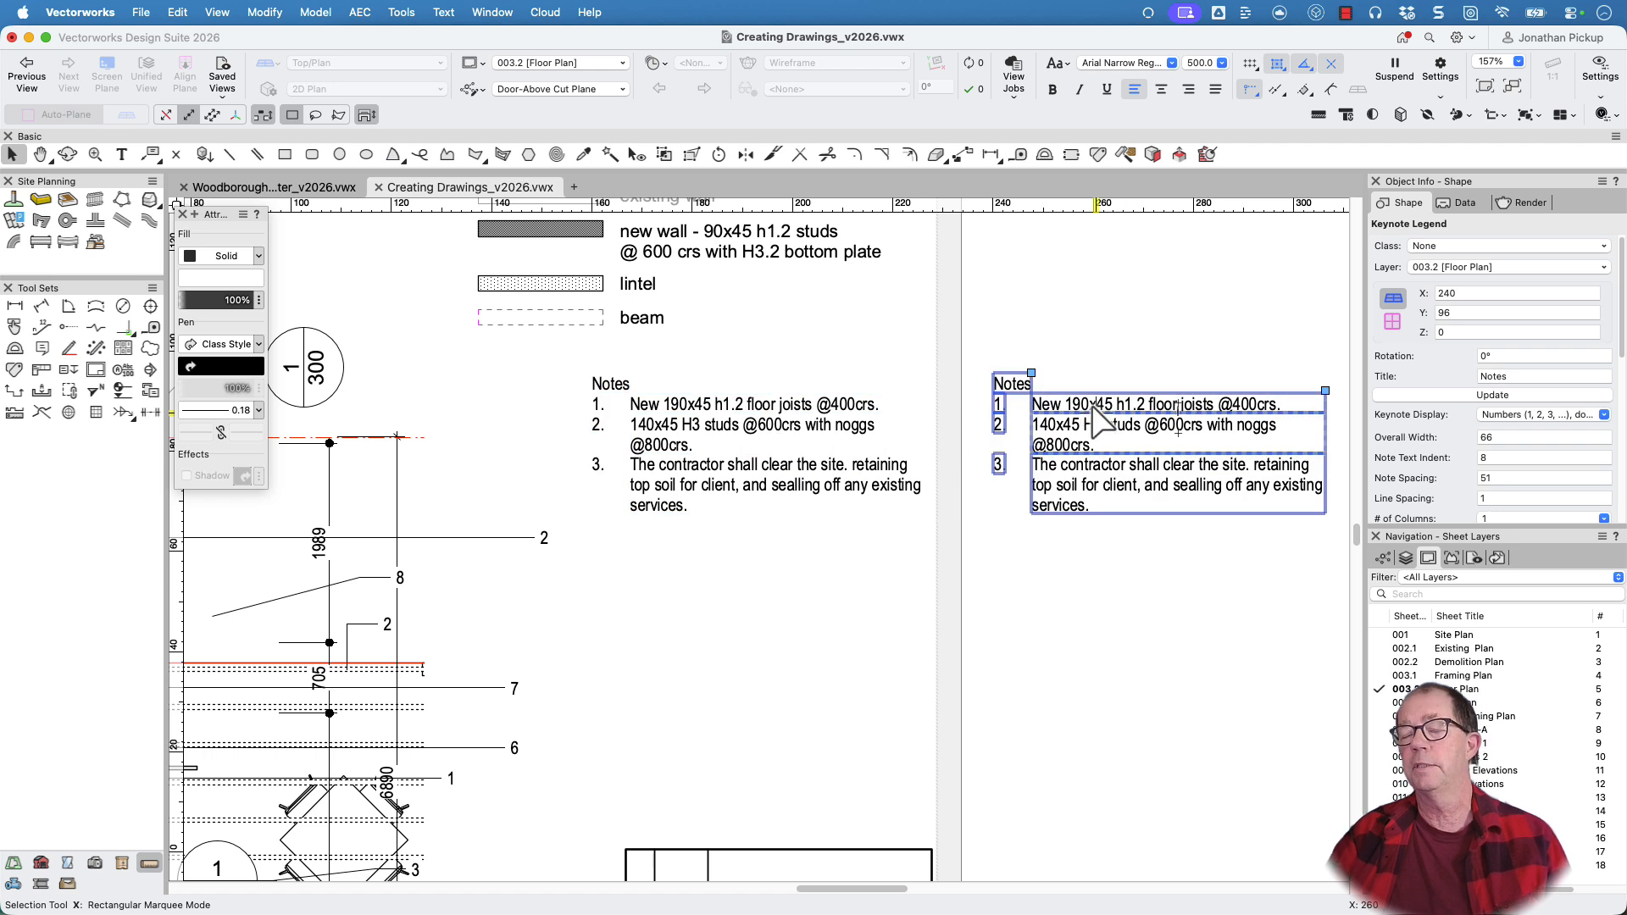
# Change the title of the original keynote legend on the sheet to Demolition Notes
pyautogui.click(667, 374)
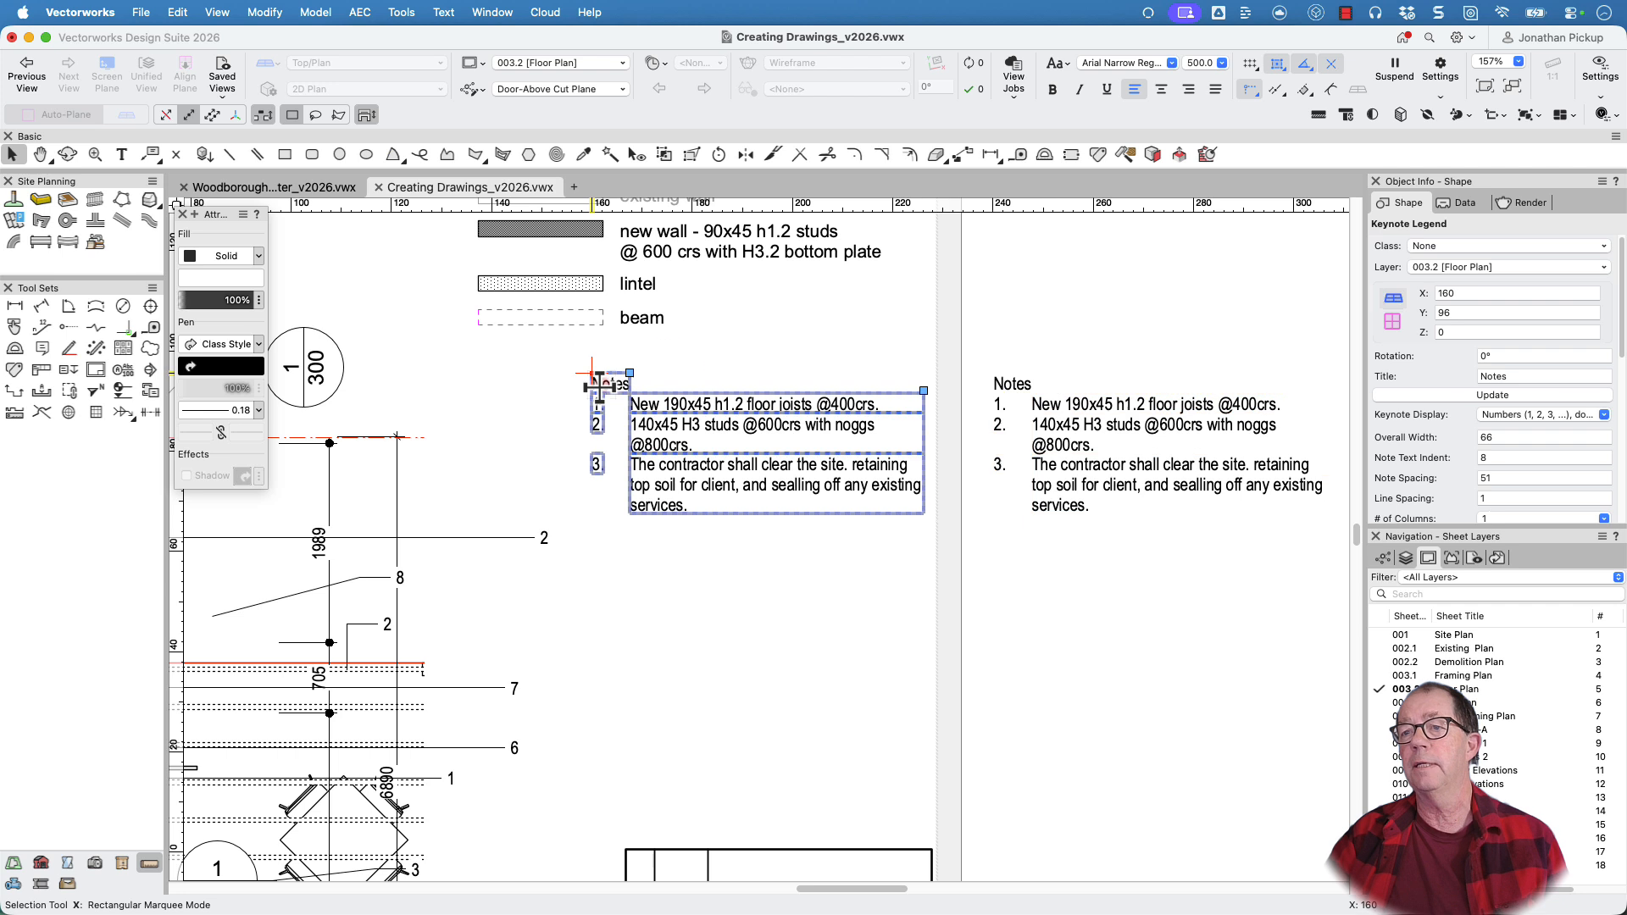
pyautogui.click(1484, 376)
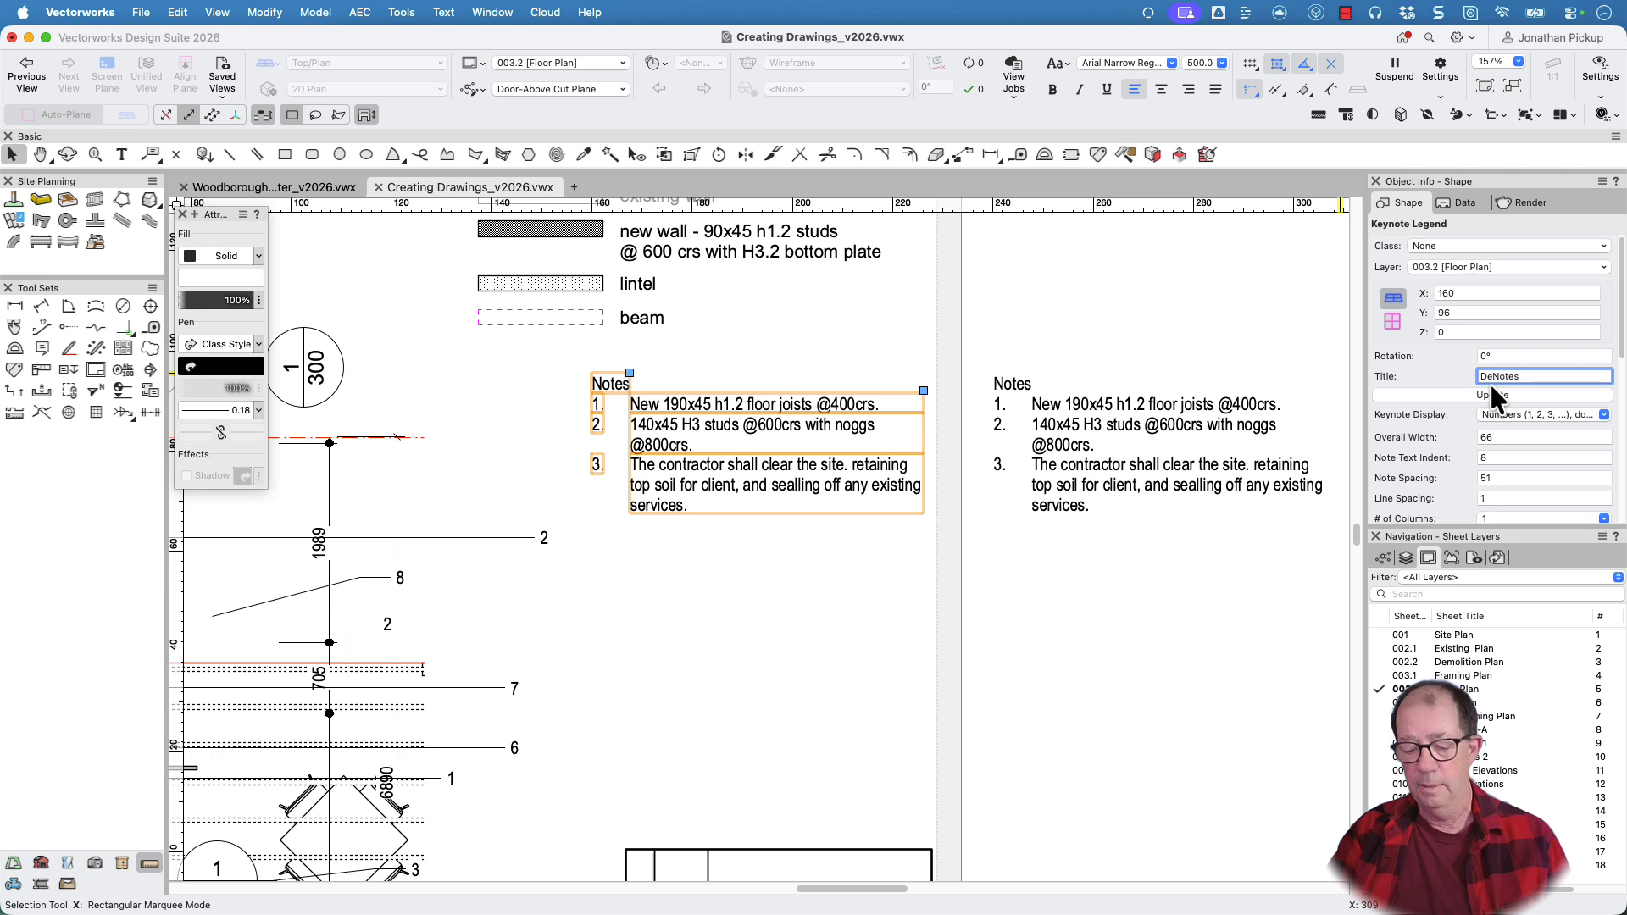
pyautogui.write('Demolition')
pyautogui.press('Return')
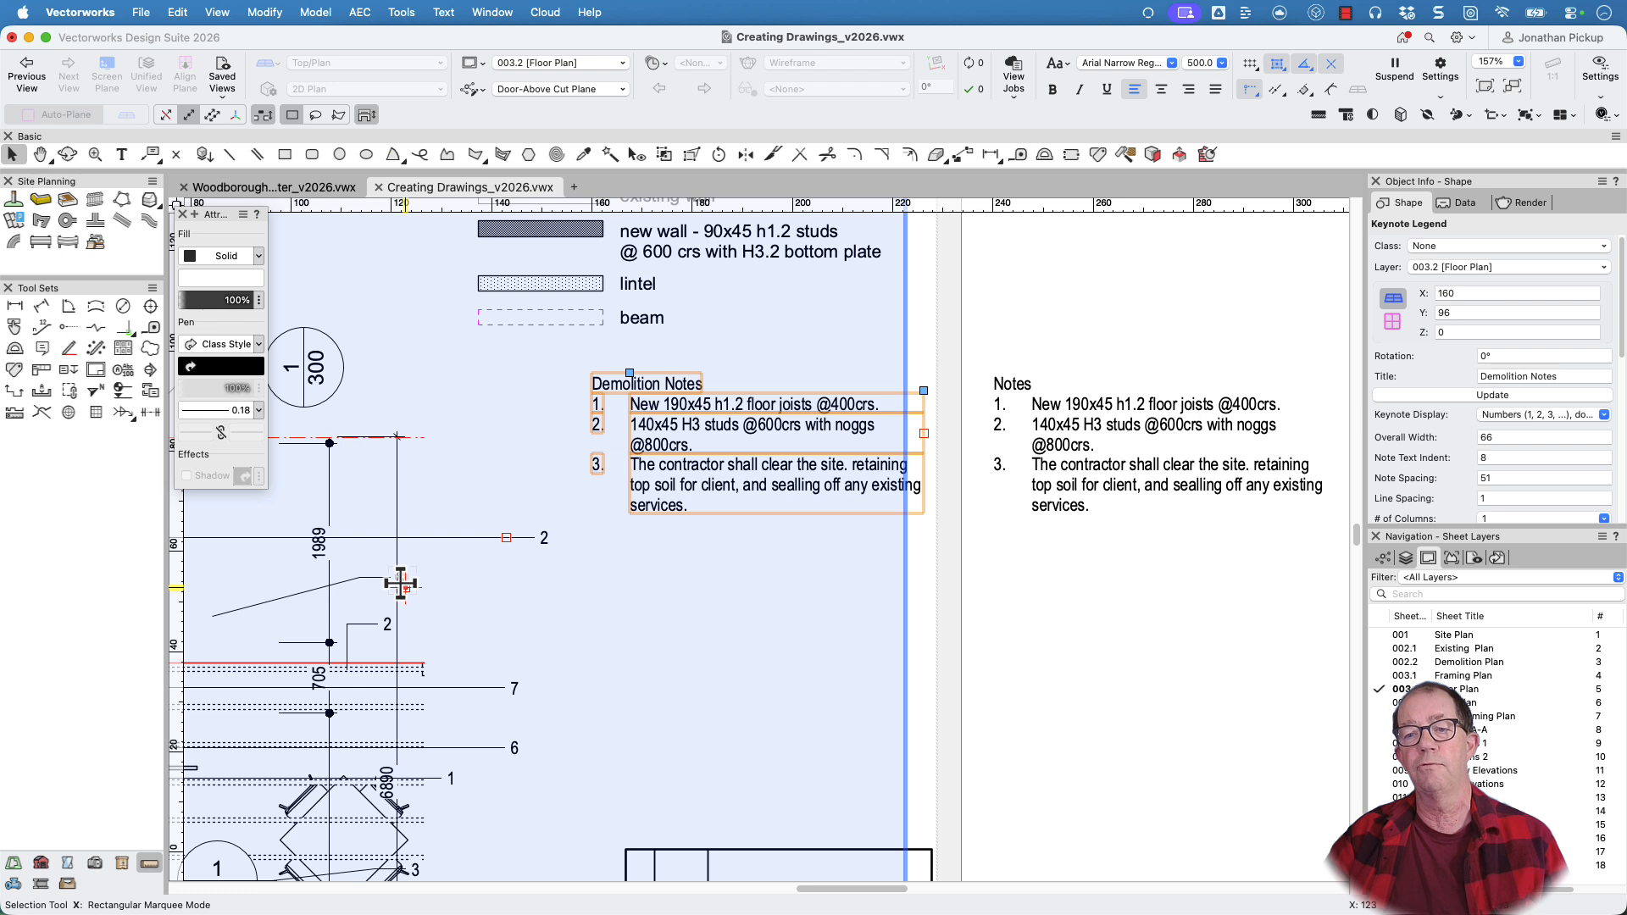
# Change the title of the duplicated keynote legend beside the sheet to Floor Plan Notes
pyautogui.click(1140, 388)
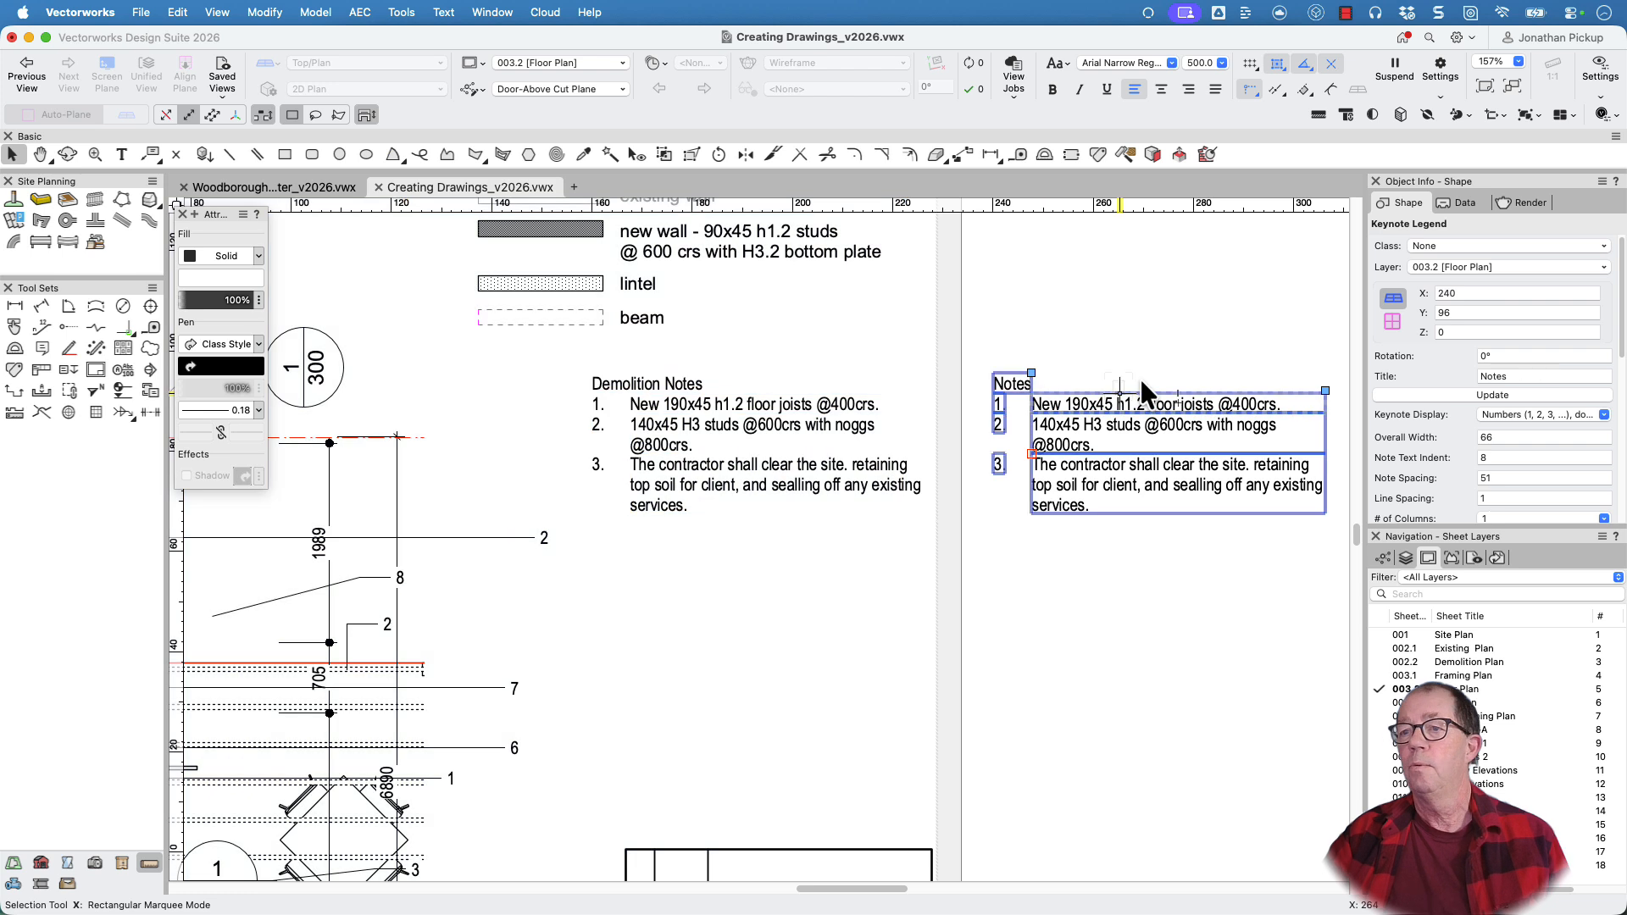
pyautogui.click(1480, 376)
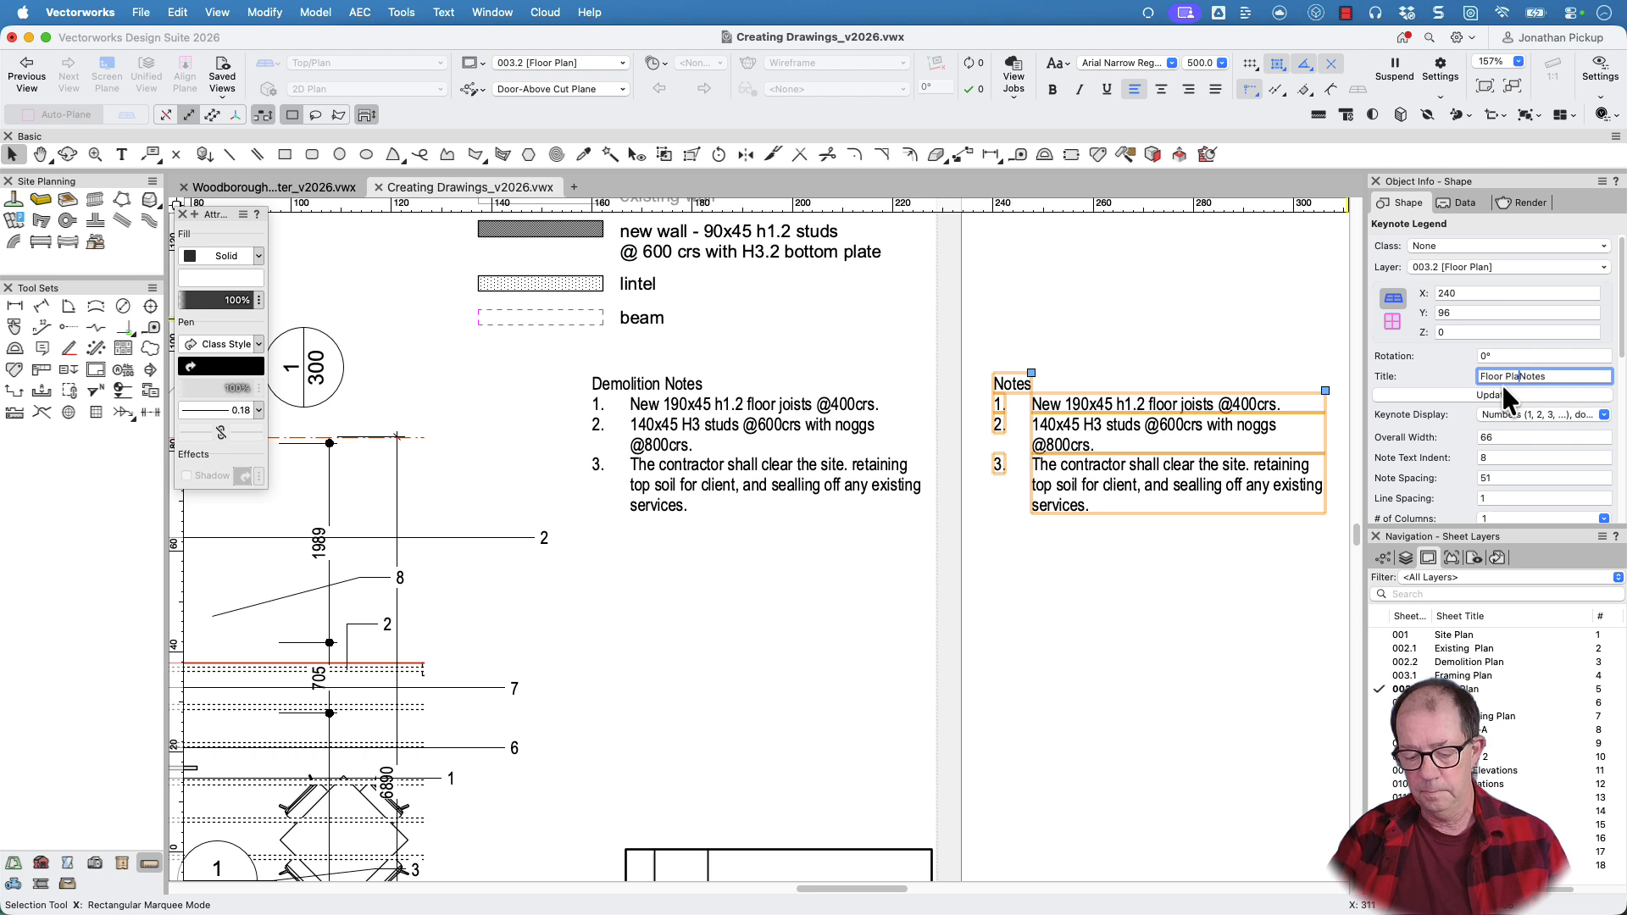
pyautogui.press('Return')
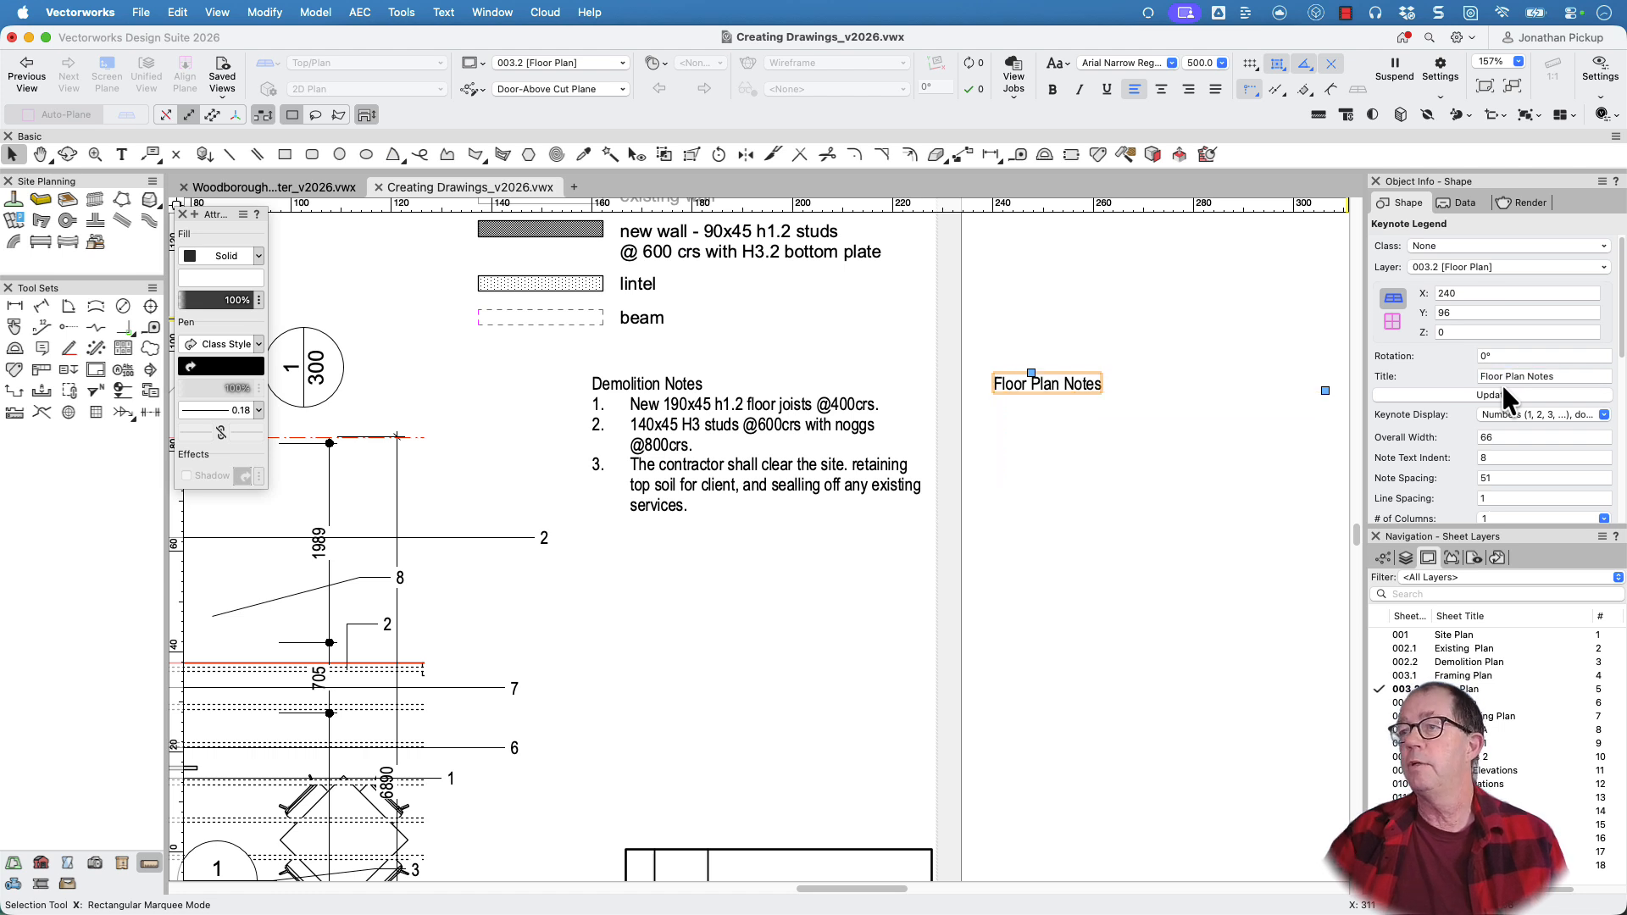
# Enter the Framing Plan viewport's annotations again and clear the selection of all callouts
pyautogui.scroll(-5, 1013, 394)
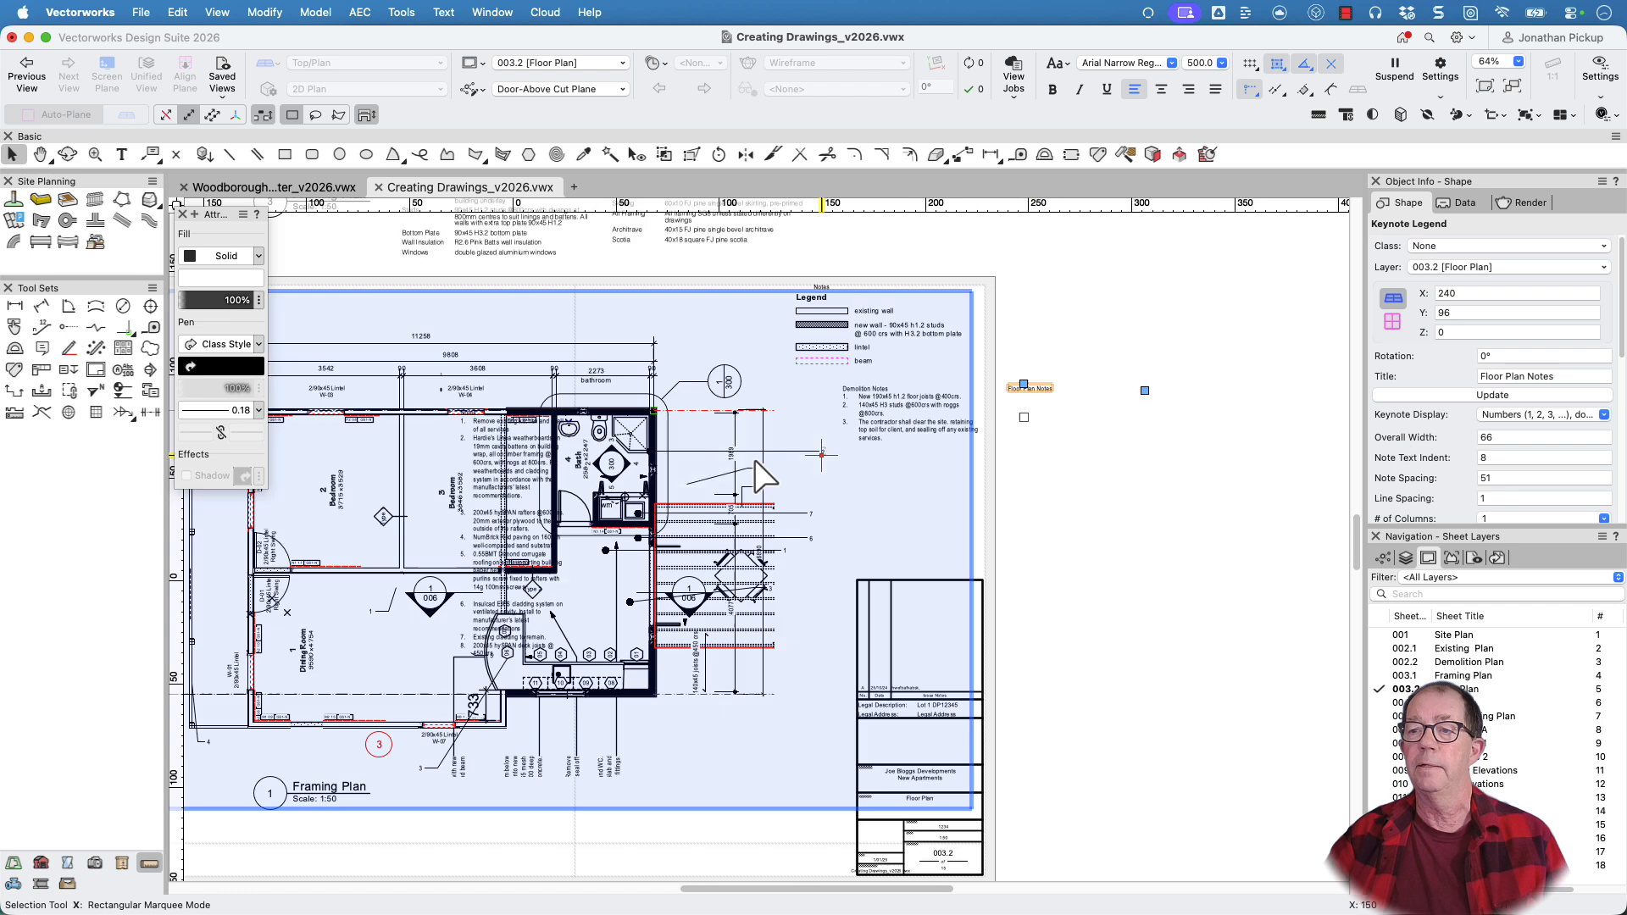
pyautogui.click(794, 454)
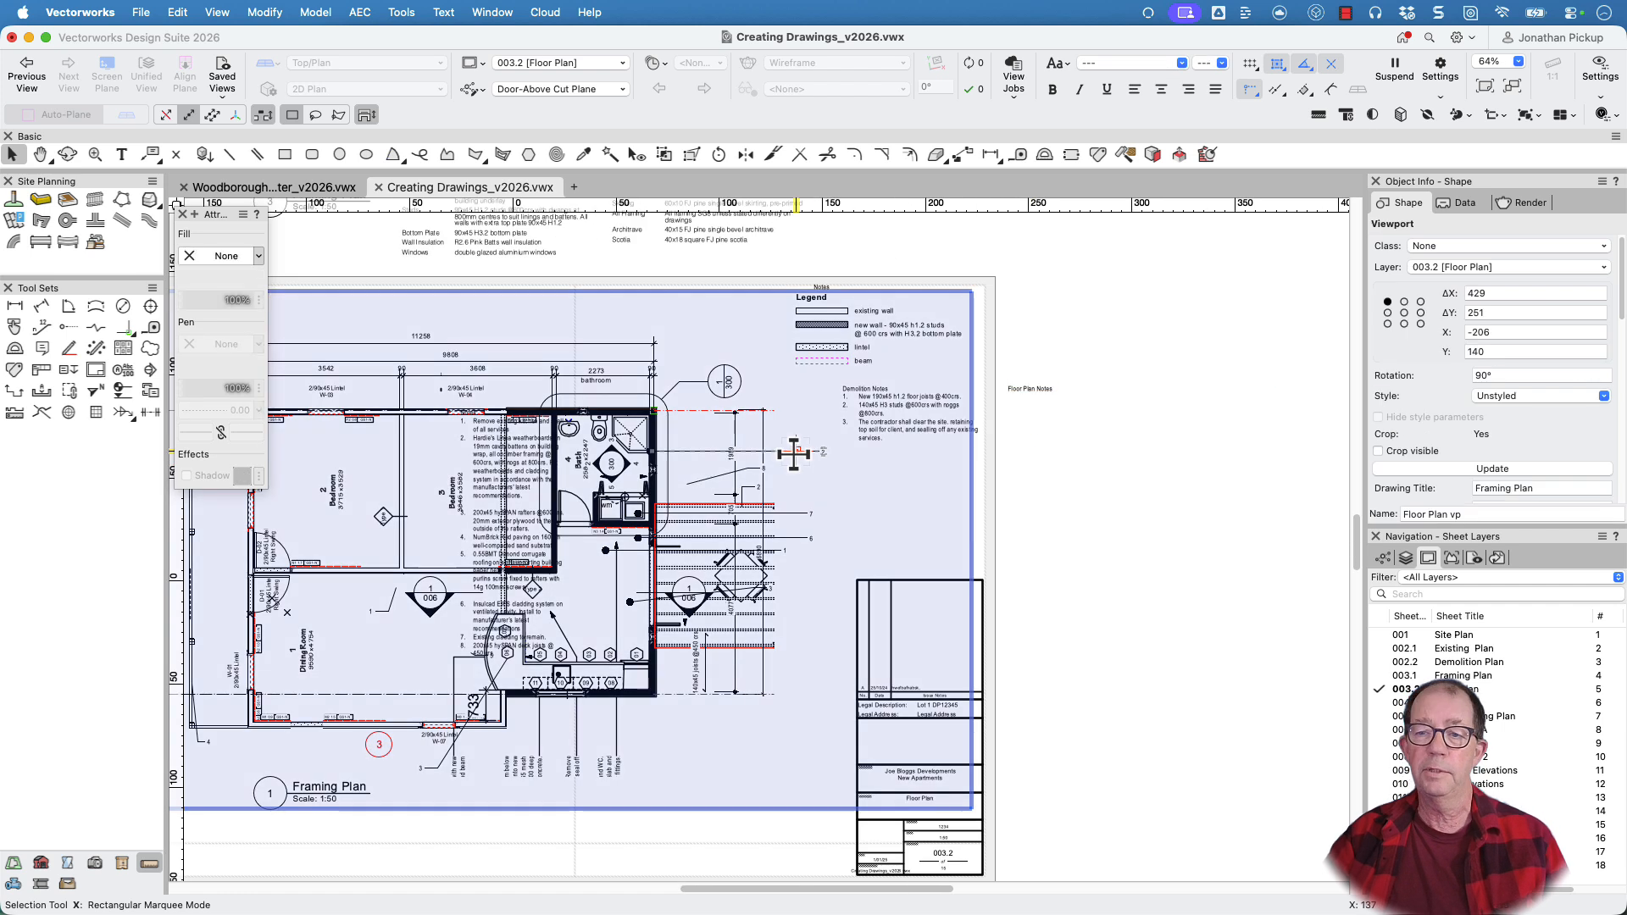
pyautogui.rightClick(794, 453)
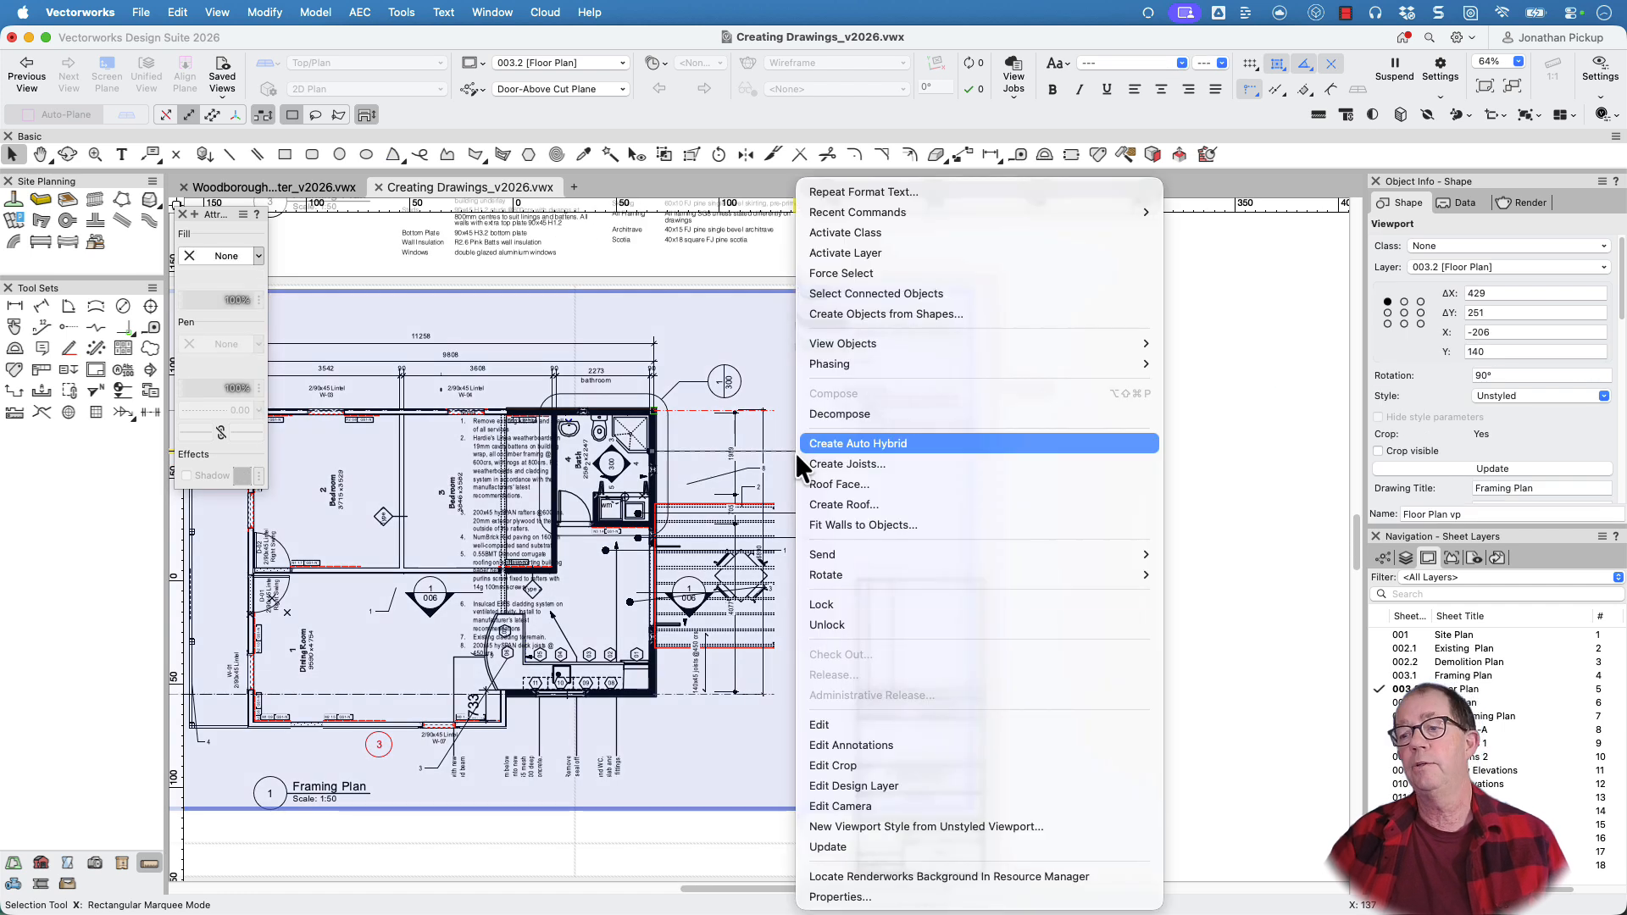
pyautogui.click(831, 744)
pyautogui.scroll(4, 705, 485)
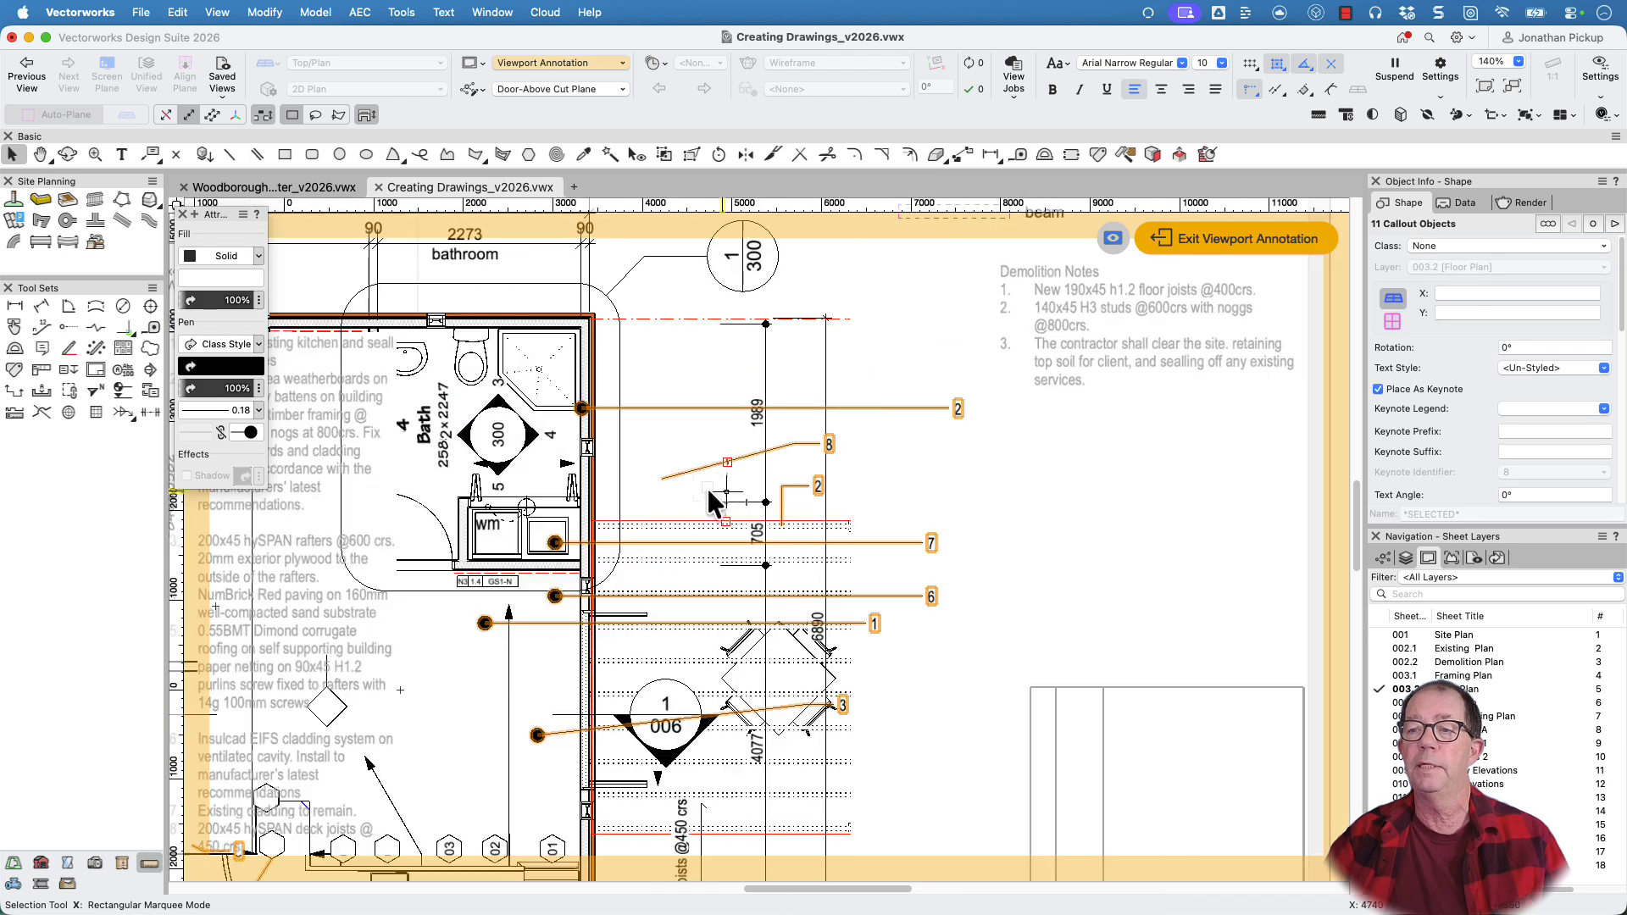
pyautogui.click(910, 474)
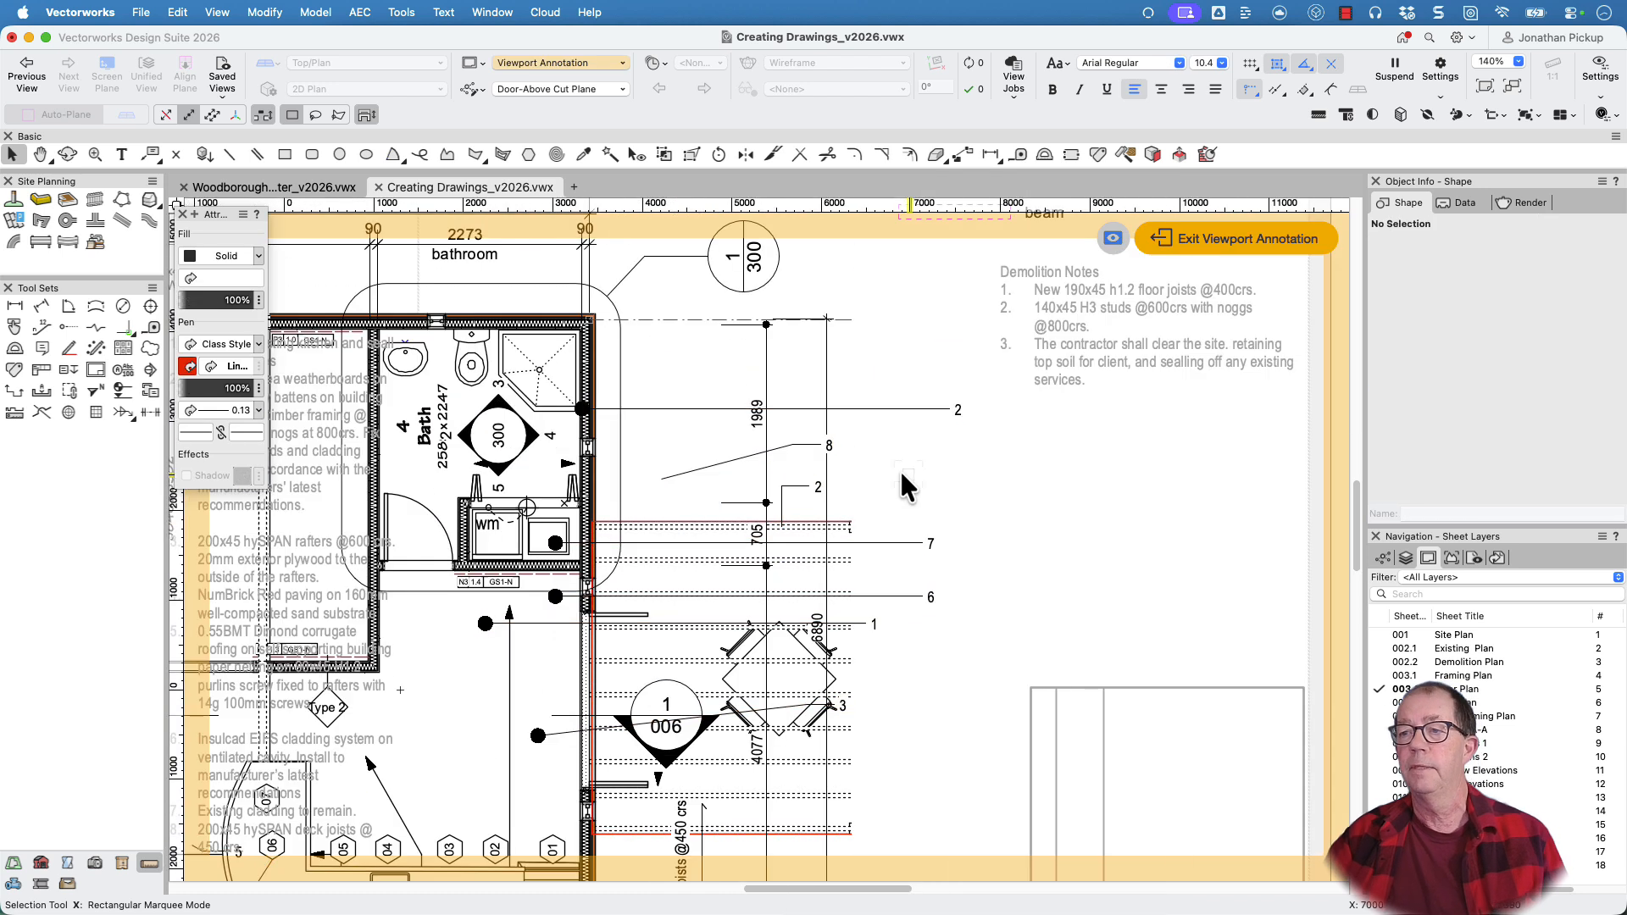
# Check the text of the weatherboards callout beside the bathroom, and assign the callout to the Floor Plan Notes[003.2] keynote legend
pyautogui.click(861, 410)
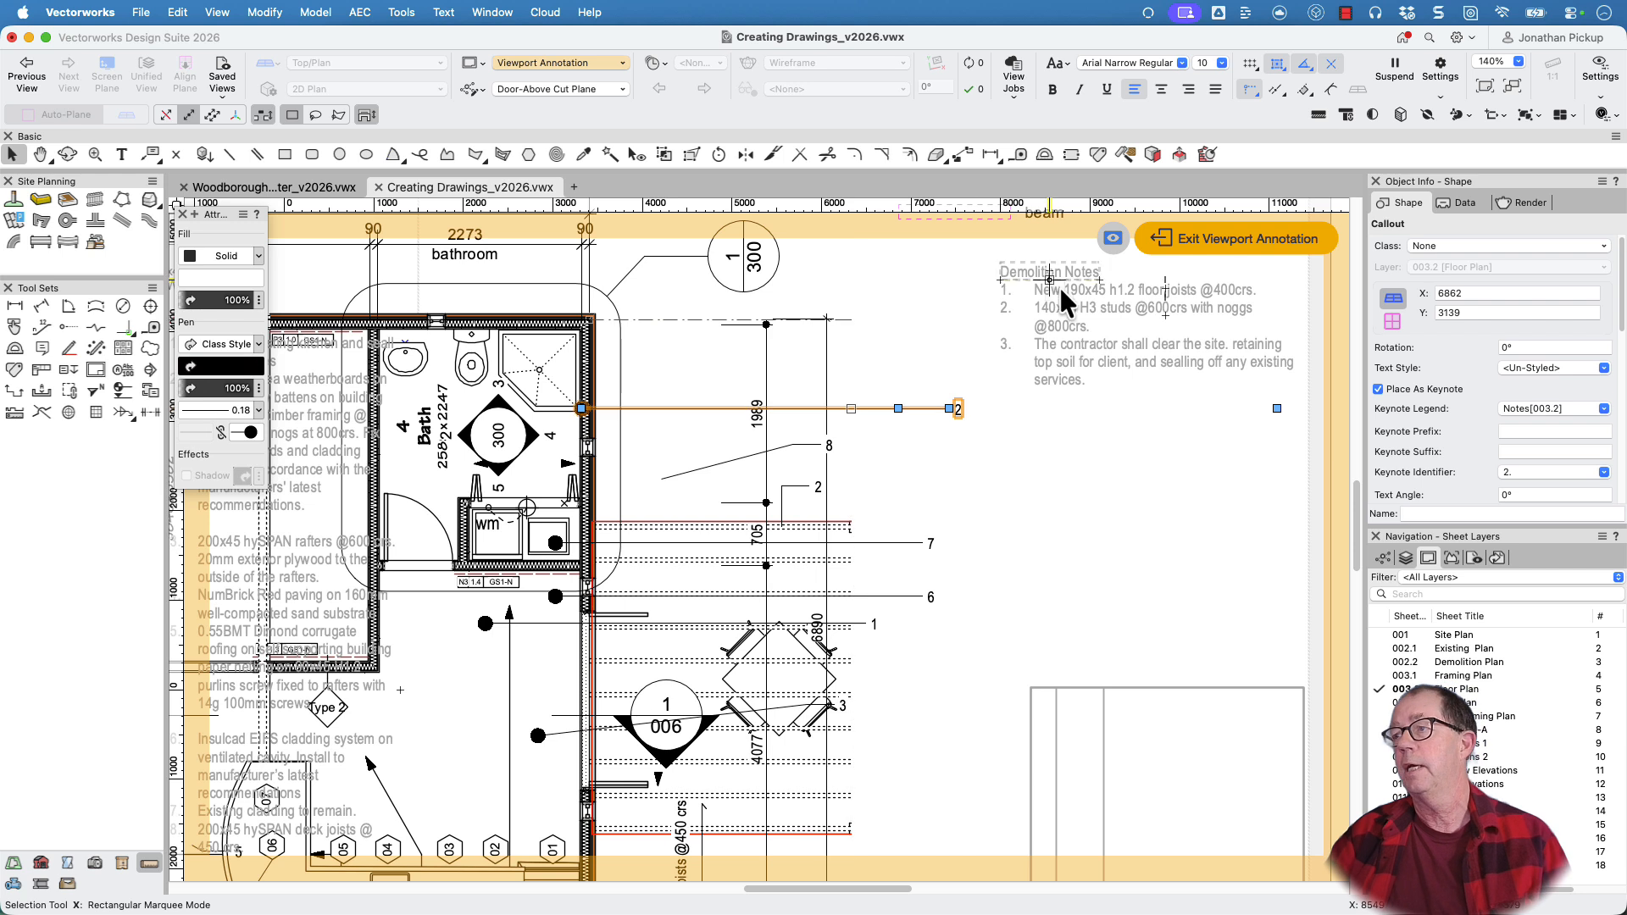
pyautogui.doubleClick(939, 411)
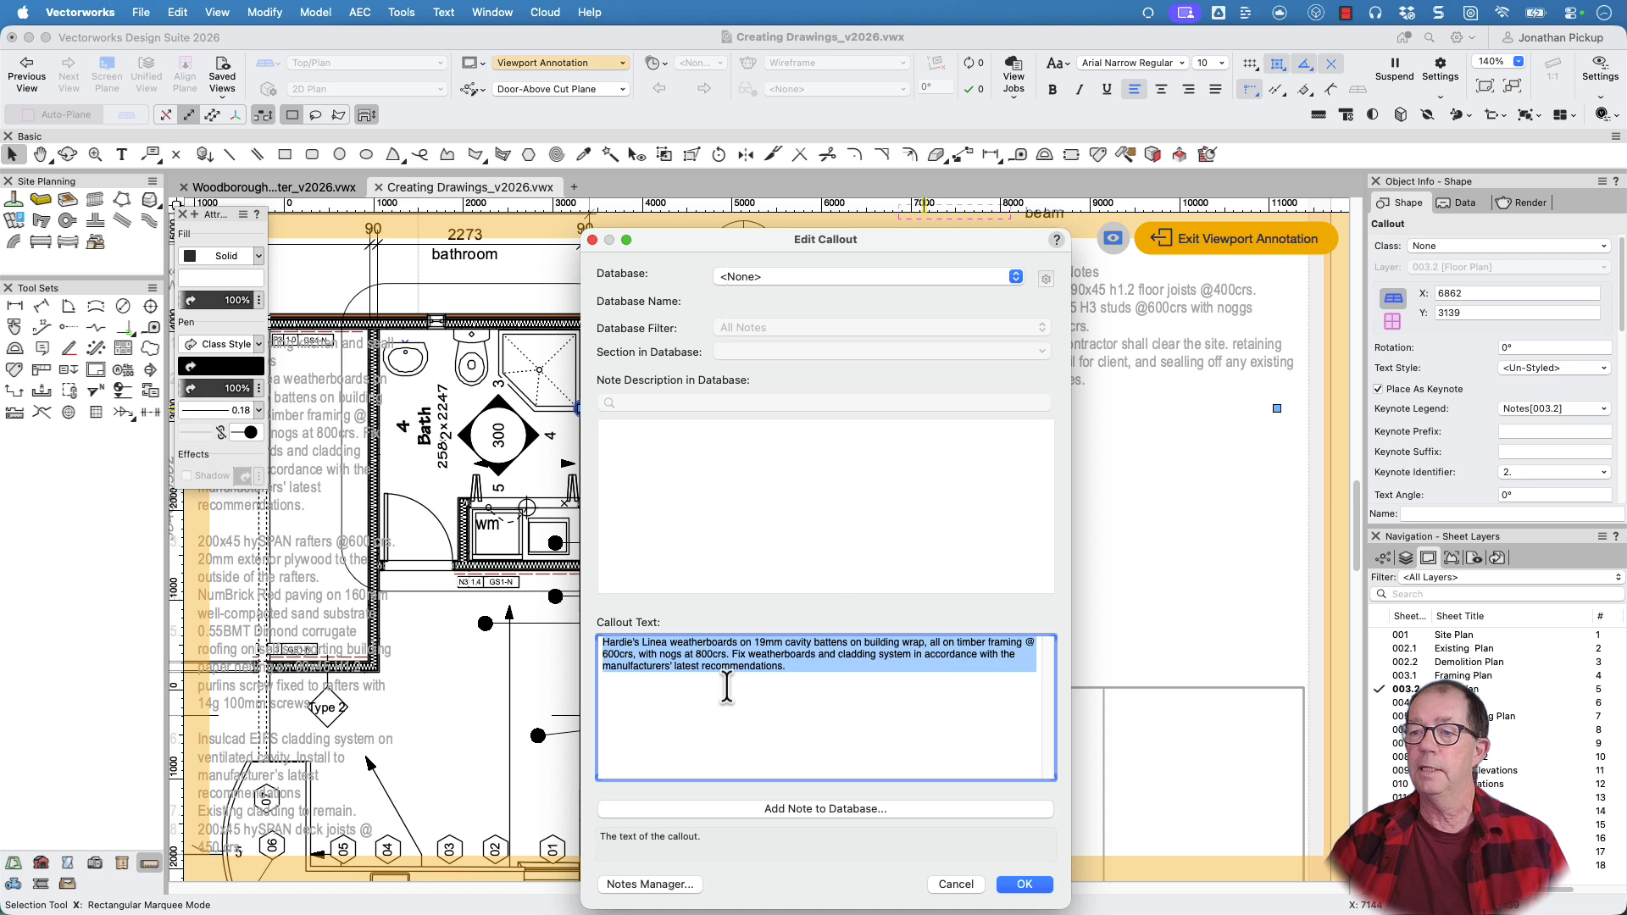
pyautogui.click(1012, 886)
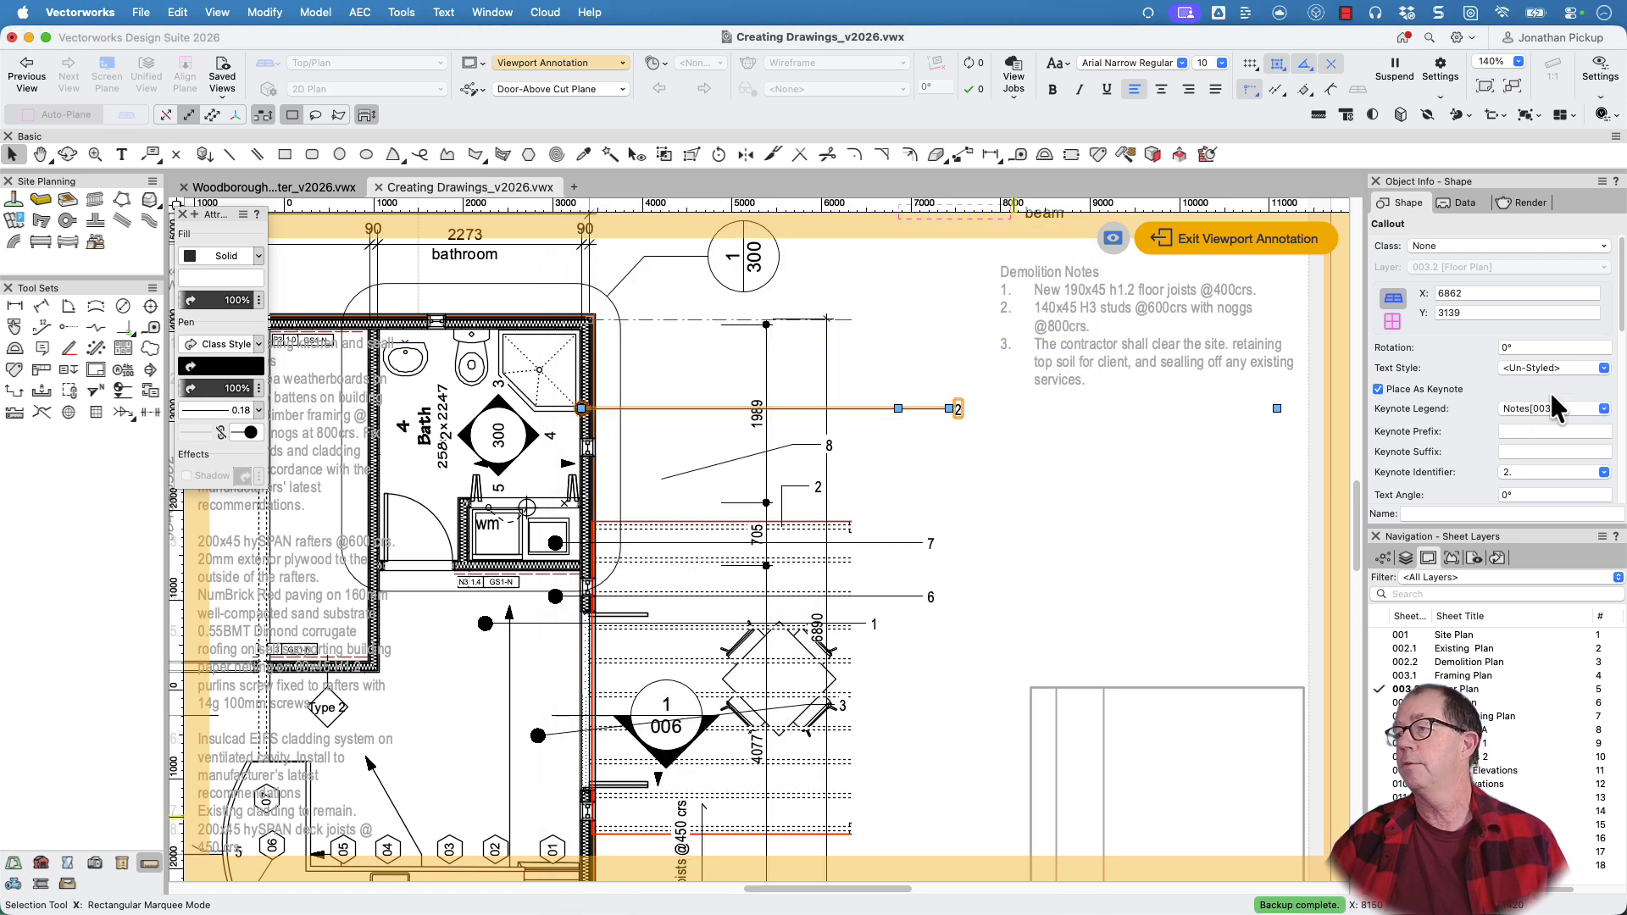
pyautogui.click(1532, 408)
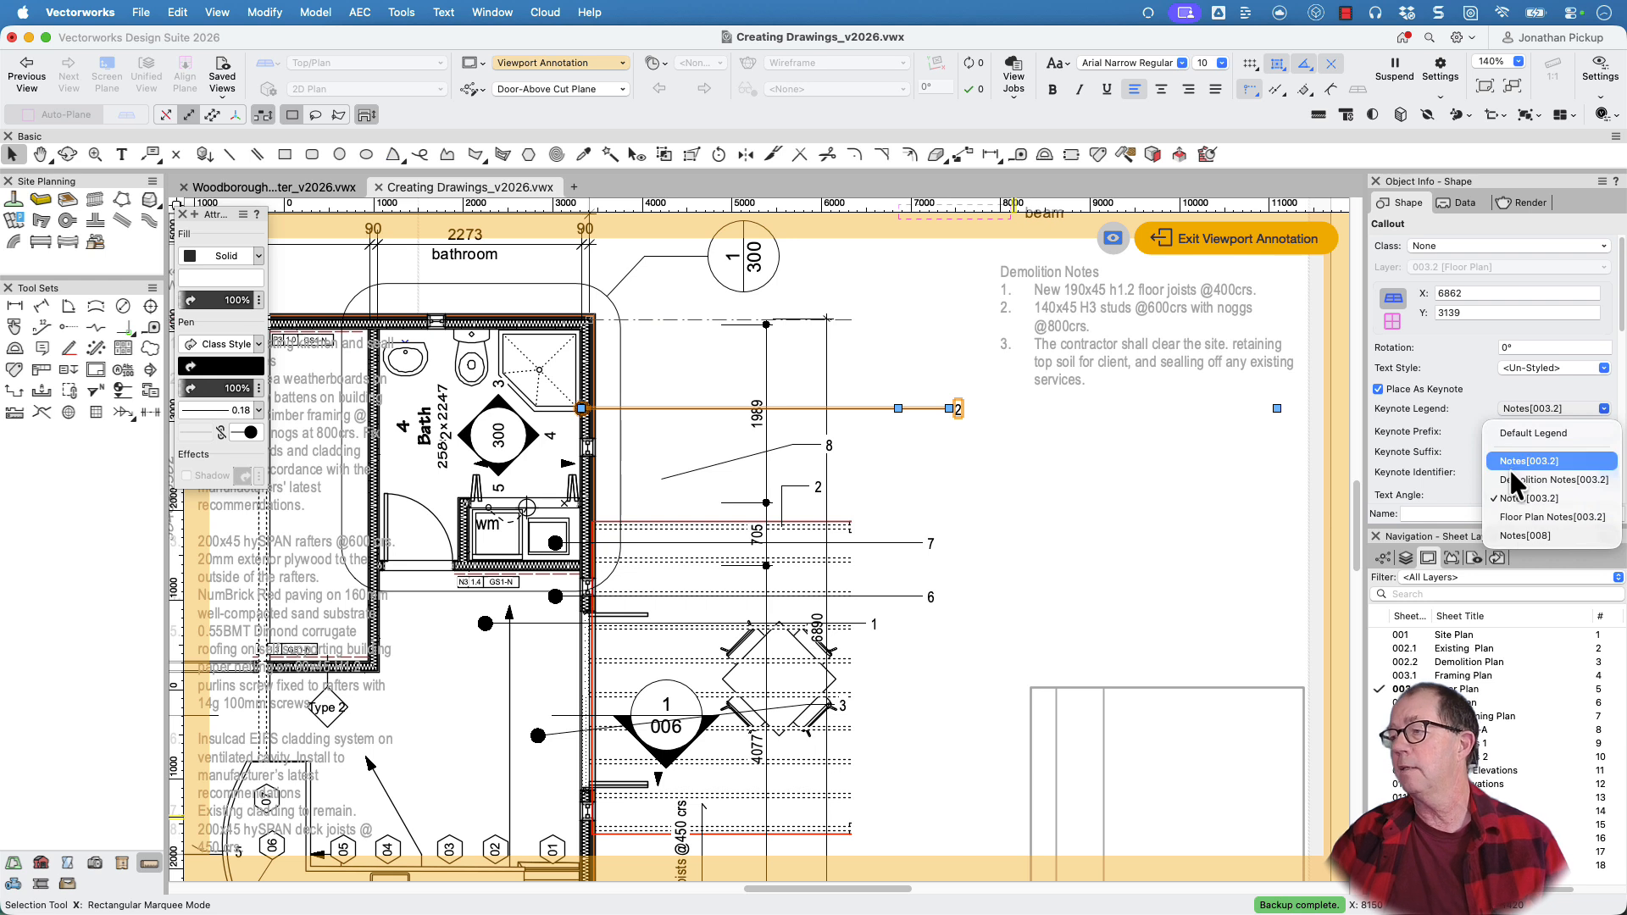
pyautogui.click(1530, 517)
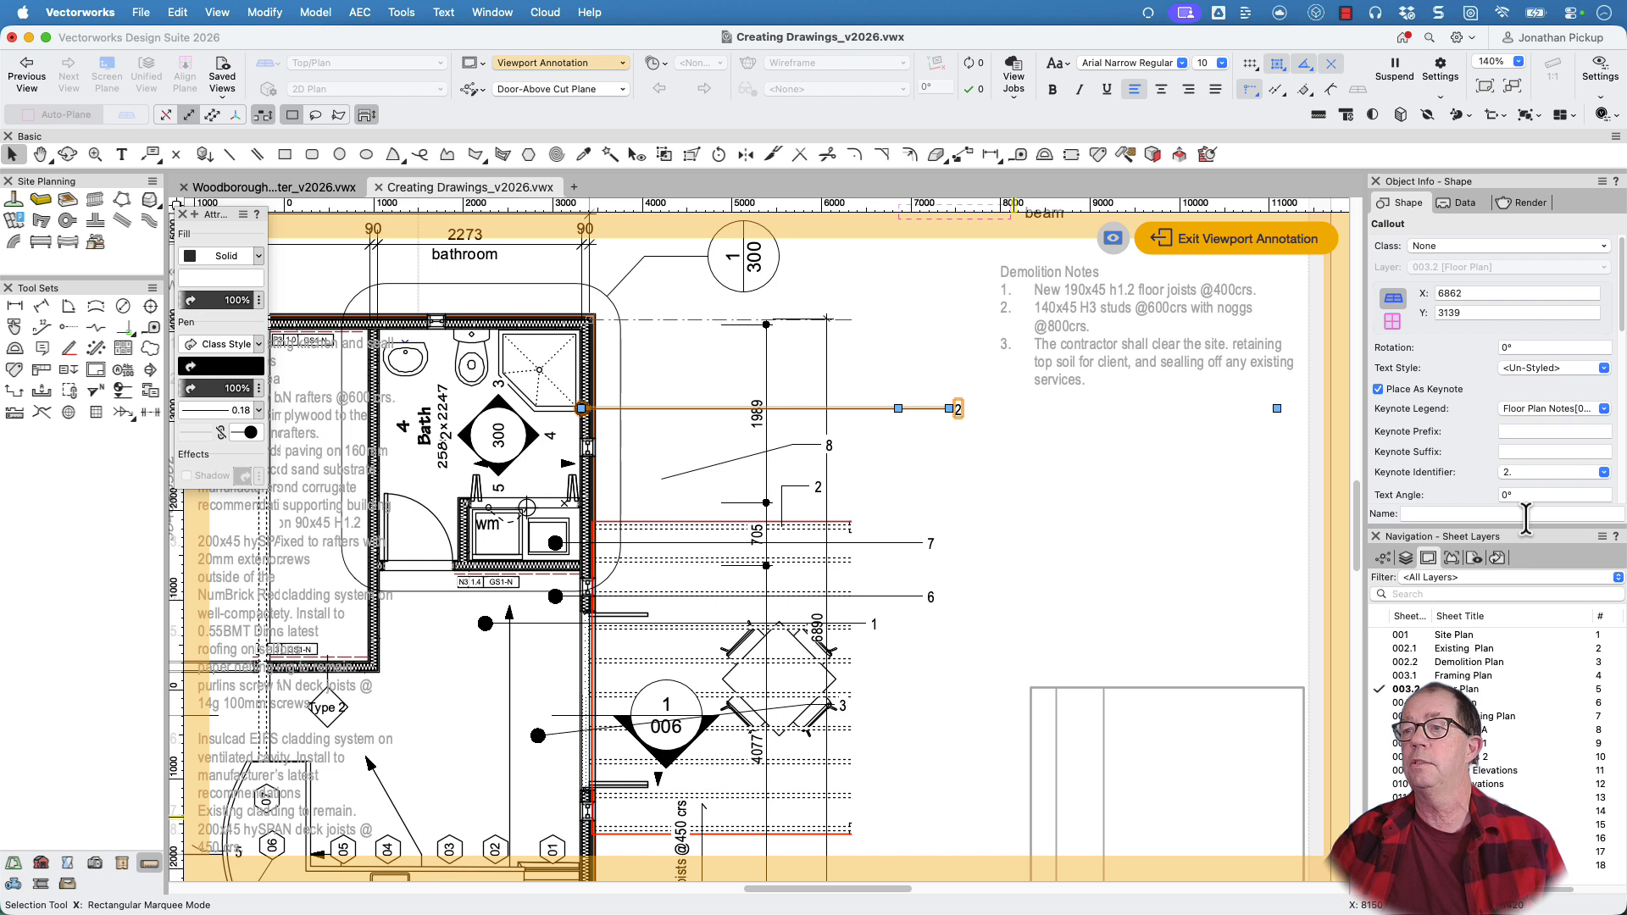
# Select all similar callouts, display their full note texts instead of keynotes, restore them as keynotes, and clear the selection
pyautogui.click(872, 543)
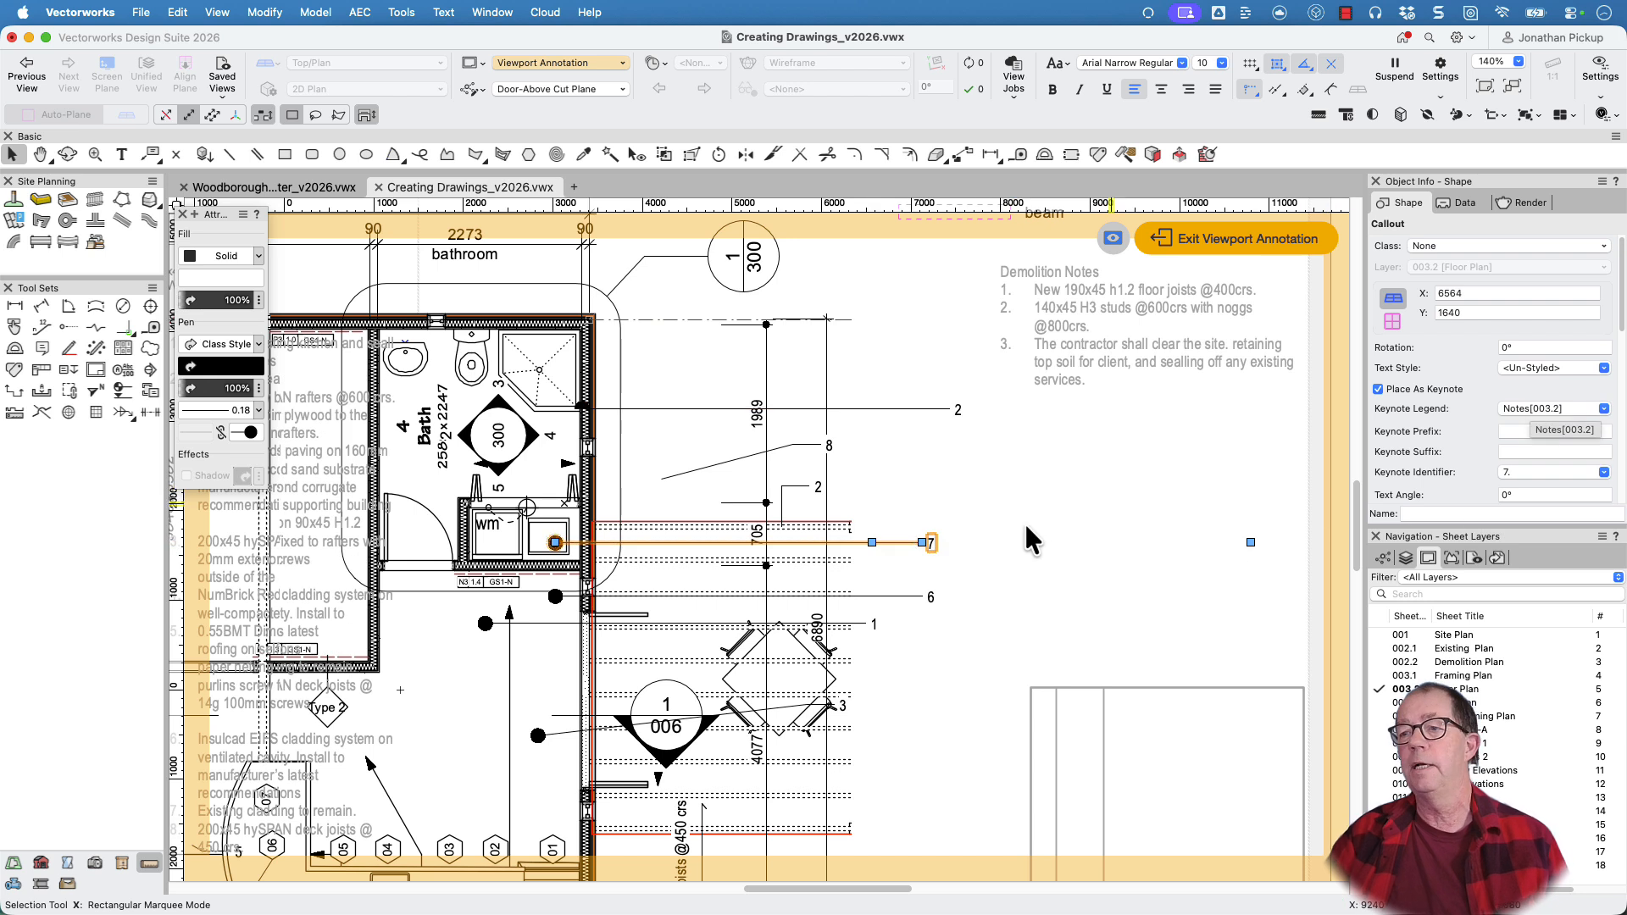
pyautogui.click(610, 153)
pyautogui.click(907, 412)
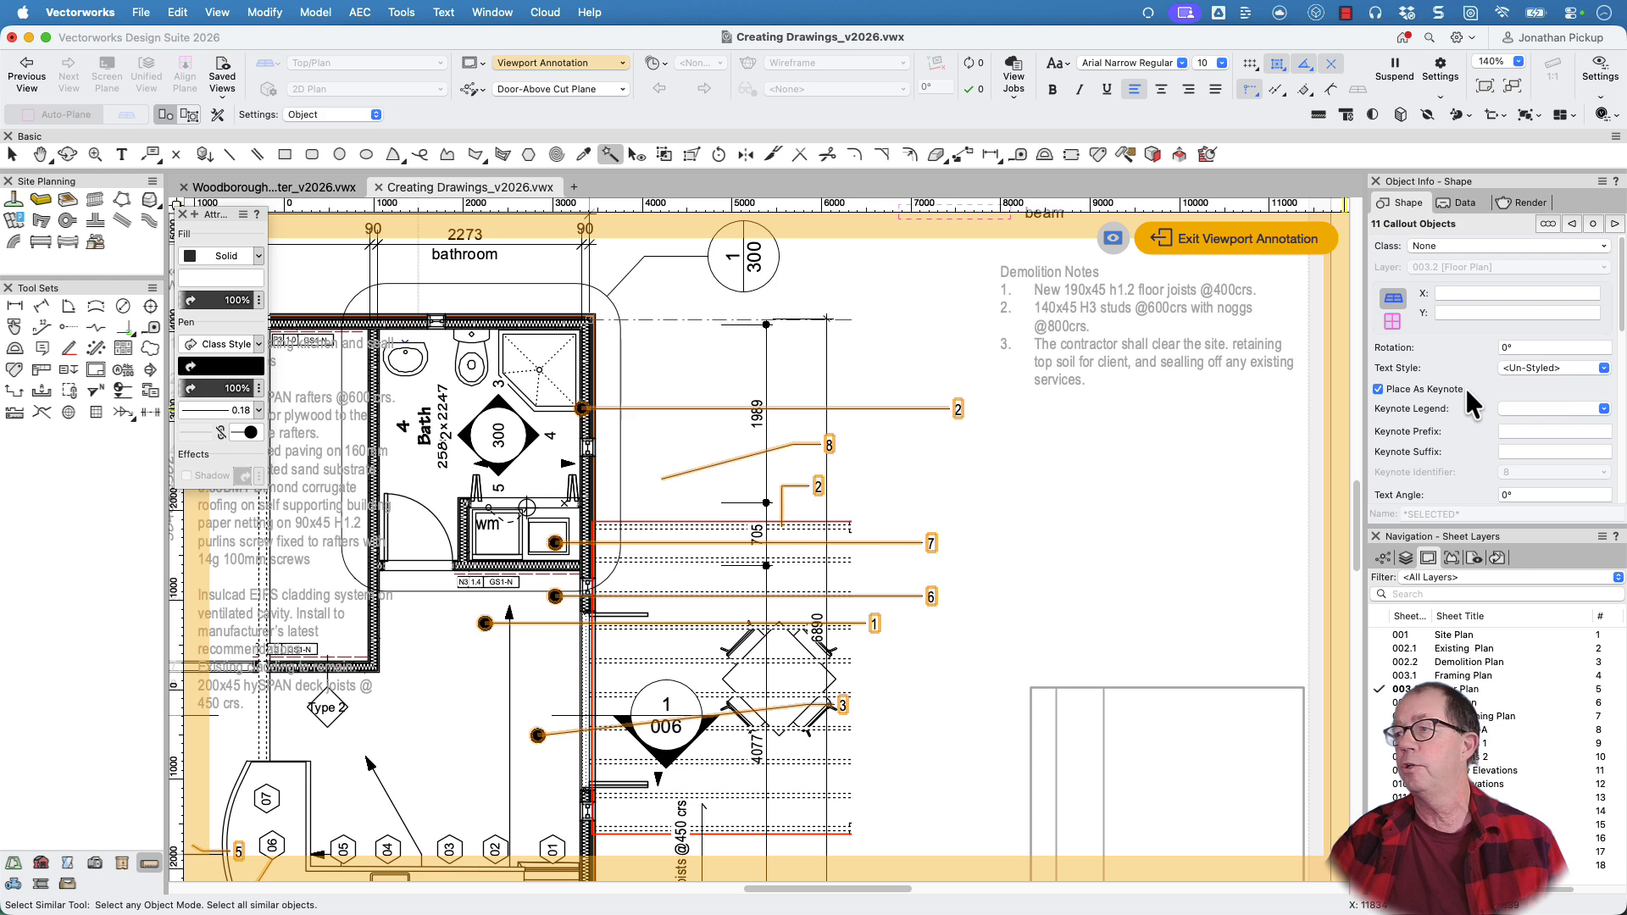
pyautogui.click(1398, 390)
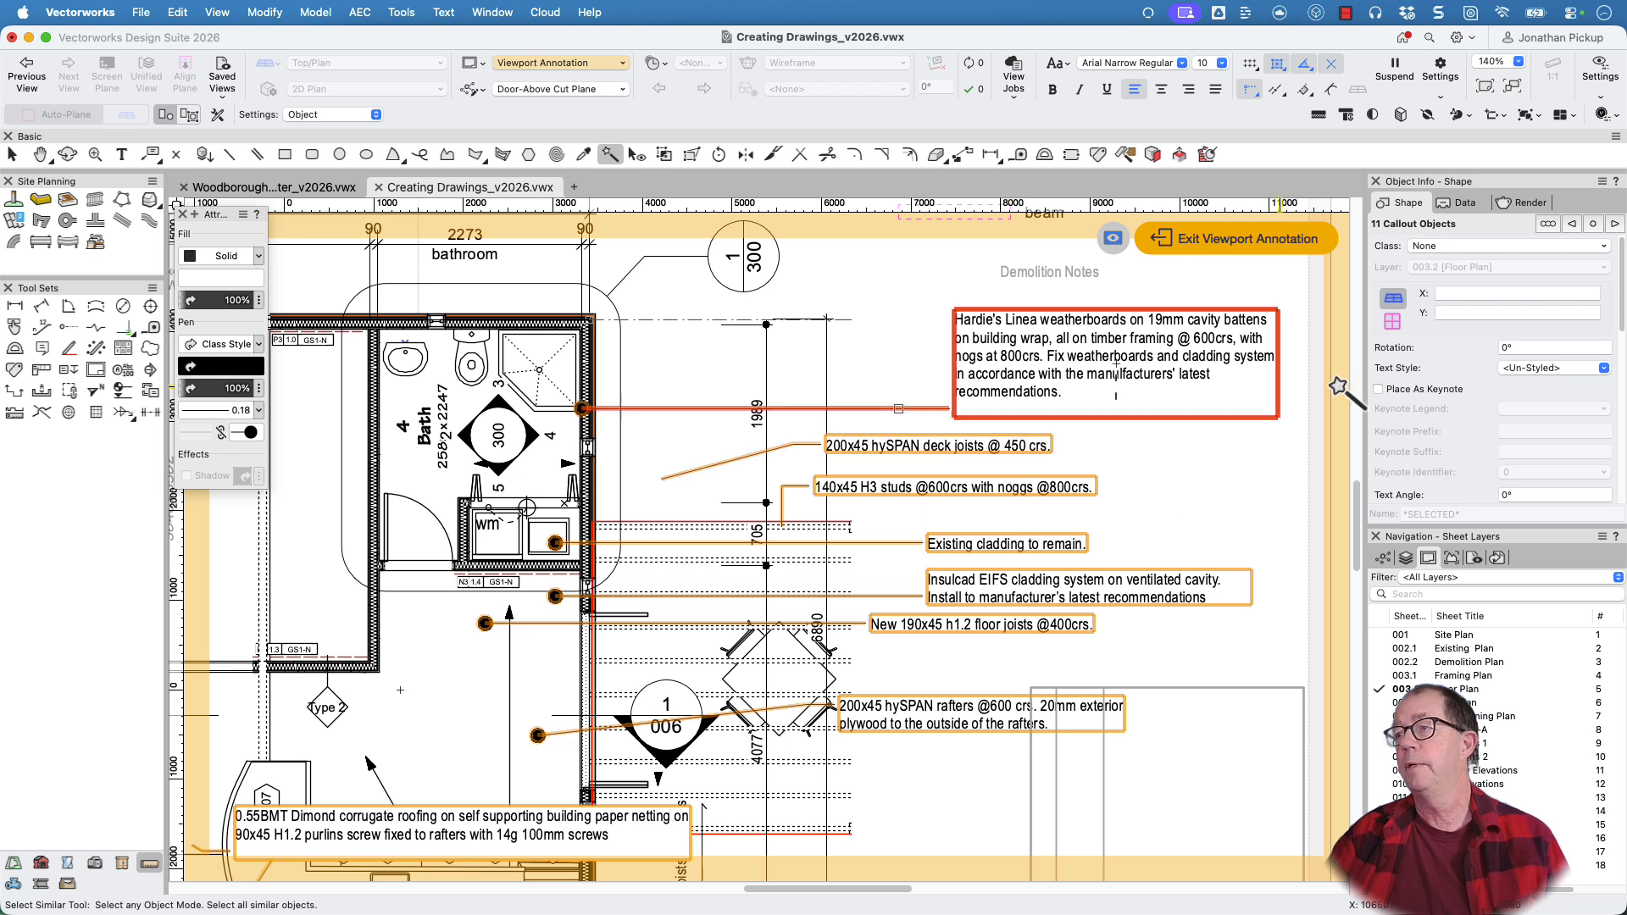
pyautogui.click(1381, 389)
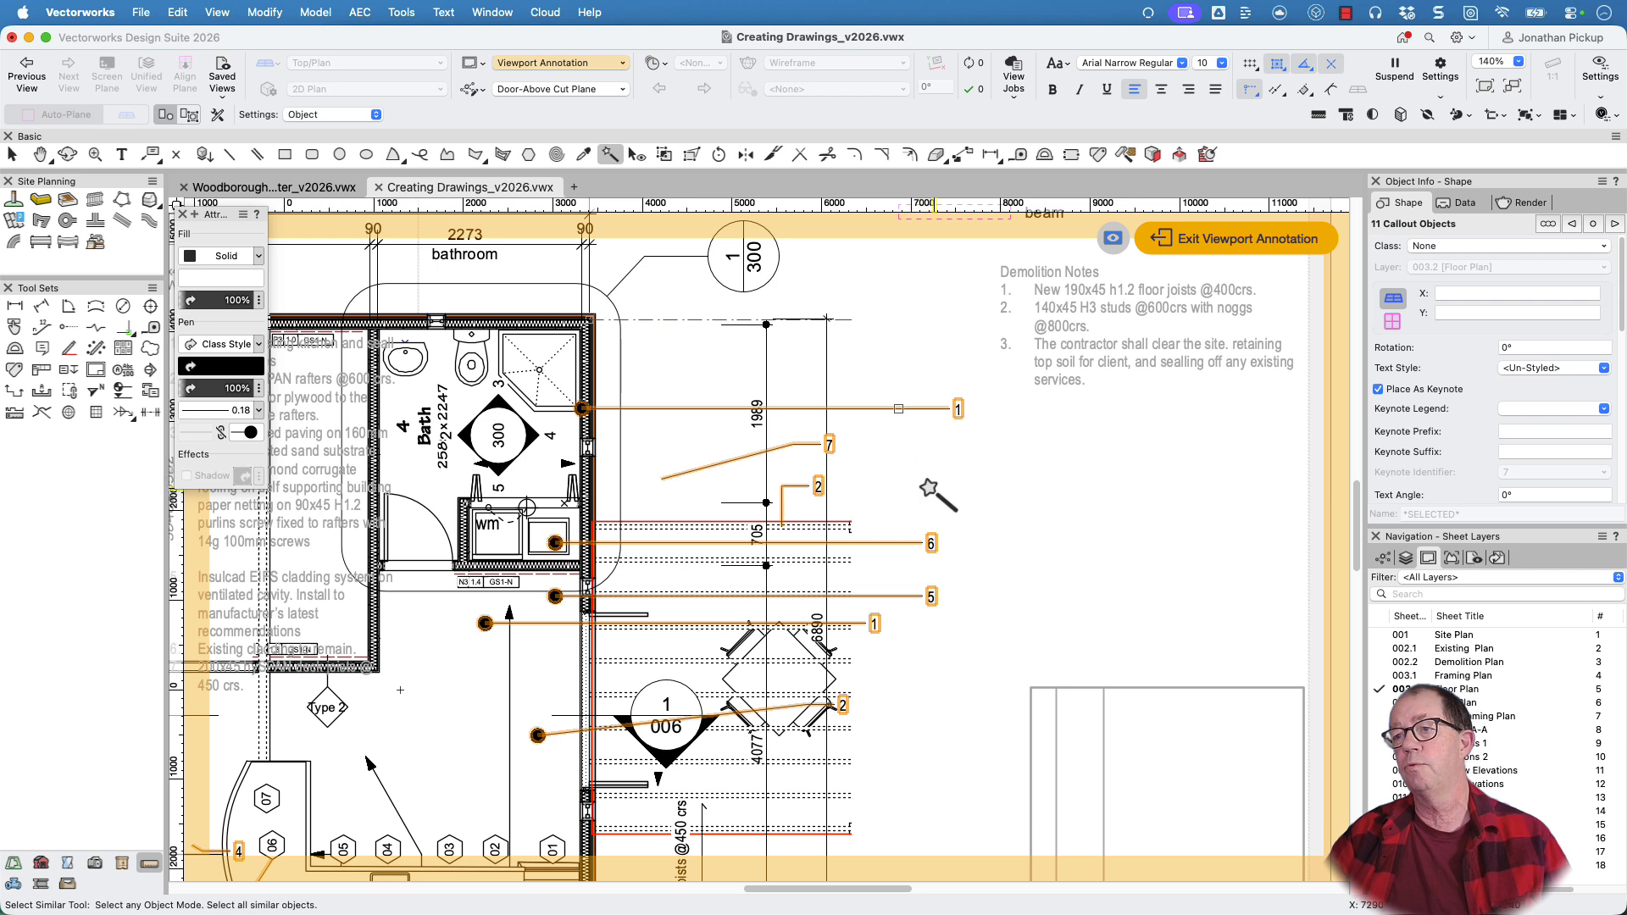
pyautogui.press('x')
pyautogui.click(914, 465)
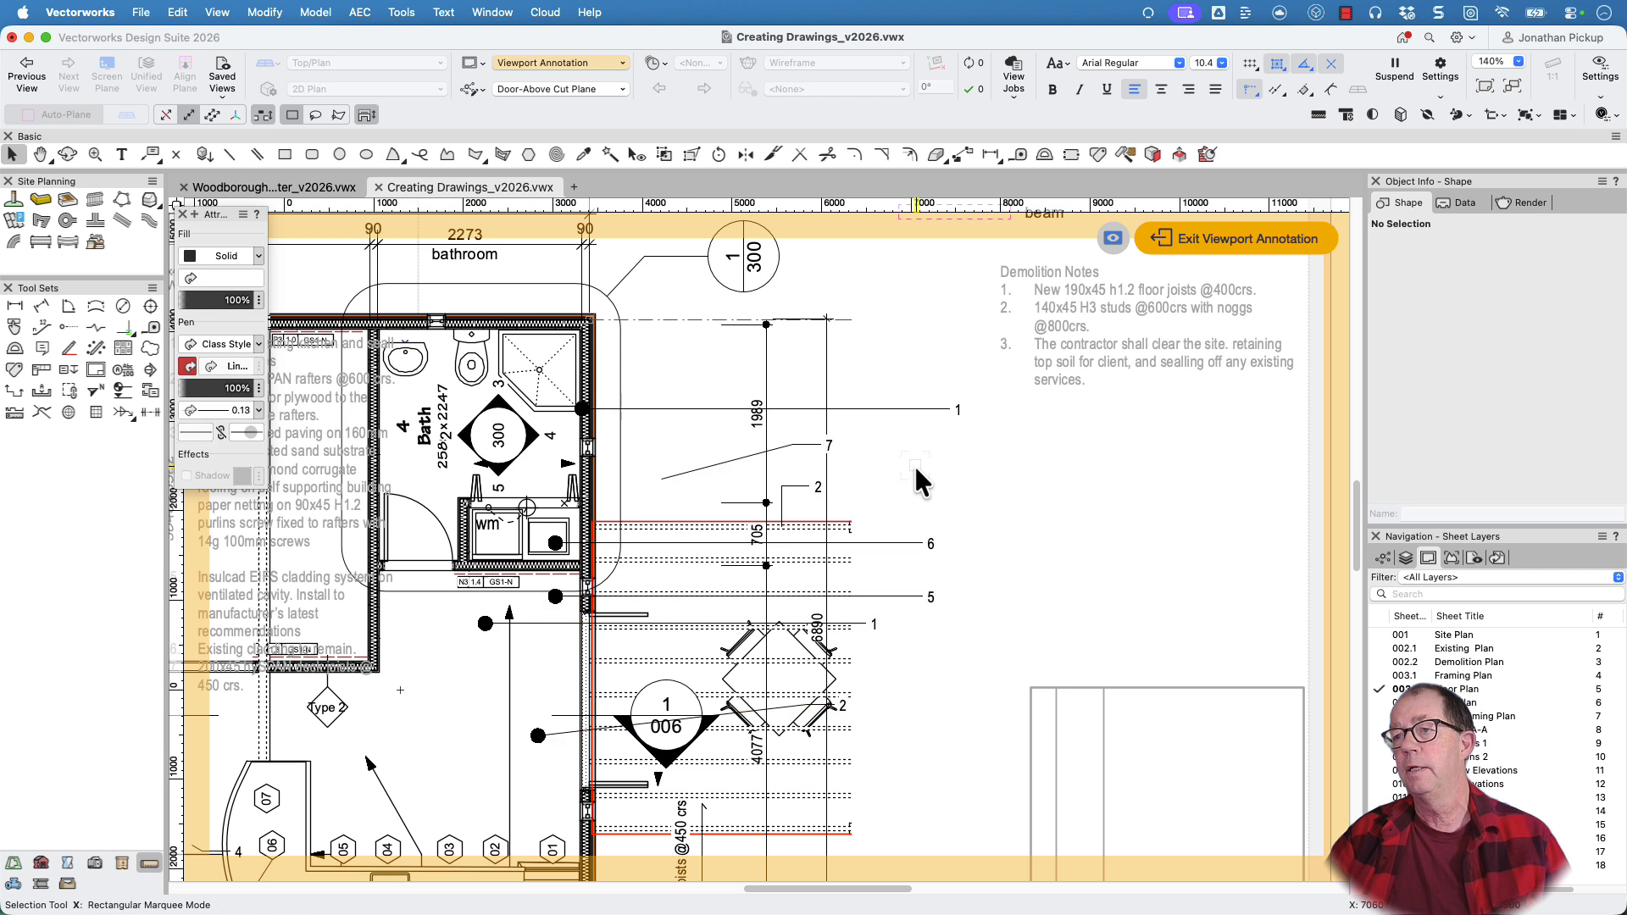
# Check the weatherboards callout's keynote legend, and assign the deck joists callout below it to the Floor Plan Notes[003.2] legend
pyautogui.click(912, 410)
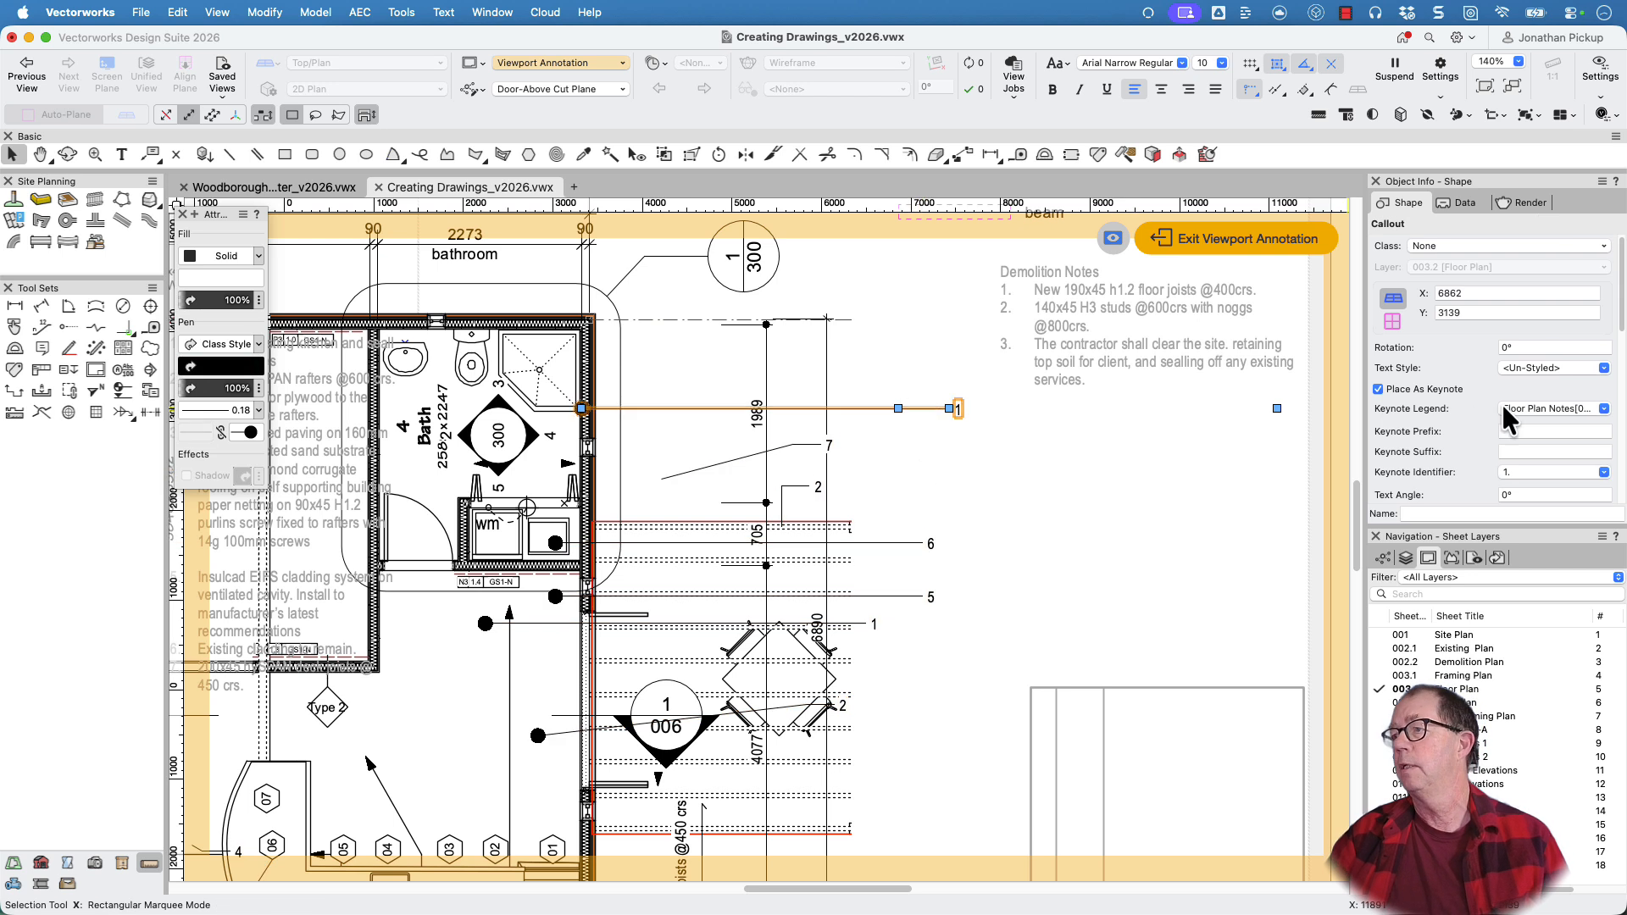
pyautogui.click(767, 452)
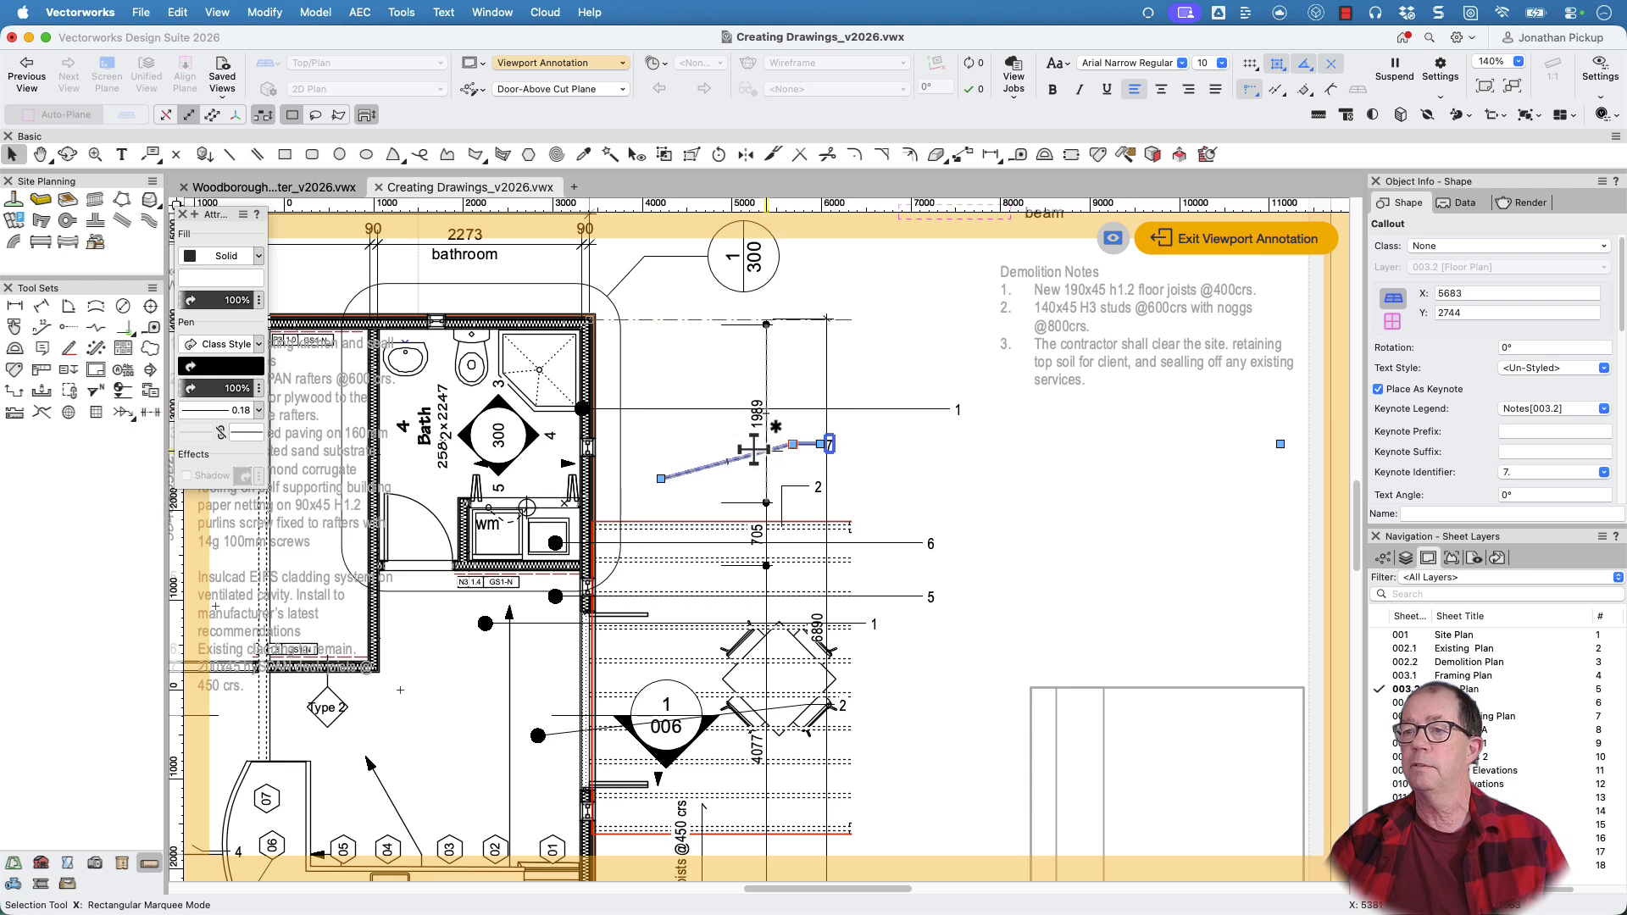
pyautogui.doubleClick(730, 460)
pyautogui.press('Escape')
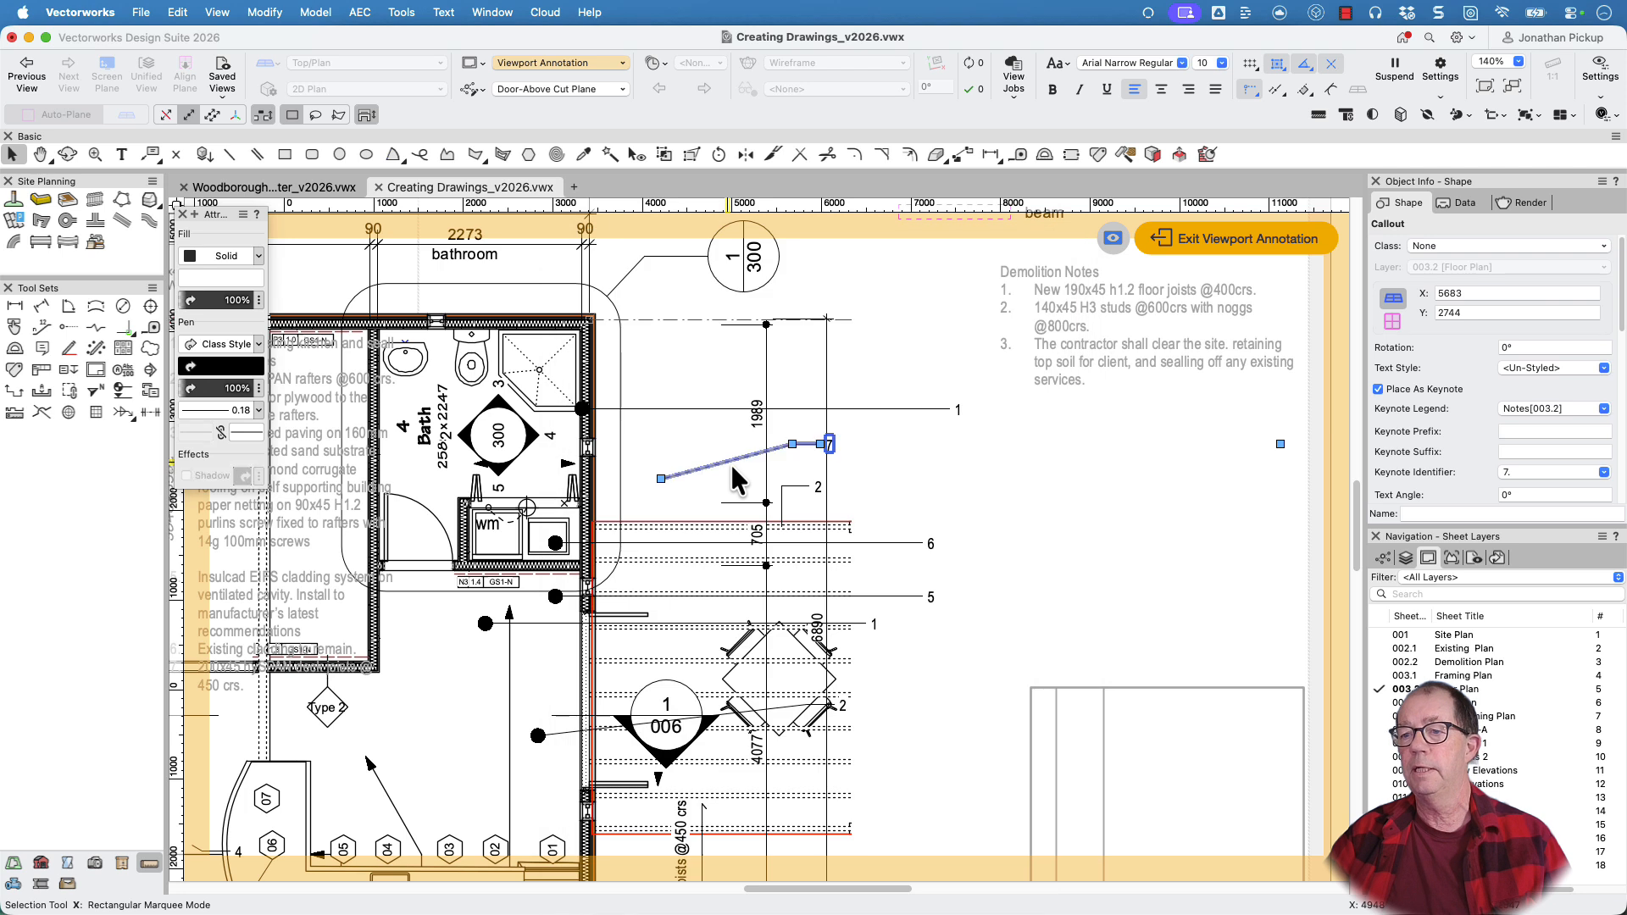
pyautogui.click(1547, 409)
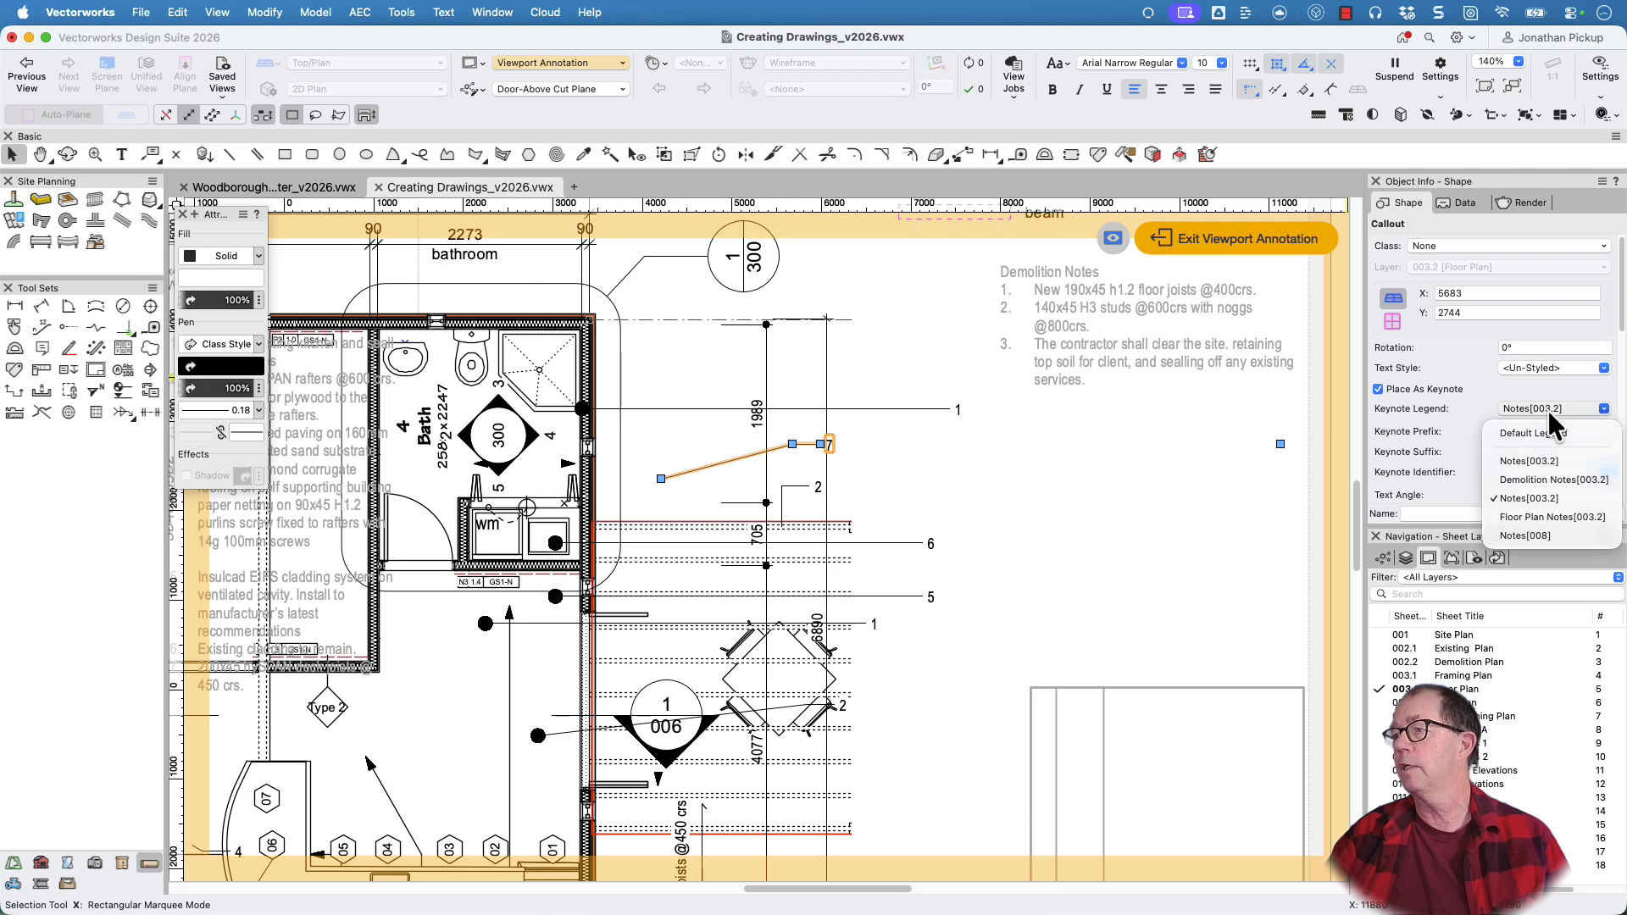
pyautogui.click(1532, 518)
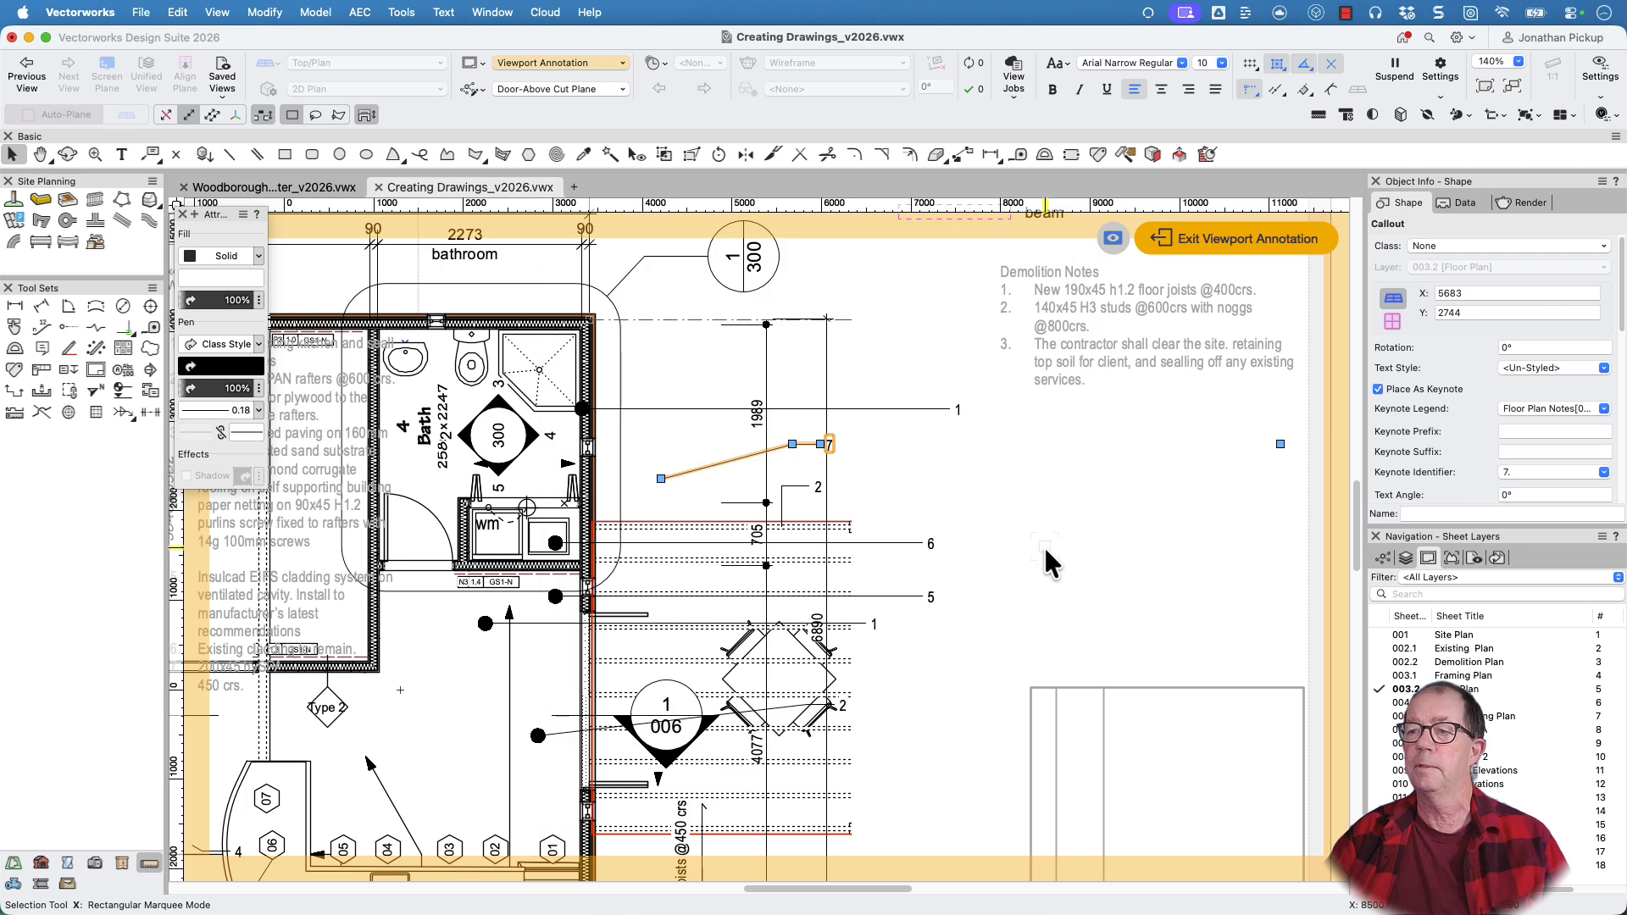
# Select all callouts in the viewport with Select Similar and assign them together to the Floor Plan Notes[003.2] keynote legend
pyautogui.scroll(-3, 1044, 546)
pyautogui.press('h')
pyautogui.moveTo(1034, 550); pyautogui.dragTo(1116, 512)
pyautogui.press('x')
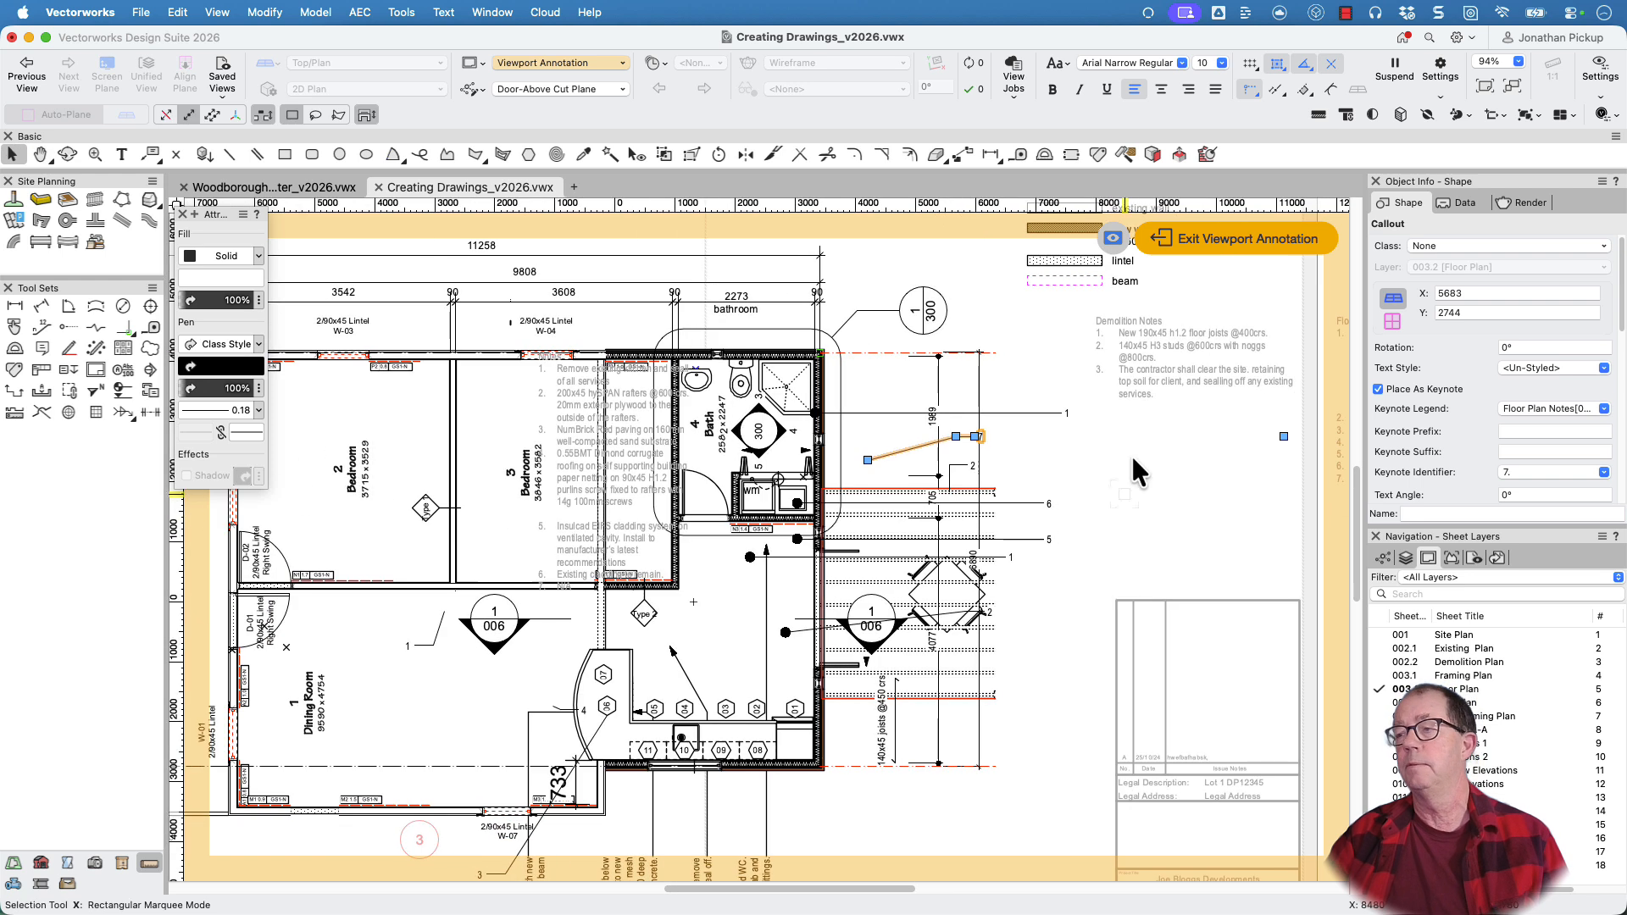
pyautogui.click(607, 155)
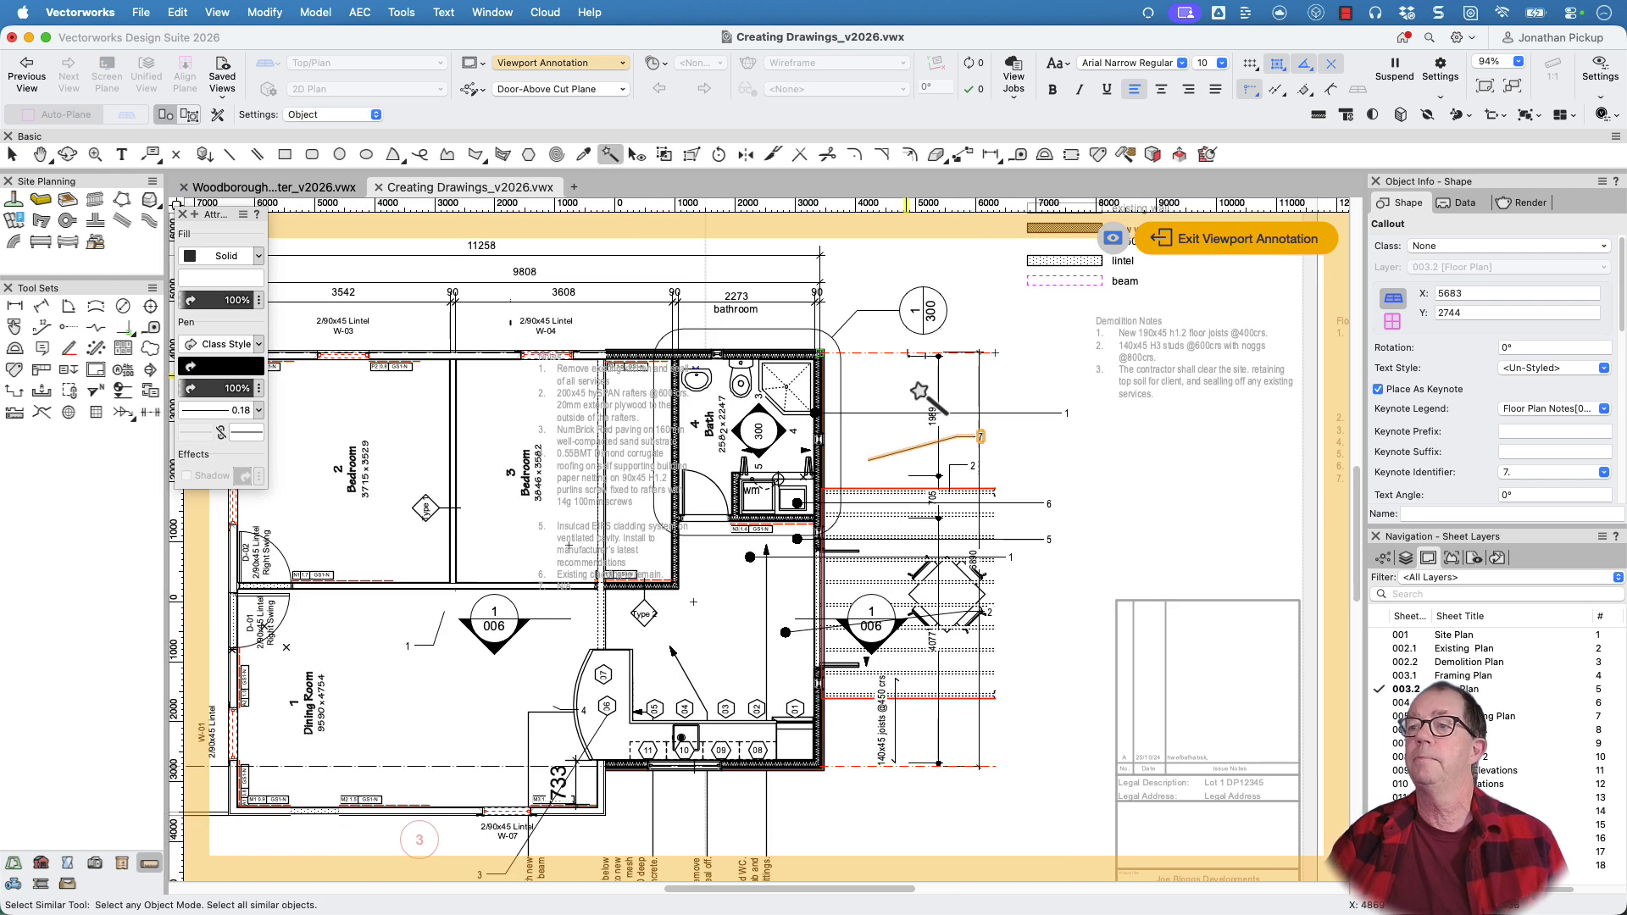
pyautogui.click(955, 442)
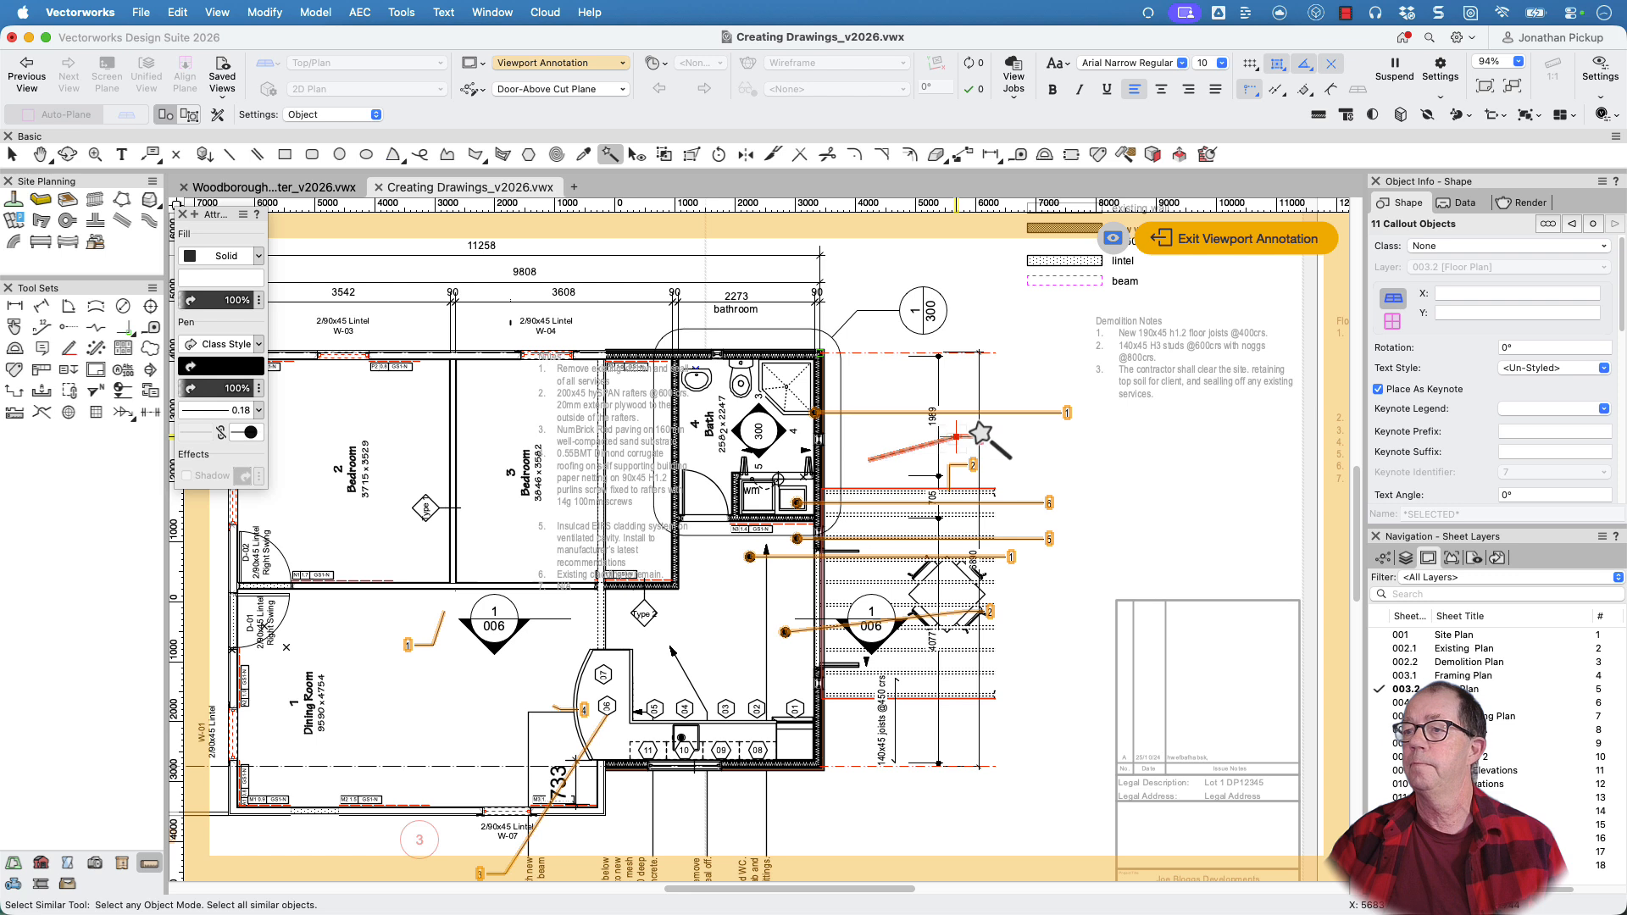
pyautogui.click(1518, 406)
pyautogui.click(1524, 518)
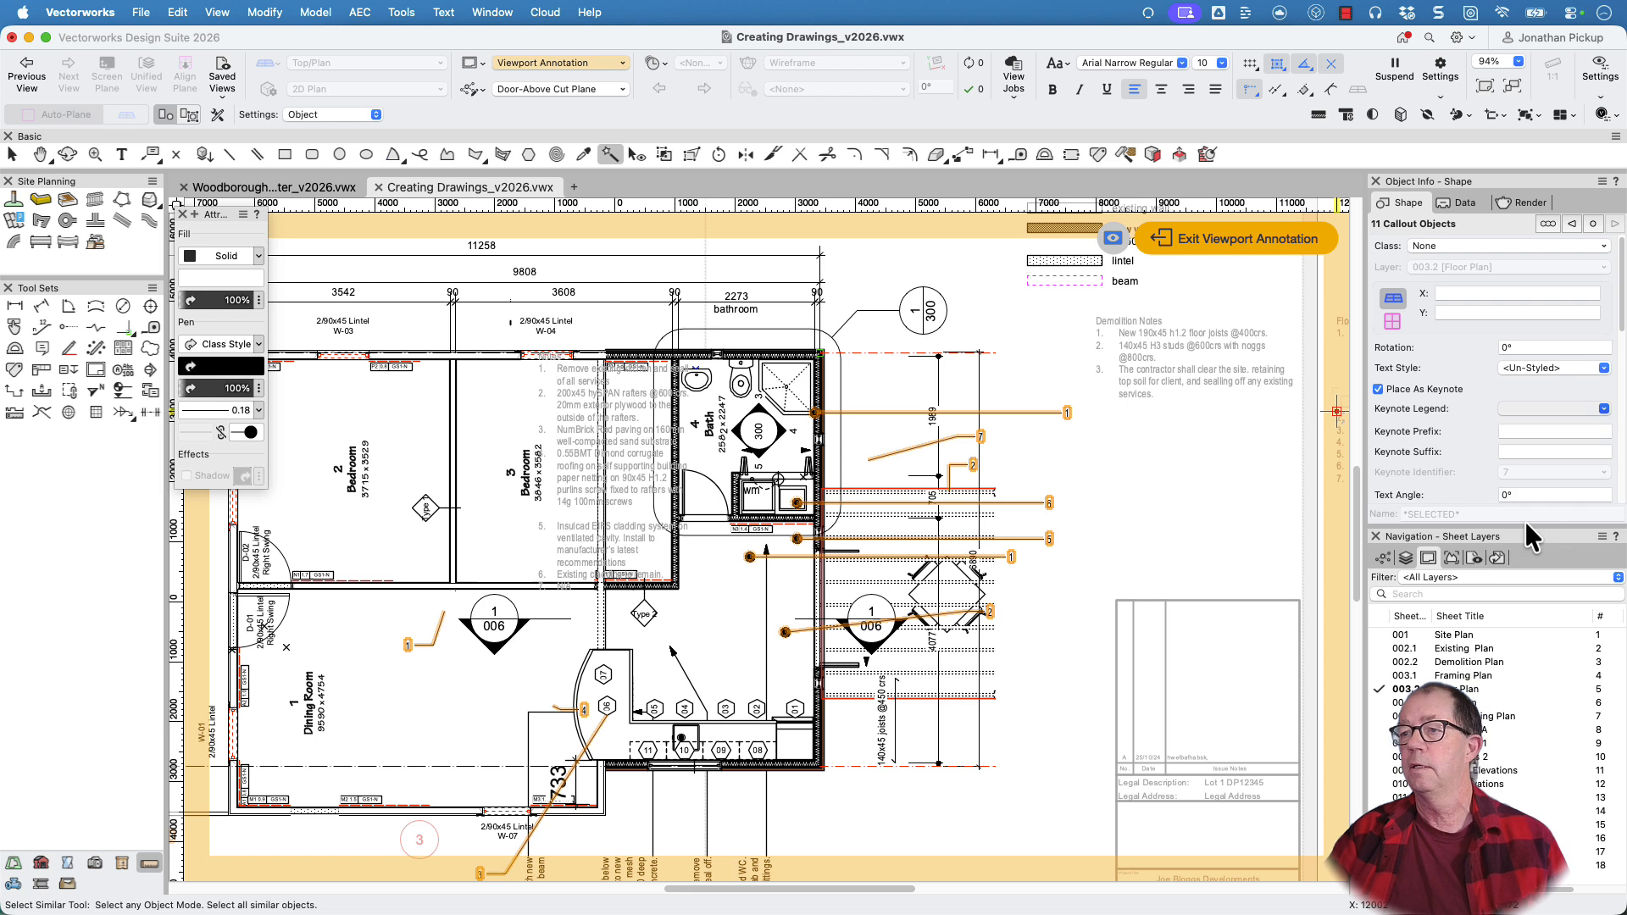
# Examine the Demolition Notes and Floor Plan Notes legends against the plan's callouts, and clear the callout selection
pyautogui.scroll(-3, 1252, 533)
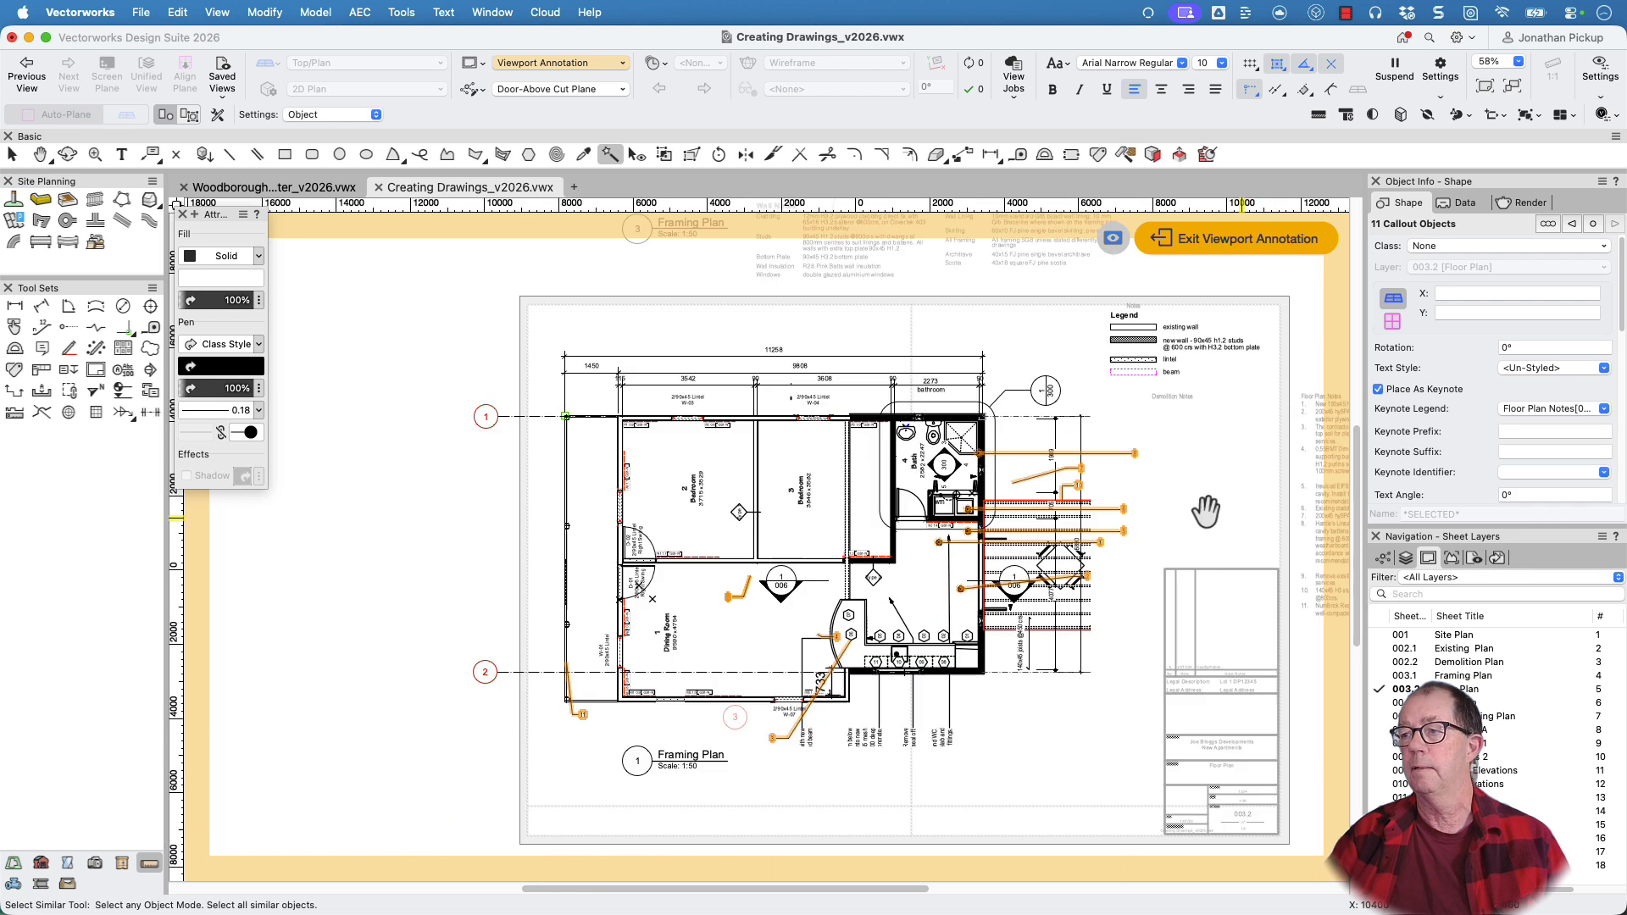
pyautogui.scroll(6, 1102, 433)
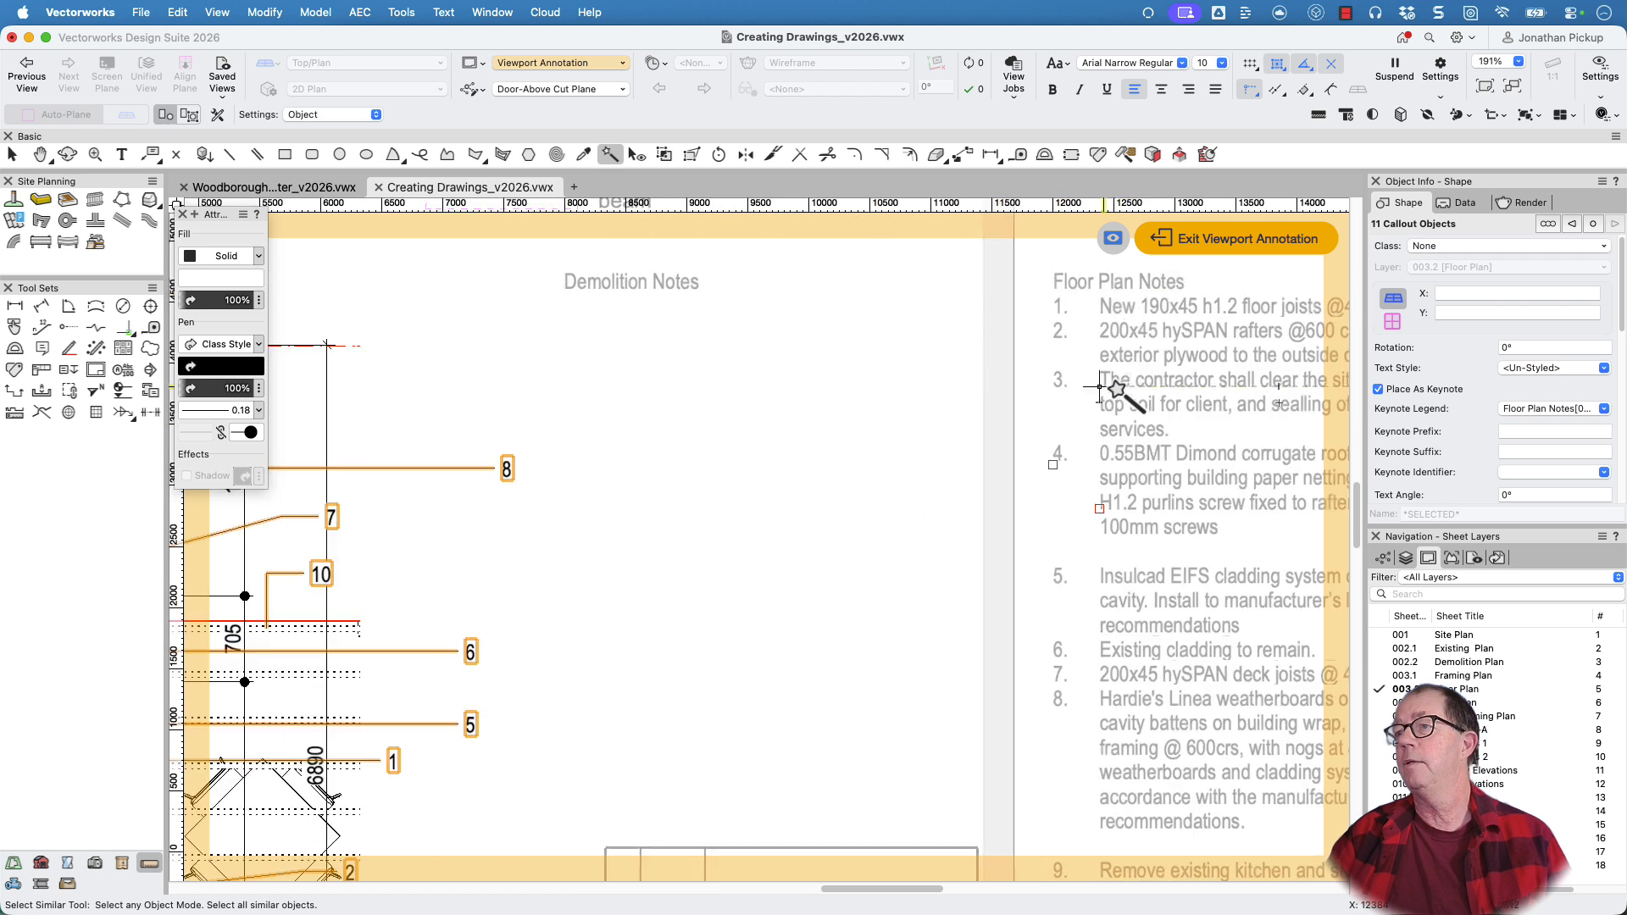
pyautogui.scroll(-1, 1127, 309)
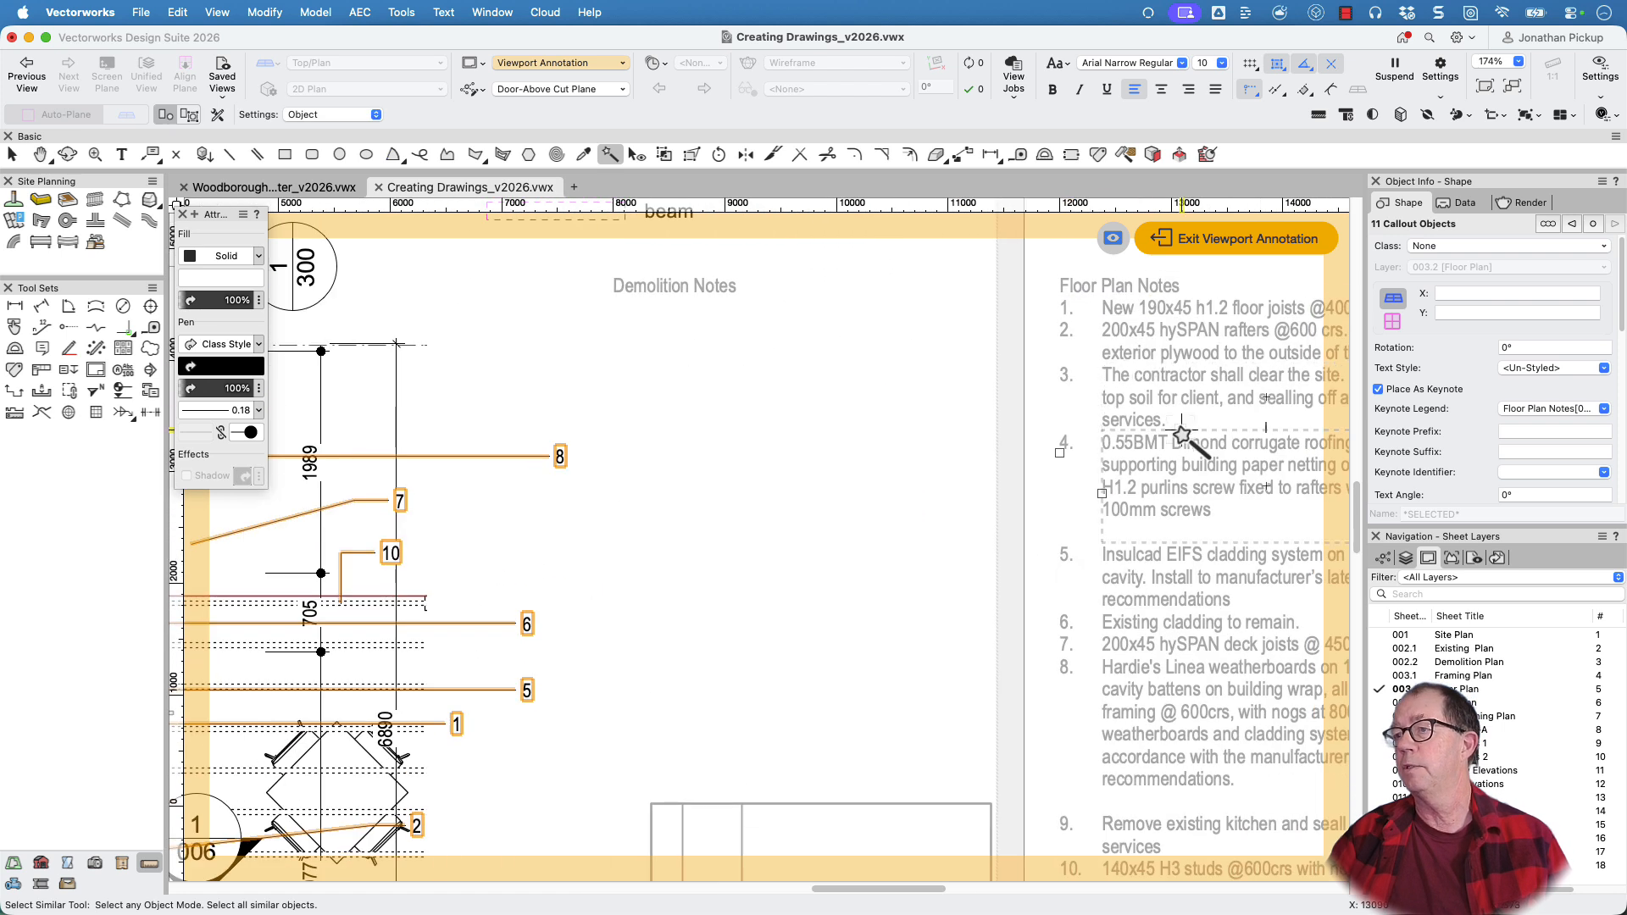
pyautogui.hscroll(3, 1180, 434)
pyautogui.scroll(-1, 1181, 434)
pyautogui.scroll(-5, 945, 364)
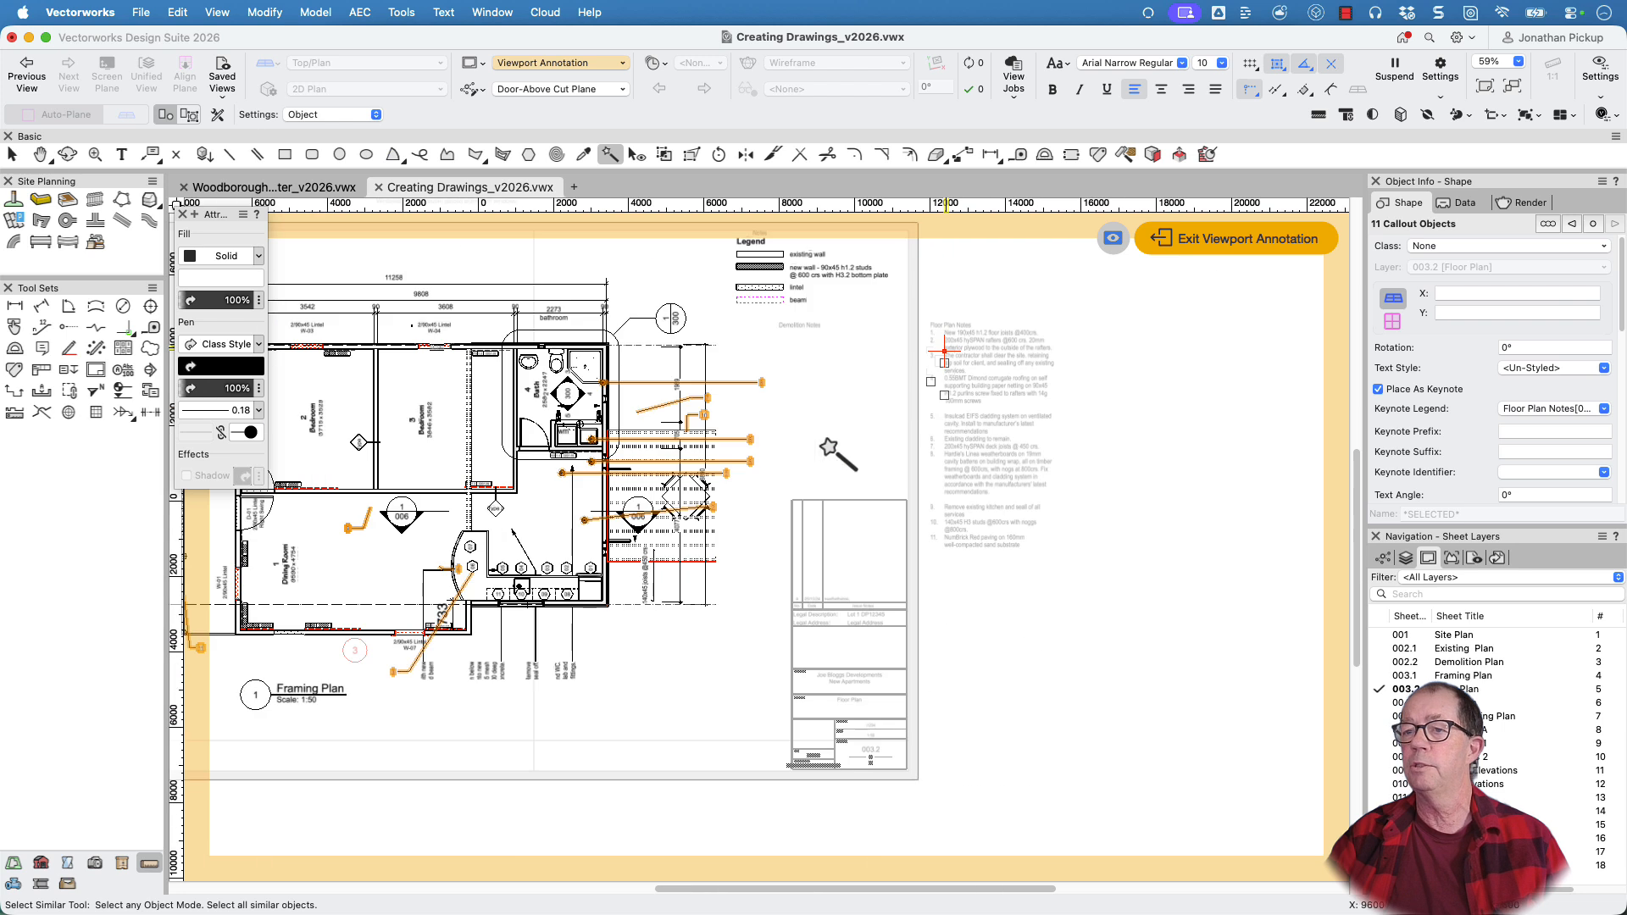
pyautogui.moveTo(830, 445); pyautogui.dragTo(959, 443, button='middle')
pyautogui.press('x')
pyautogui.scroll(3, 872, 418)
pyautogui.click(936, 406)
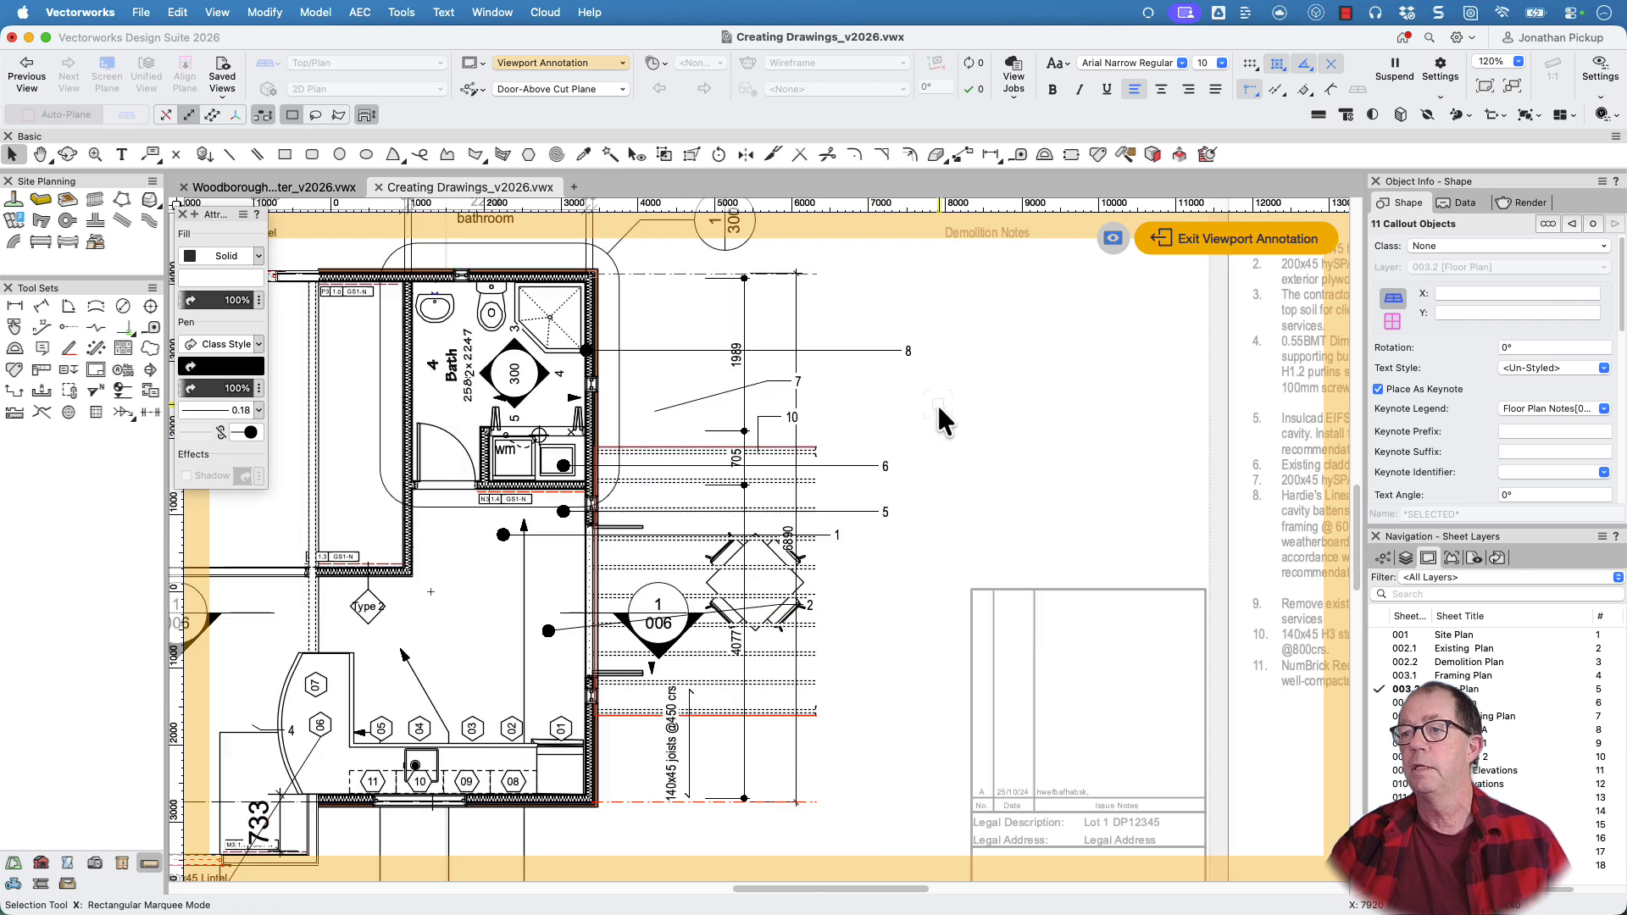
# Assign the site clearing callout, keynote 3 below the Dining Room, to the Demolition Notes[003.2] keynote legend
pyautogui.press('h')
pyautogui.moveTo(842, 543); pyautogui.dragTo(1313, 261)
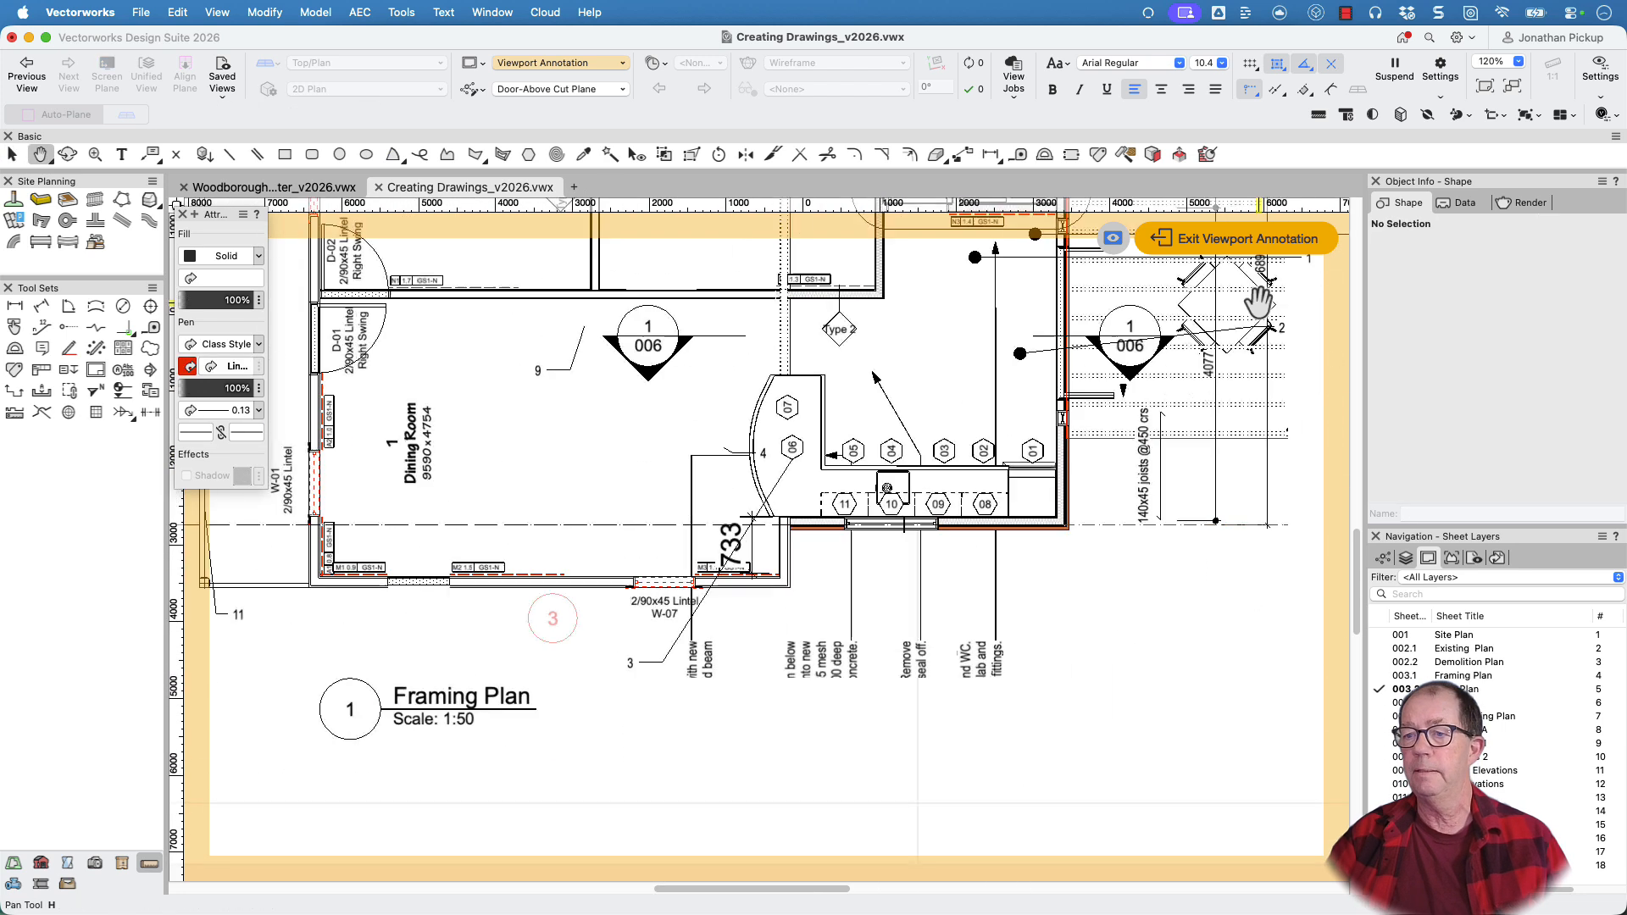
pyautogui.press('x')
pyautogui.click(656, 660)
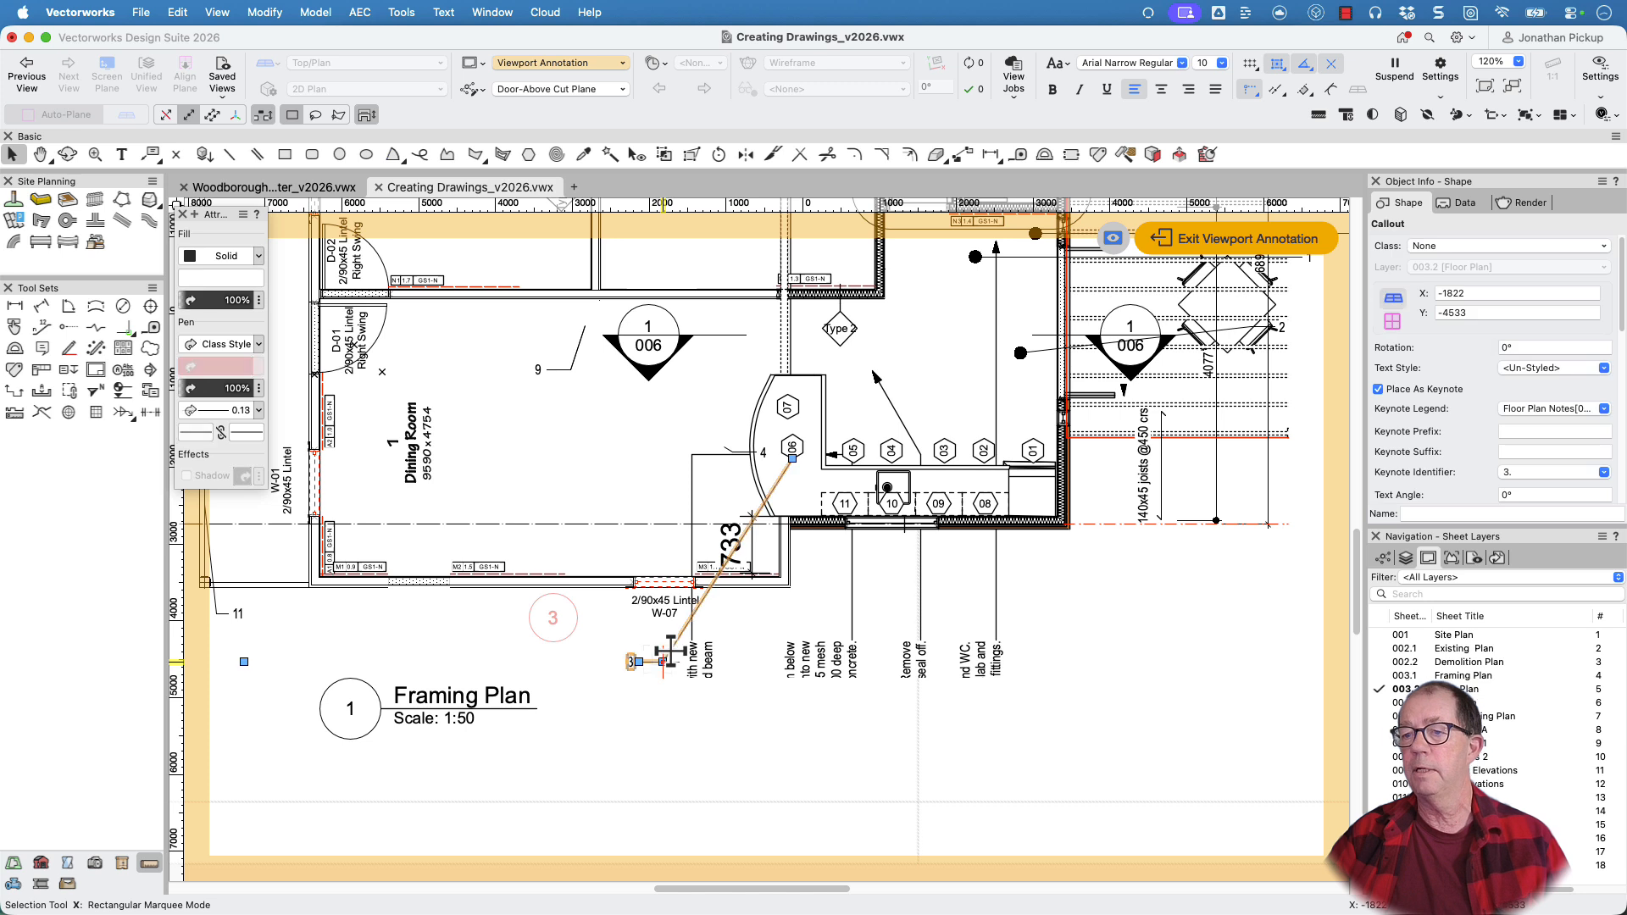
pyautogui.click(1532, 408)
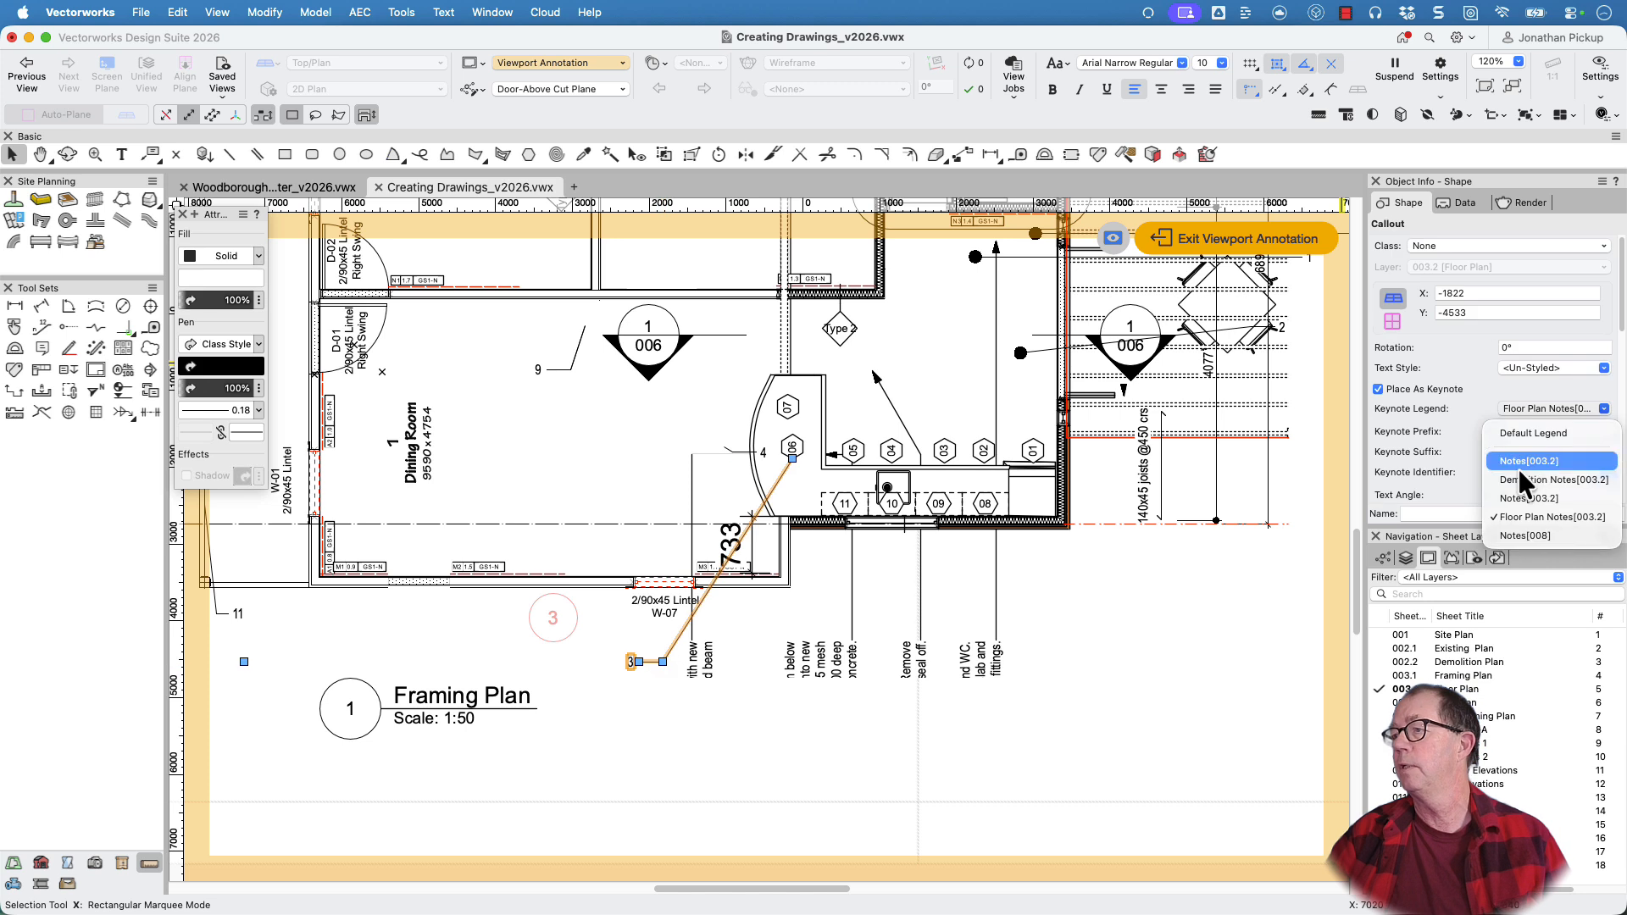
pyautogui.click(1512, 479)
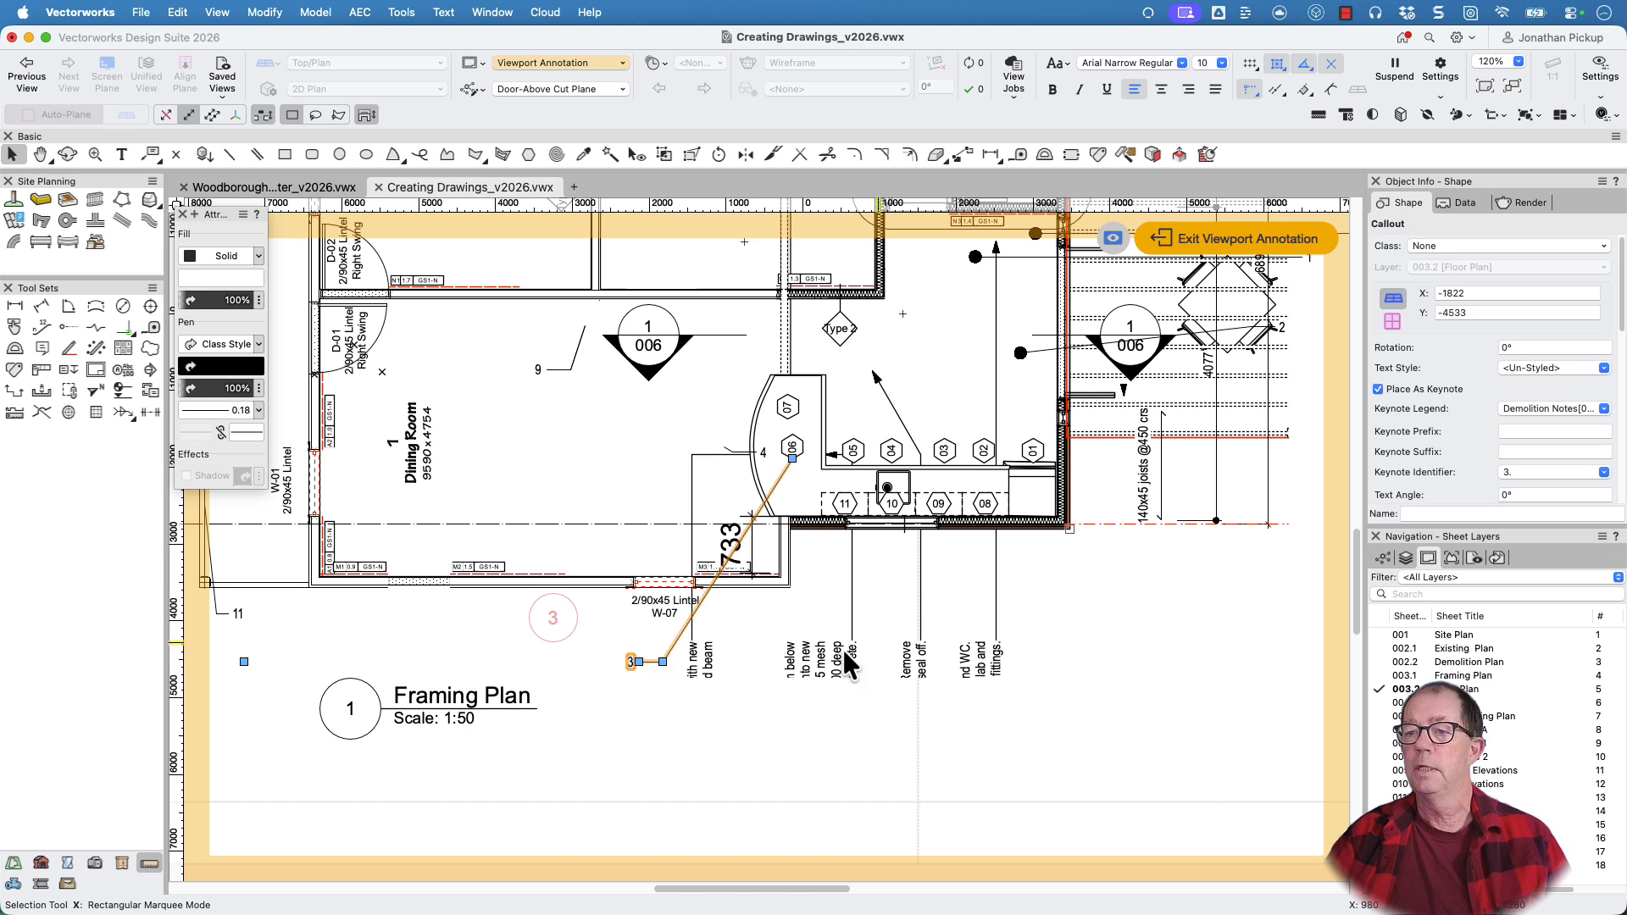
# Find the note about removing the existing kitchen and assign its callout in the Dining Room to the Demolition Notes keynote legend
pyautogui.scroll(-4, 881, 652)
pyautogui.moveTo(1219, 430); pyautogui.dragTo(682, 595, button='middle')
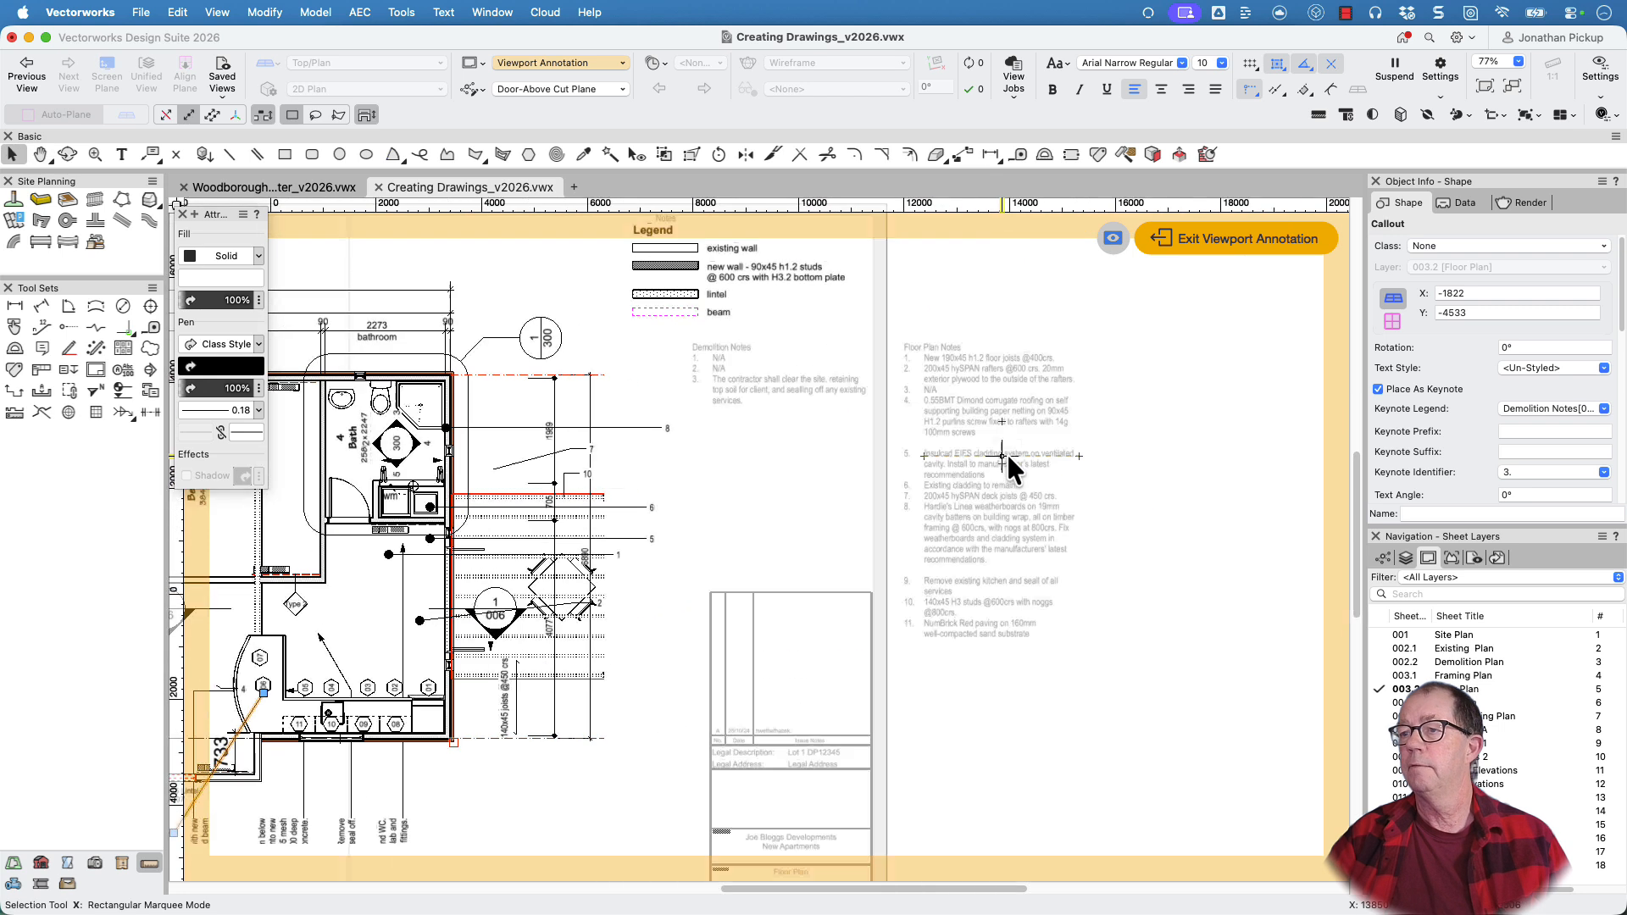
pyautogui.scroll(6, 997, 454)
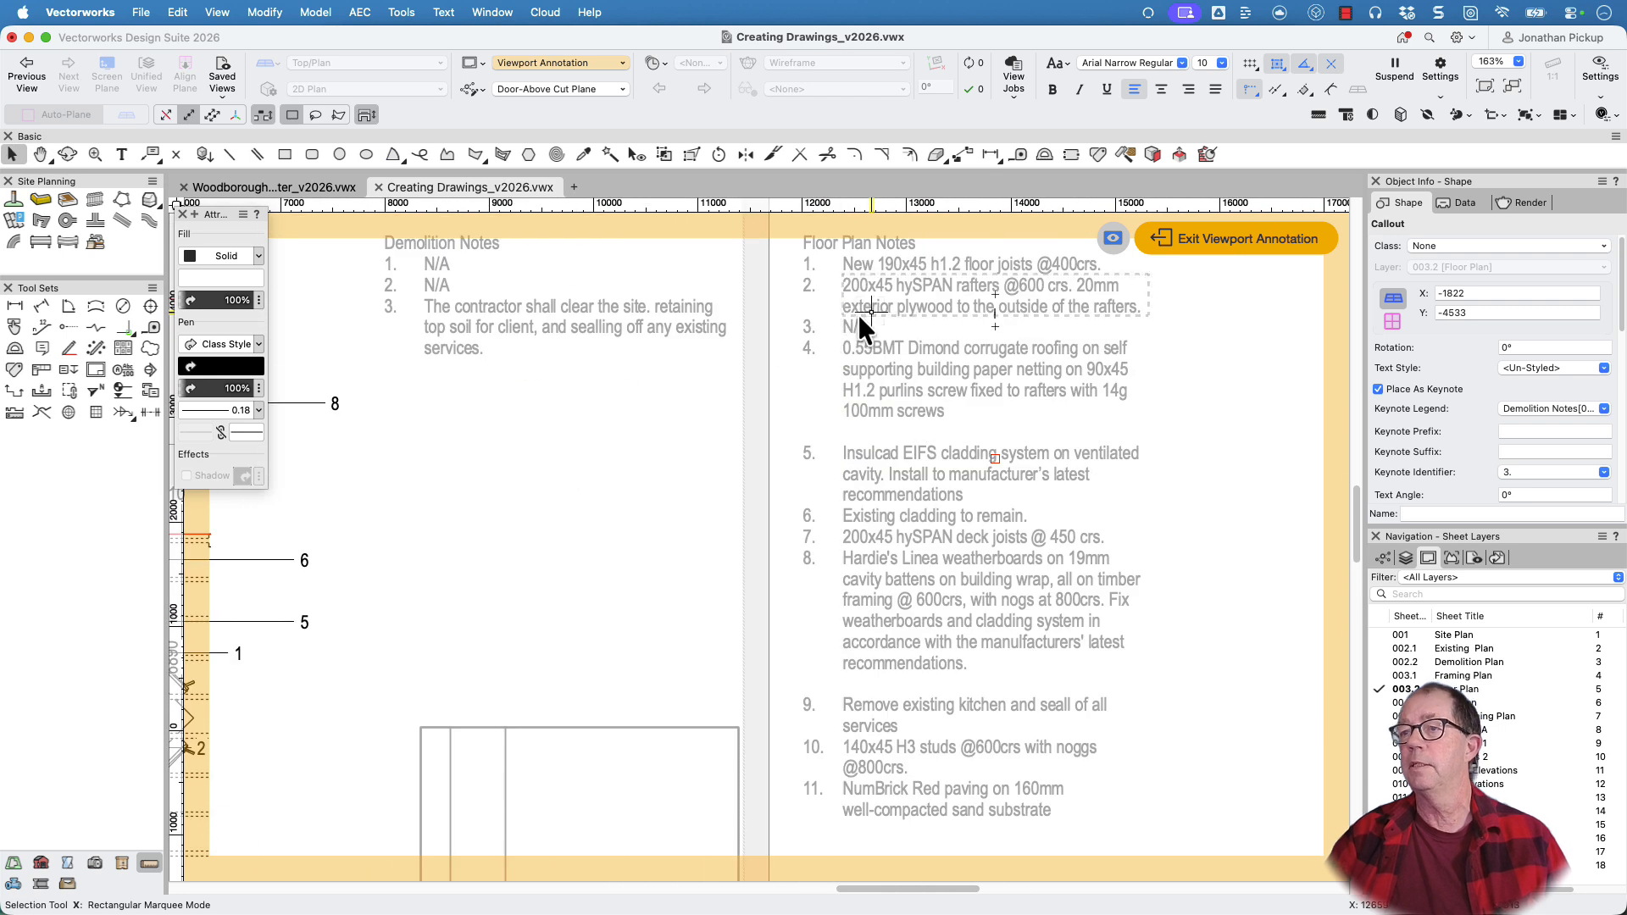
pyautogui.moveTo(883, 547)
pyautogui.mouseDown(button='middle')
pyautogui.moveTo(920, 493)
pyautogui.moveTo(1036, 428)
pyautogui.mouseUp(button='middle')
pyautogui.scroll(-1, 1035, 428)
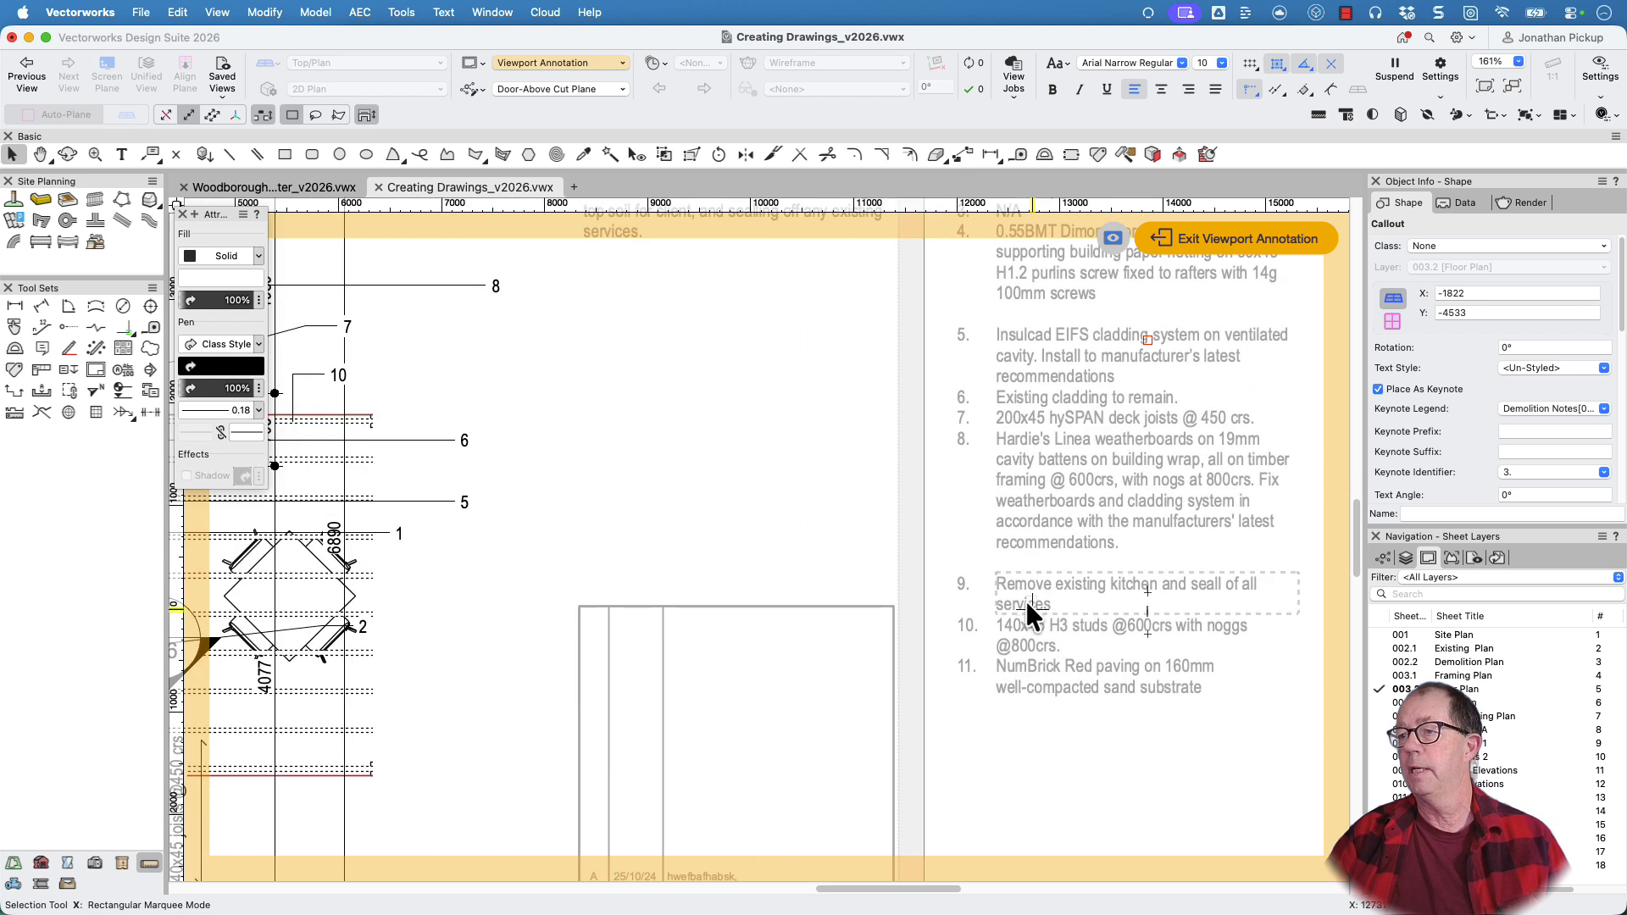
pyautogui.moveTo(1024, 574); pyautogui.dragTo(1334, 388, button='middle')
pyautogui.scroll(-4, 1039, 542)
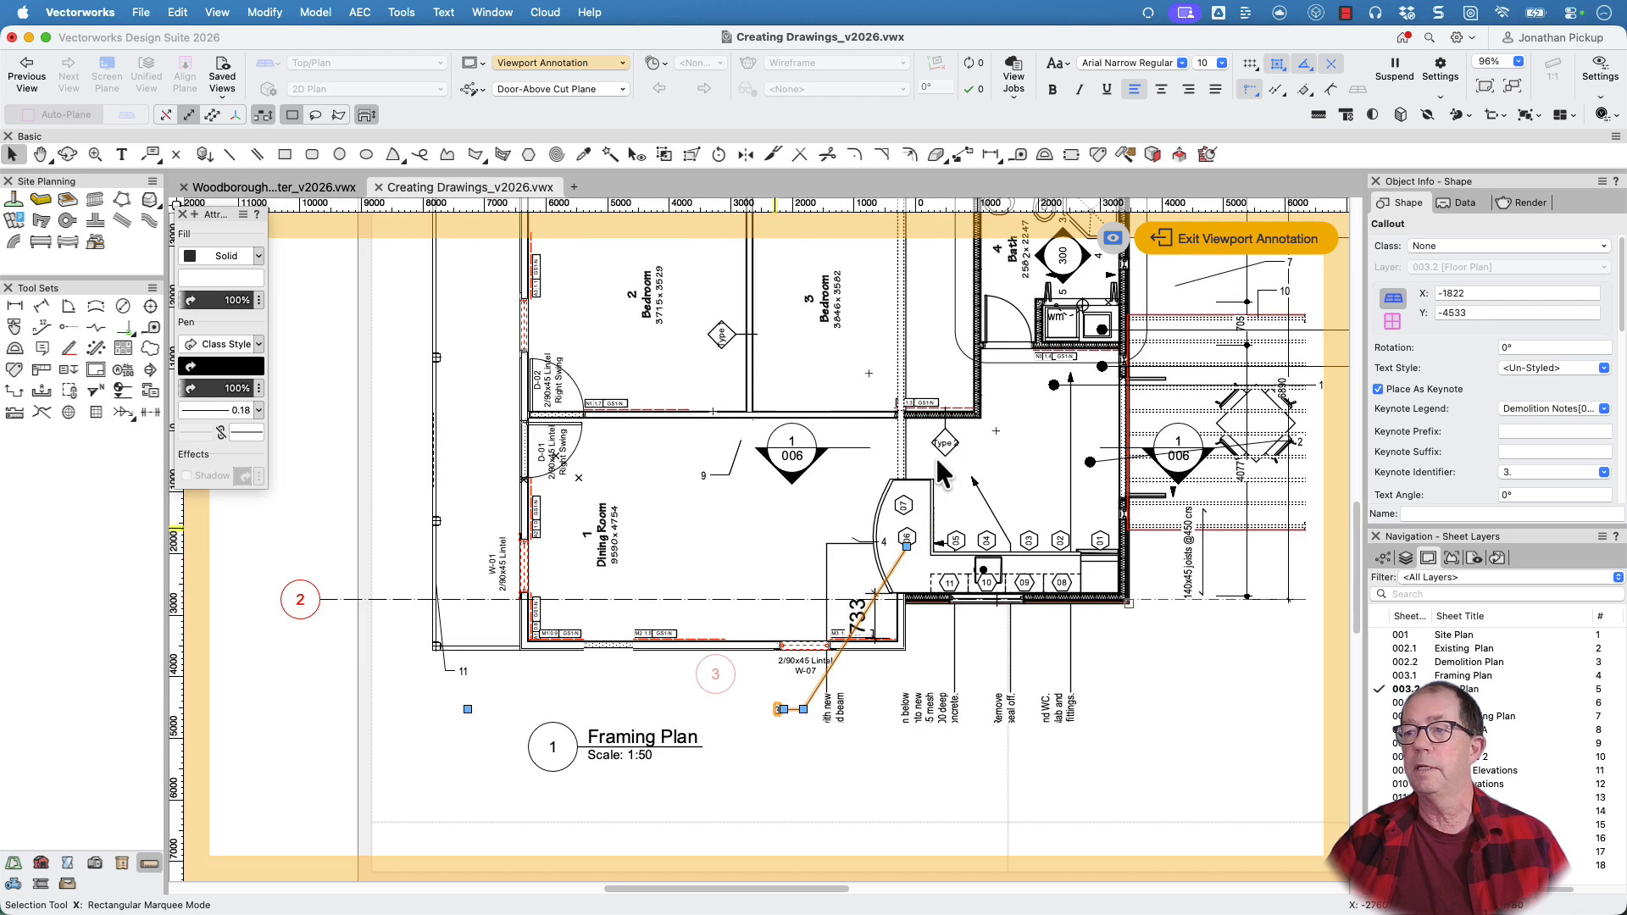
pyautogui.moveTo(944, 372)
pyautogui.mouseDown(button='middle')
pyautogui.moveTo(690, 548)
pyautogui.moveTo(669, 581)
pyautogui.moveTo(729, 491)
pyautogui.mouseUp(button='middle')
pyautogui.scroll(-1, 729, 492)
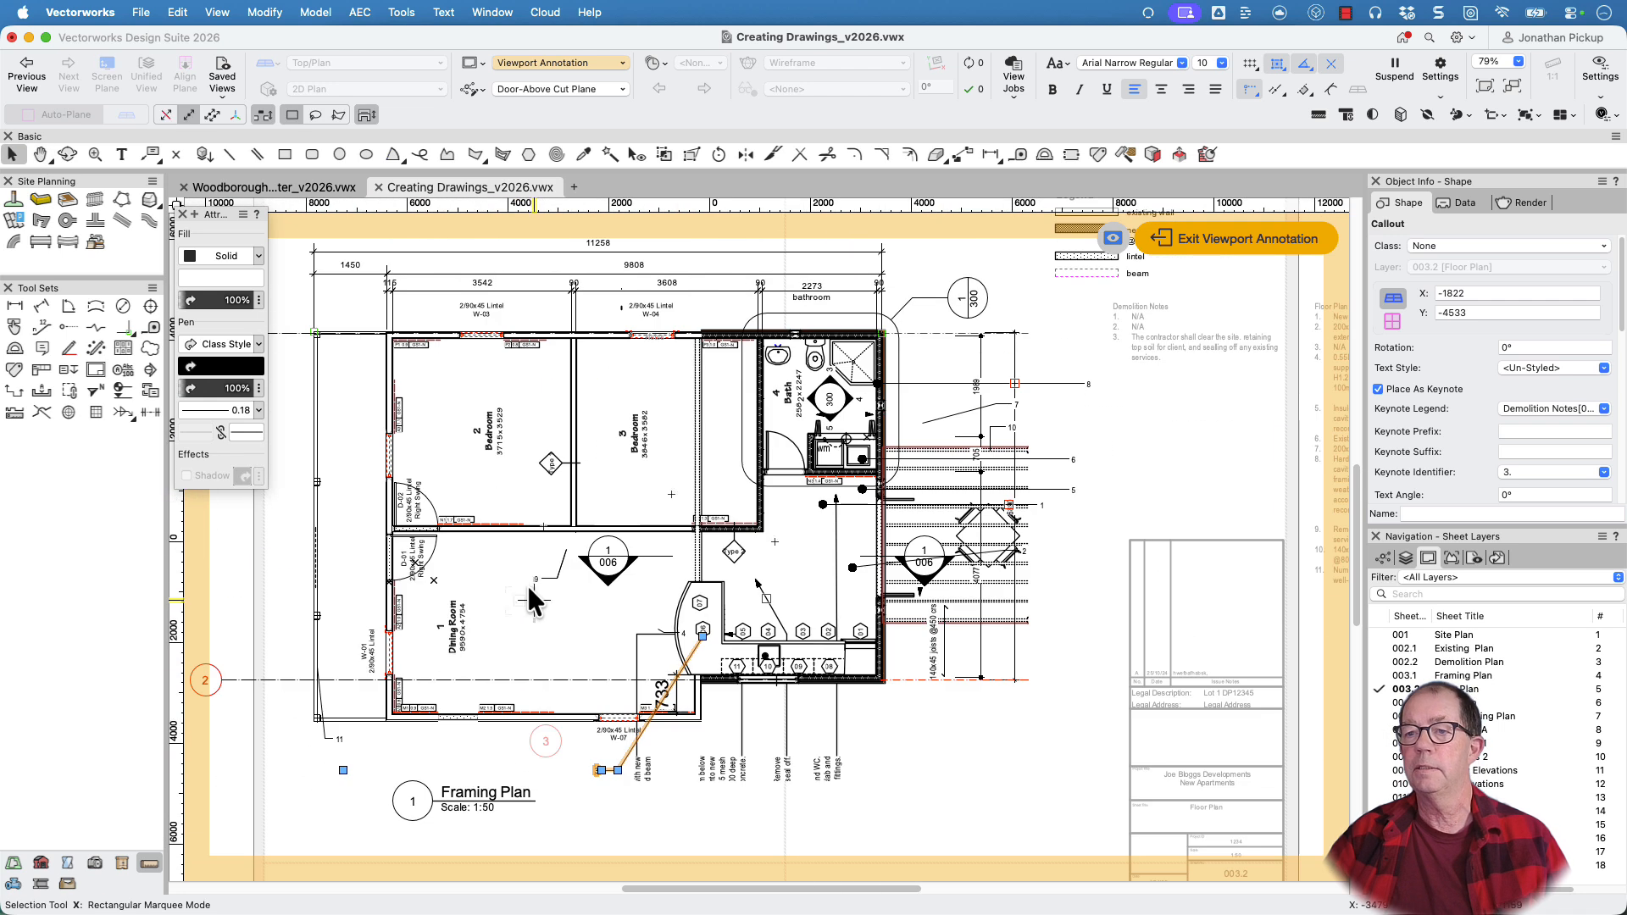
pyautogui.click(536, 578)
pyautogui.click(1525, 408)
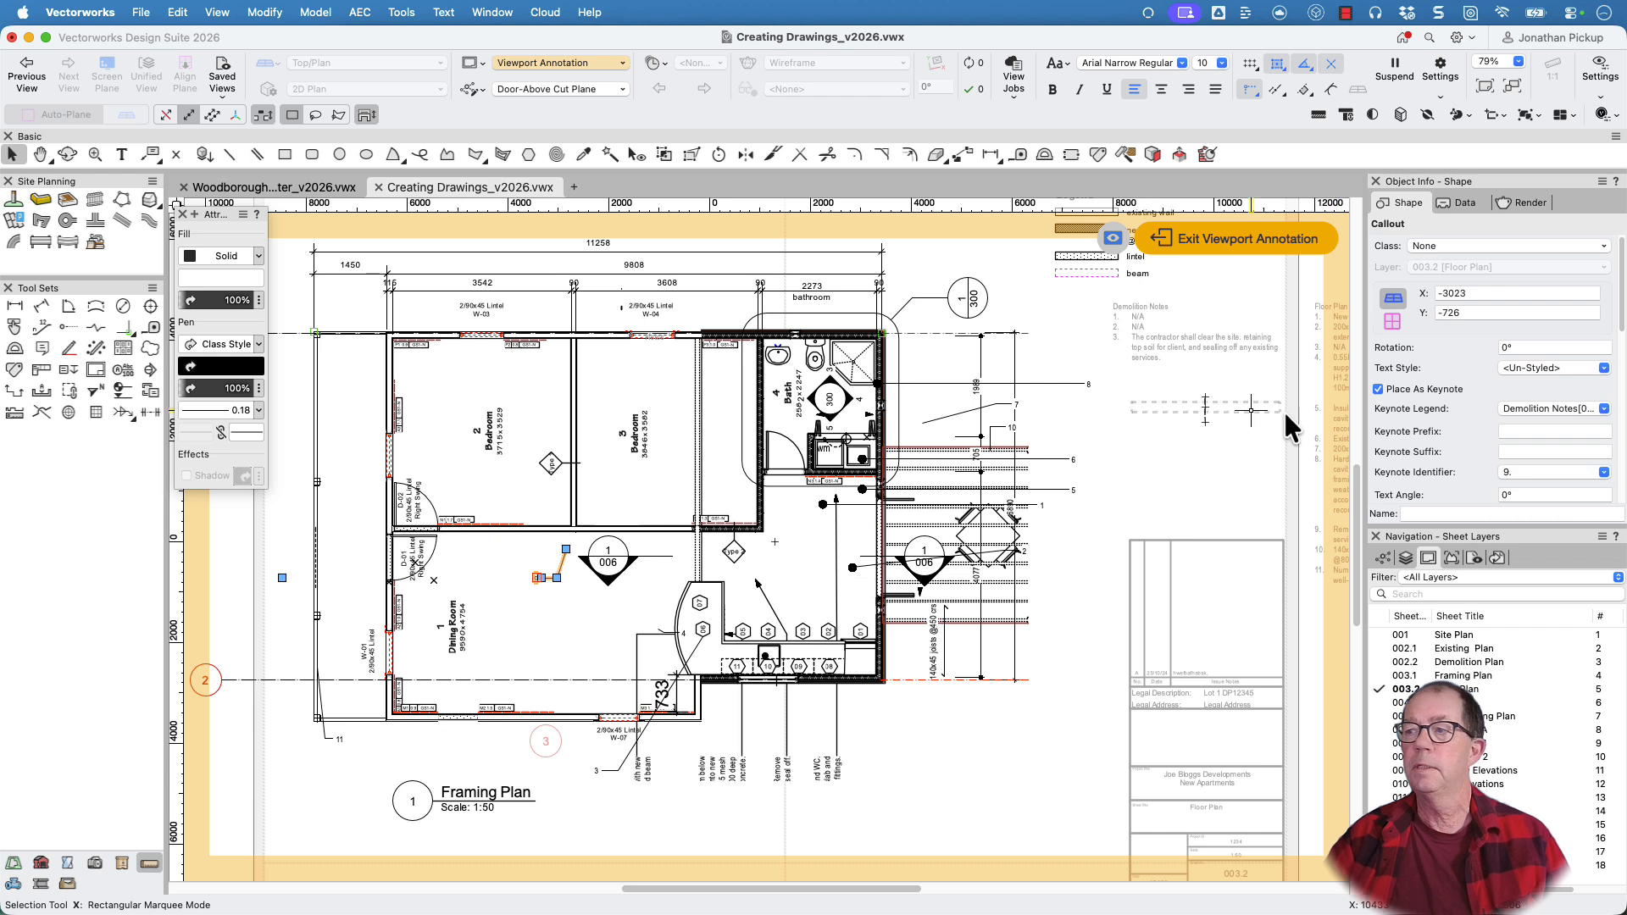
pyautogui.moveTo(1285, 421)
pyautogui.mouseDown(button='middle')
pyautogui.moveTo(839, 461)
pyautogui.moveTo(919, 527)
pyautogui.mouseUp(button='middle')
pyautogui.scroll(3, 919, 527)
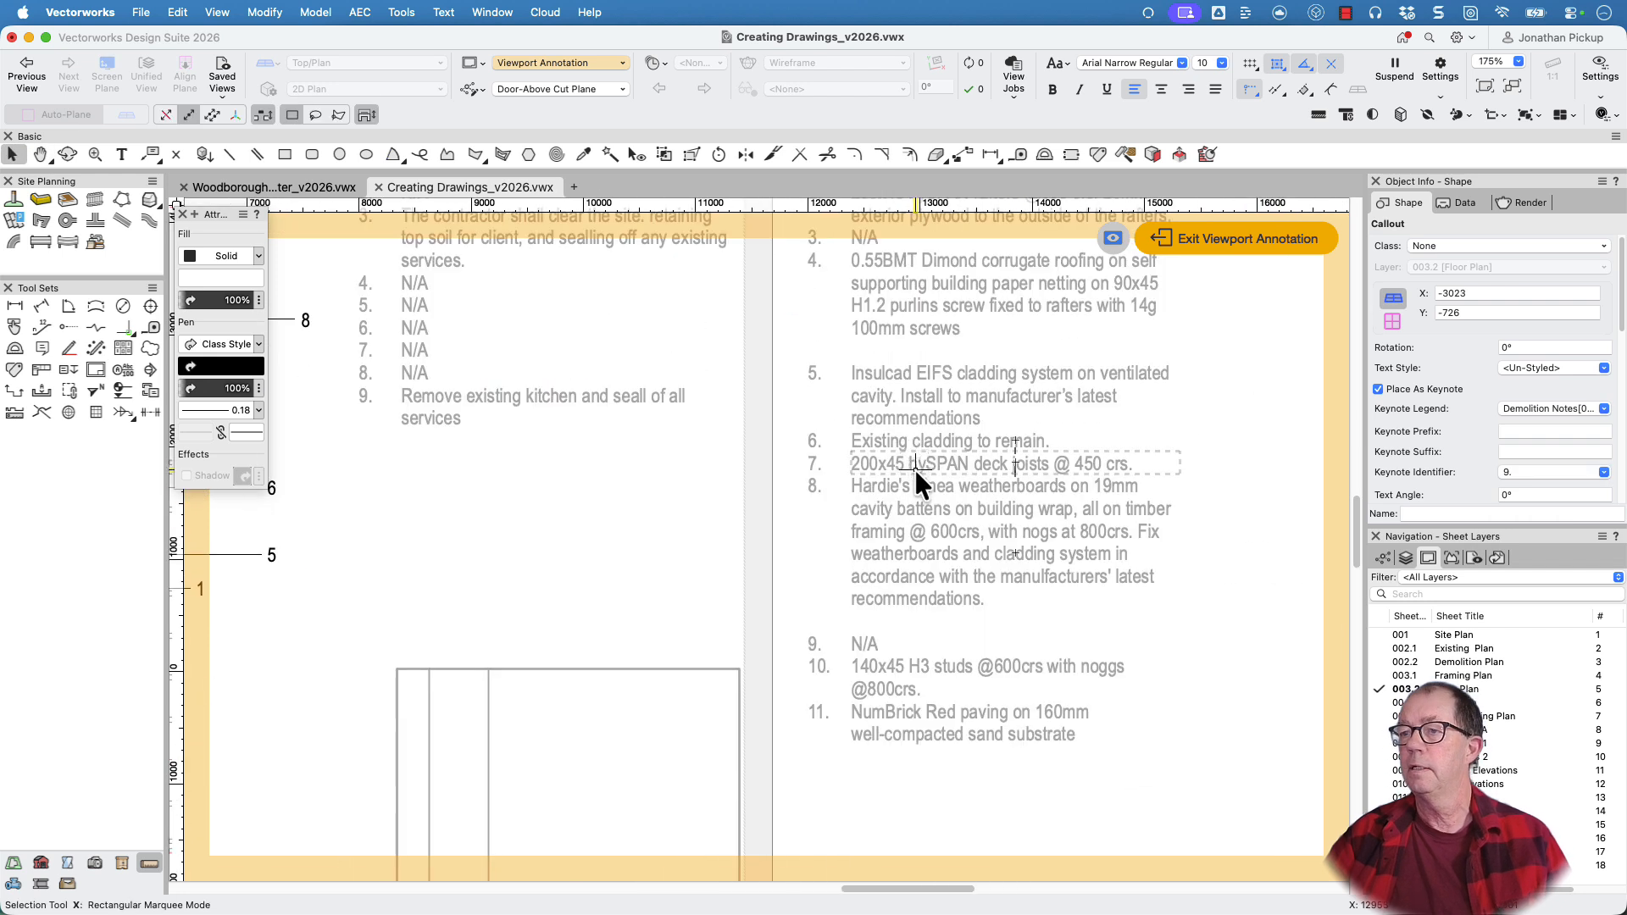
# Check the Demolition Notes and Floor Plan Notes legends against the plan and exit the viewport's annotation editing
pyautogui.scroll(-2, 887, 668)
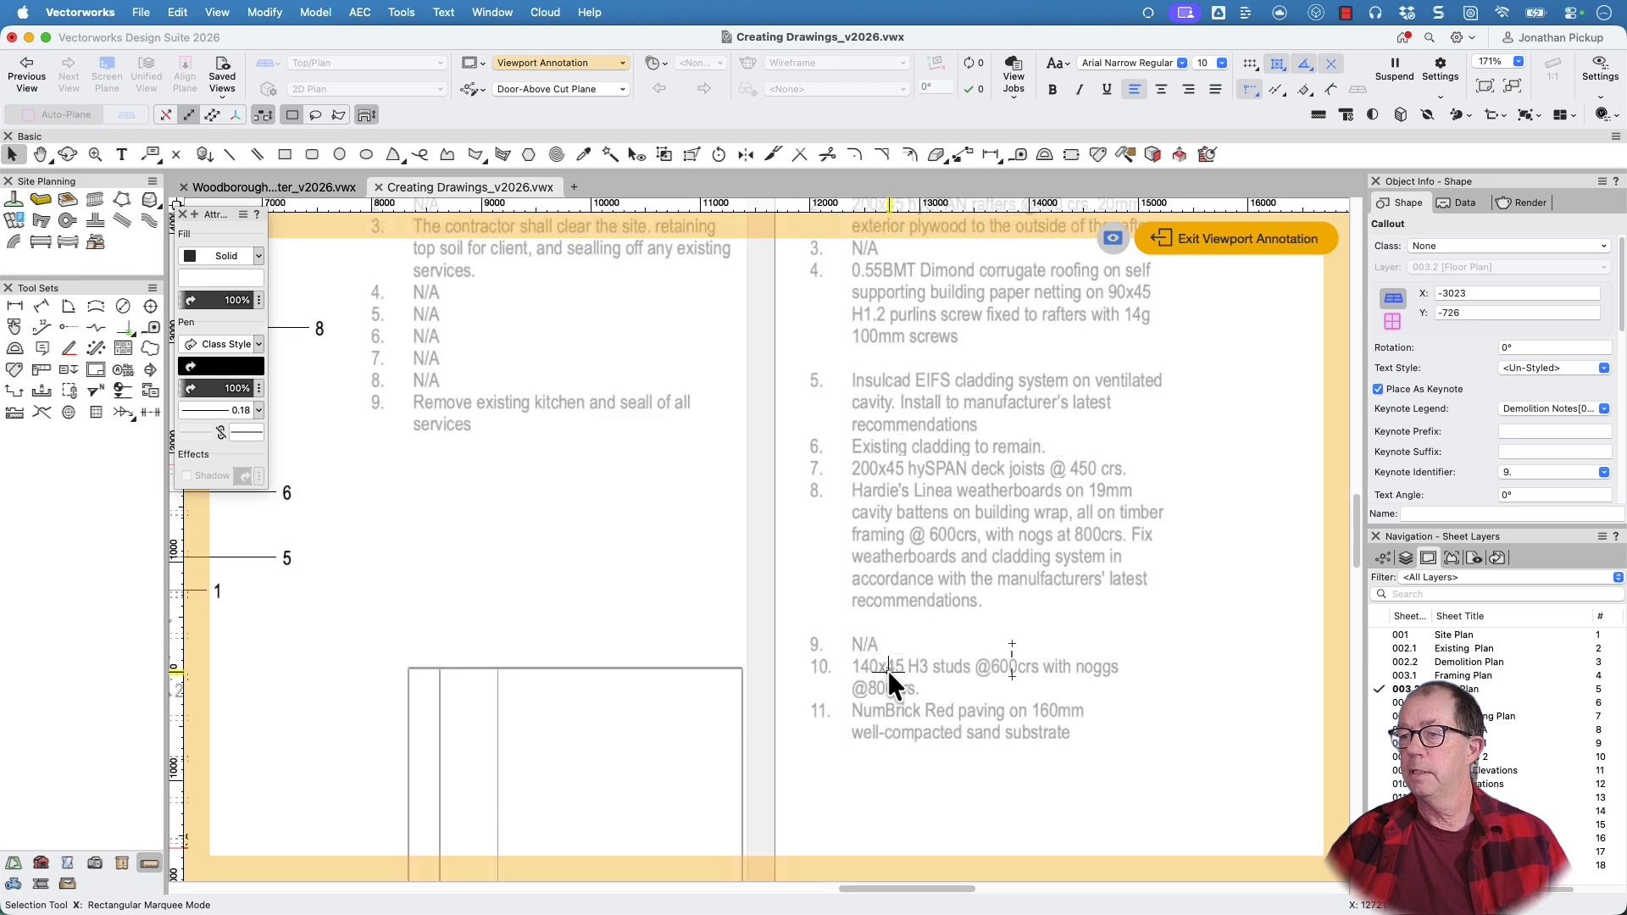
pyautogui.moveTo(886, 684); pyautogui.dragTo(980, 607, button='middle')
pyautogui.scroll(-3, 981, 608)
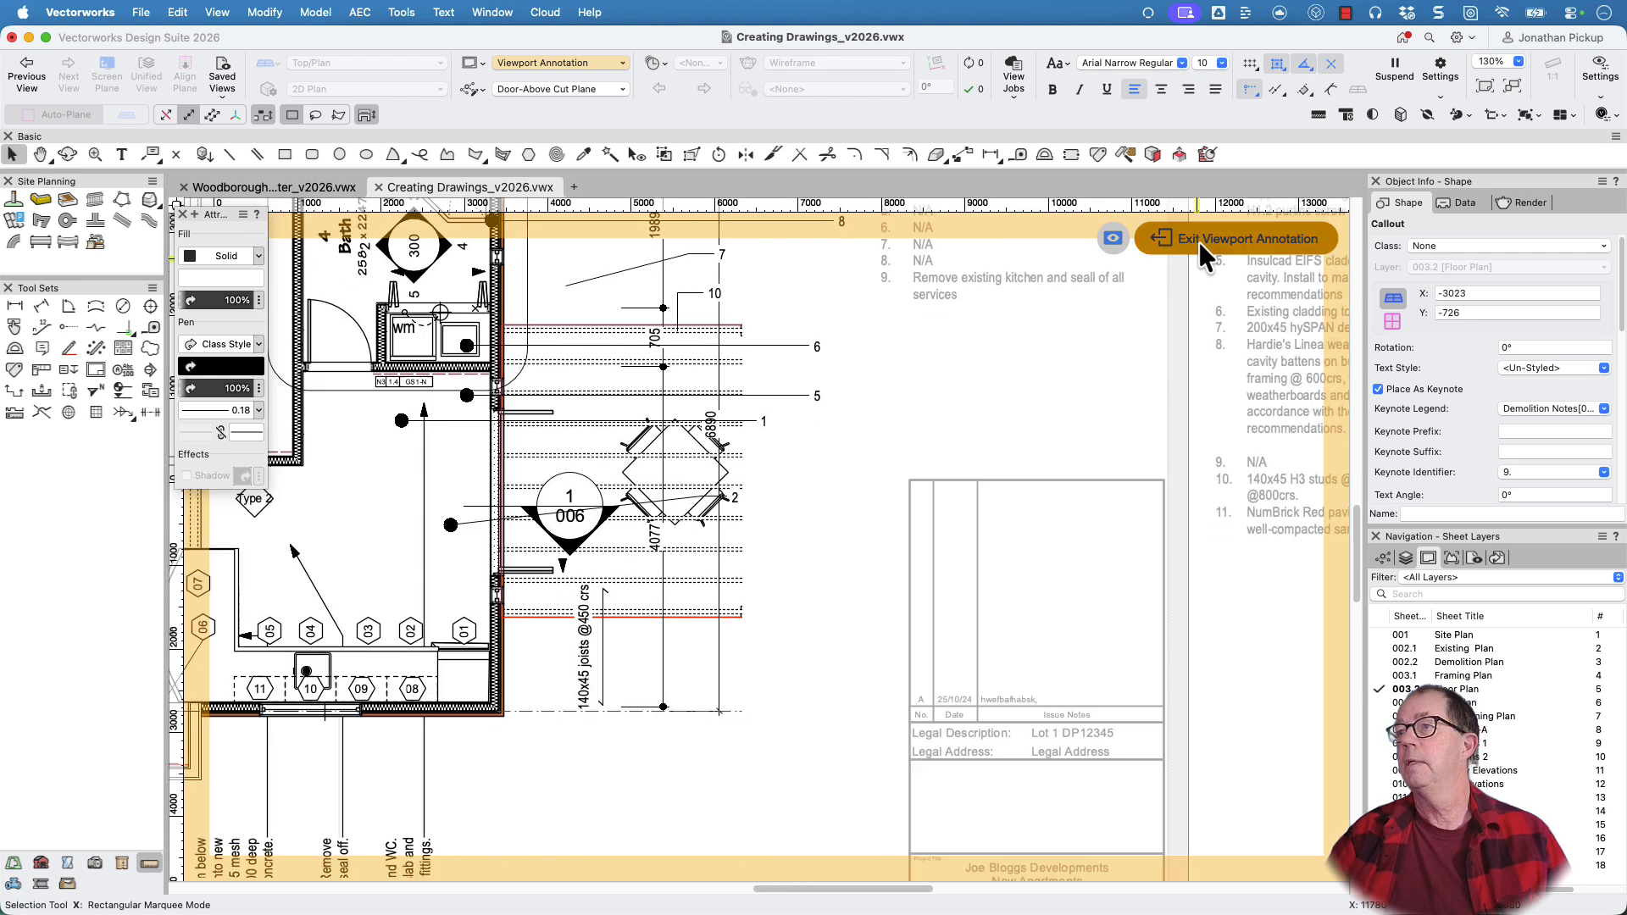
pyautogui.click(1198, 240)
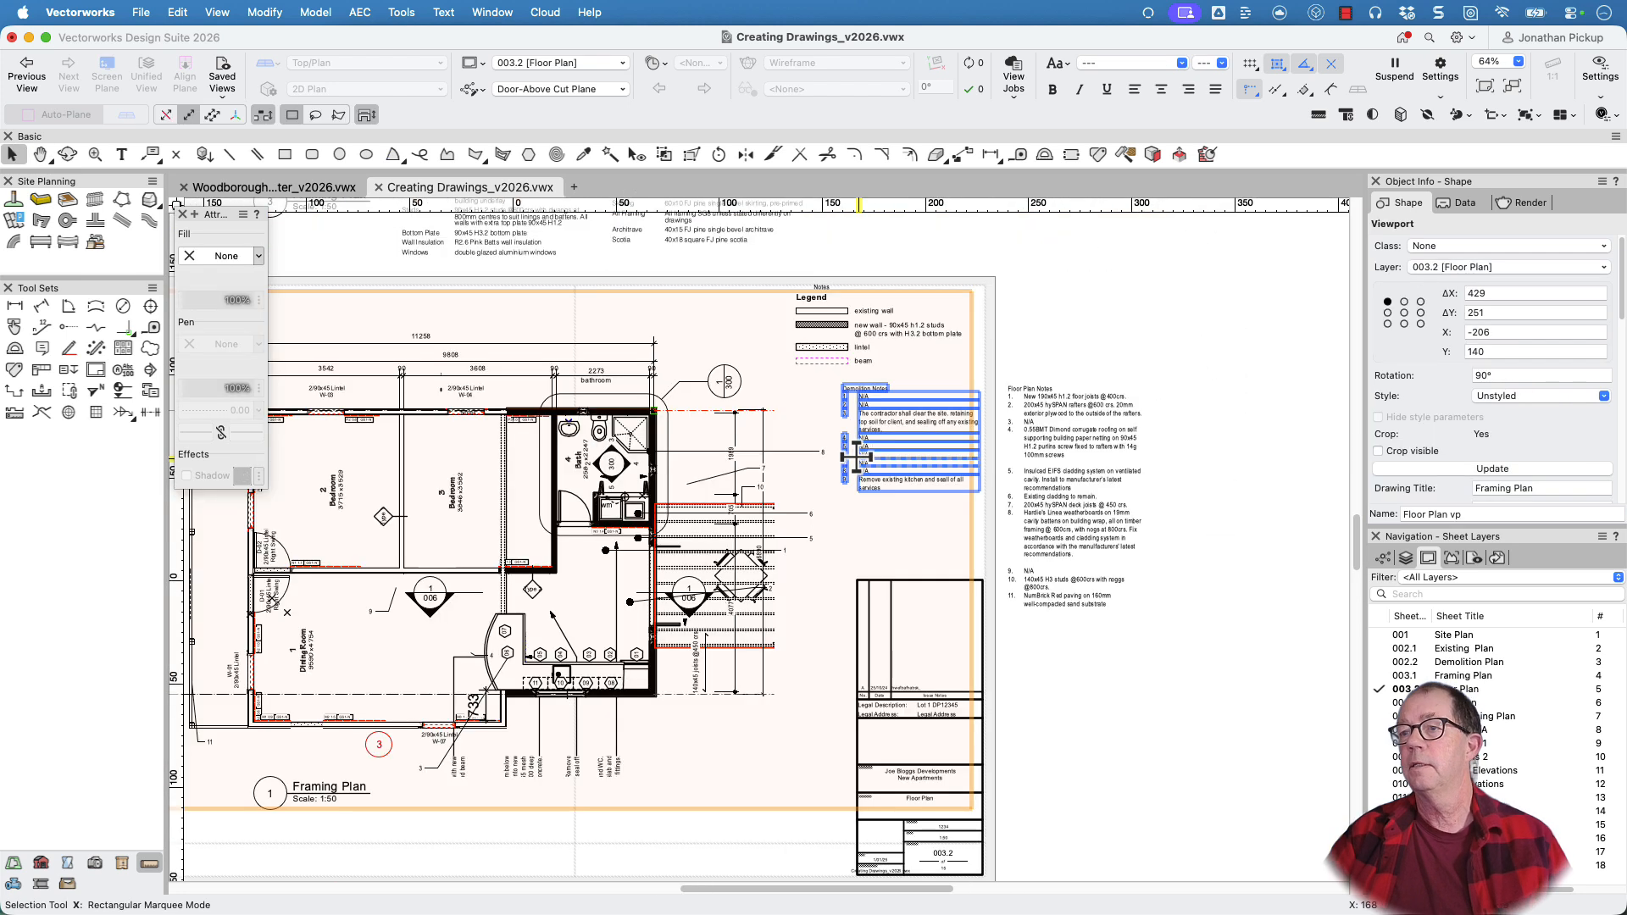
# Enable re-use of unused positions on the Demolition Notes legend and remove the gaps in its numbering
pyautogui.click(882, 423)
pyautogui.scroll(3, 882, 423)
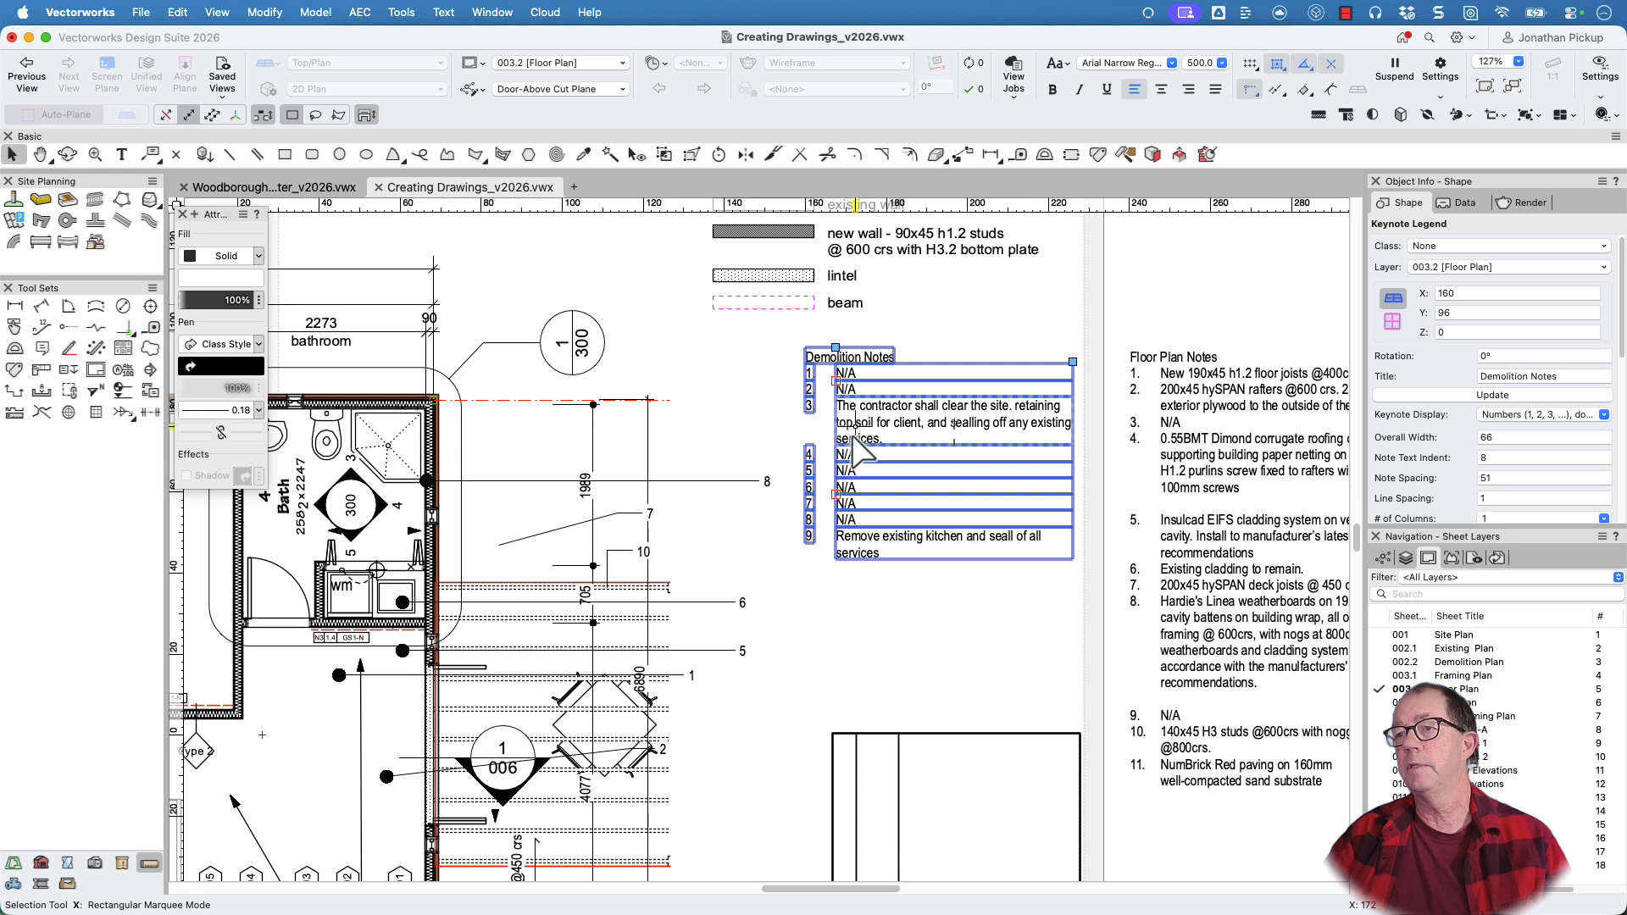
pyautogui.click(1463, 392)
pyautogui.scroll(-10, 1462, 388)
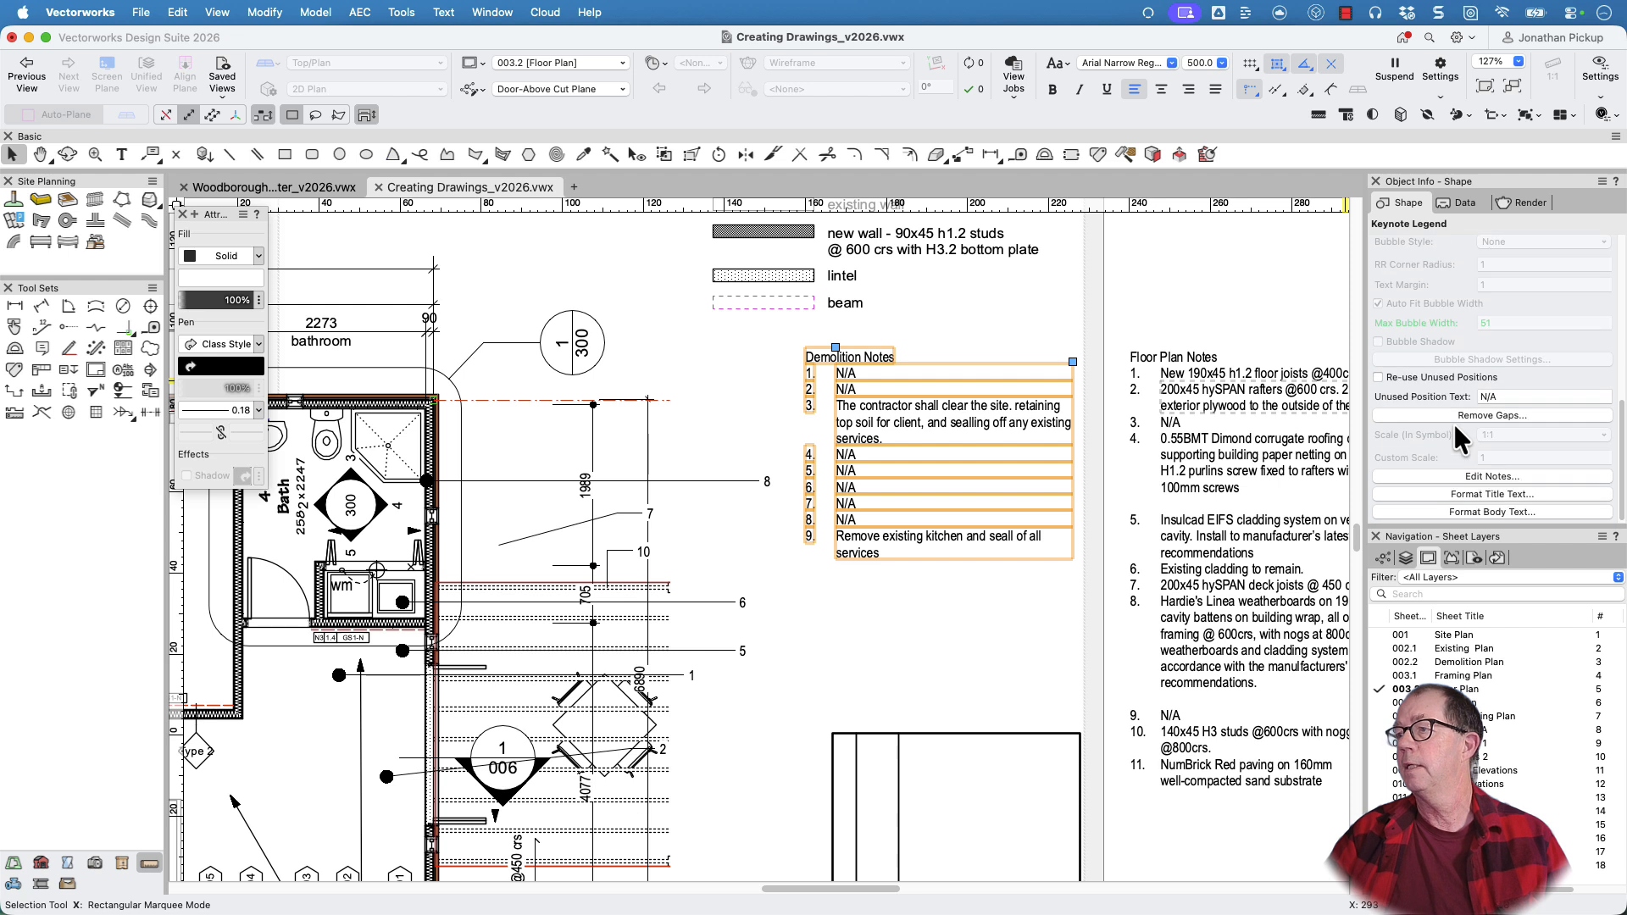
pyautogui.click(1378, 377)
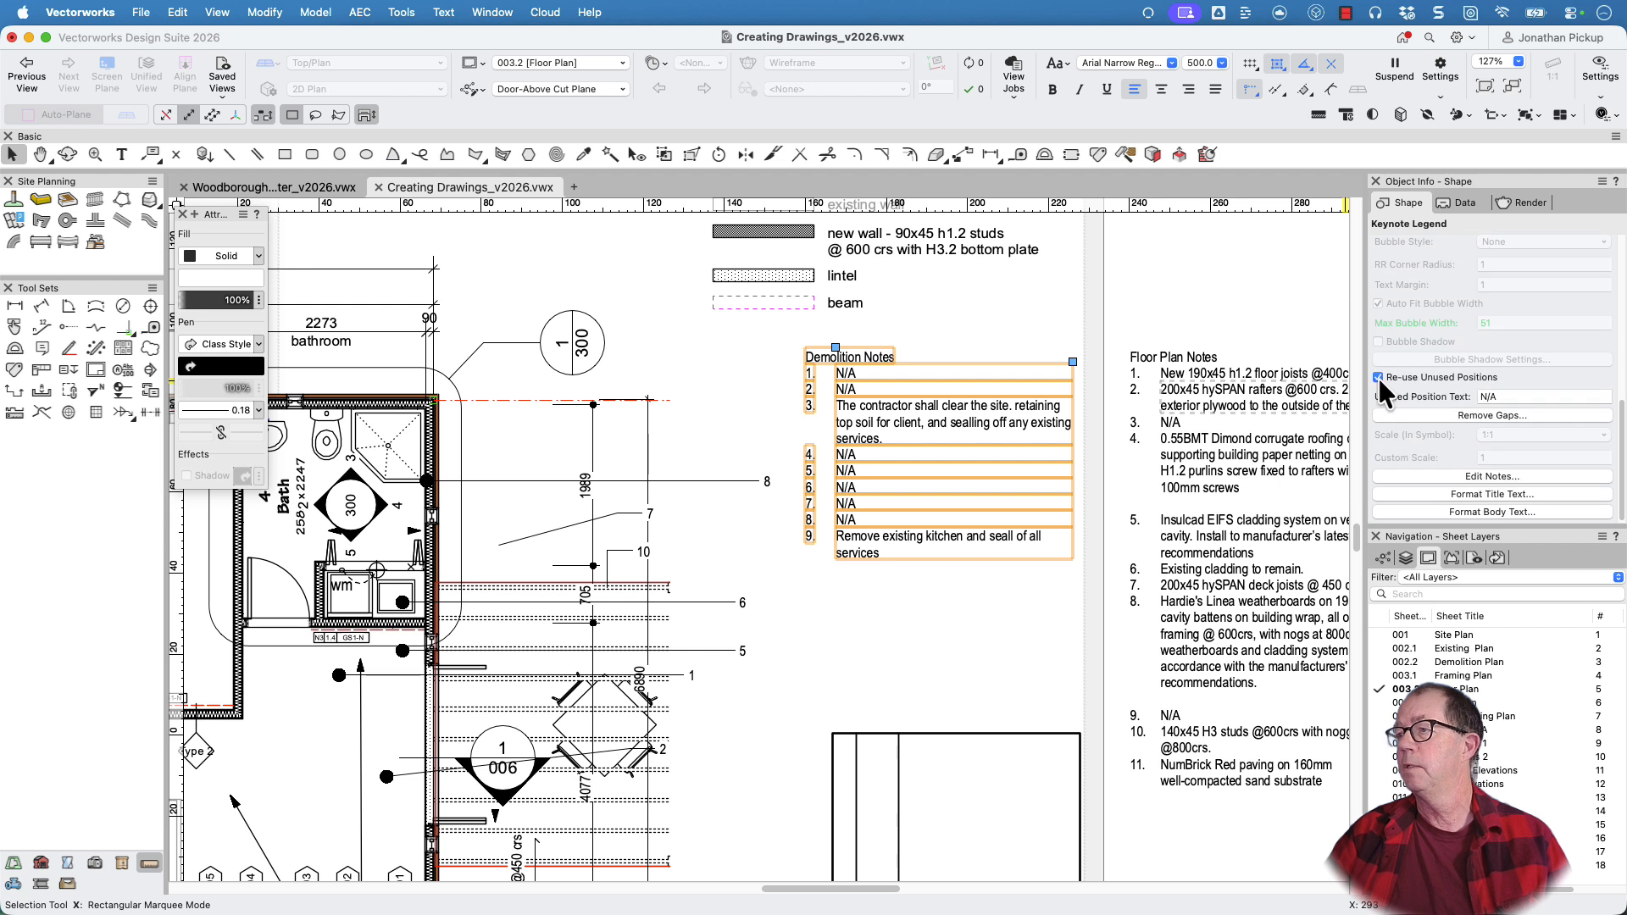
pyautogui.click(1453, 415)
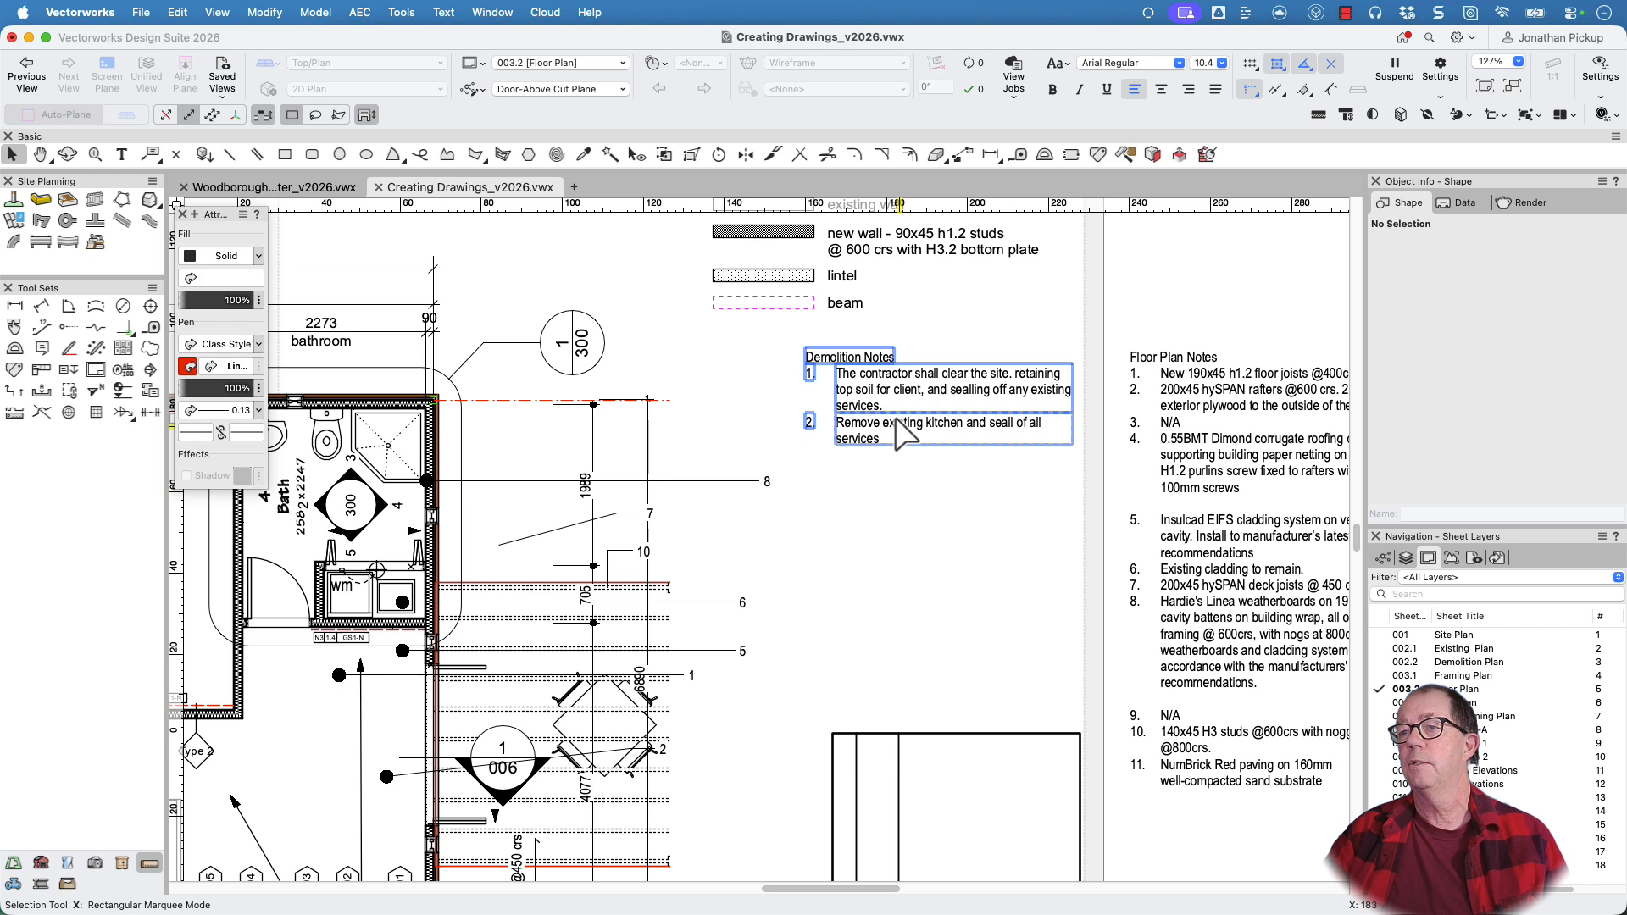
# Remove the numbering gaps from the Floor Plan Notes legend and clear the selection
pyautogui.click(1264, 398)
pyautogui.hscroll(4, 1268, 414)
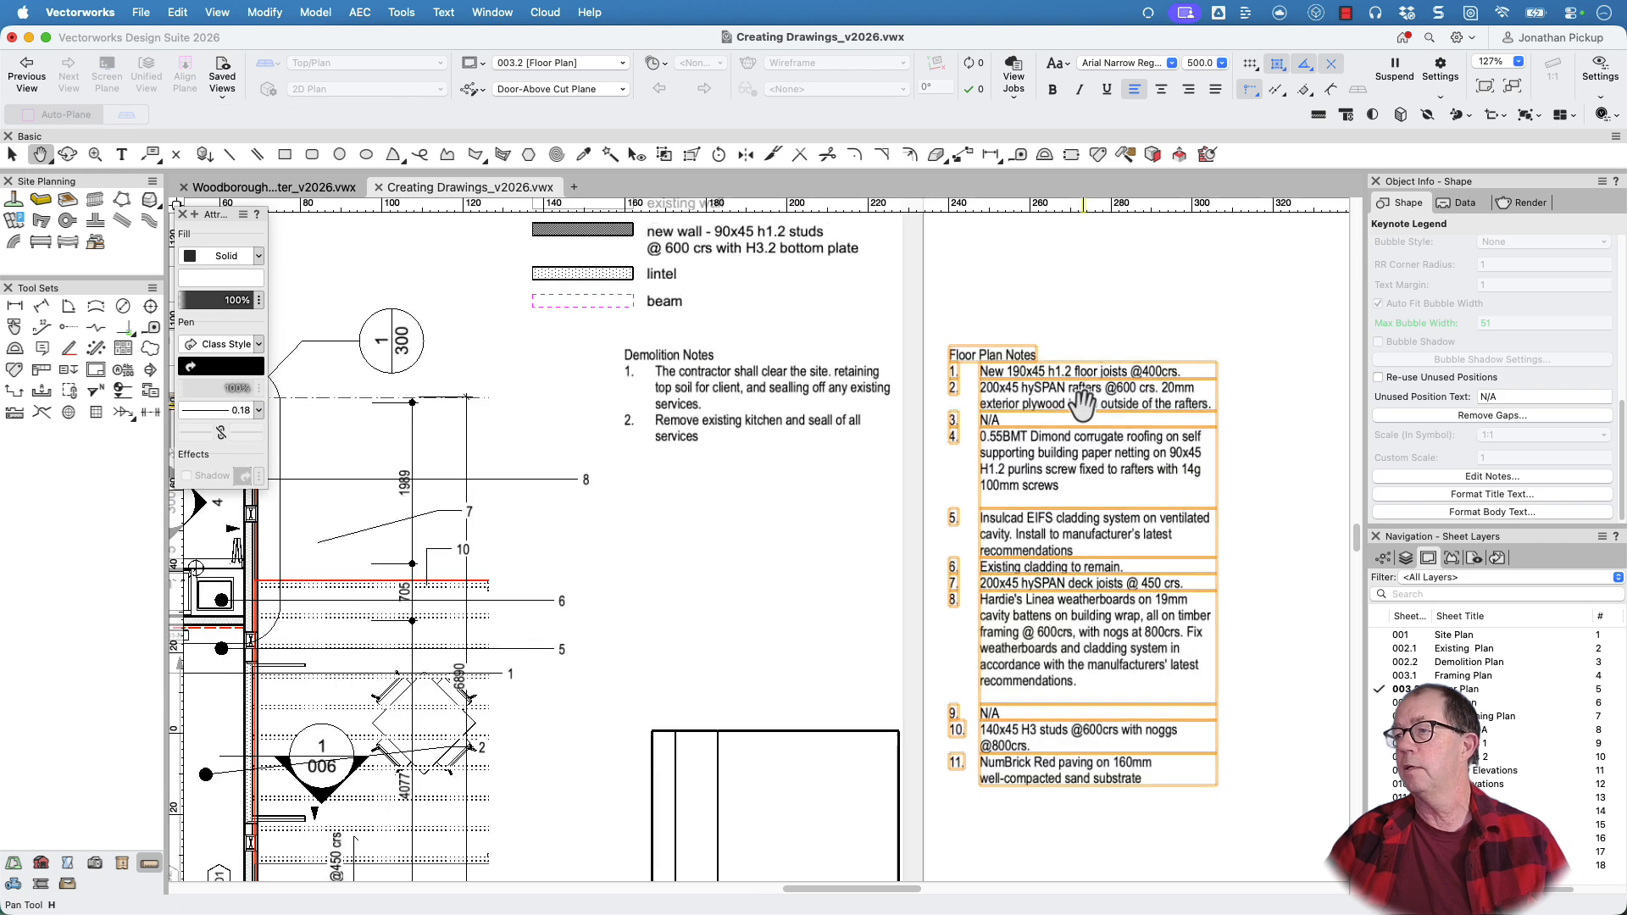
pyautogui.click(1451, 415)
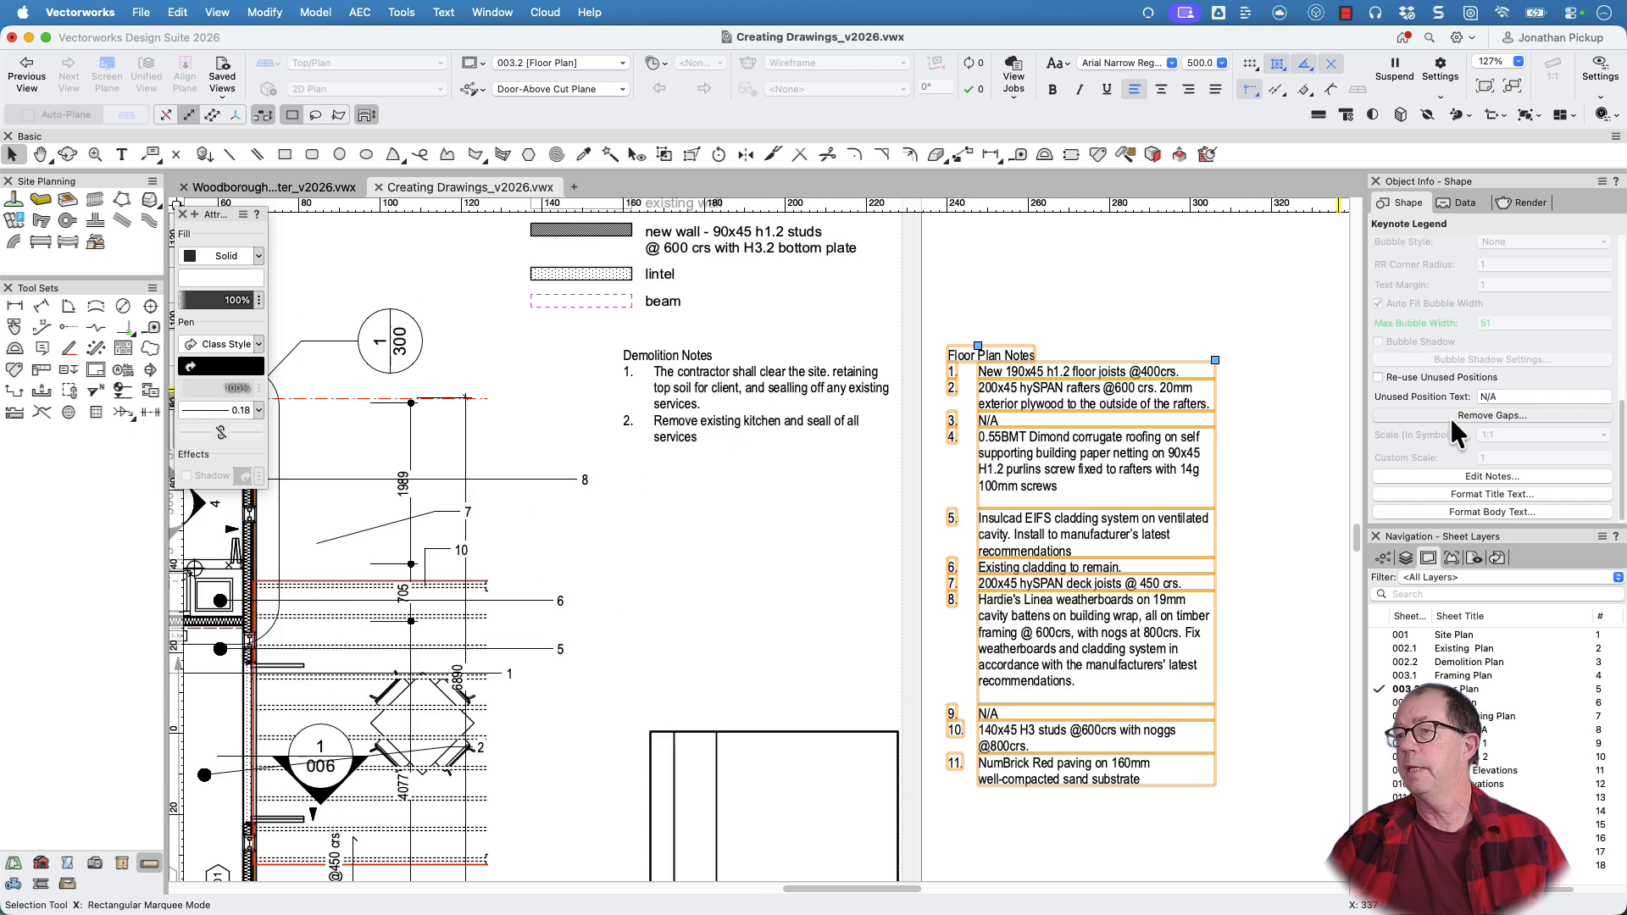
pyautogui.click(1253, 445)
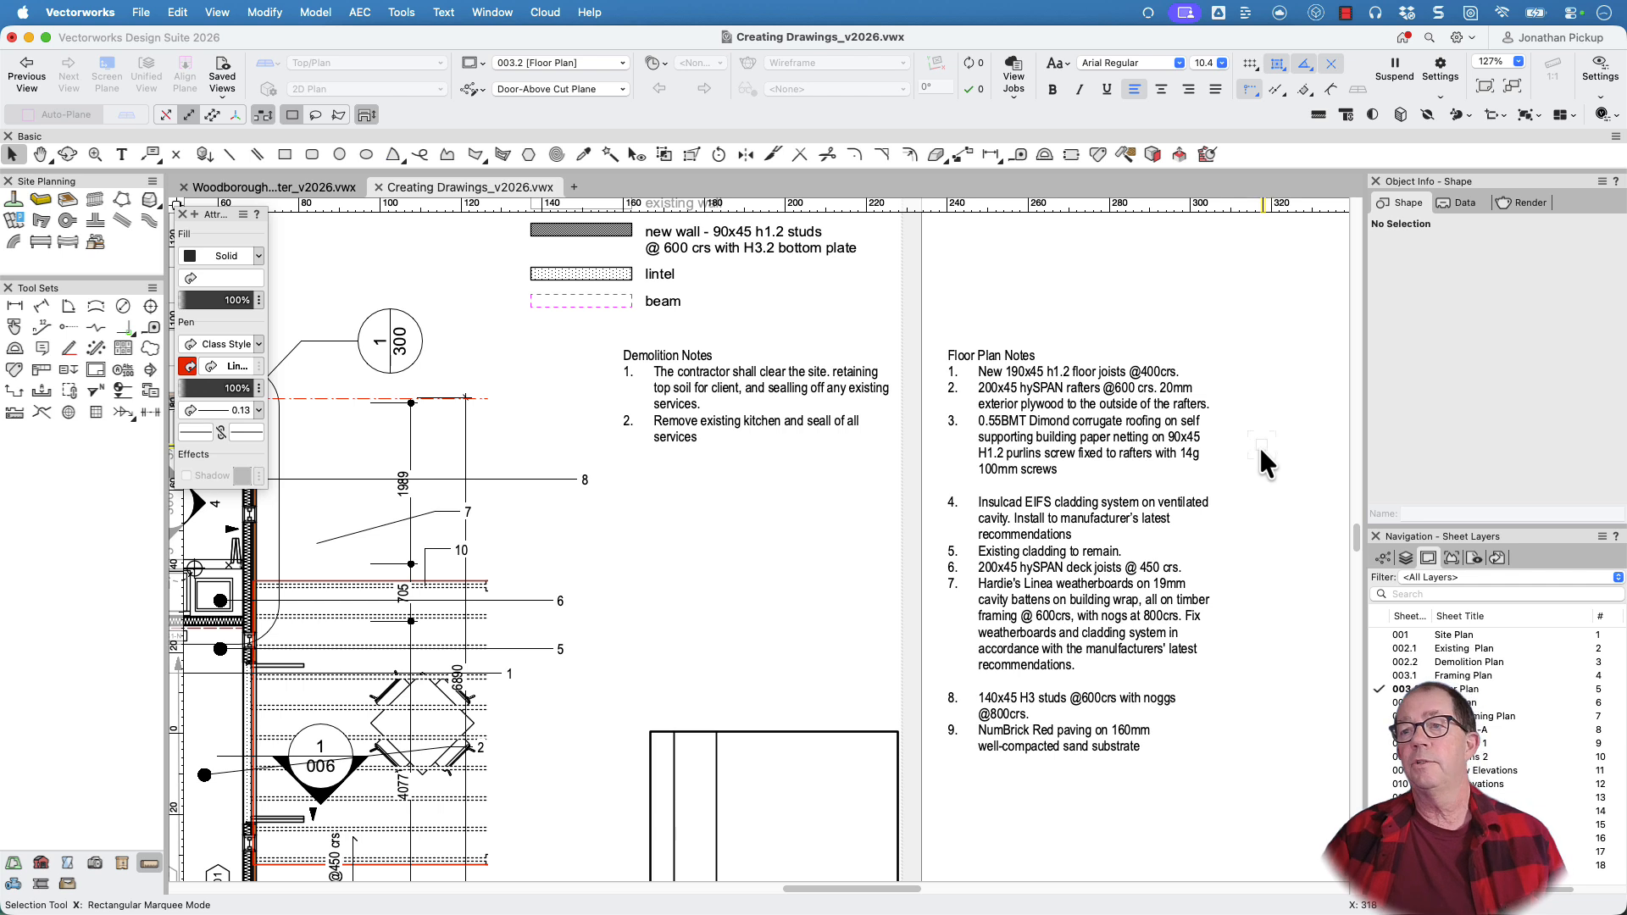
# Reopen the Floor Plan viewport's annotations and select all its callouts with Select Similar
pyautogui.hscroll(-6, 607, 442)
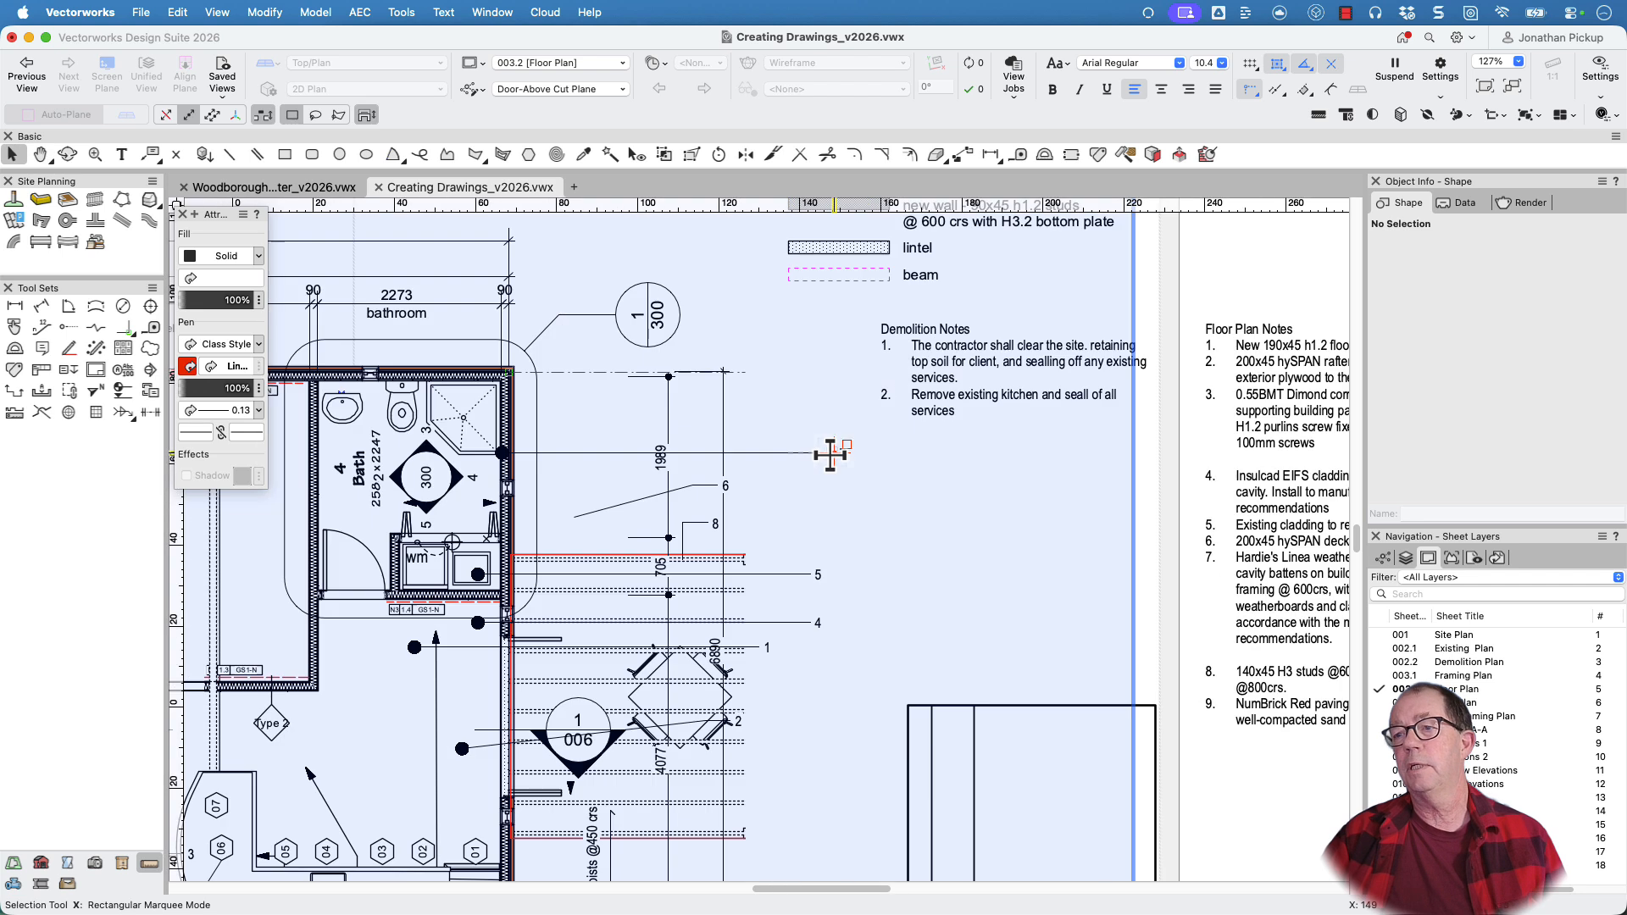
pyautogui.click(831, 455)
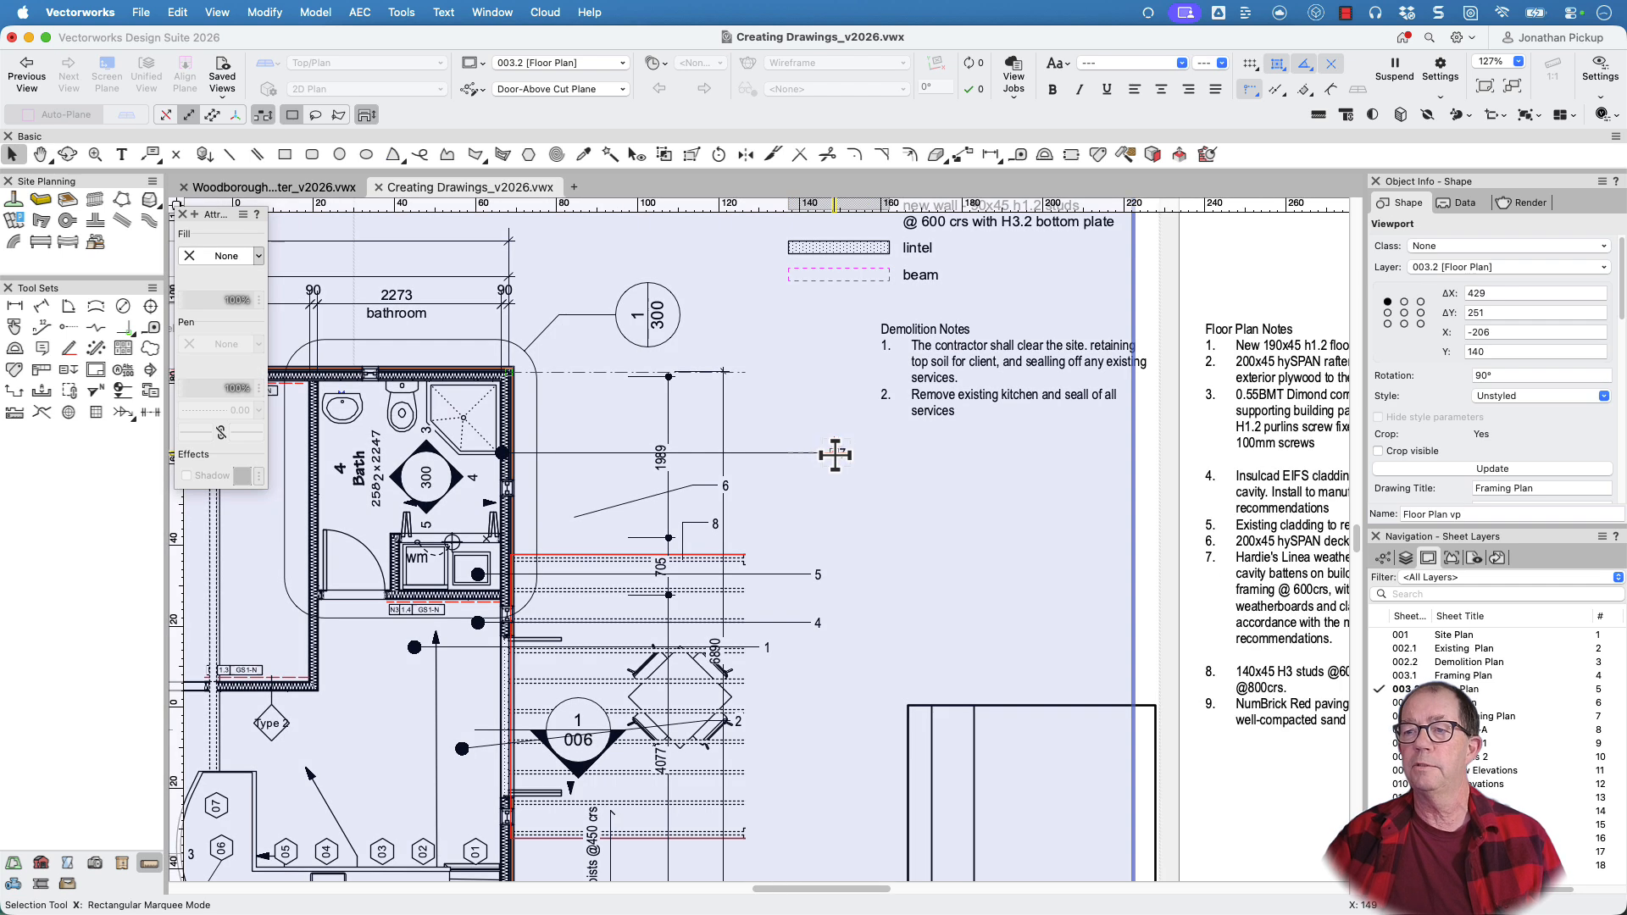
pyautogui.doubleClick(833, 455)
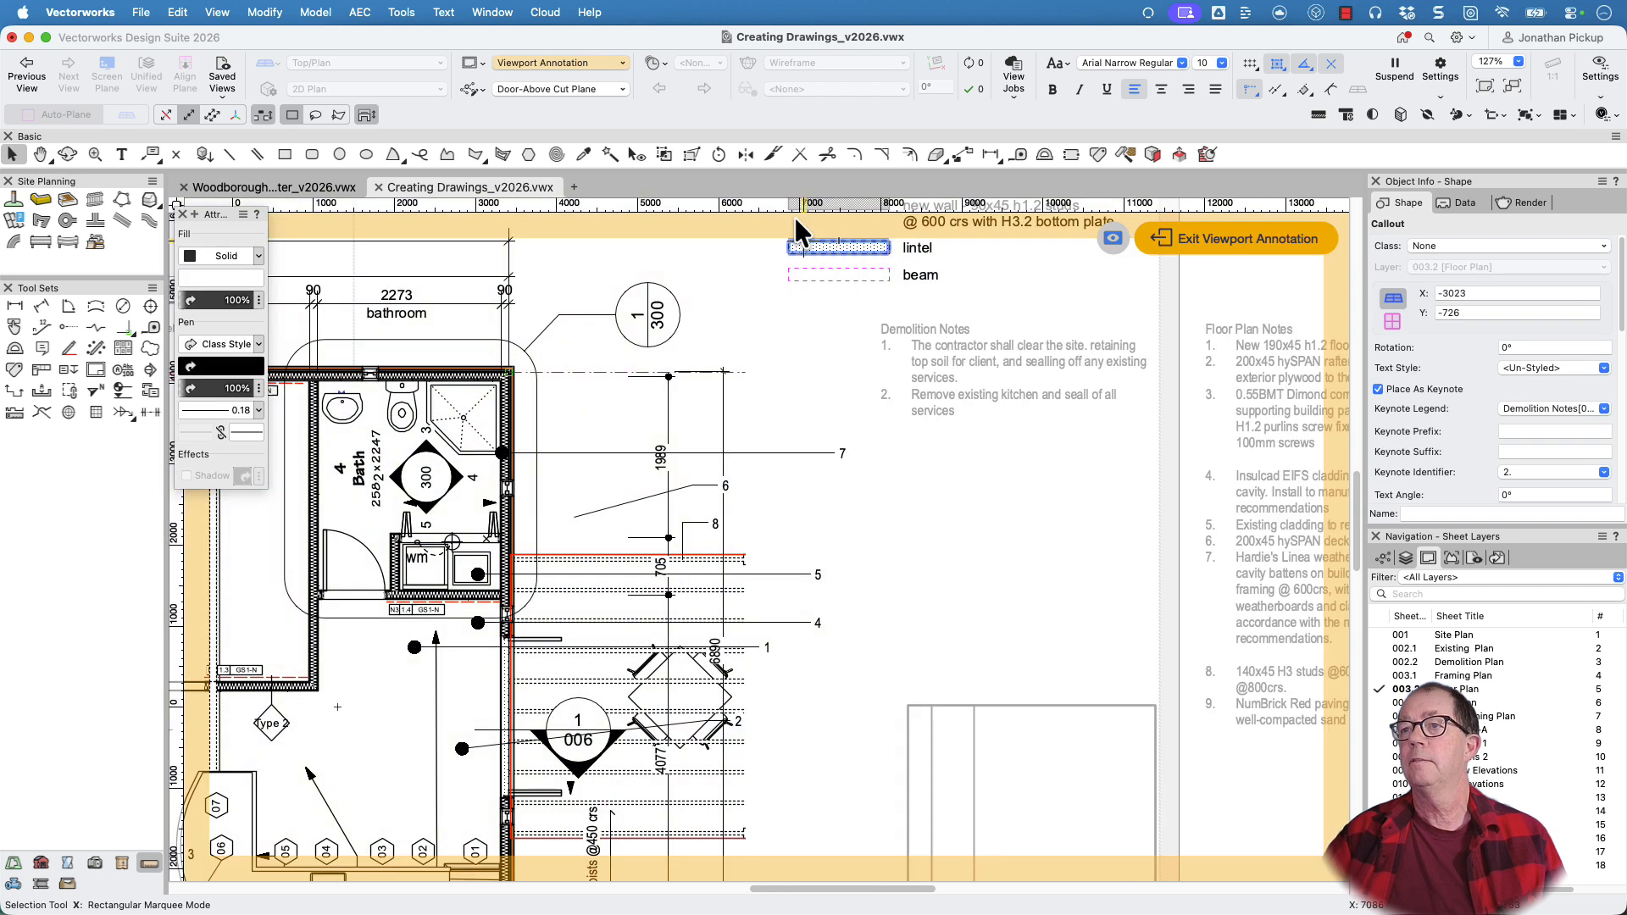
pyautogui.click(610, 154)
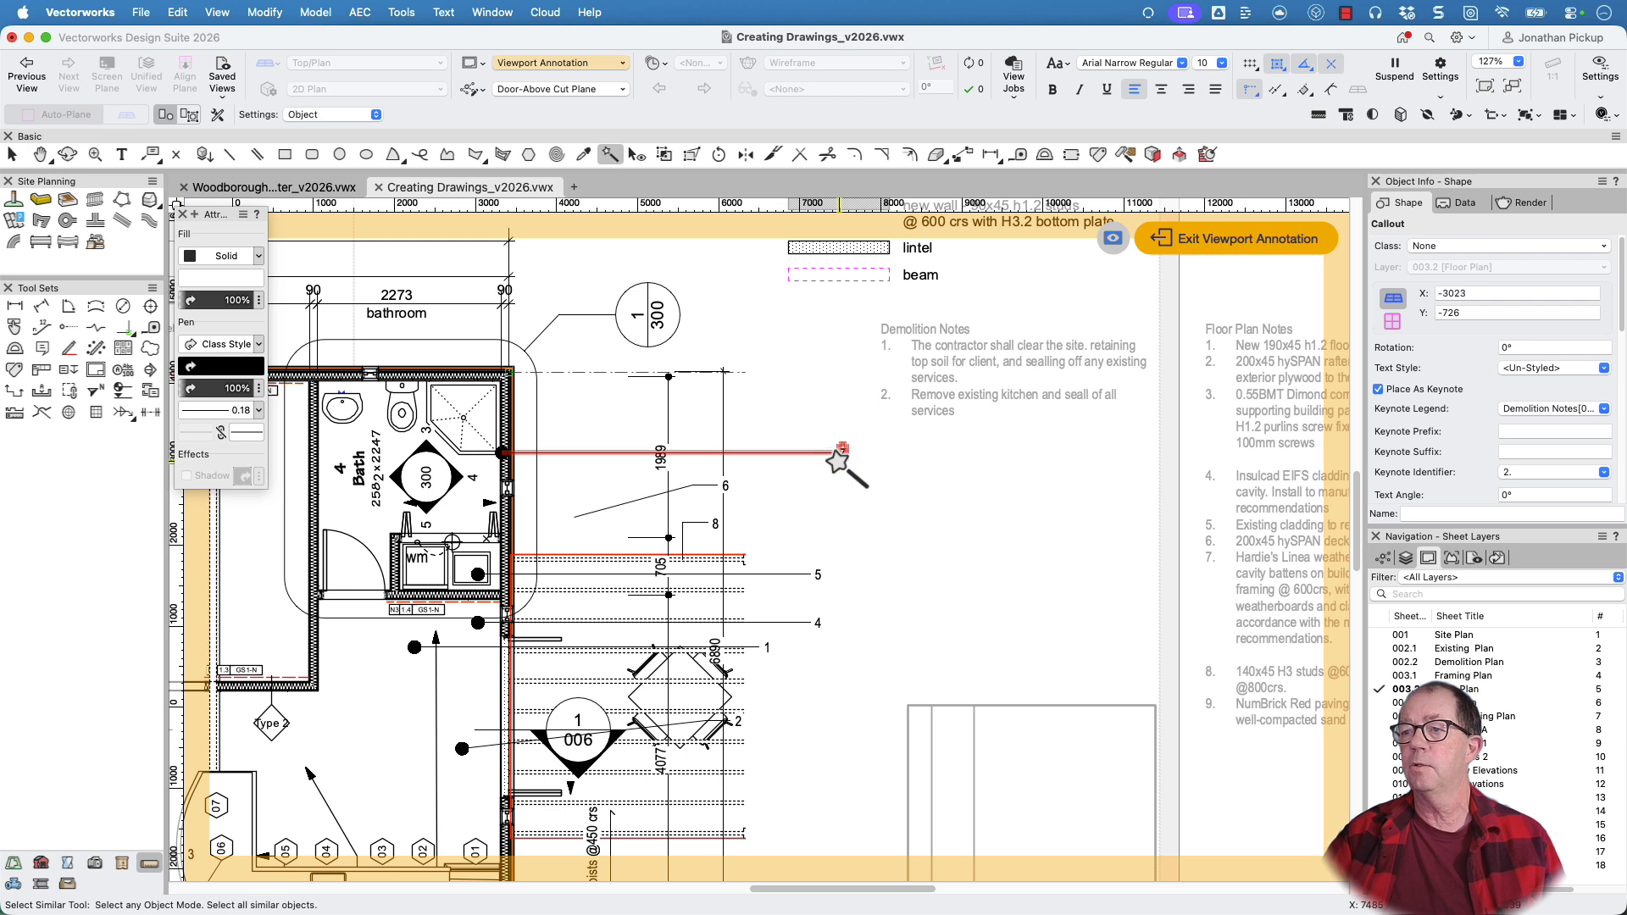
pyautogui.click(842, 454)
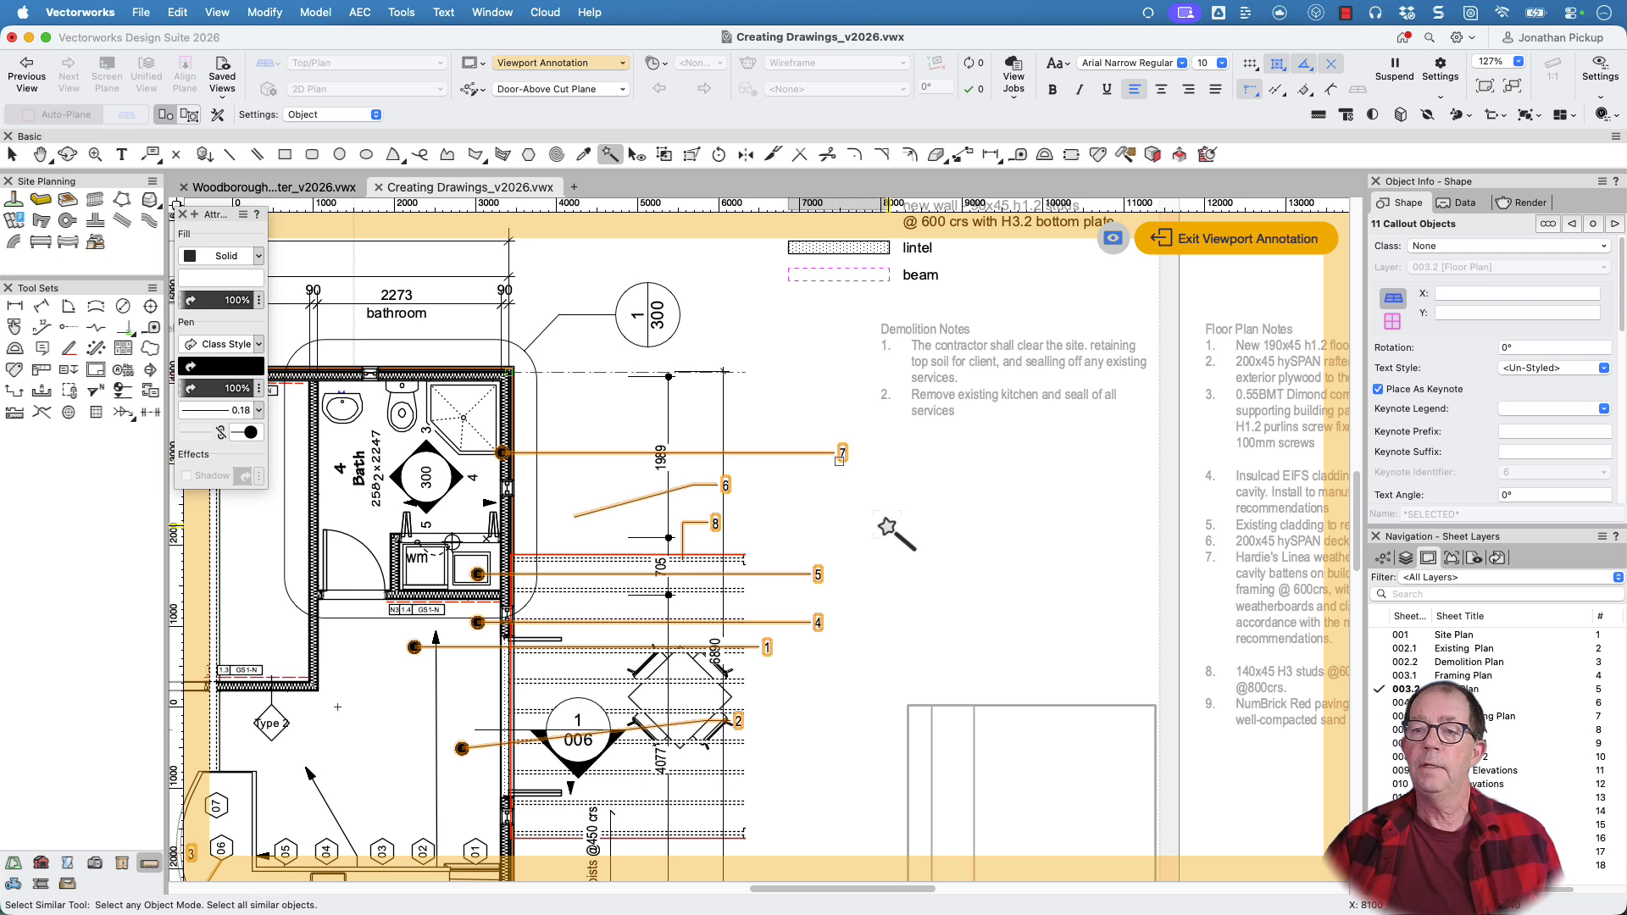
# Examine the keynote legend choices and shared properties of the selected callouts without changing any assignment
pyautogui.click(1533, 409)
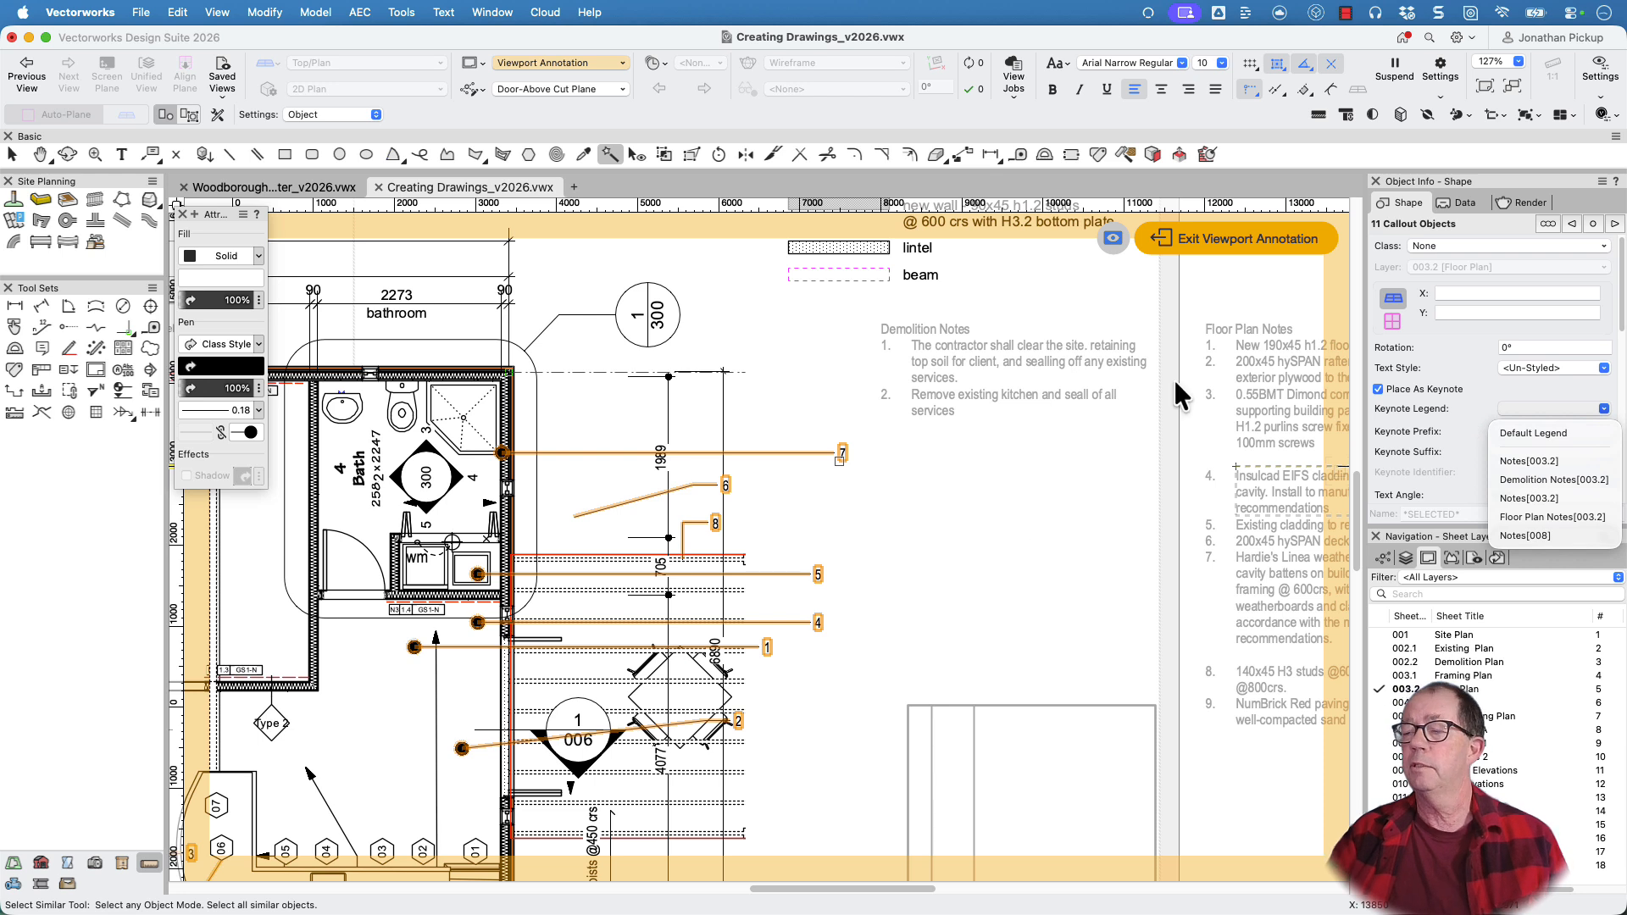
pyautogui.click(1510, 227)
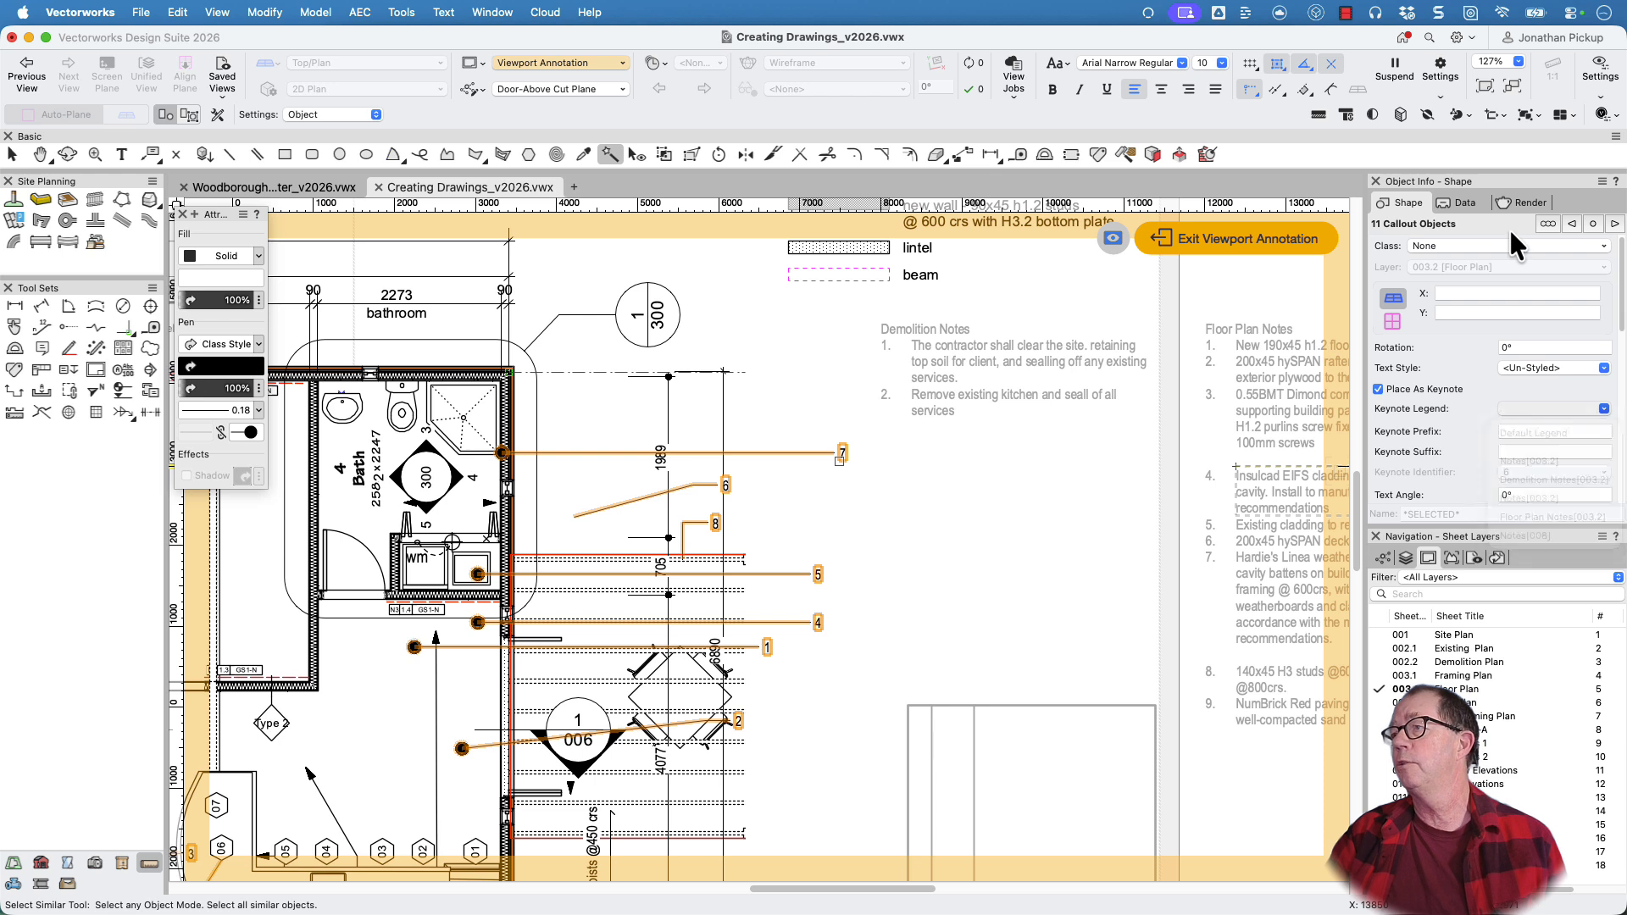
pyautogui.click(1616, 223)
pyautogui.click(1615, 223)
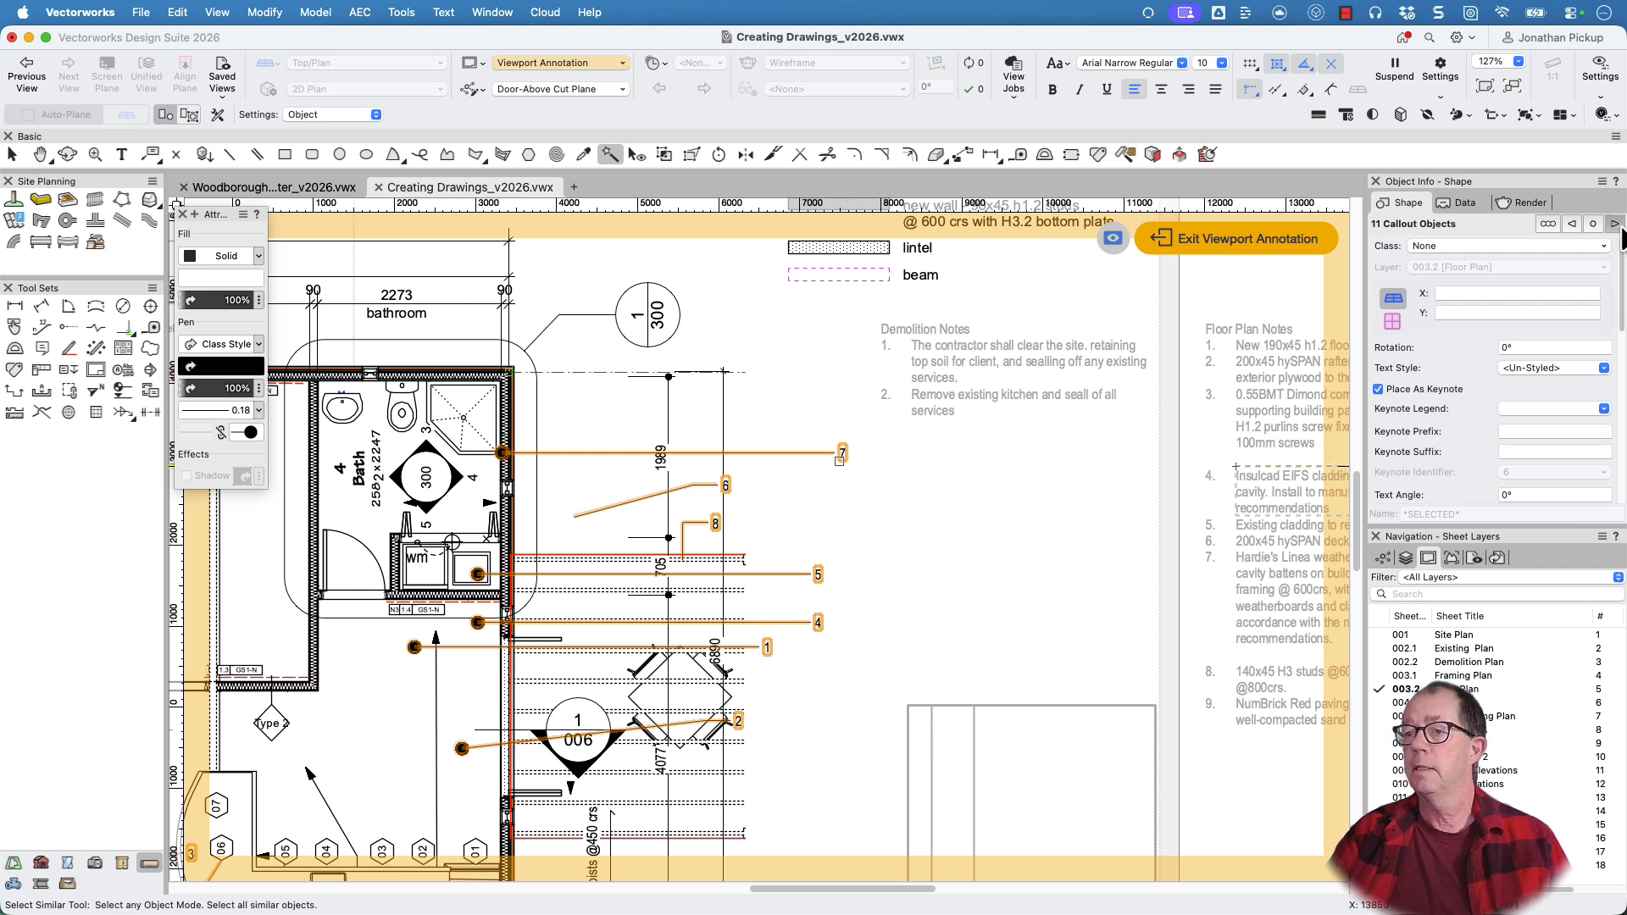
pyautogui.click(1617, 226)
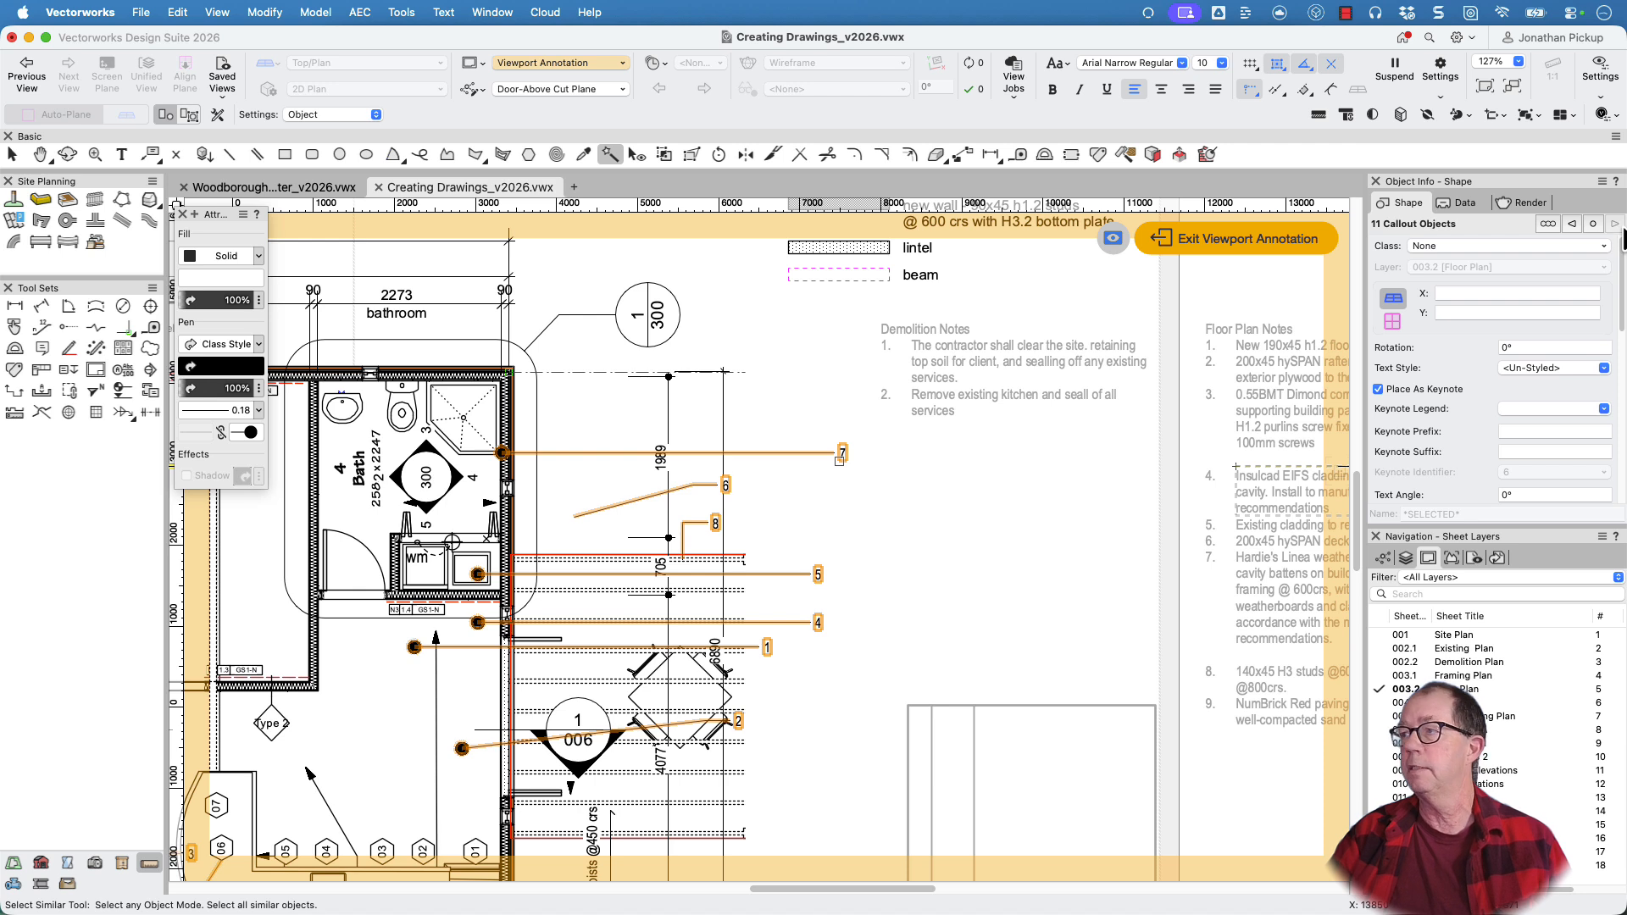
pyautogui.click(1593, 224)
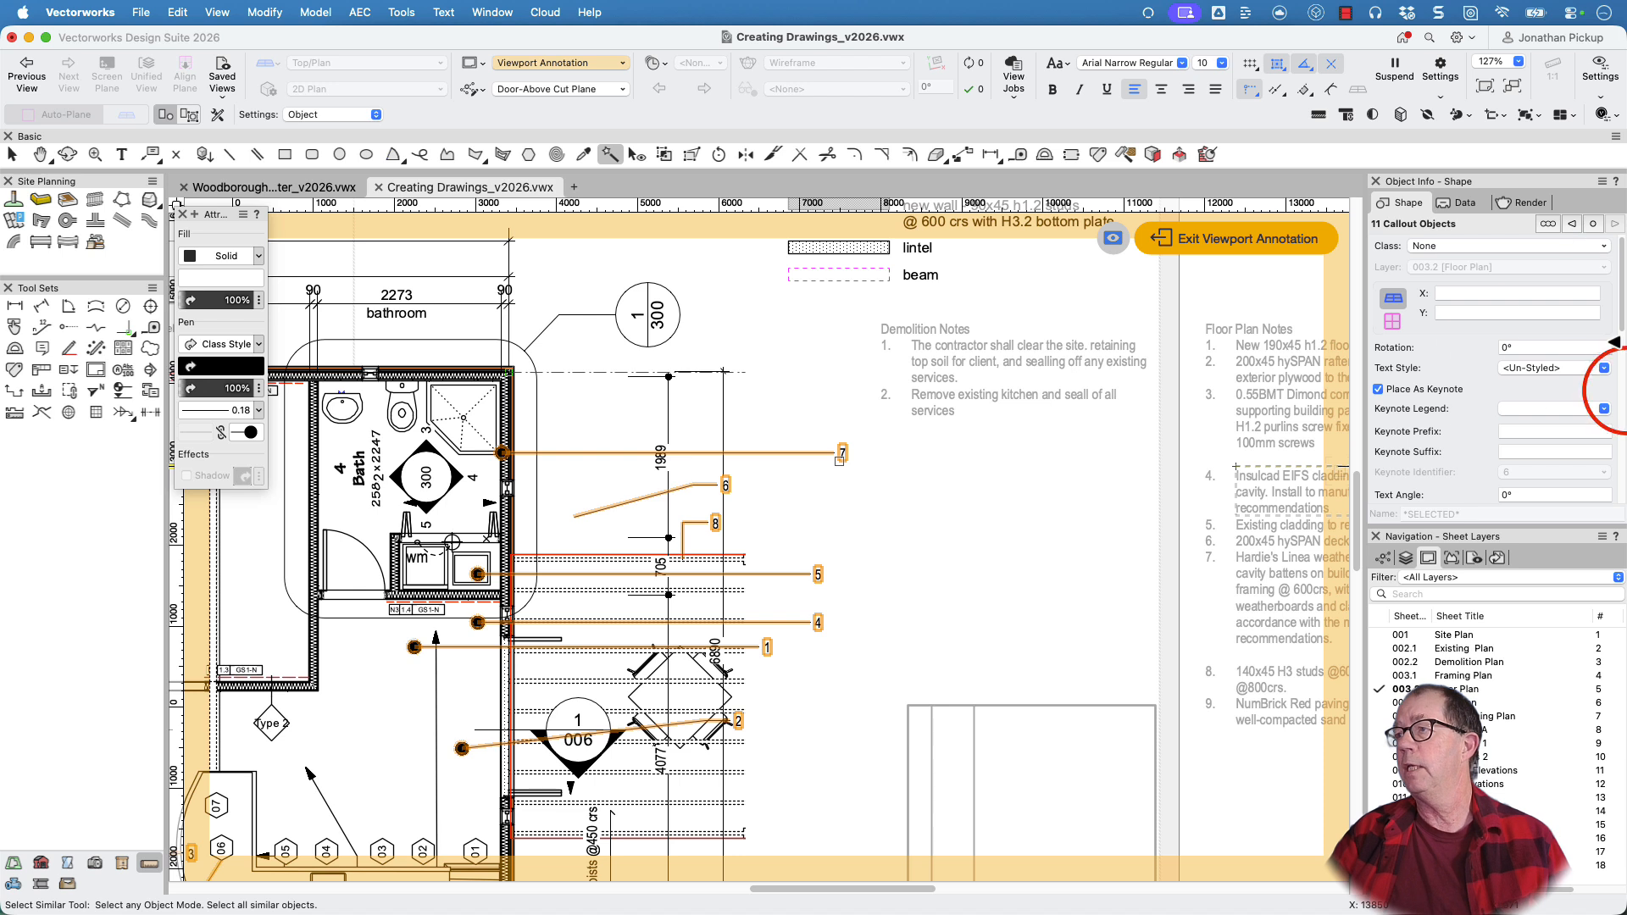
pyautogui.click(1533, 452)
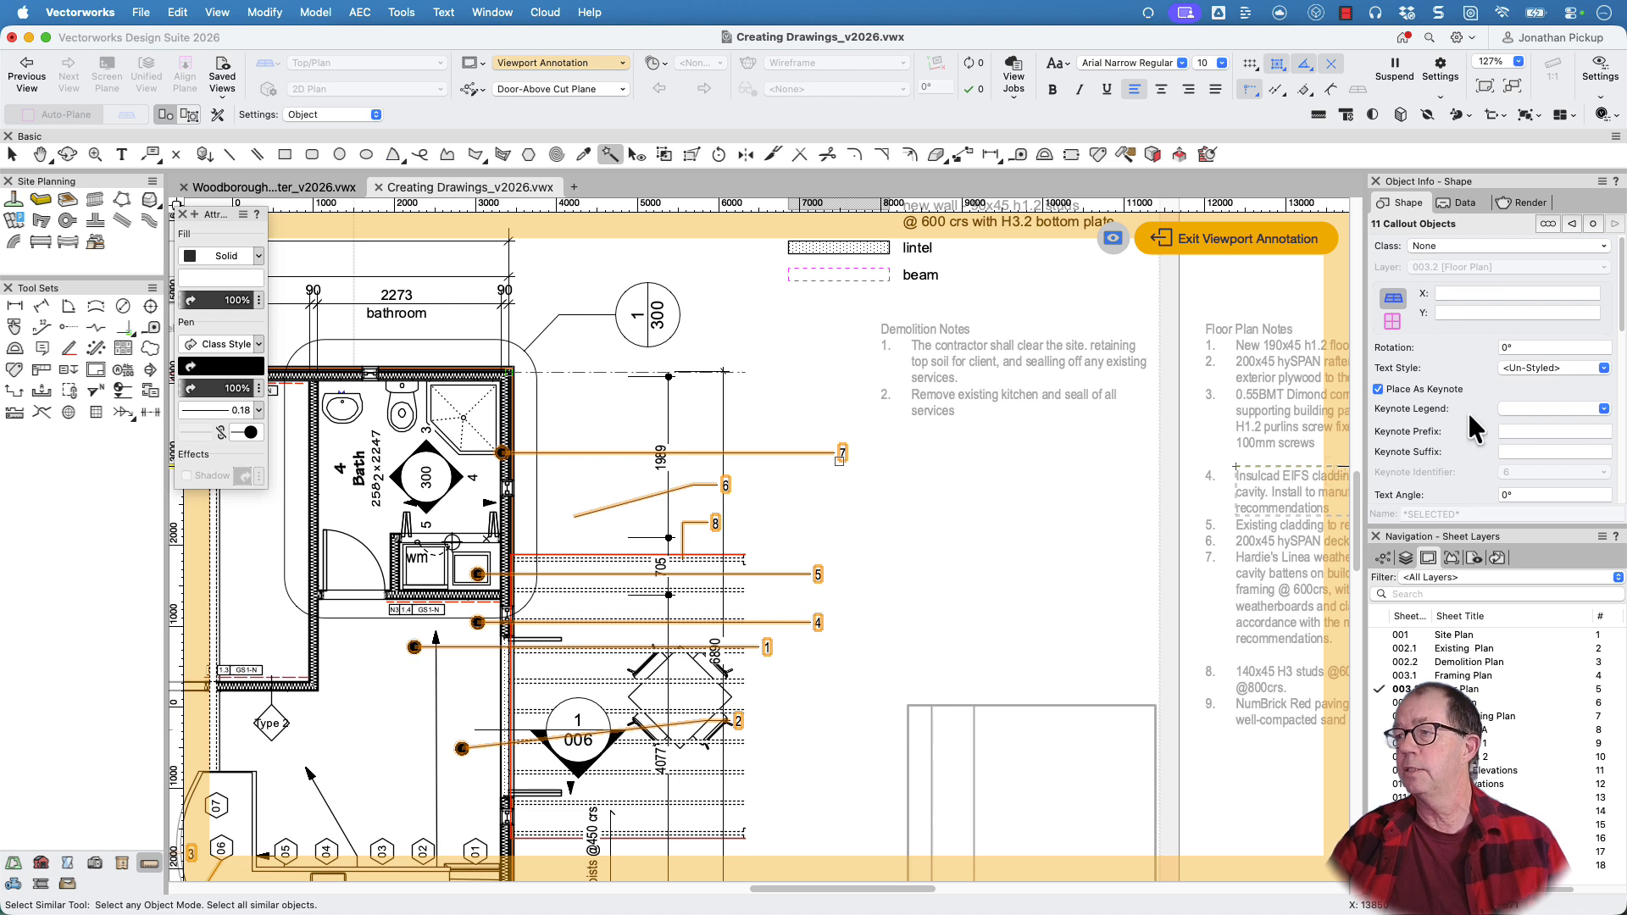
# Switch the multiple selection to one-object-at-a-time mode and step back through the callouts, checking each one's keynote legend
pyautogui.click(1547, 224)
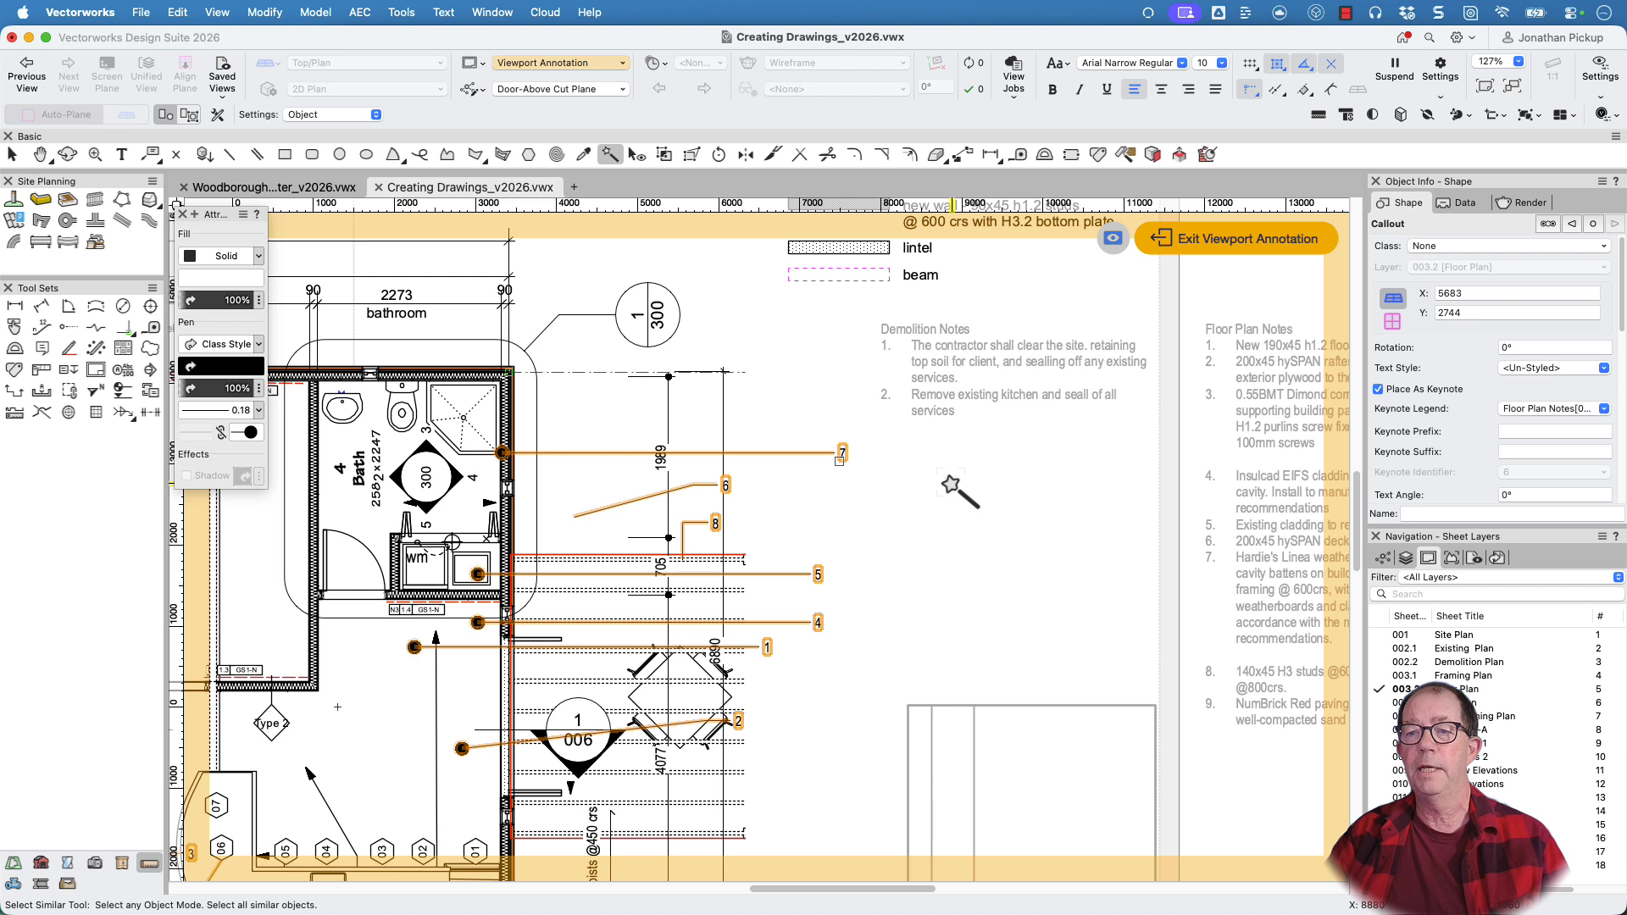
pyautogui.click(1596, 222)
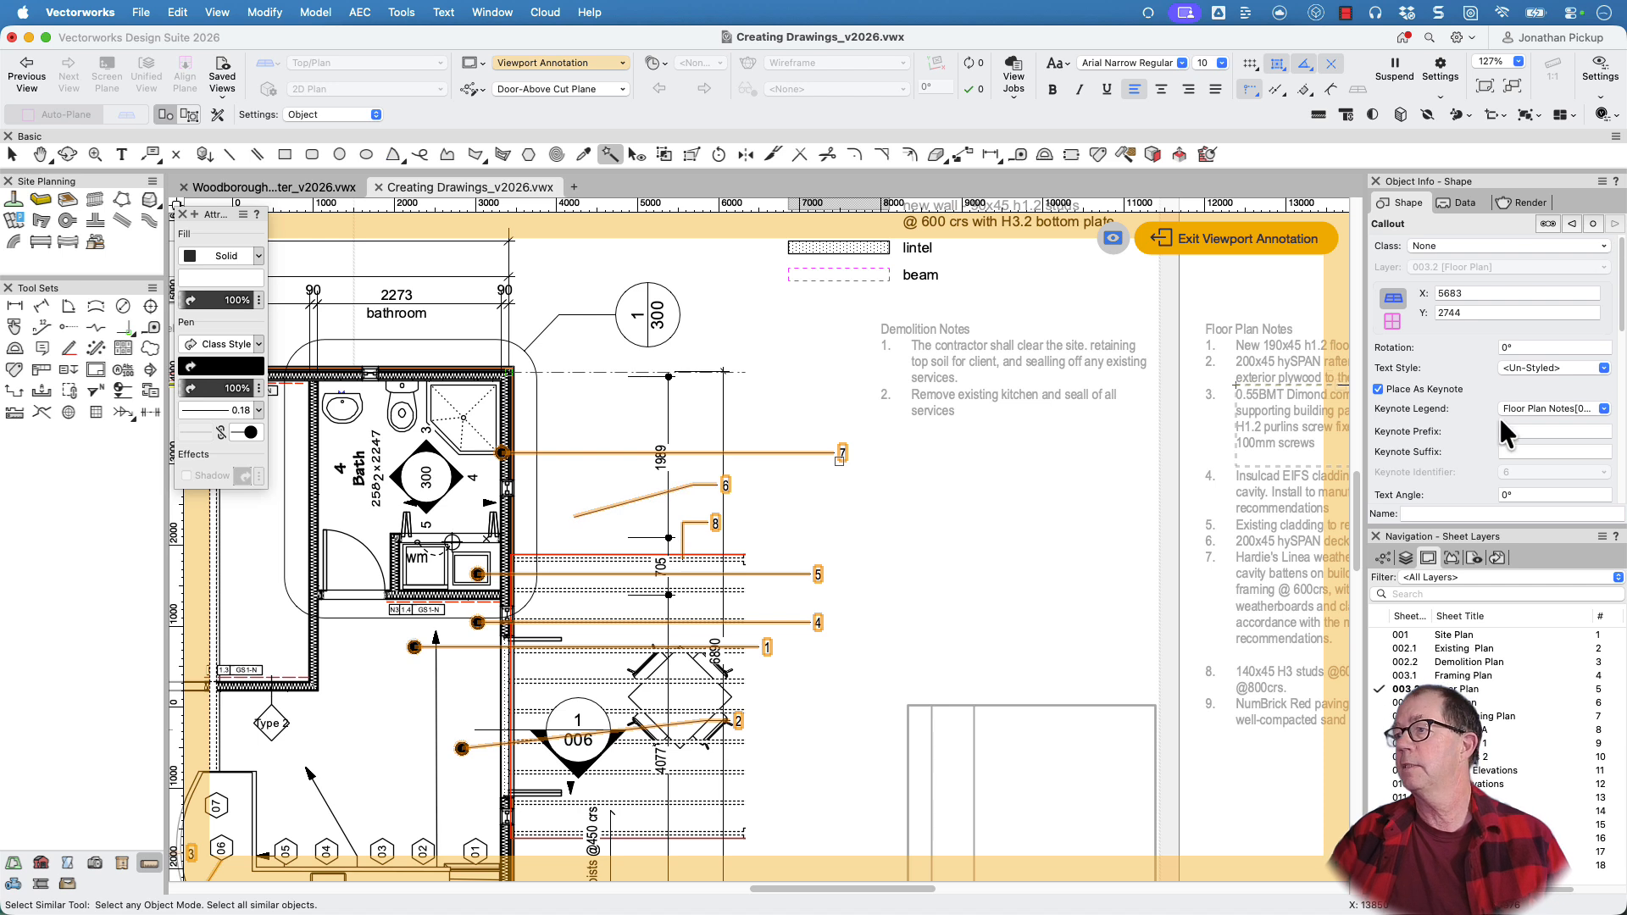
pyautogui.click(1570, 222)
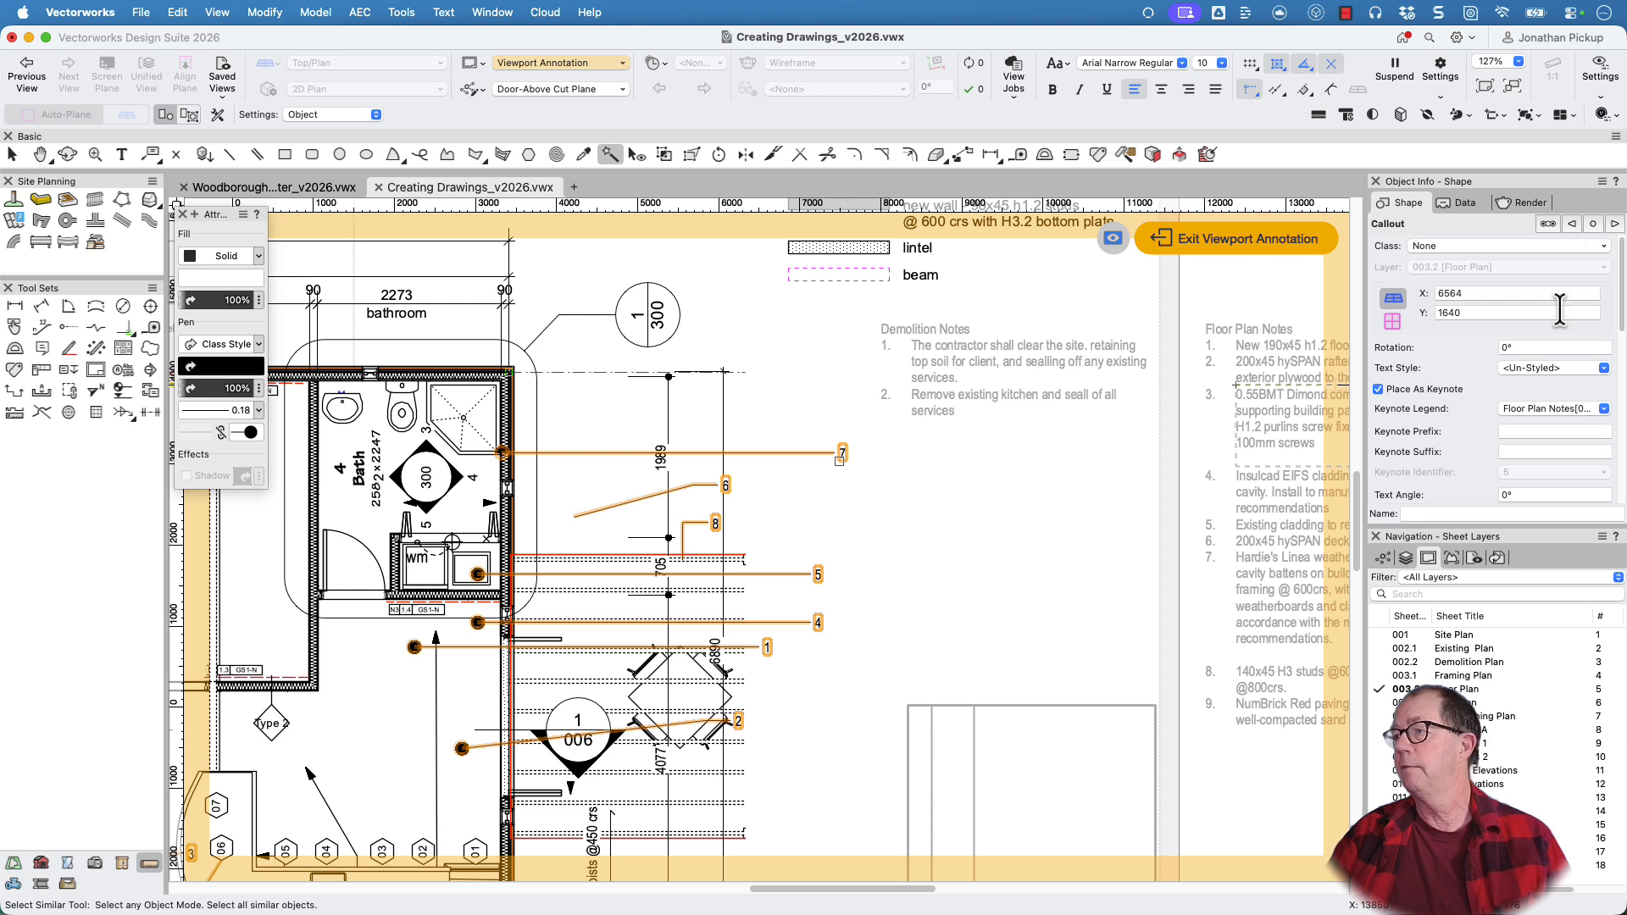
pyautogui.click(1570, 223)
pyautogui.click(1569, 223)
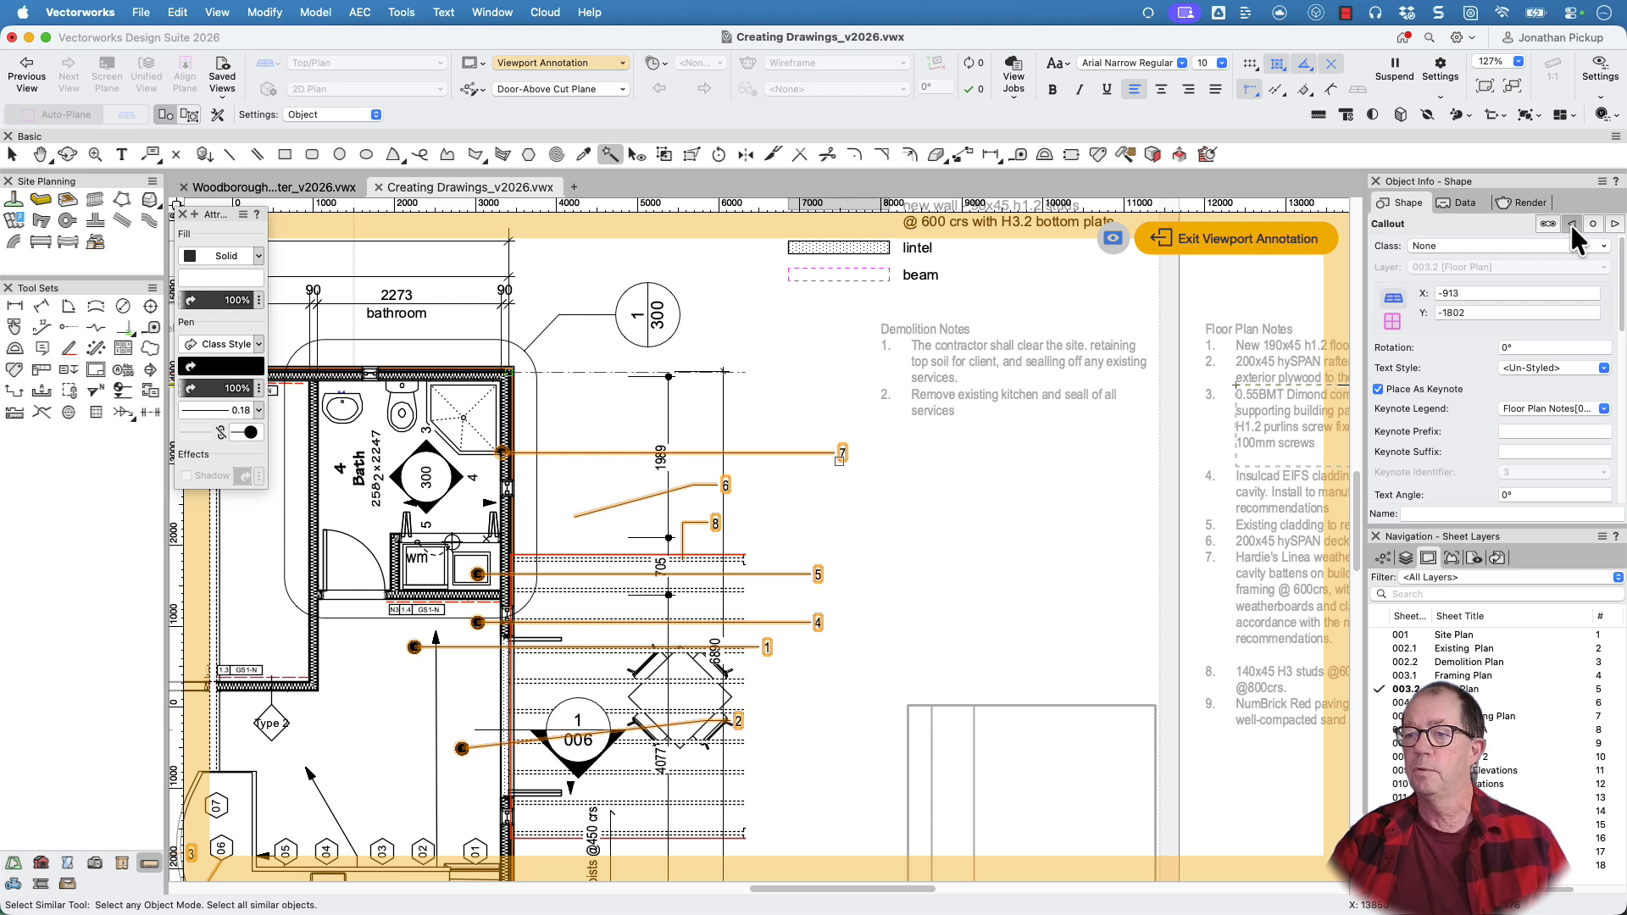
pyautogui.click(1570, 222)
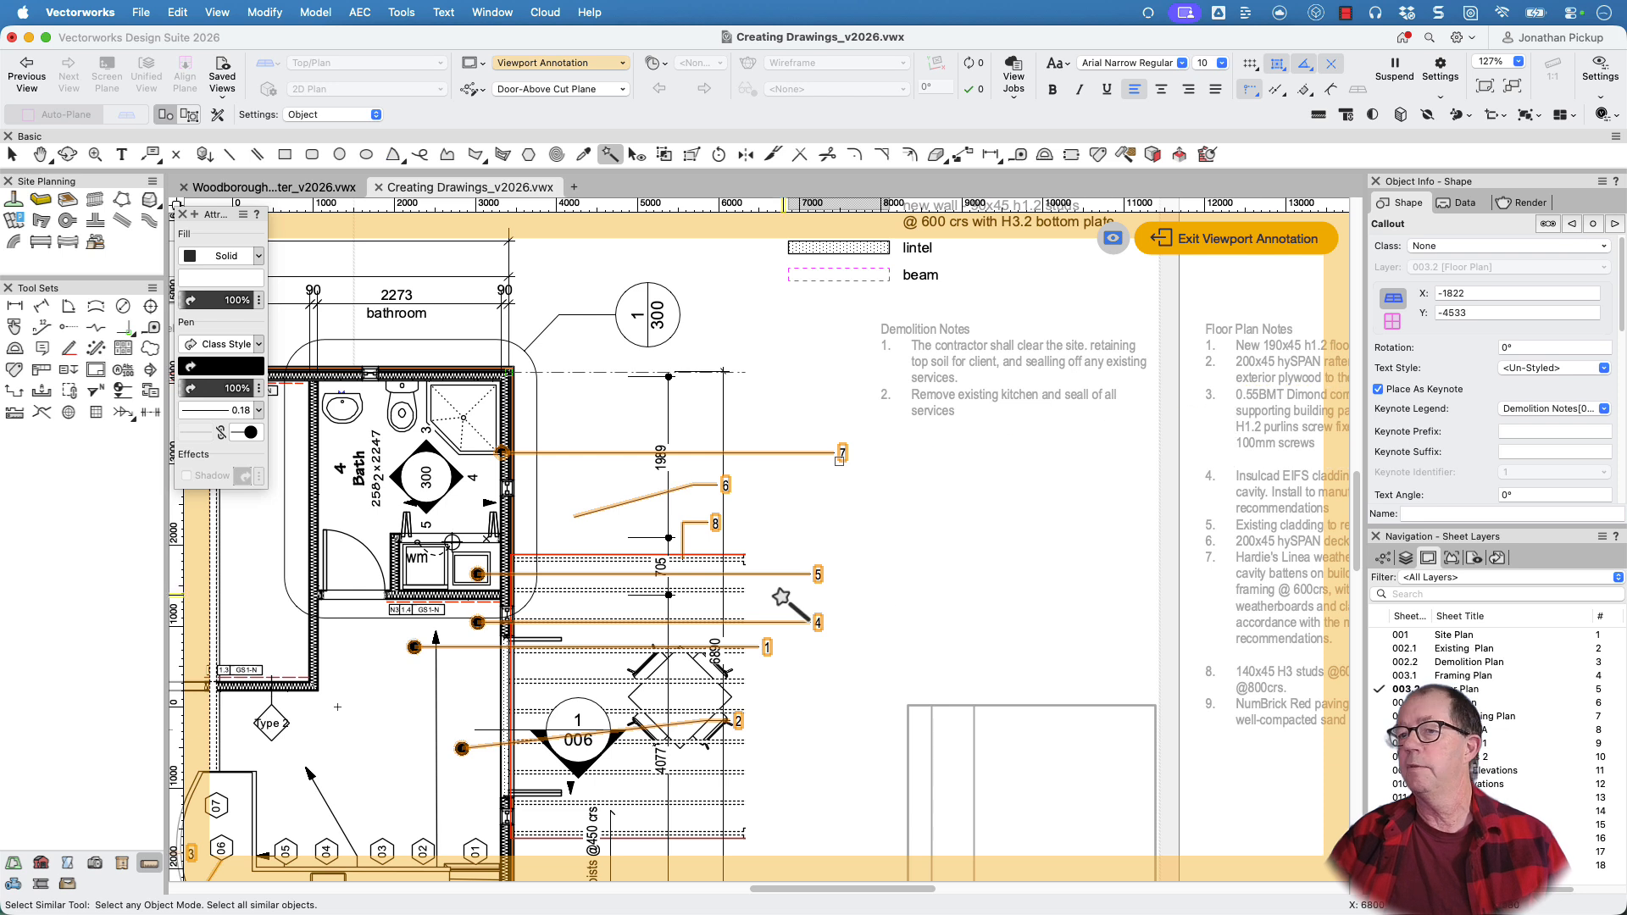
# Locate the current callout on the plan and step back through further callouts to check their keynote legends
pyautogui.press('h')
pyautogui.moveTo(820, 570); pyautogui.dragTo(1093, 334)
pyautogui.scroll(-3, 1094, 348)
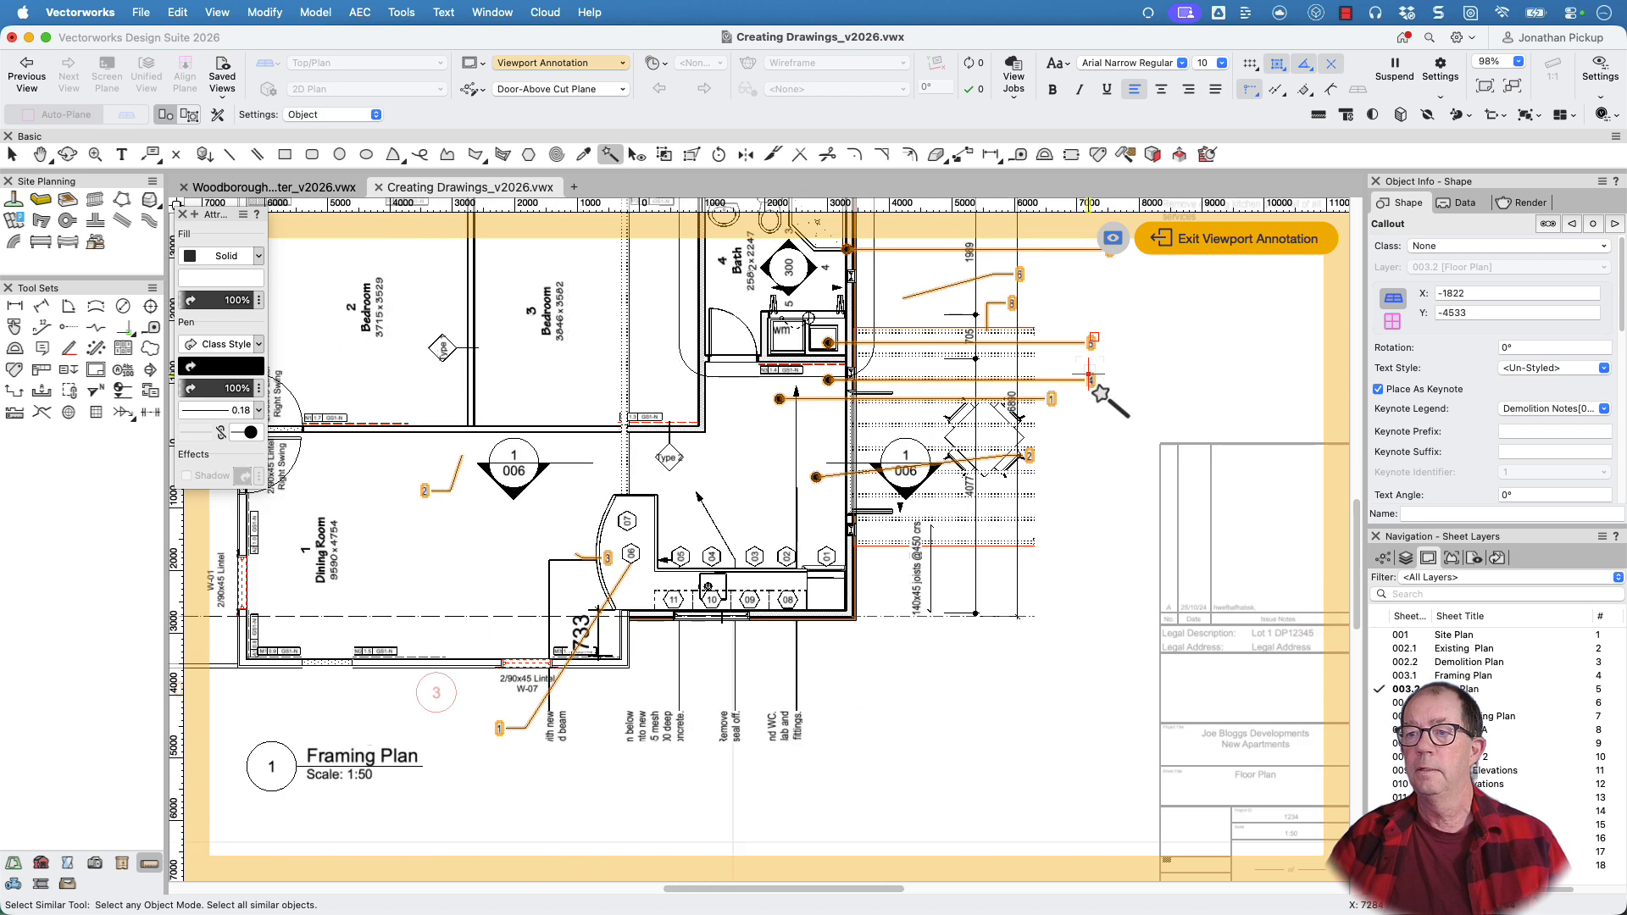
pyautogui.click(1592, 223)
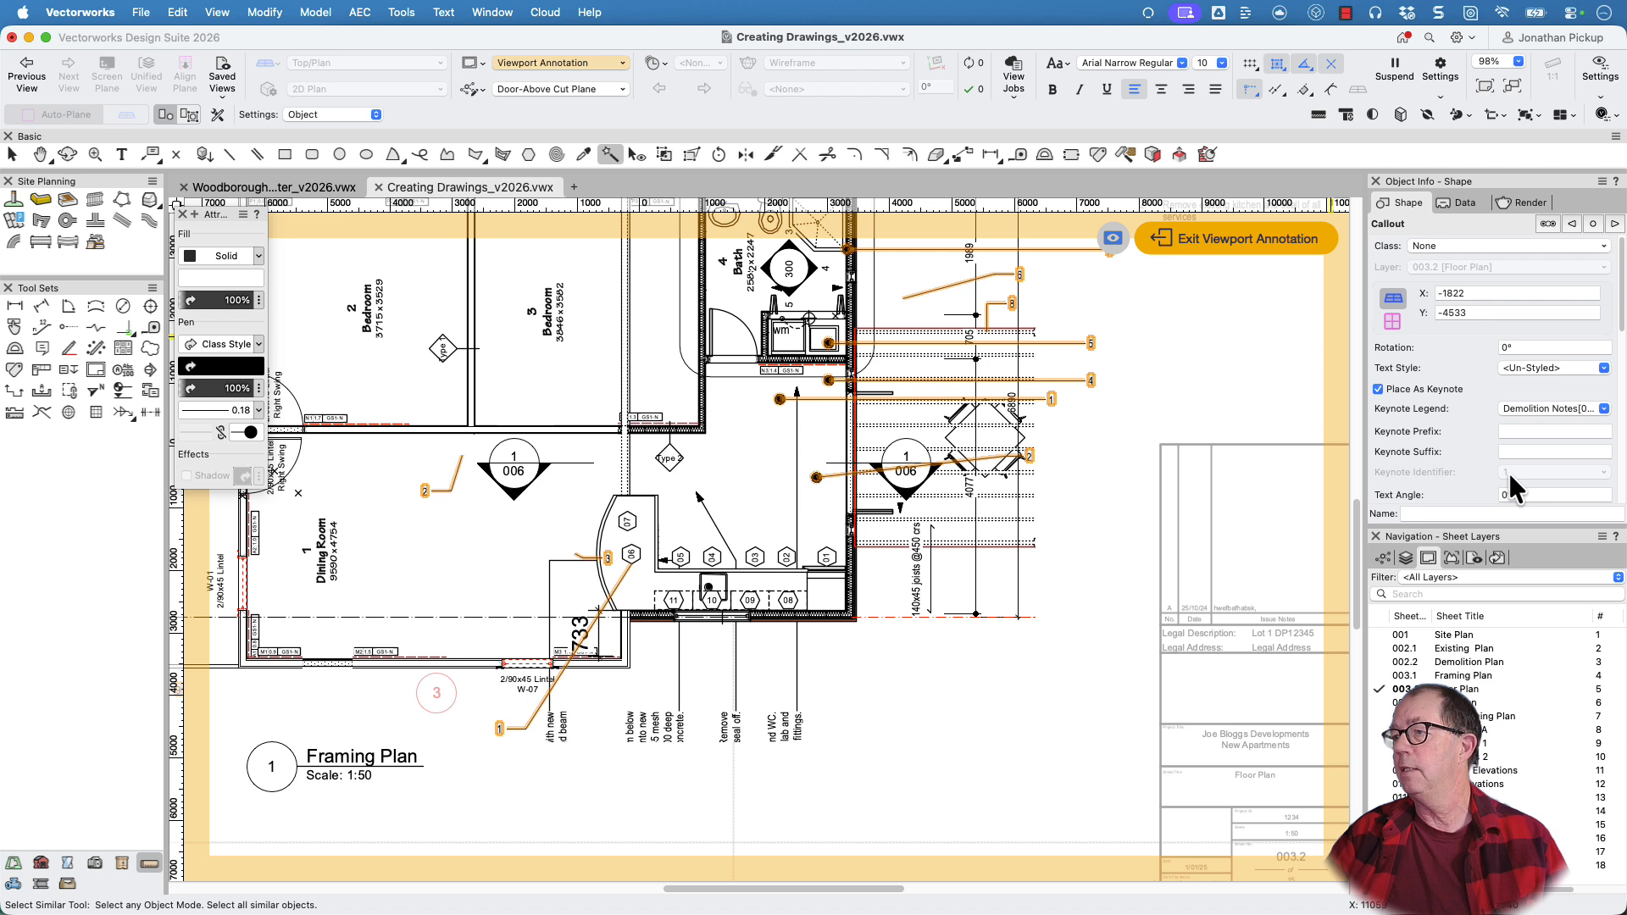
pyautogui.click(1574, 224)
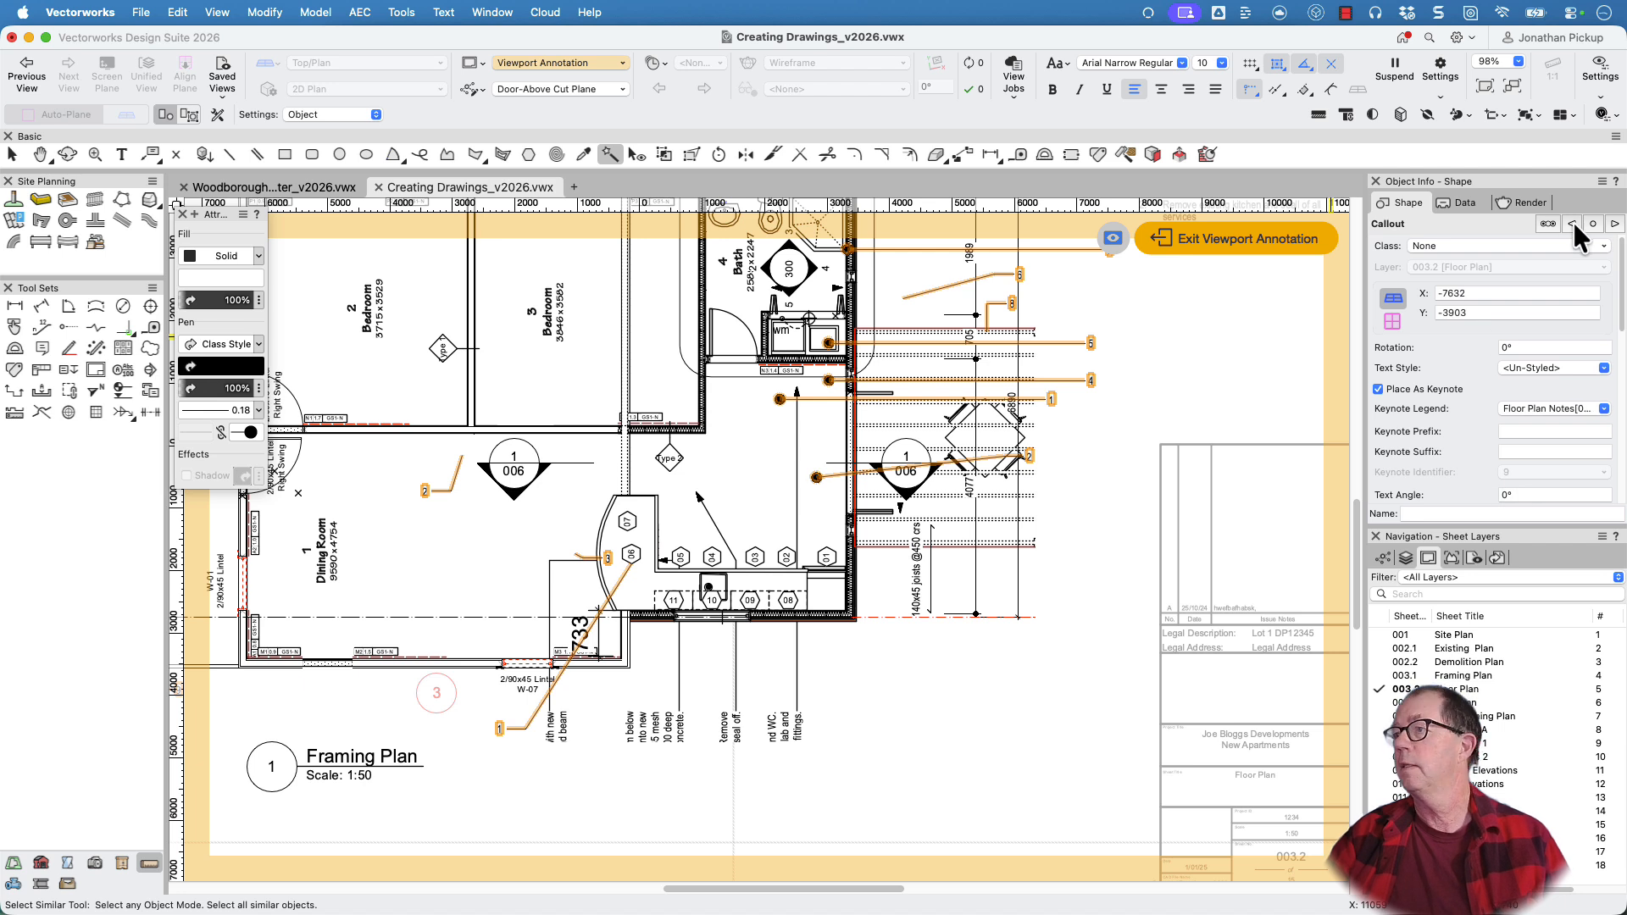
pyautogui.click(1572, 224)
pyautogui.click(1572, 224)
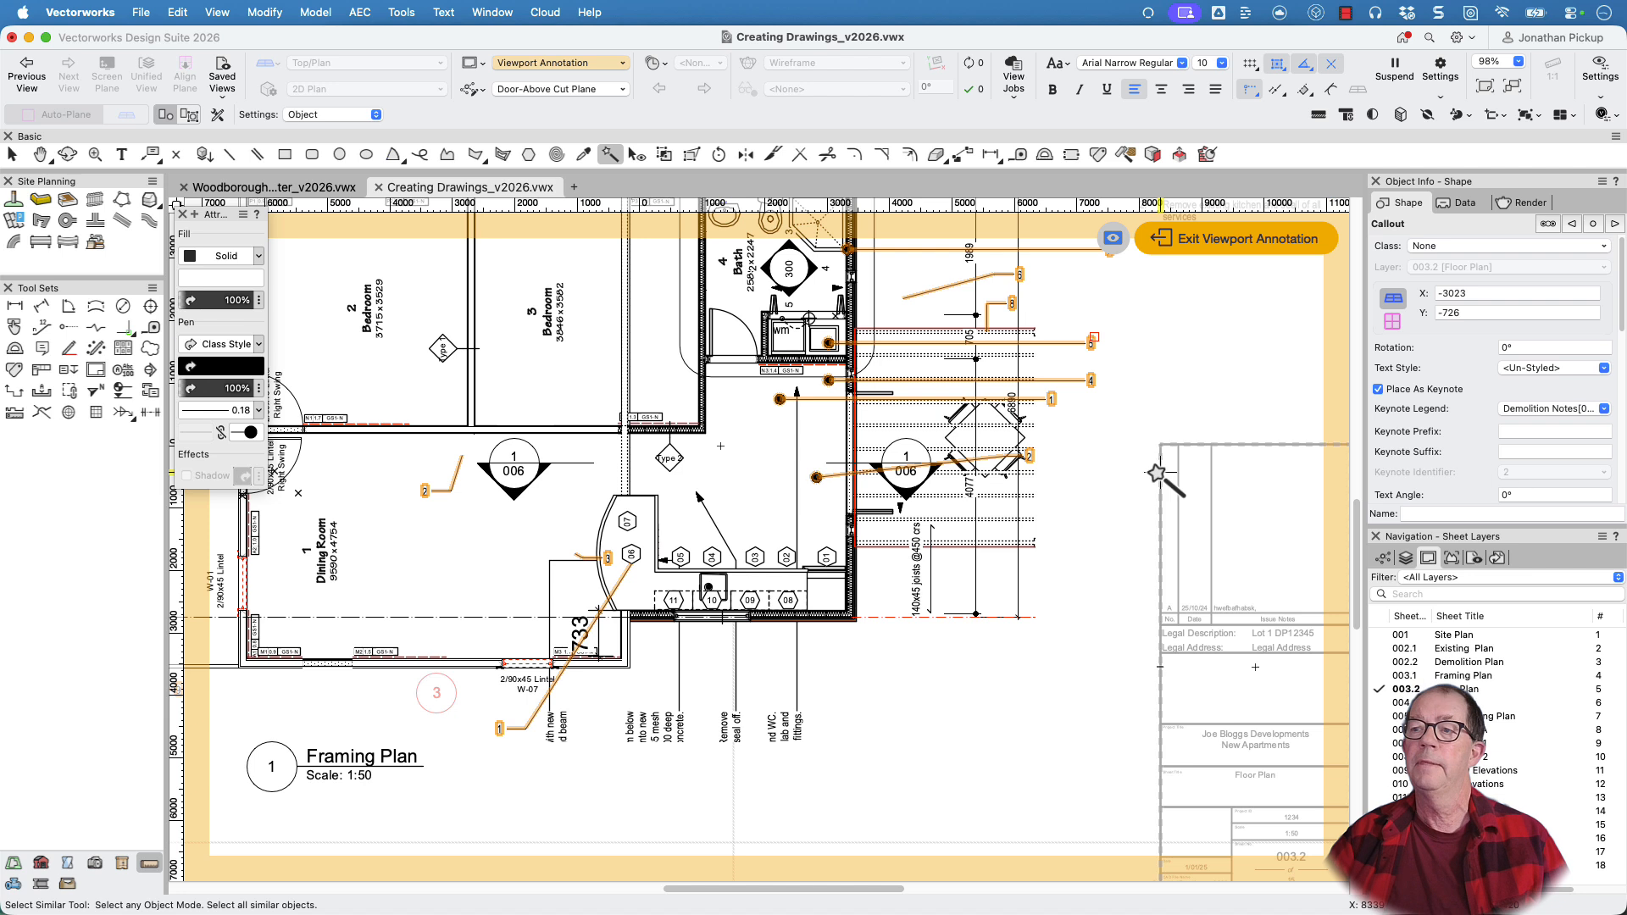
pyautogui.scroll(-2, 1125, 479)
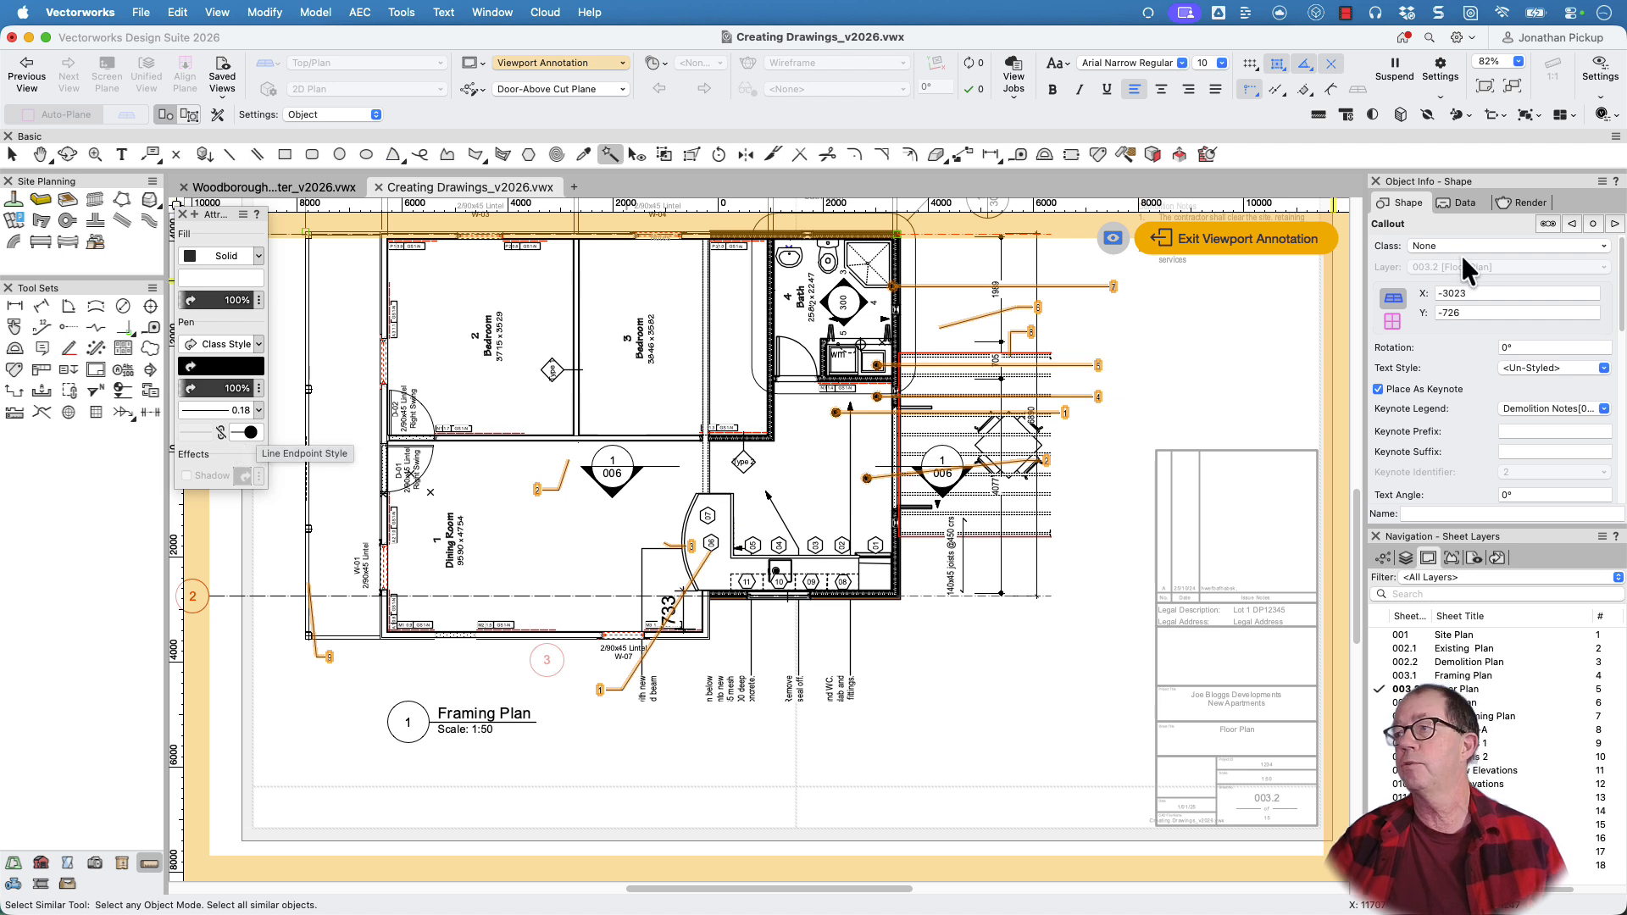
# Edit all selected callouts together, trying the 3.00 mm 45° arrowhead before setting their line endpoints to the 1.50 mm round dot
pyautogui.click(1548, 225)
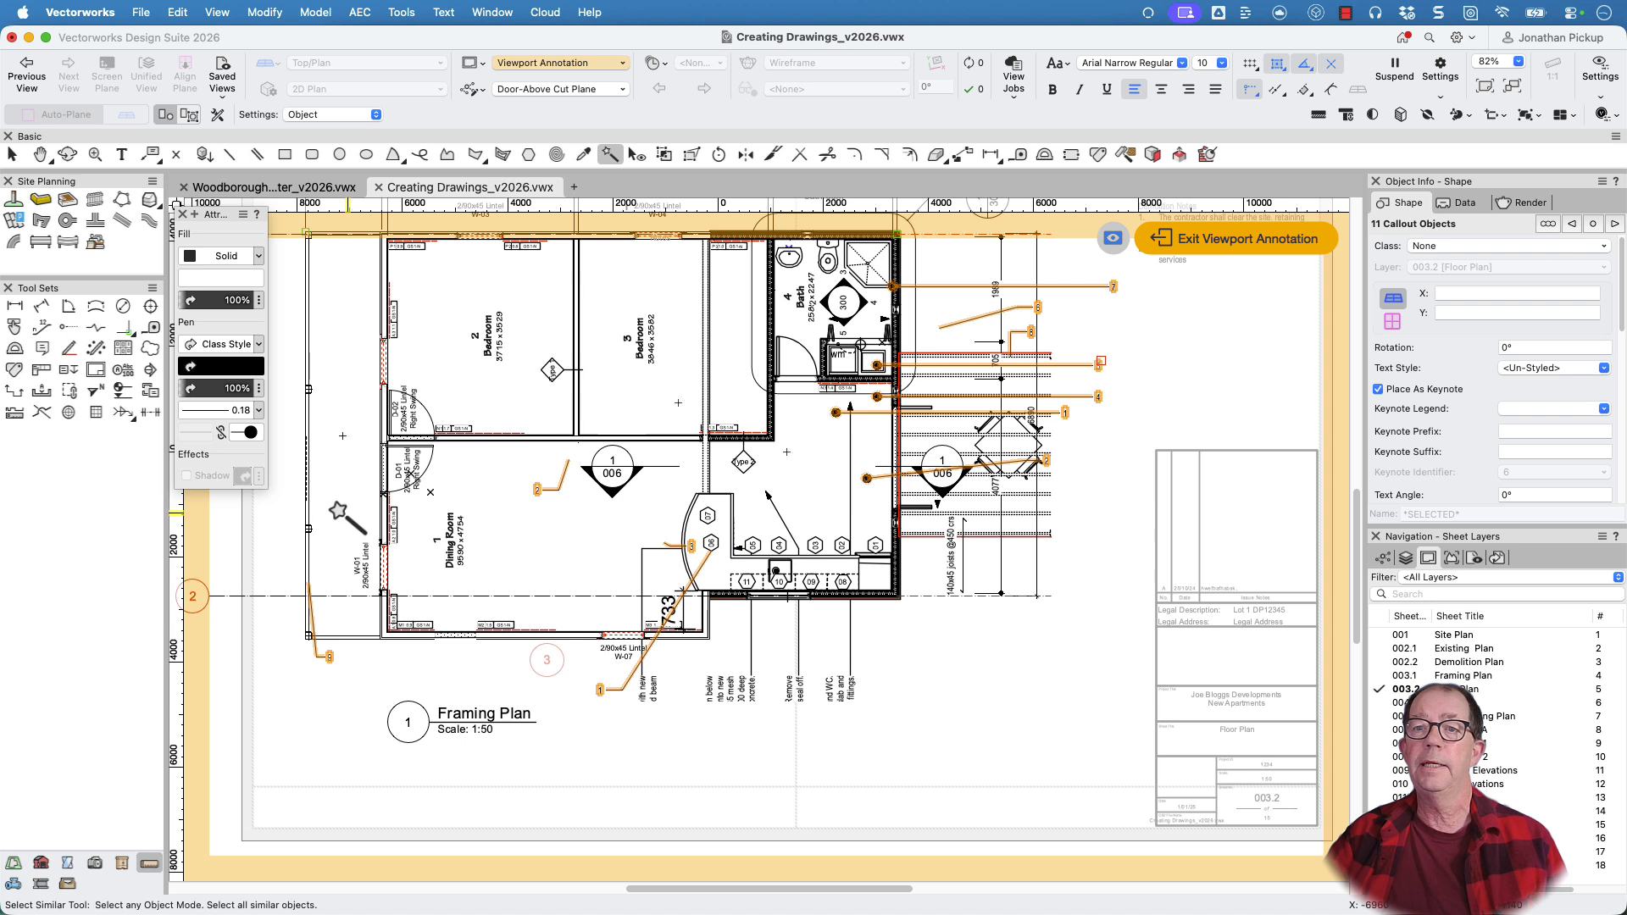
pyautogui.click(248, 431)
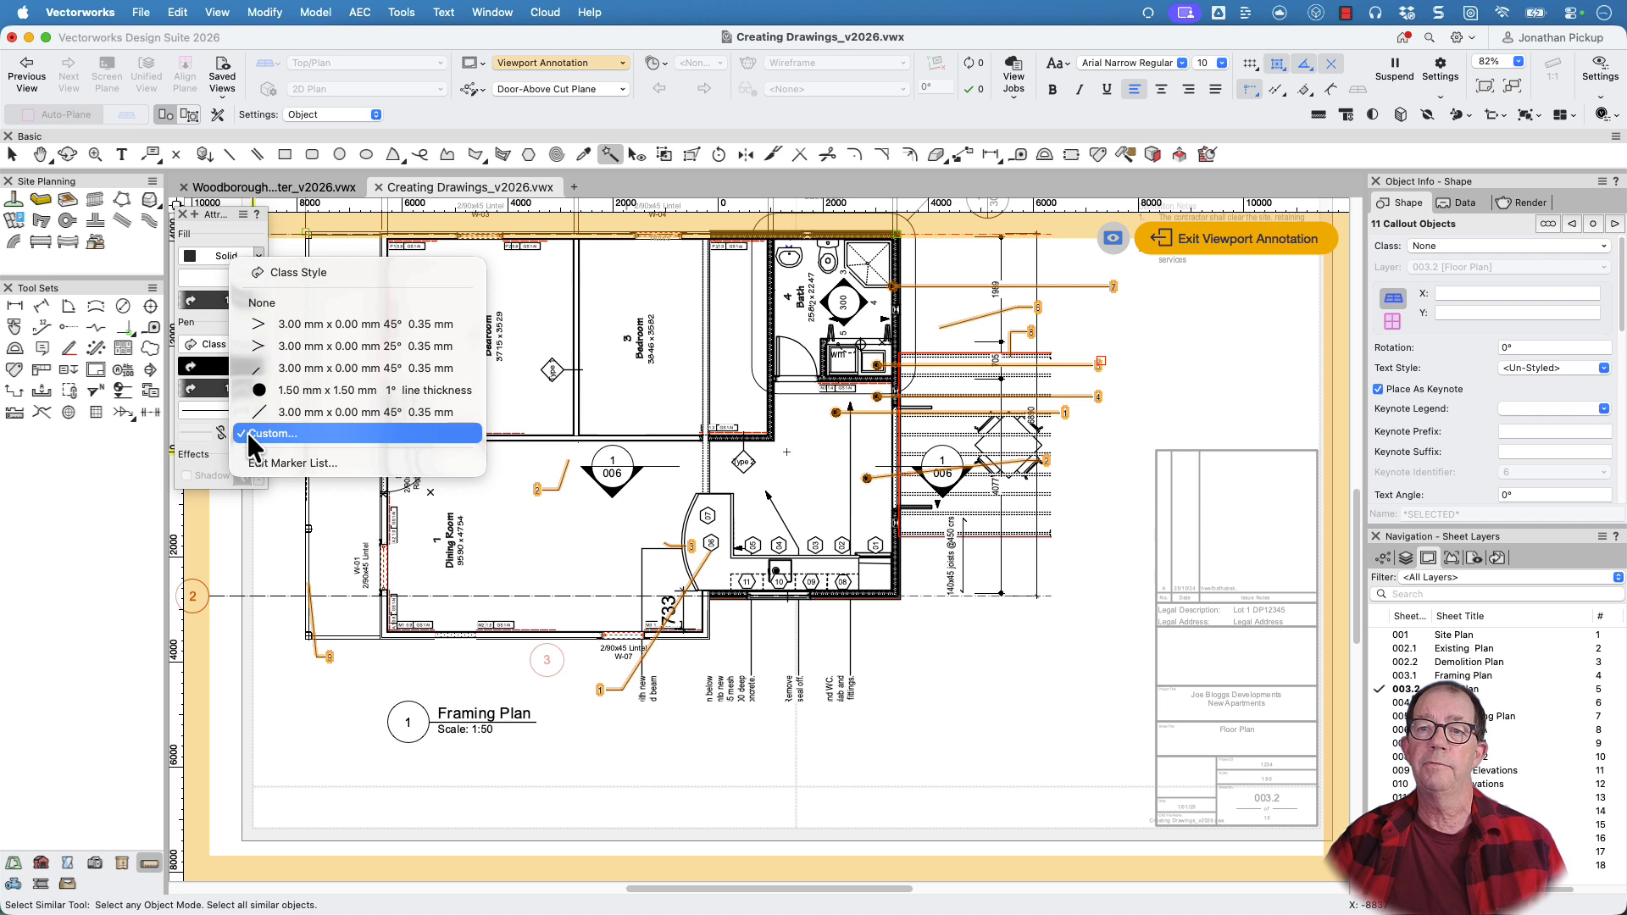
pyautogui.click(262, 325)
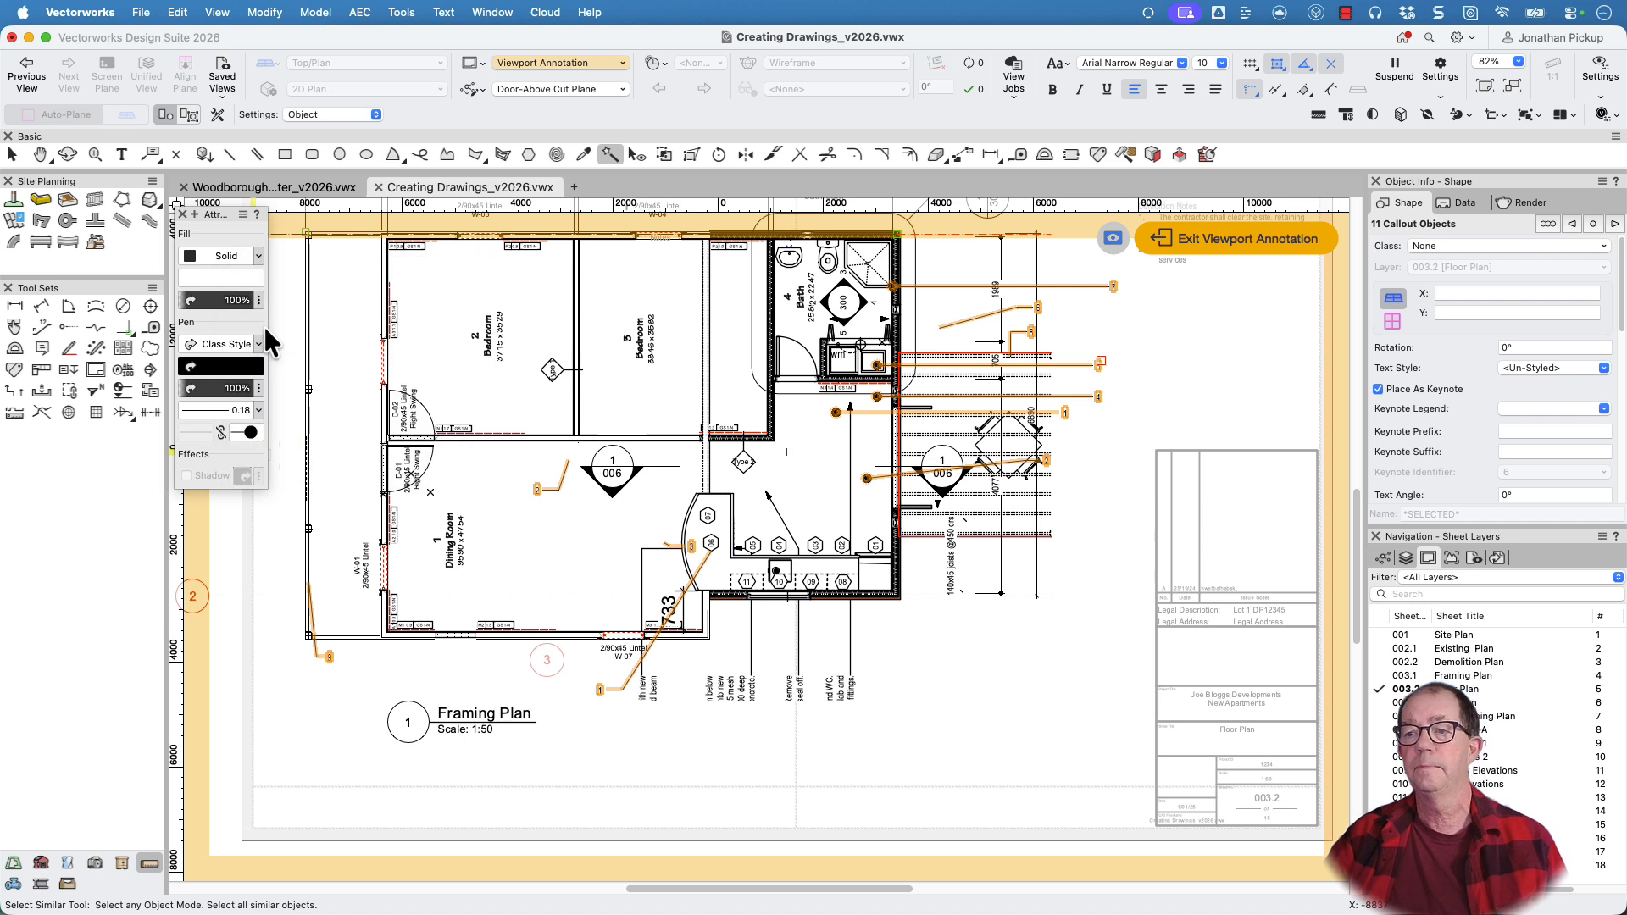
pyautogui.click(247, 433)
pyautogui.click(271, 502)
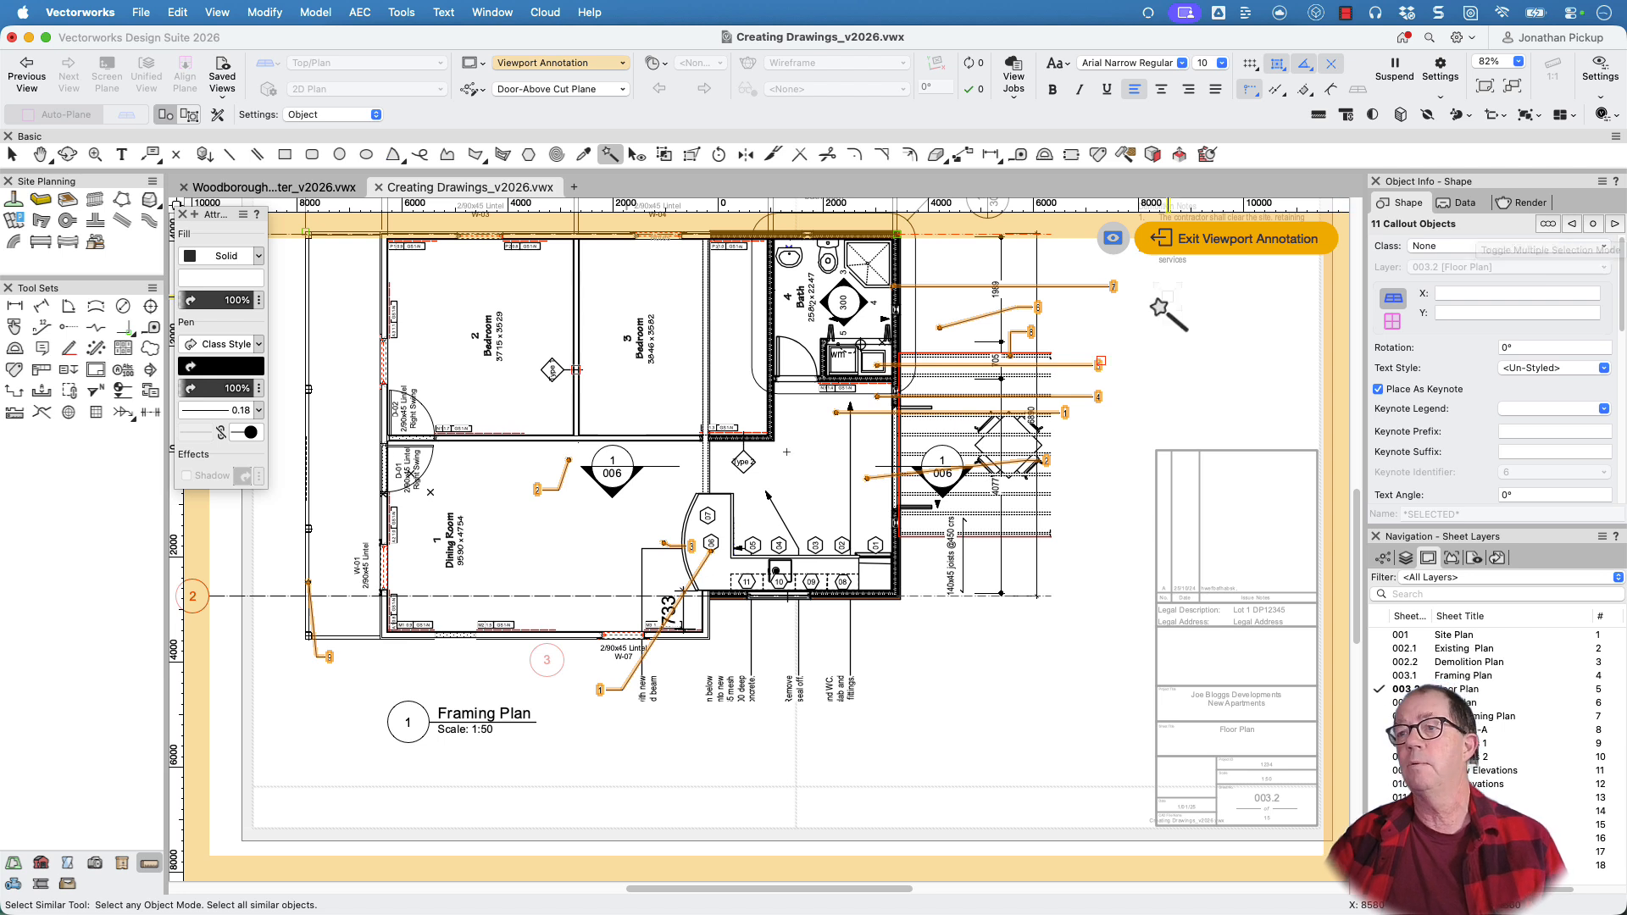
# Delete the Floor Plan Notes and Demolition Notes keynote legends from the sheet layer
pyautogui.scroll(-2, 1098, 336)
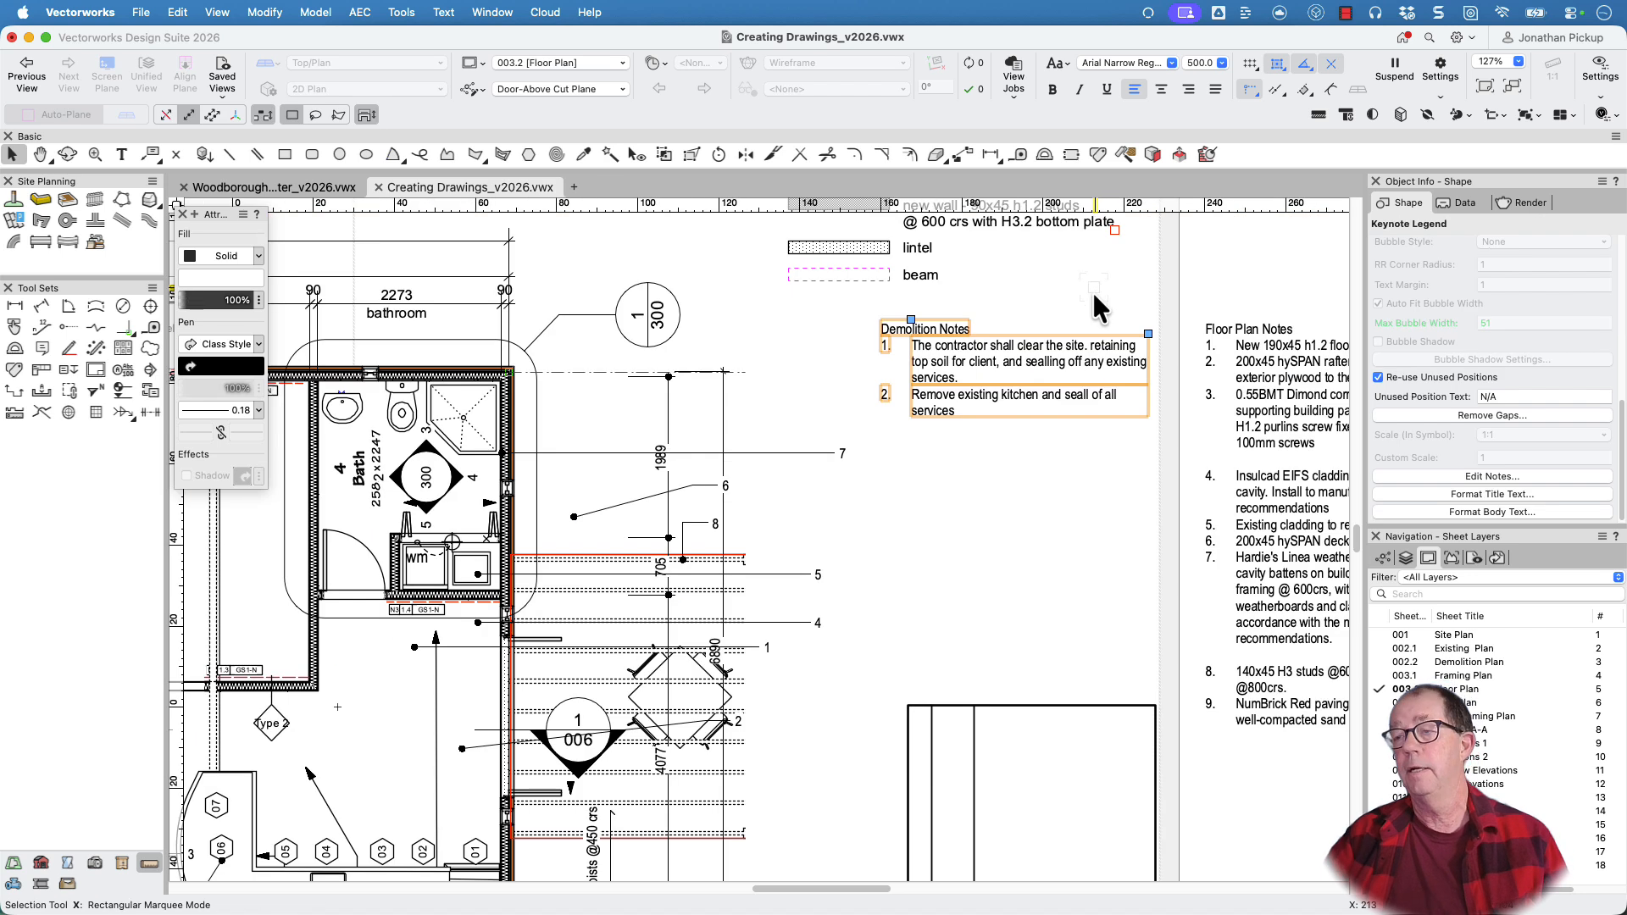
pyautogui.scroll(-3, 1104, 373)
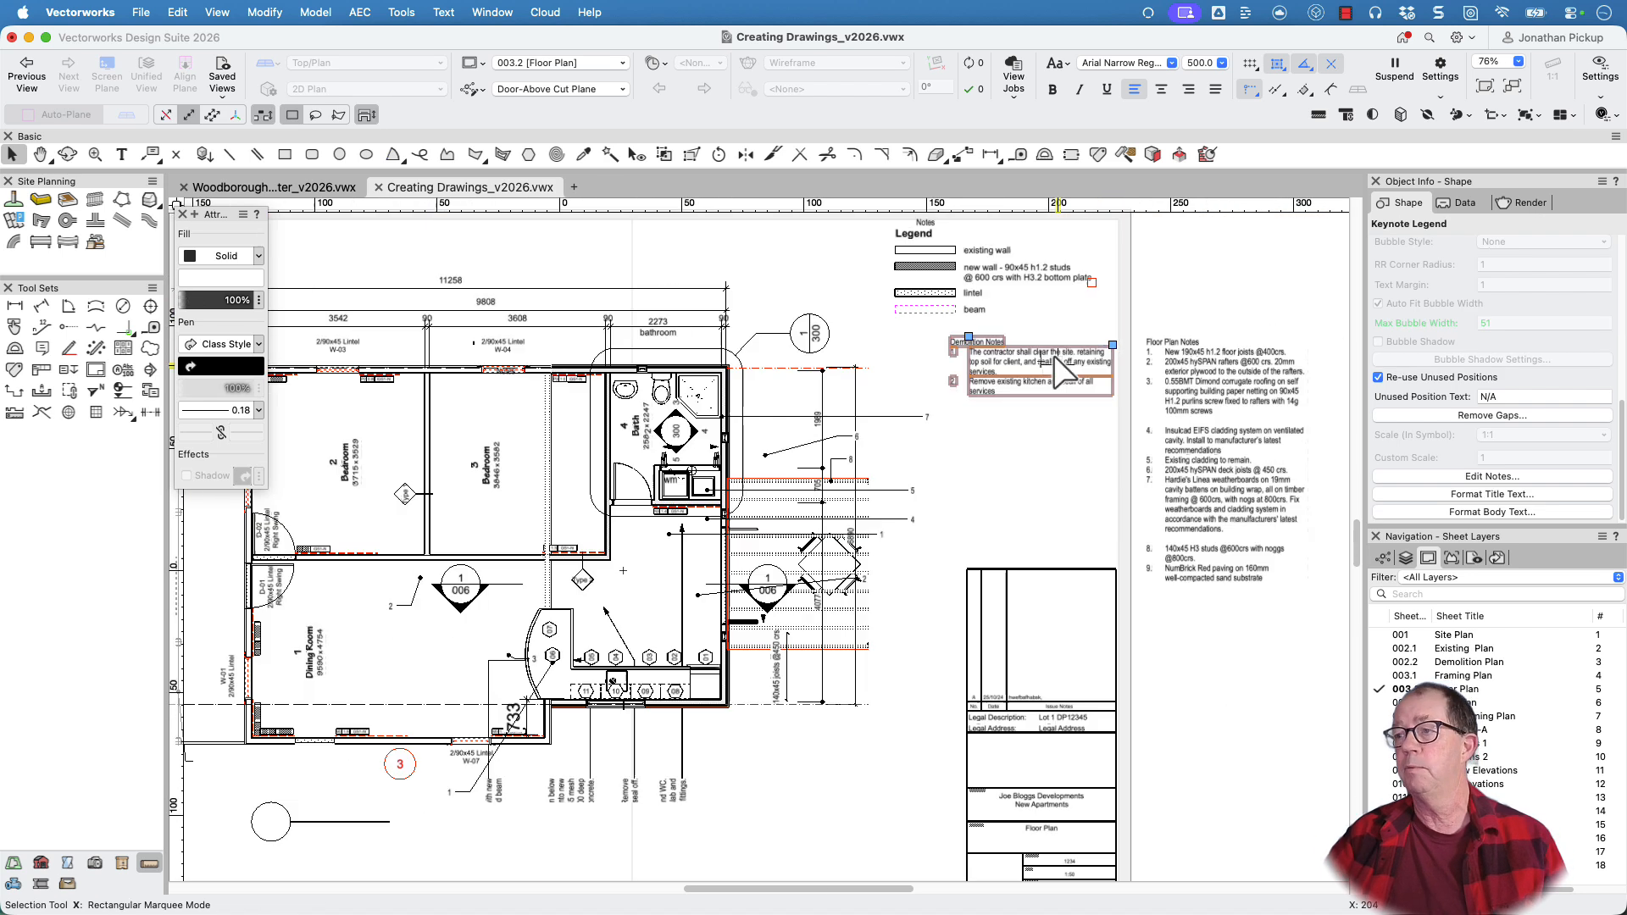
pyautogui.click(1224, 394)
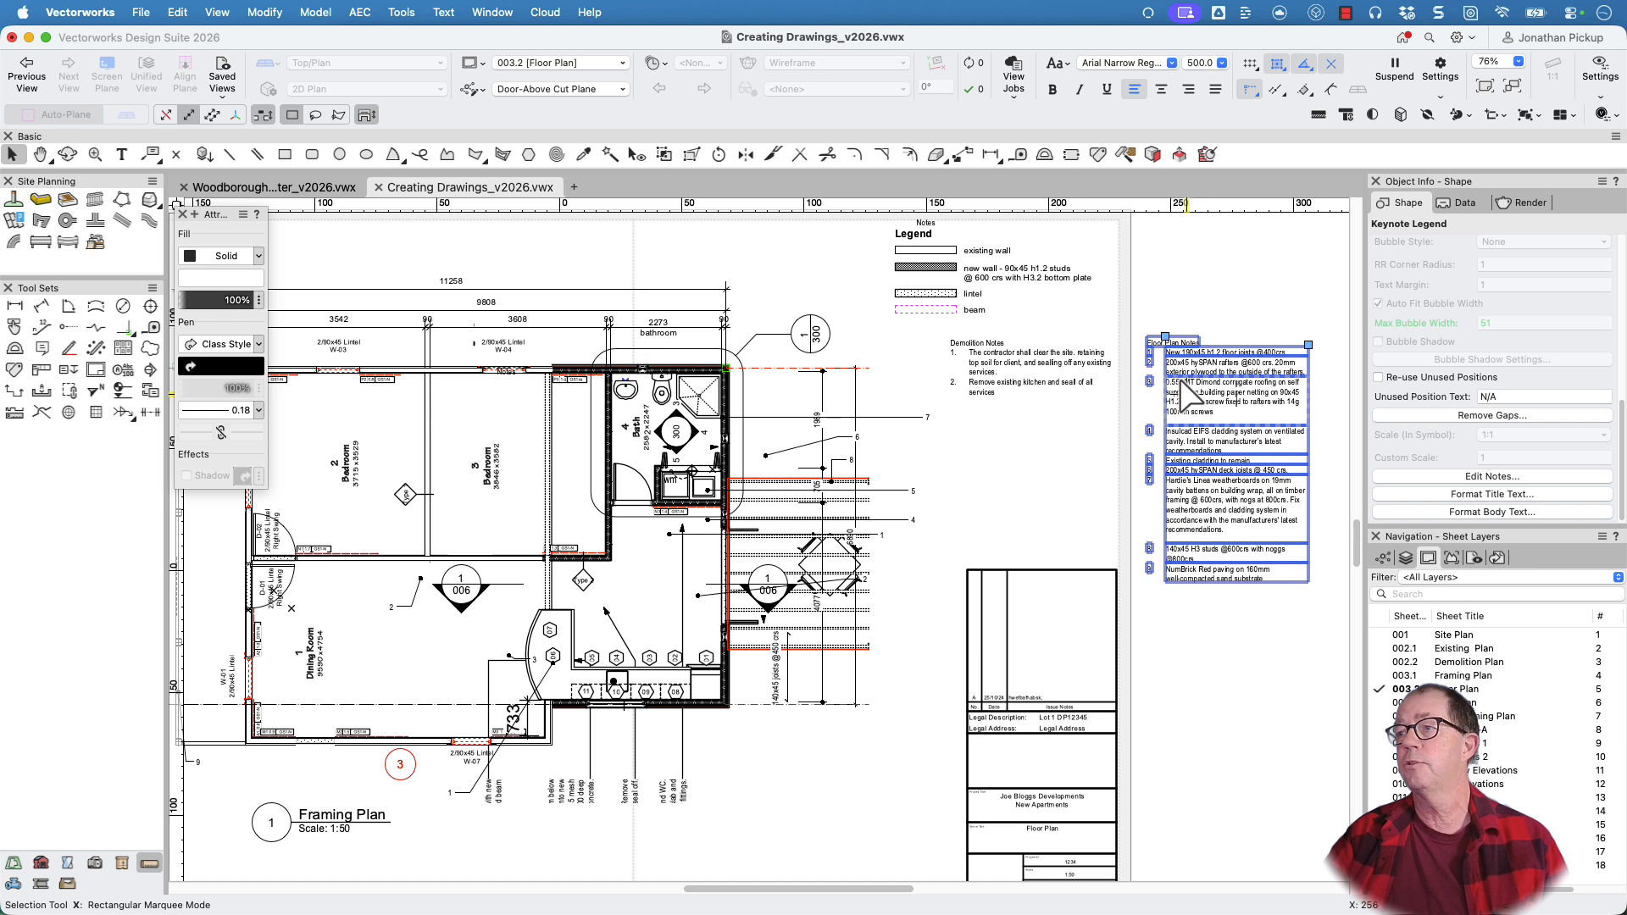
pyautogui.press('Delete')
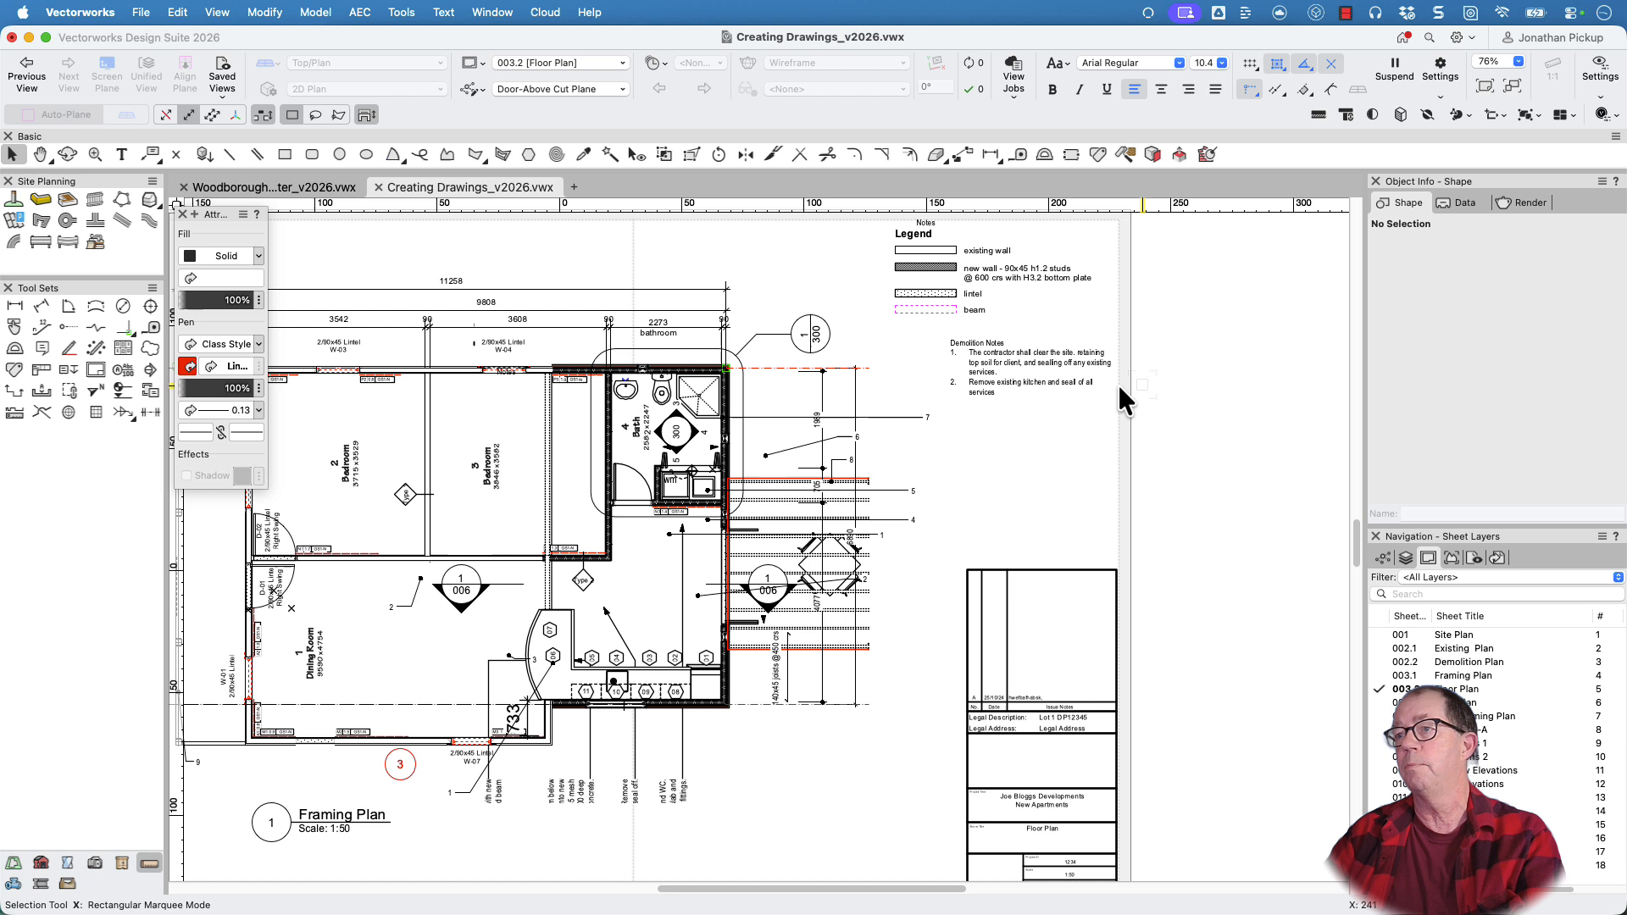
pyautogui.click(1042, 371)
pyautogui.press('Delete')
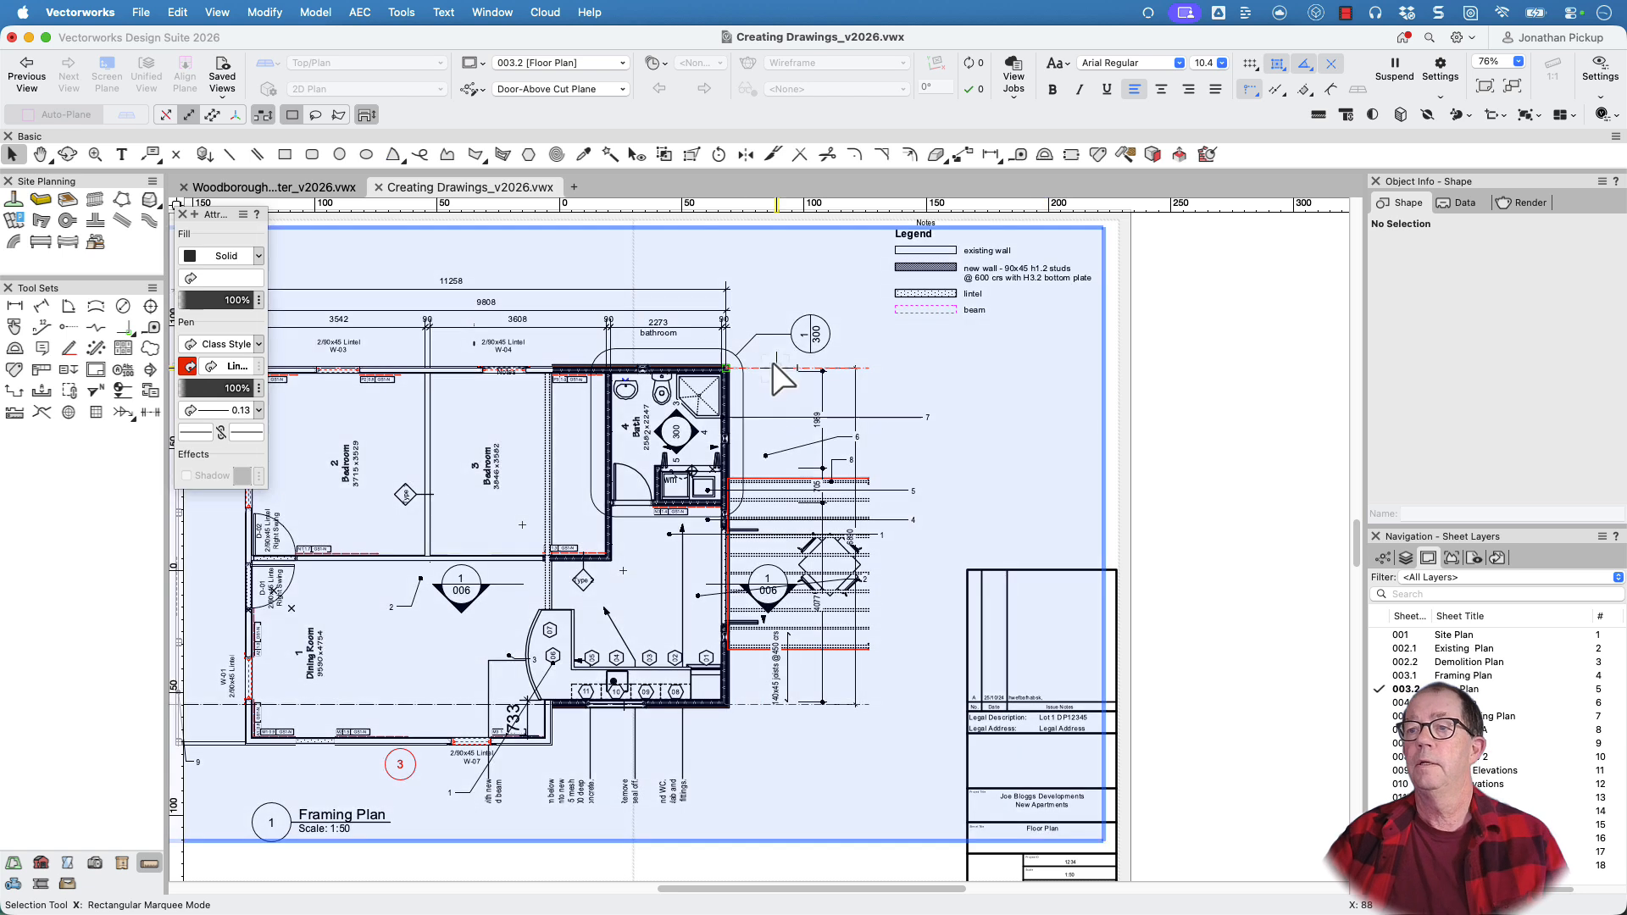
# Select all callouts in the viewport's annotations and turn Place As Keynote off and back on for the whole group
pyautogui.doubleClick(781, 366)
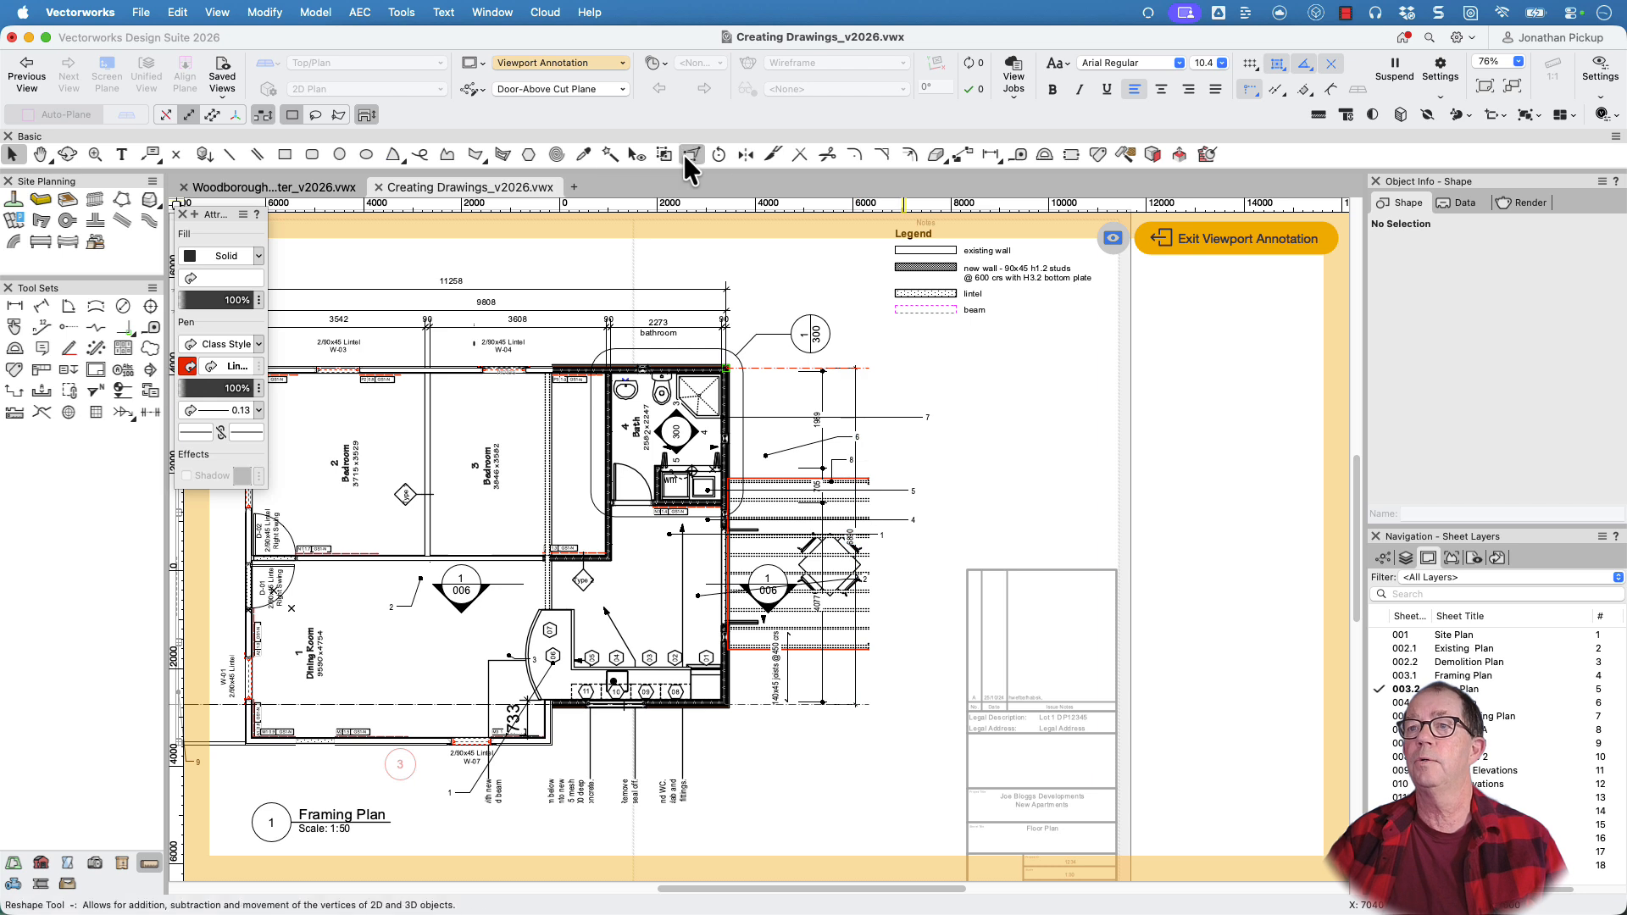
pyautogui.click(610, 154)
pyautogui.click(928, 418)
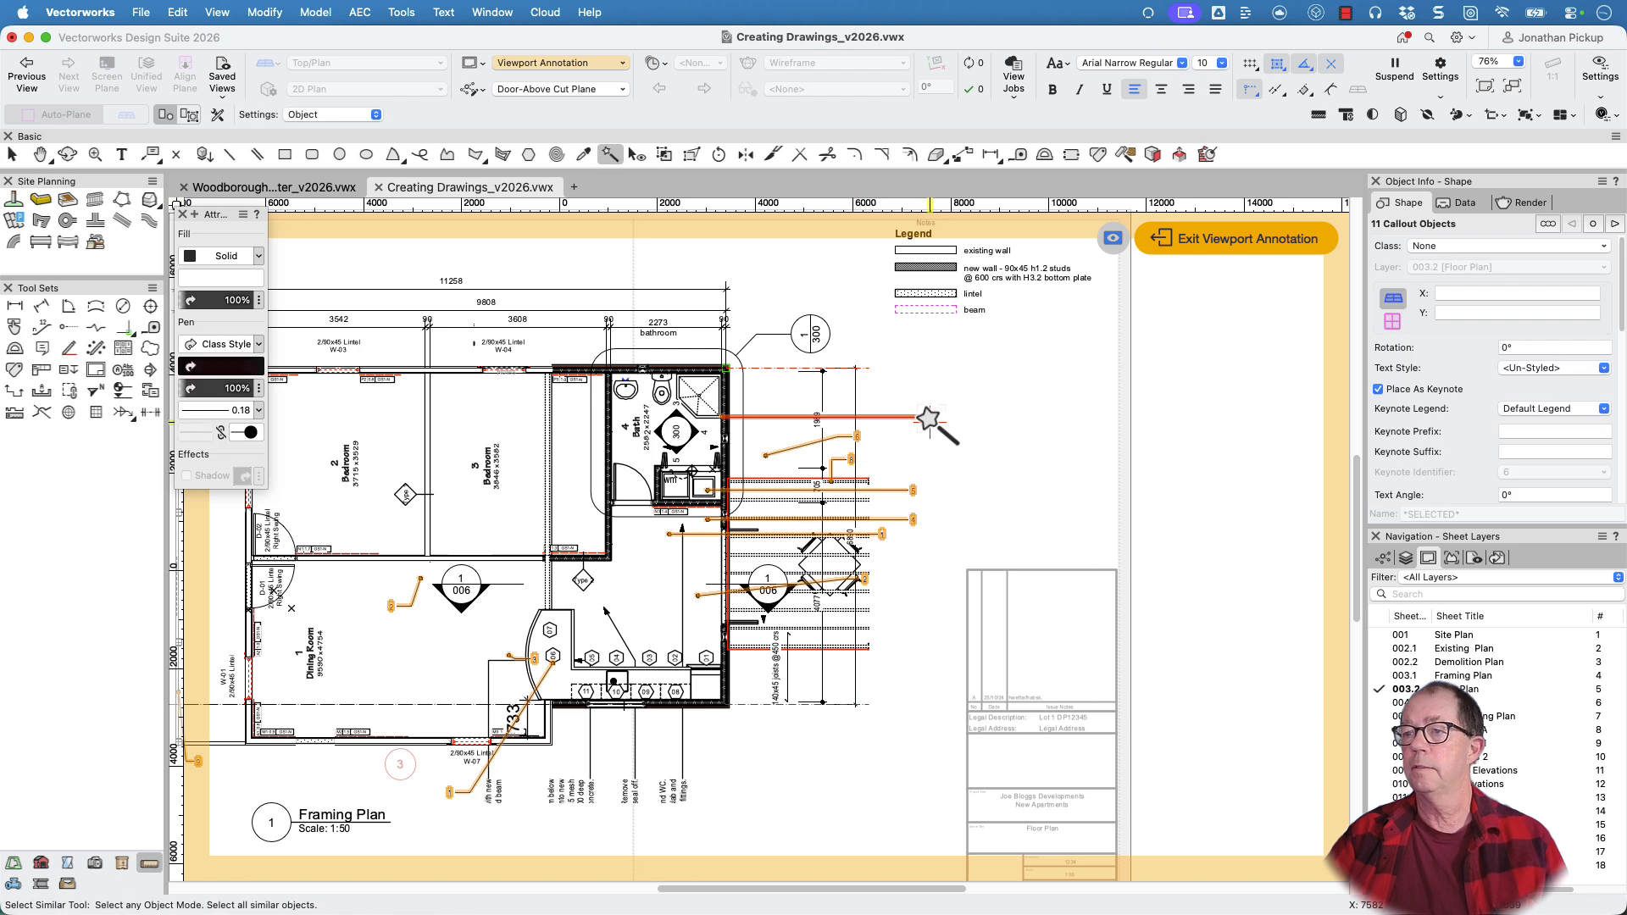
pyautogui.click(1379, 390)
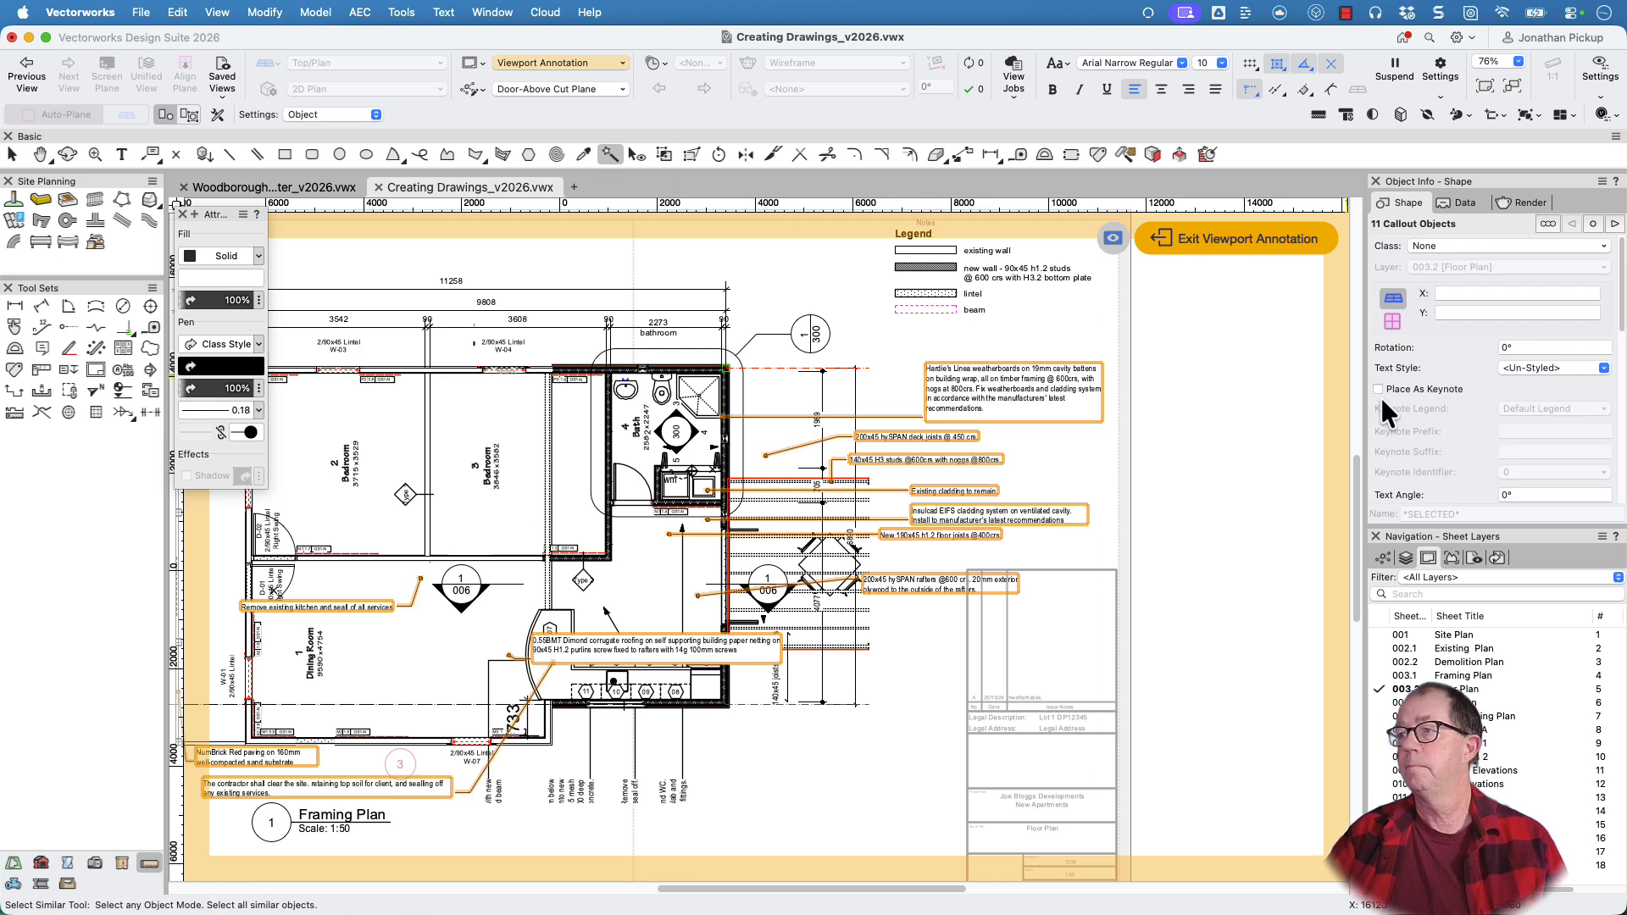
pyautogui.click(1378, 389)
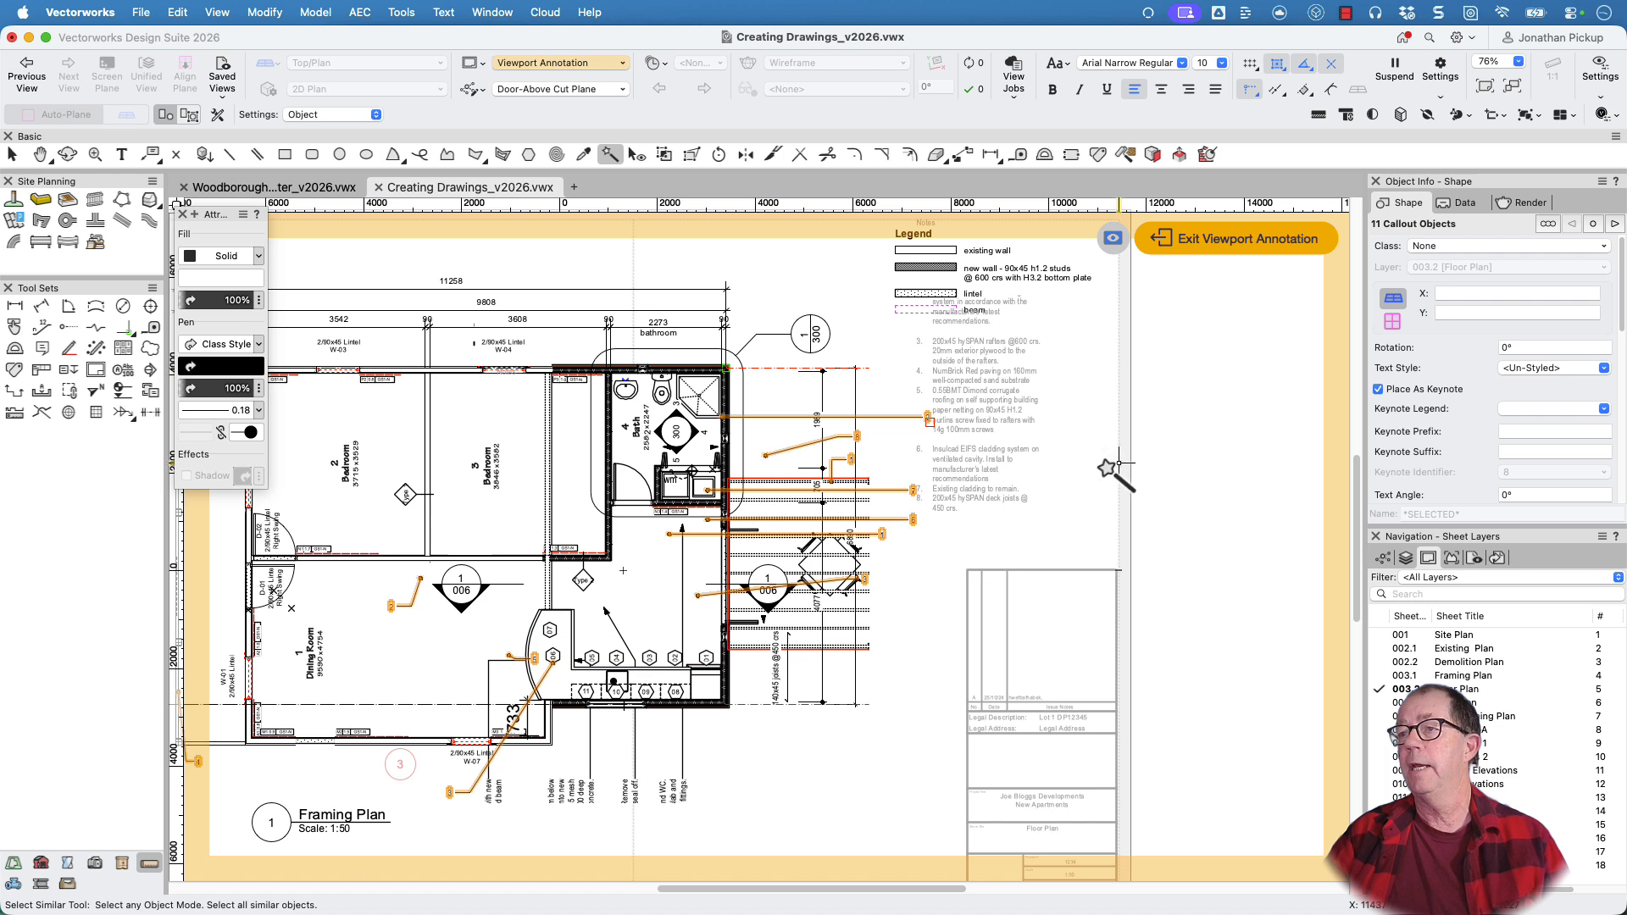
# Exit the viewport annotations and move the Notes keynote legend off the drawing to the blank area beside the sheet border
pyautogui.click(1217, 239)
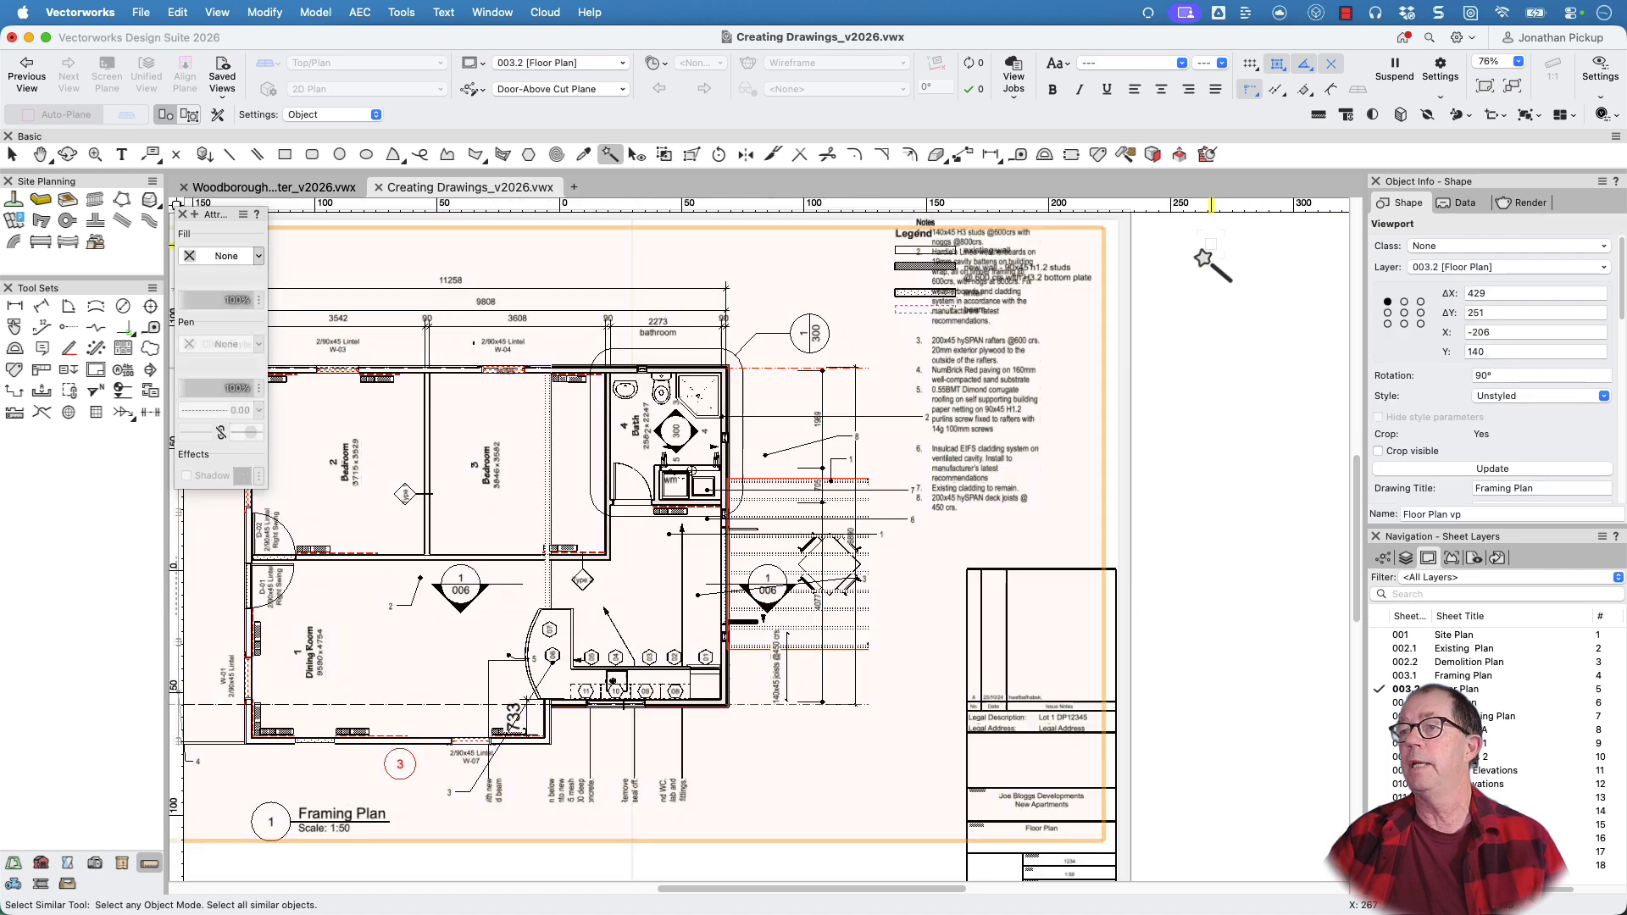
pyautogui.moveTo(984, 414)
pyautogui.mouseDown()
pyautogui.moveTo(1162, 454)
pyautogui.moveTo(1253, 454)
pyautogui.mouseUp()
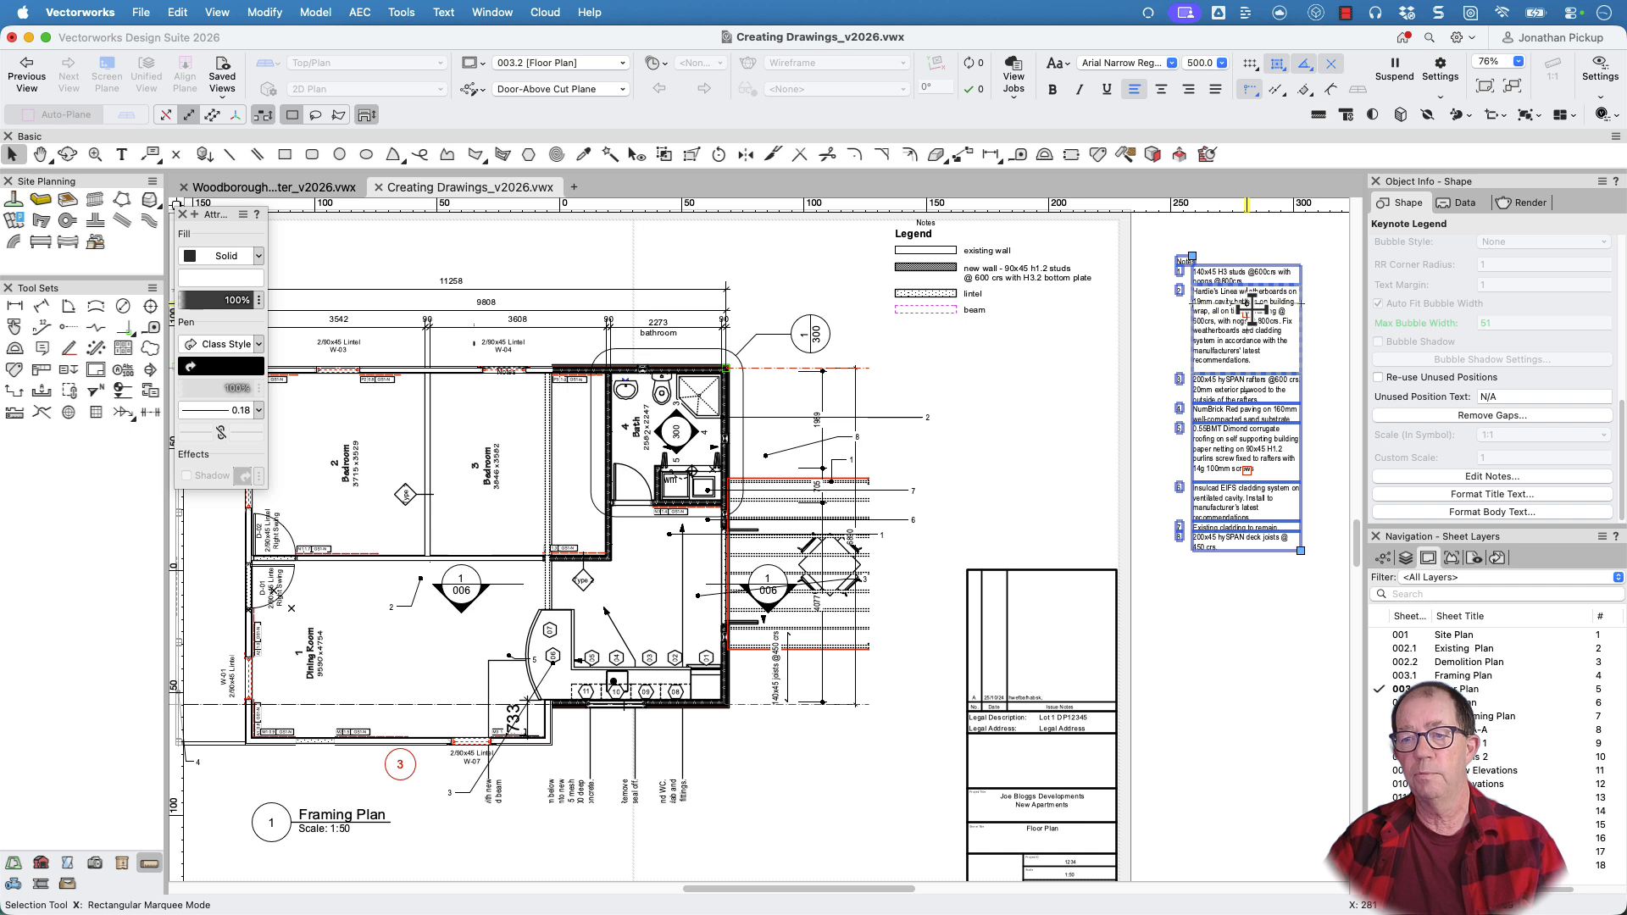
pyautogui.scroll(-5, 1033, 559)
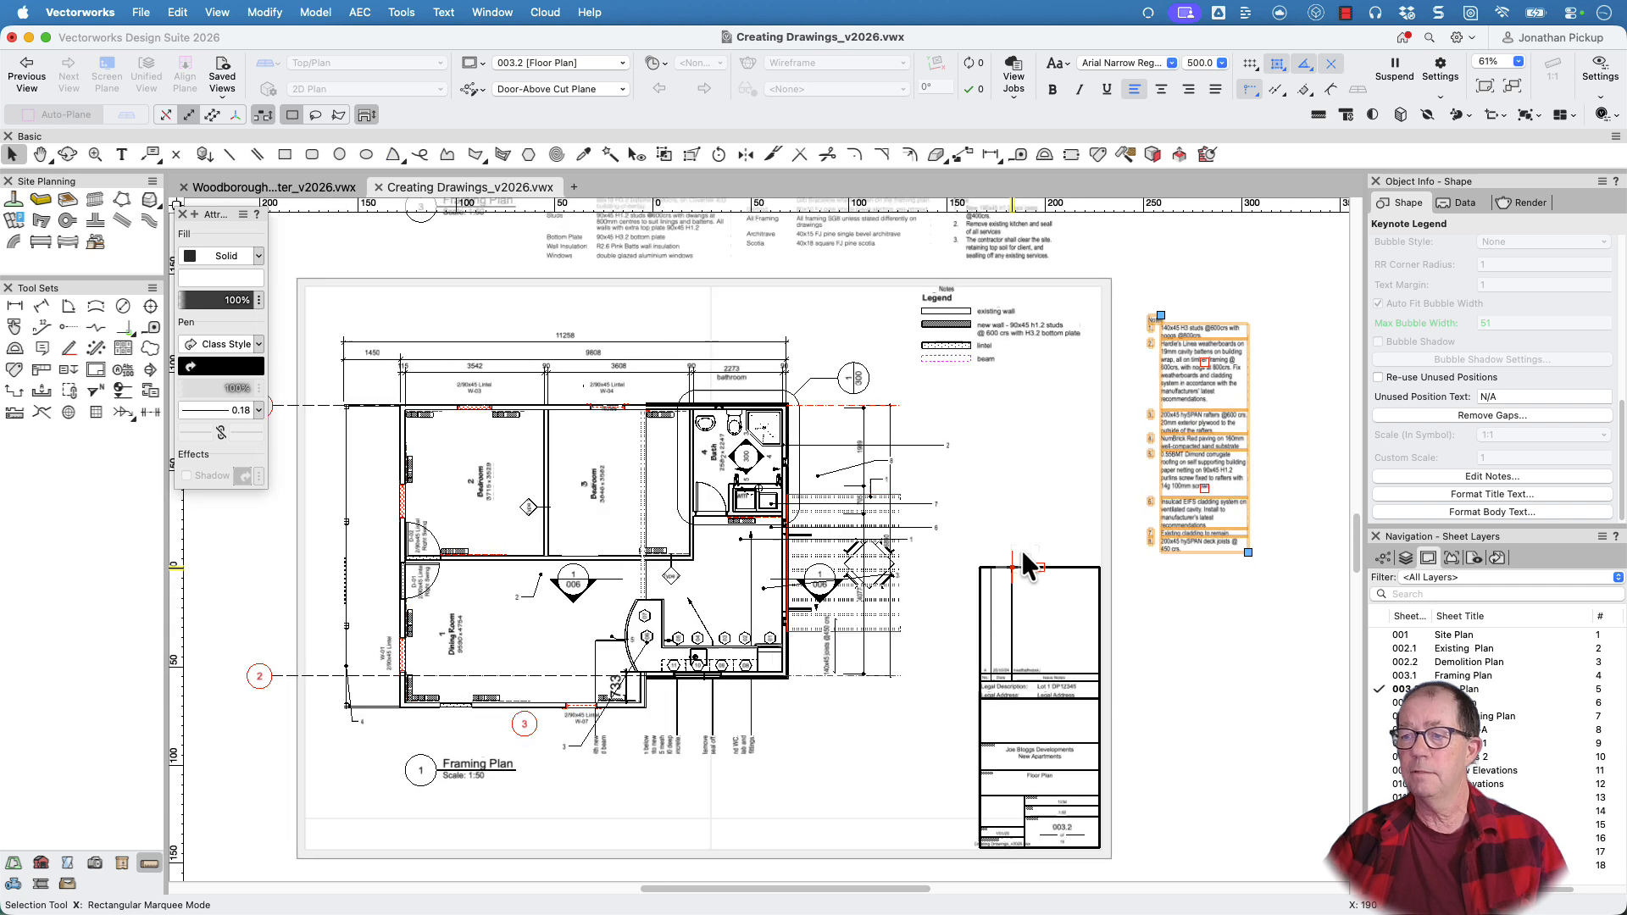
# Replace the EIFS cladding callout's note with the Doors/Windows database note in the viewport annotations, and exit the annotations
pyautogui.scroll(8, 939, 547)
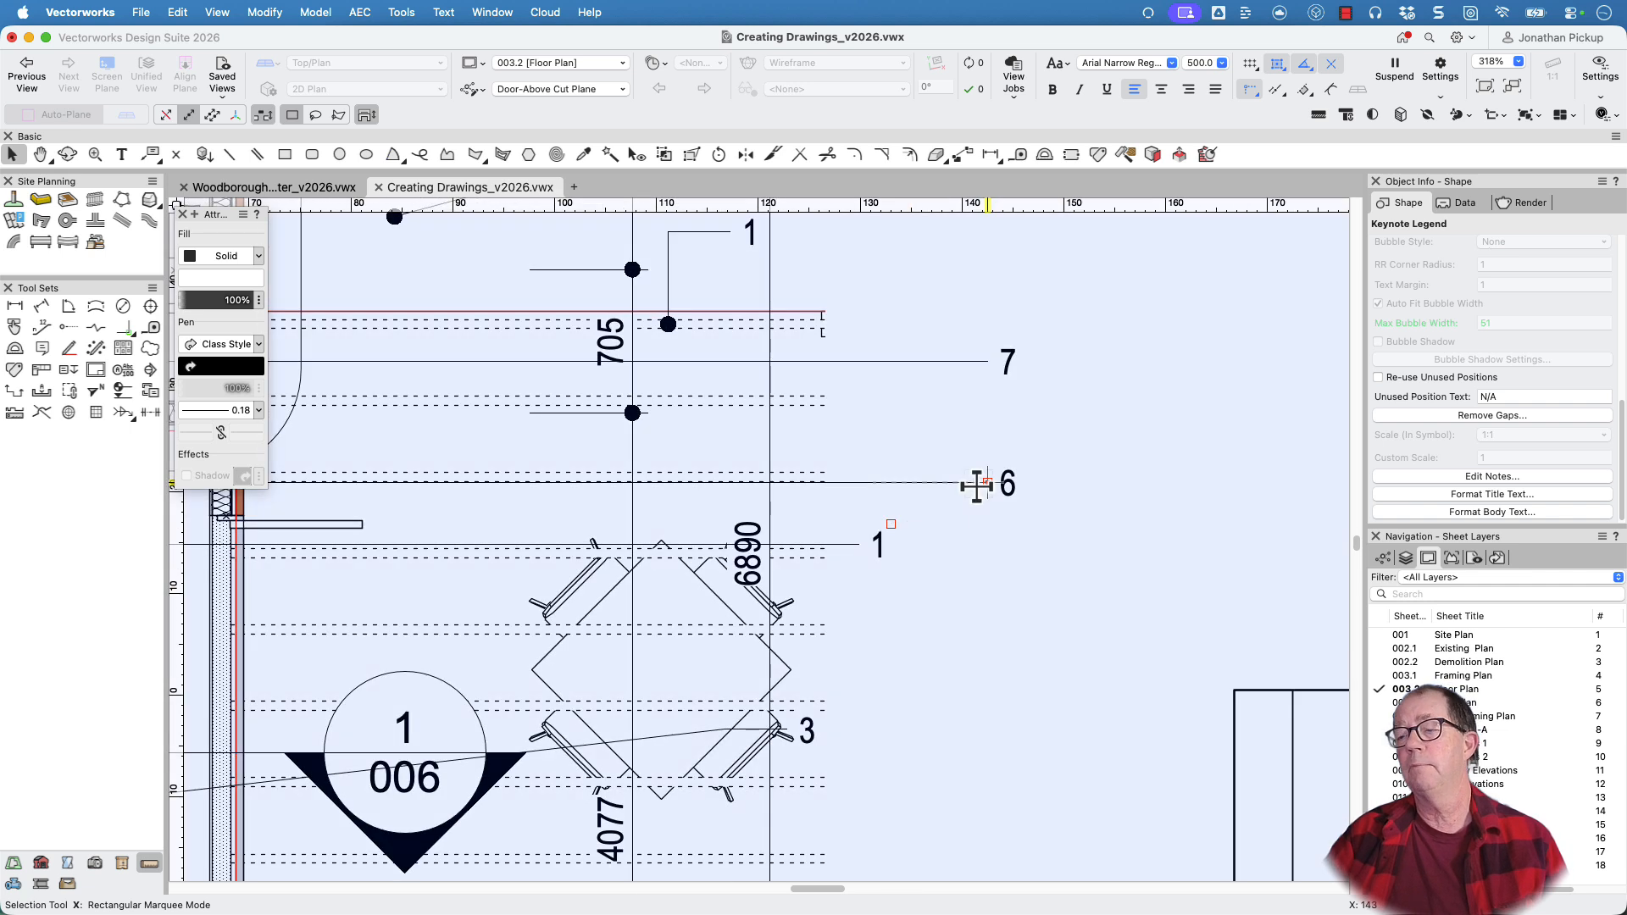
pyautogui.doubleClick(977, 485)
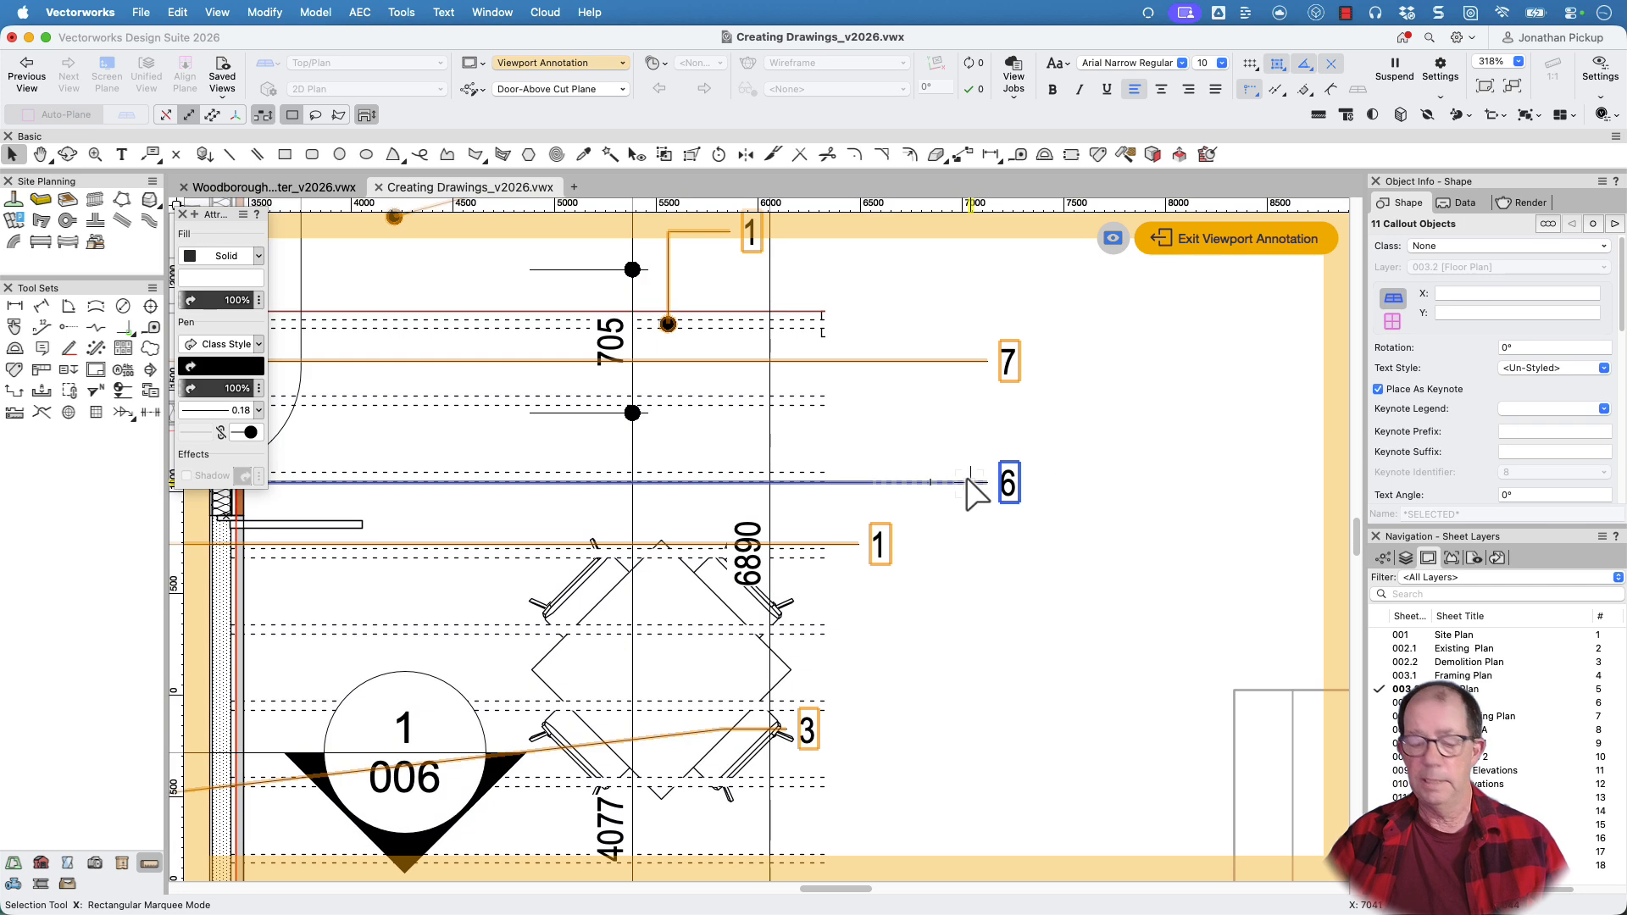
pyautogui.click(1172, 380)
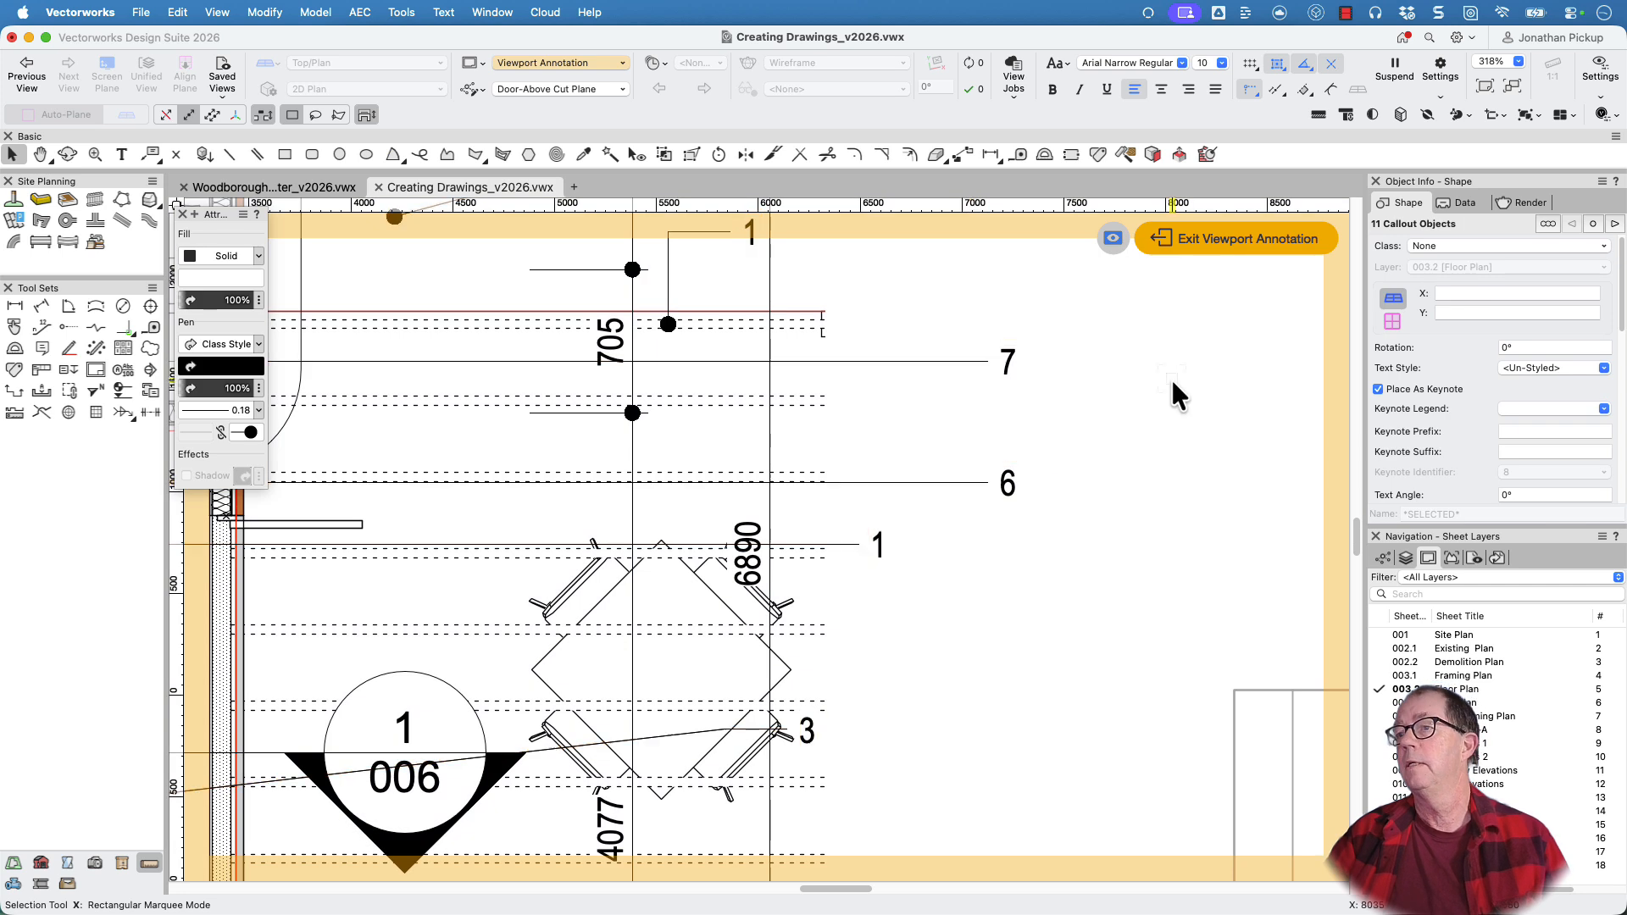
pyautogui.scroll(-5, 951, 483)
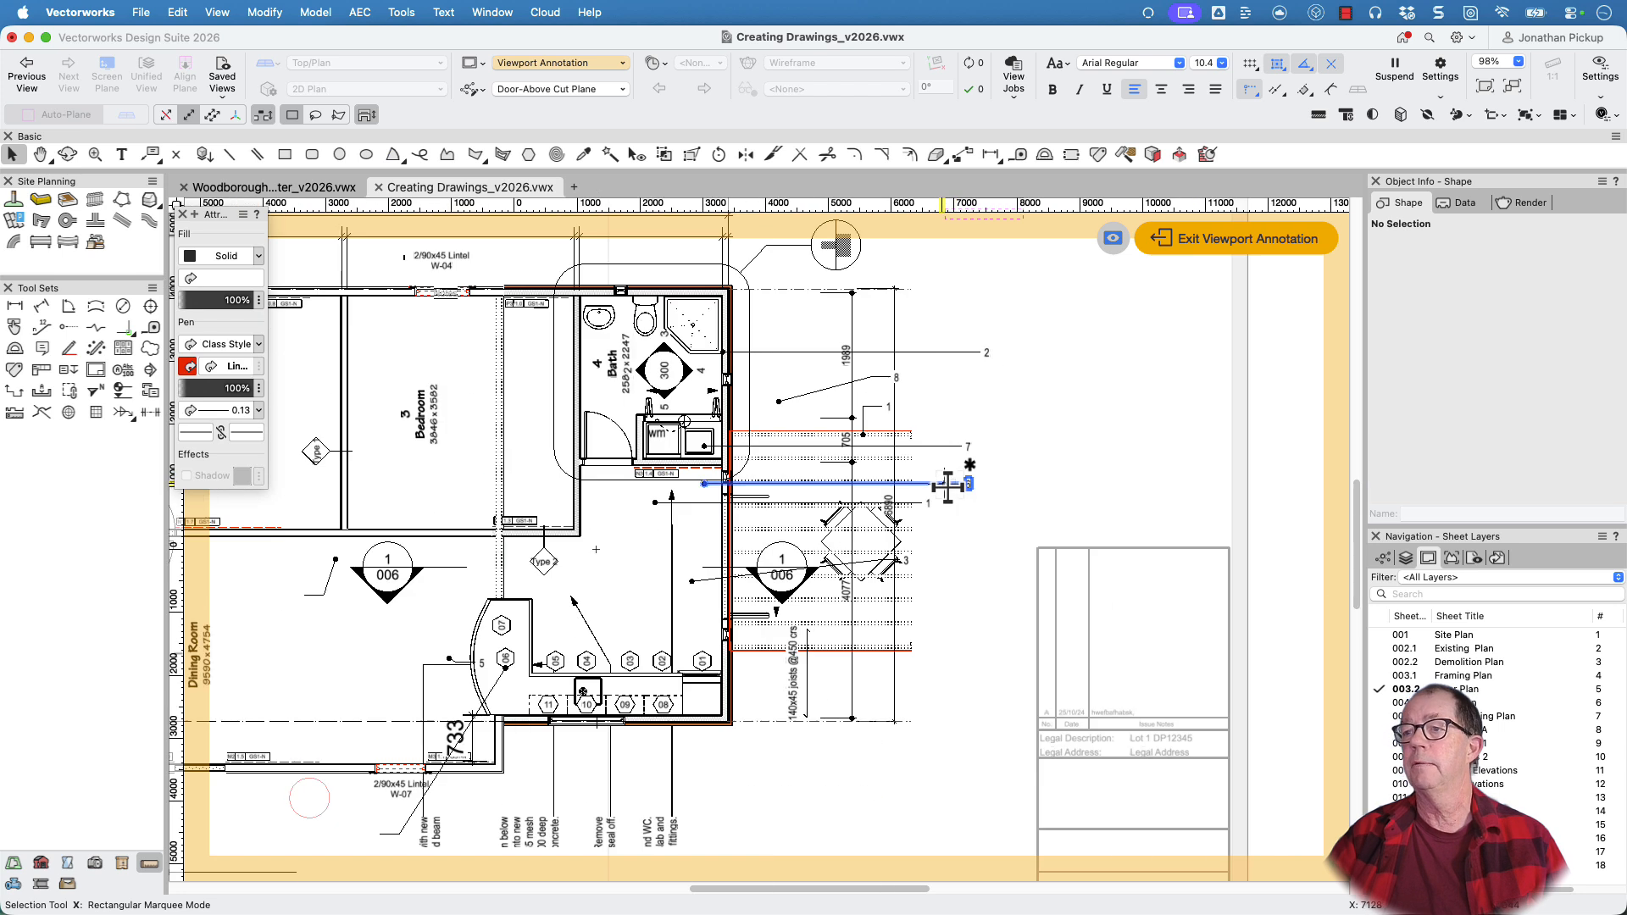
pyautogui.doubleClick(946, 484)
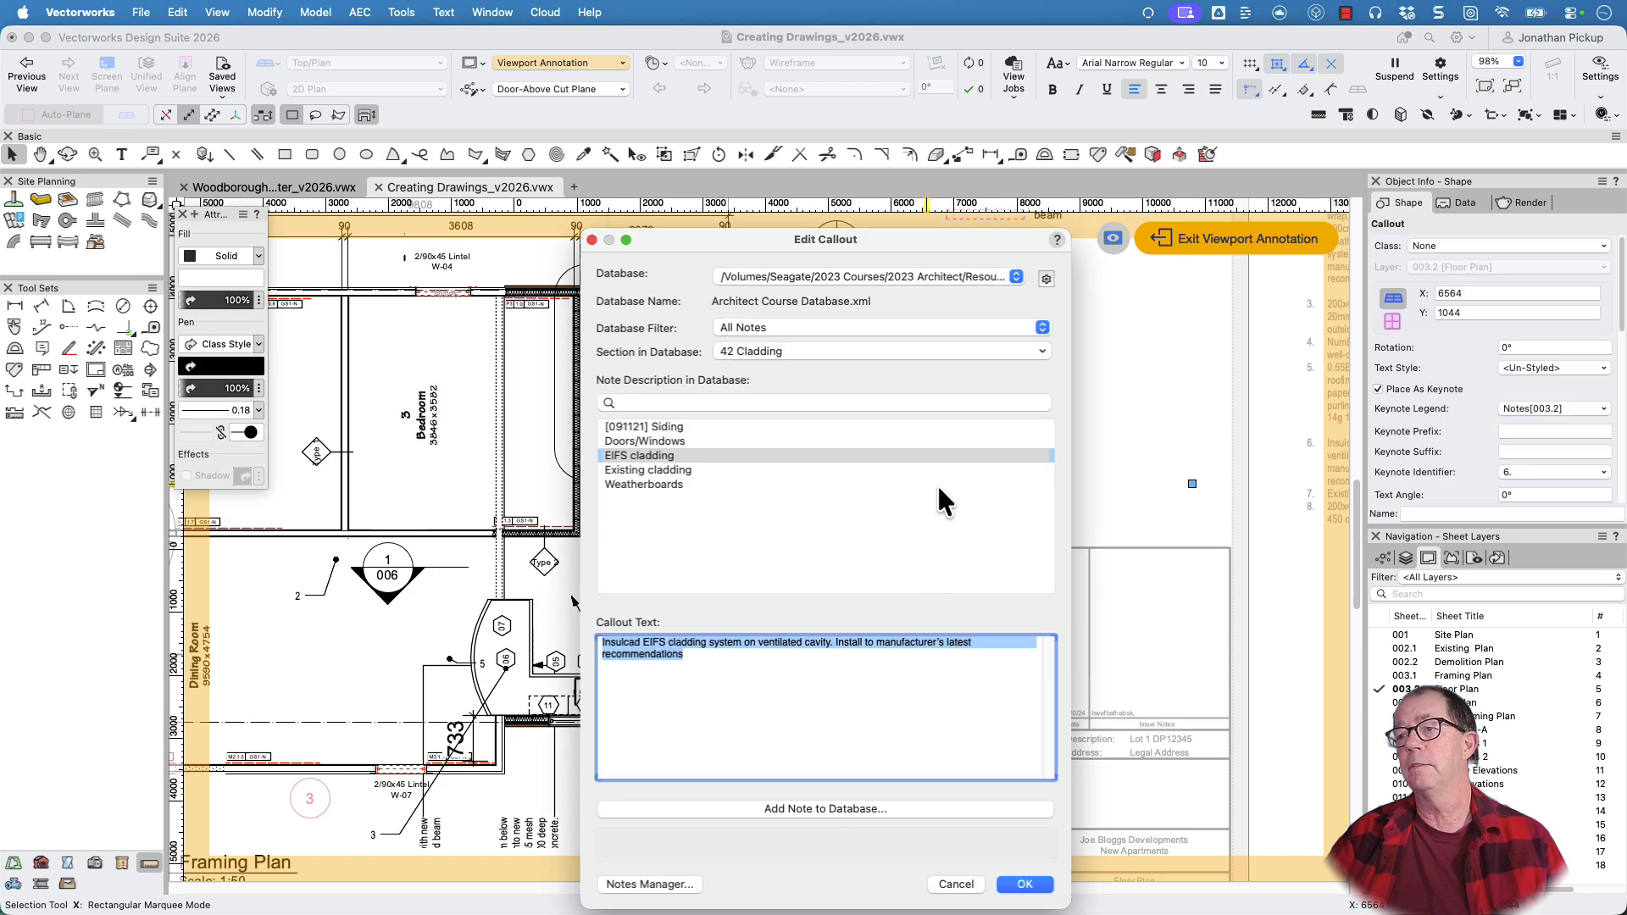
pyautogui.click(644, 442)
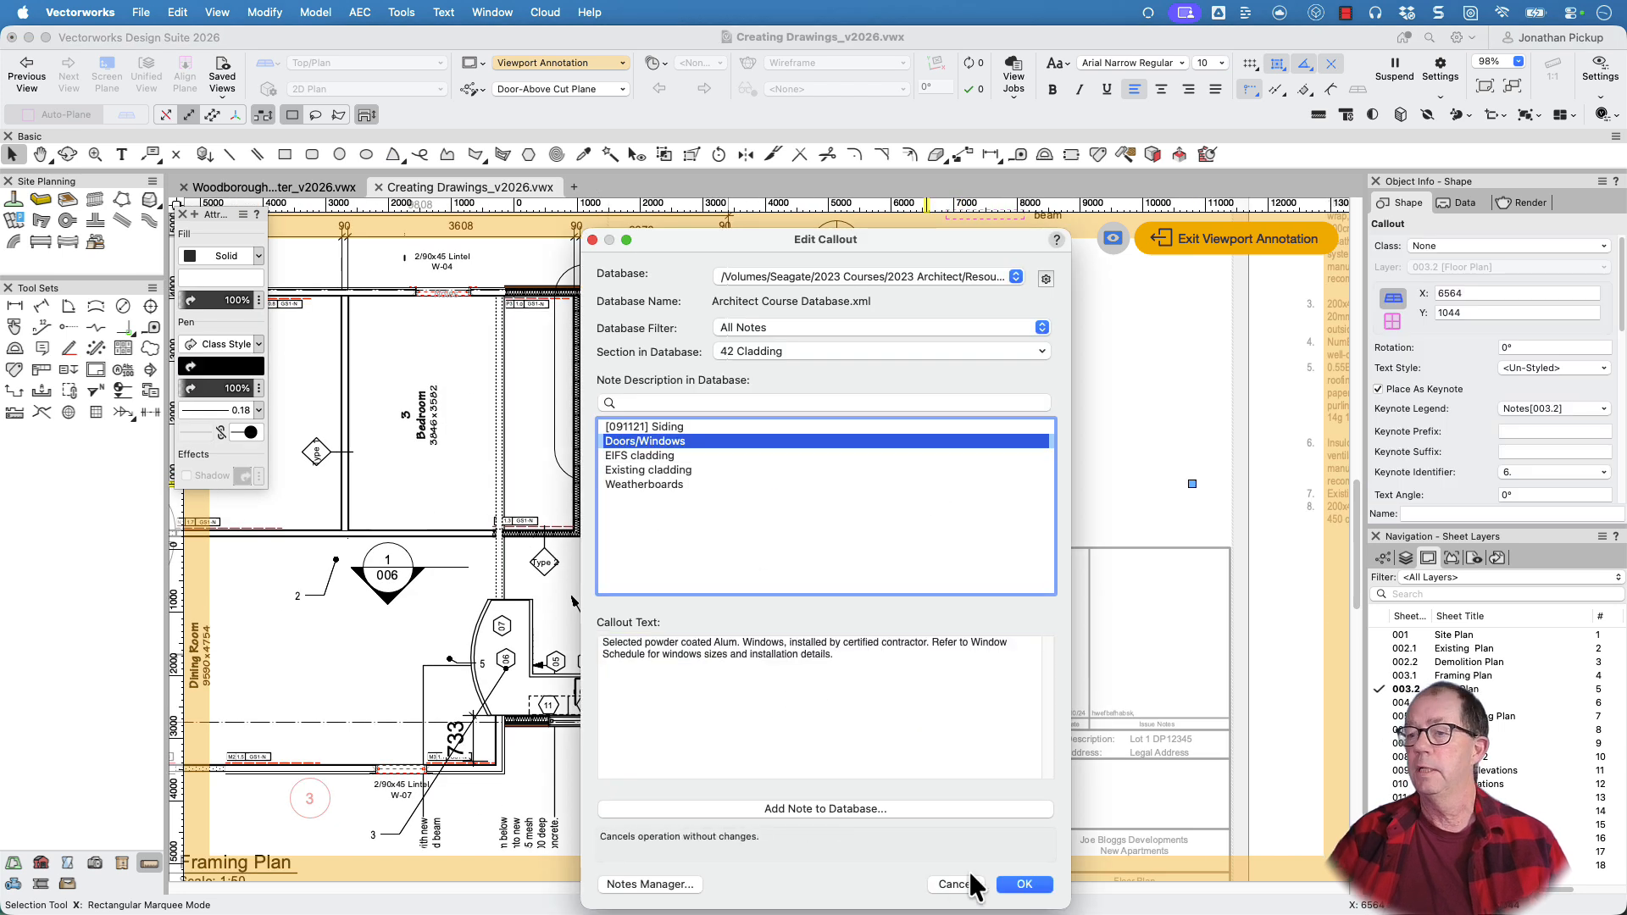
pyautogui.click(1023, 884)
pyautogui.click(1035, 580)
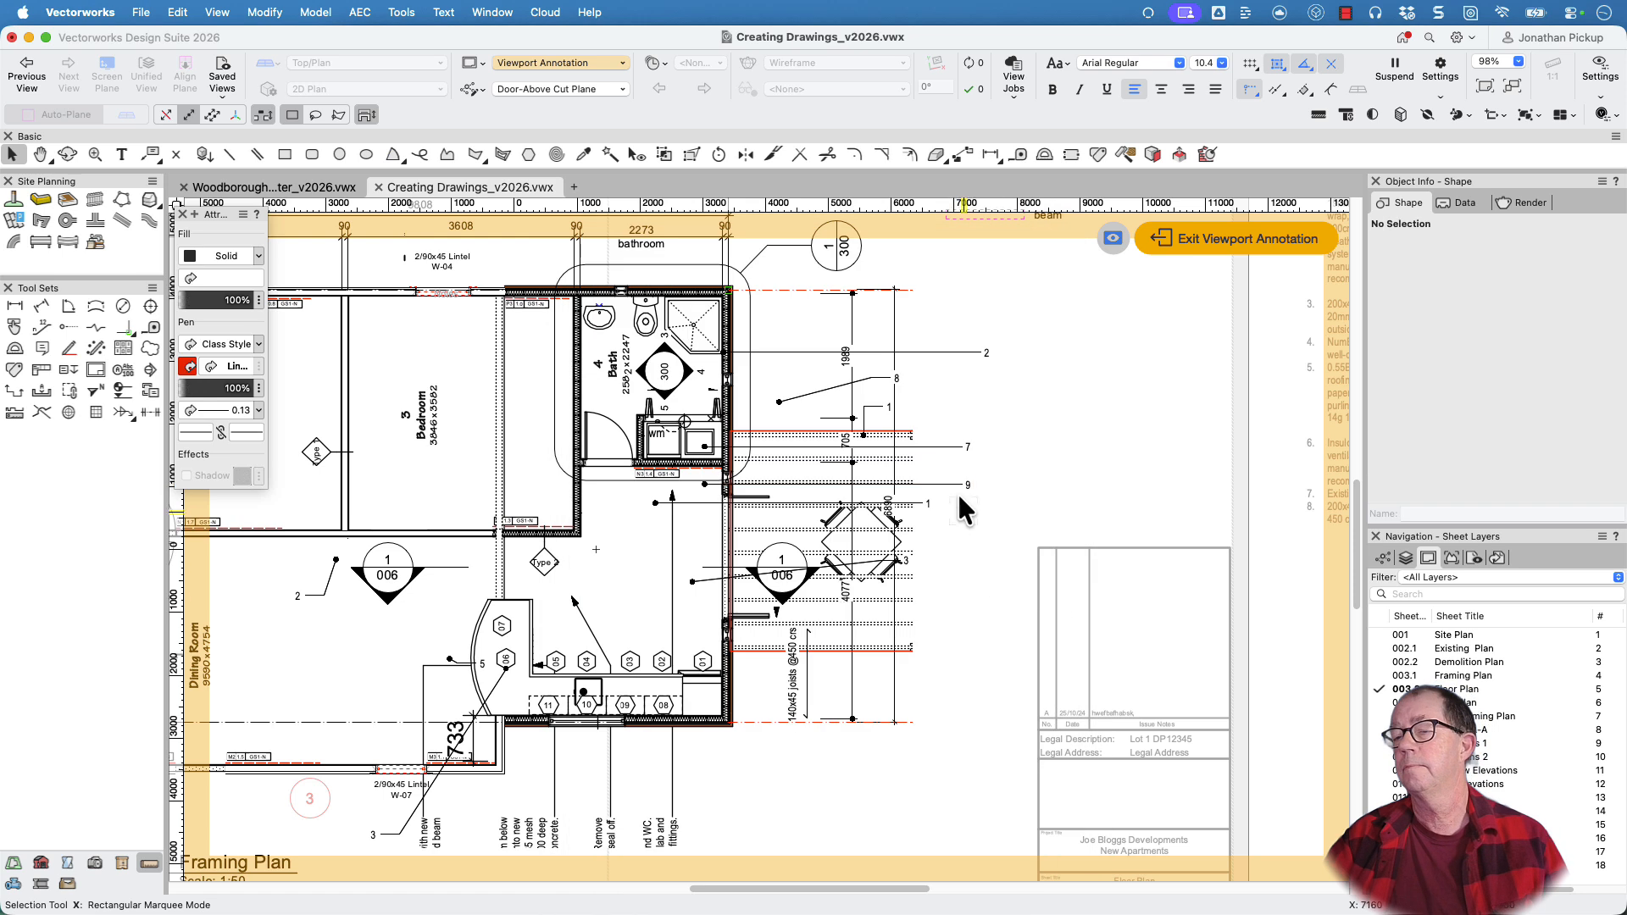
pyautogui.scroll(4, 952, 456)
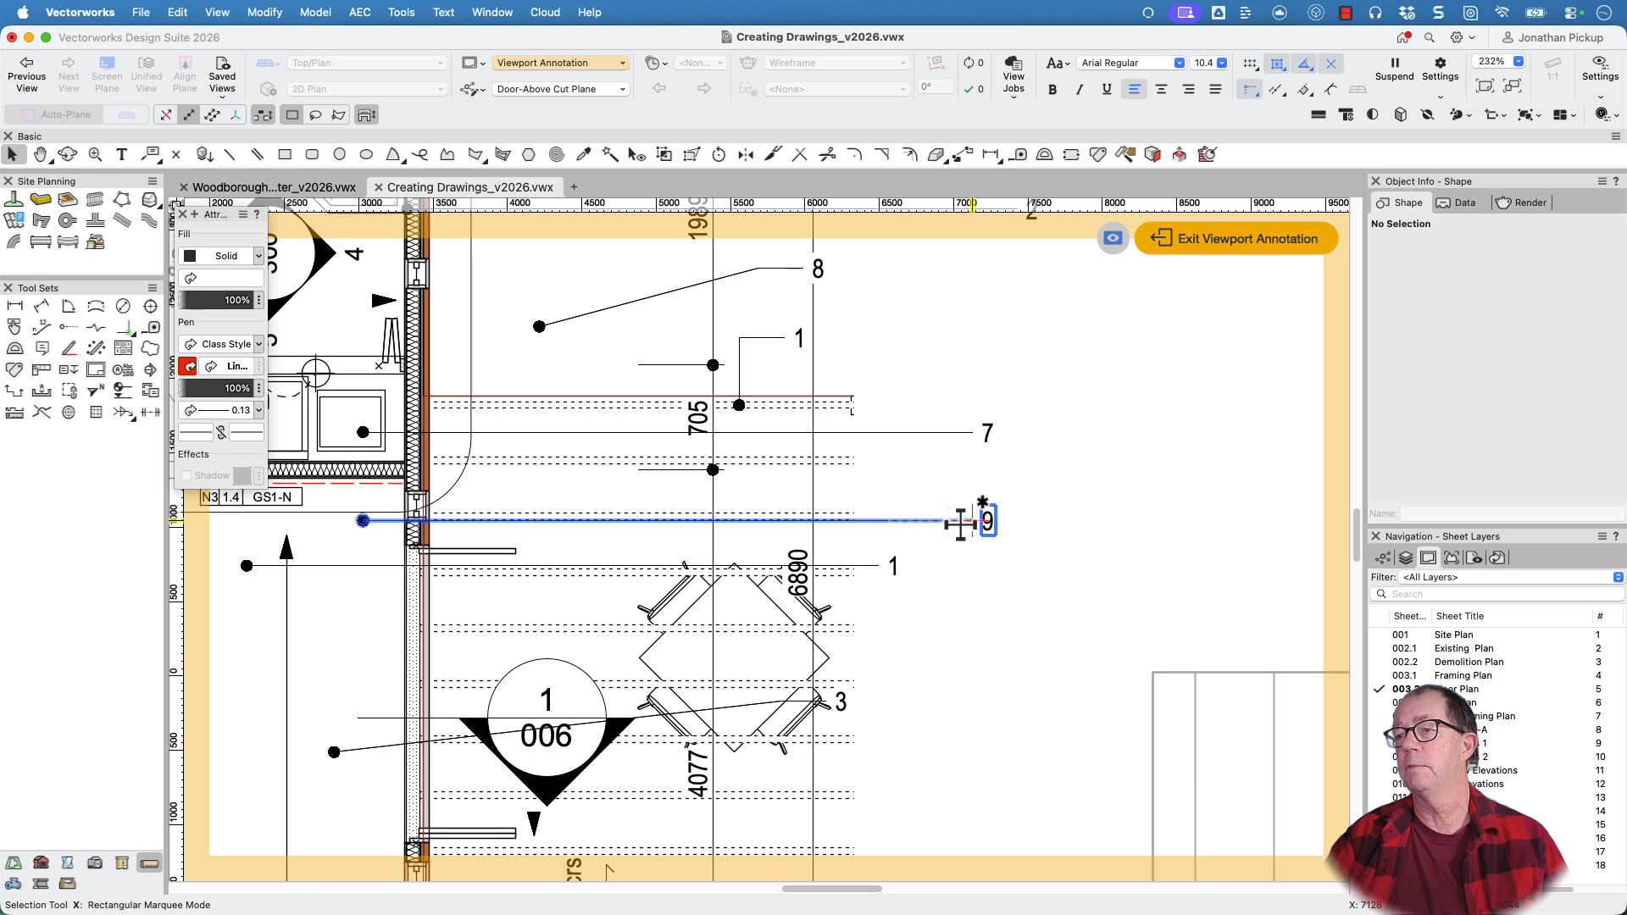
pyautogui.scroll(-7, 960, 524)
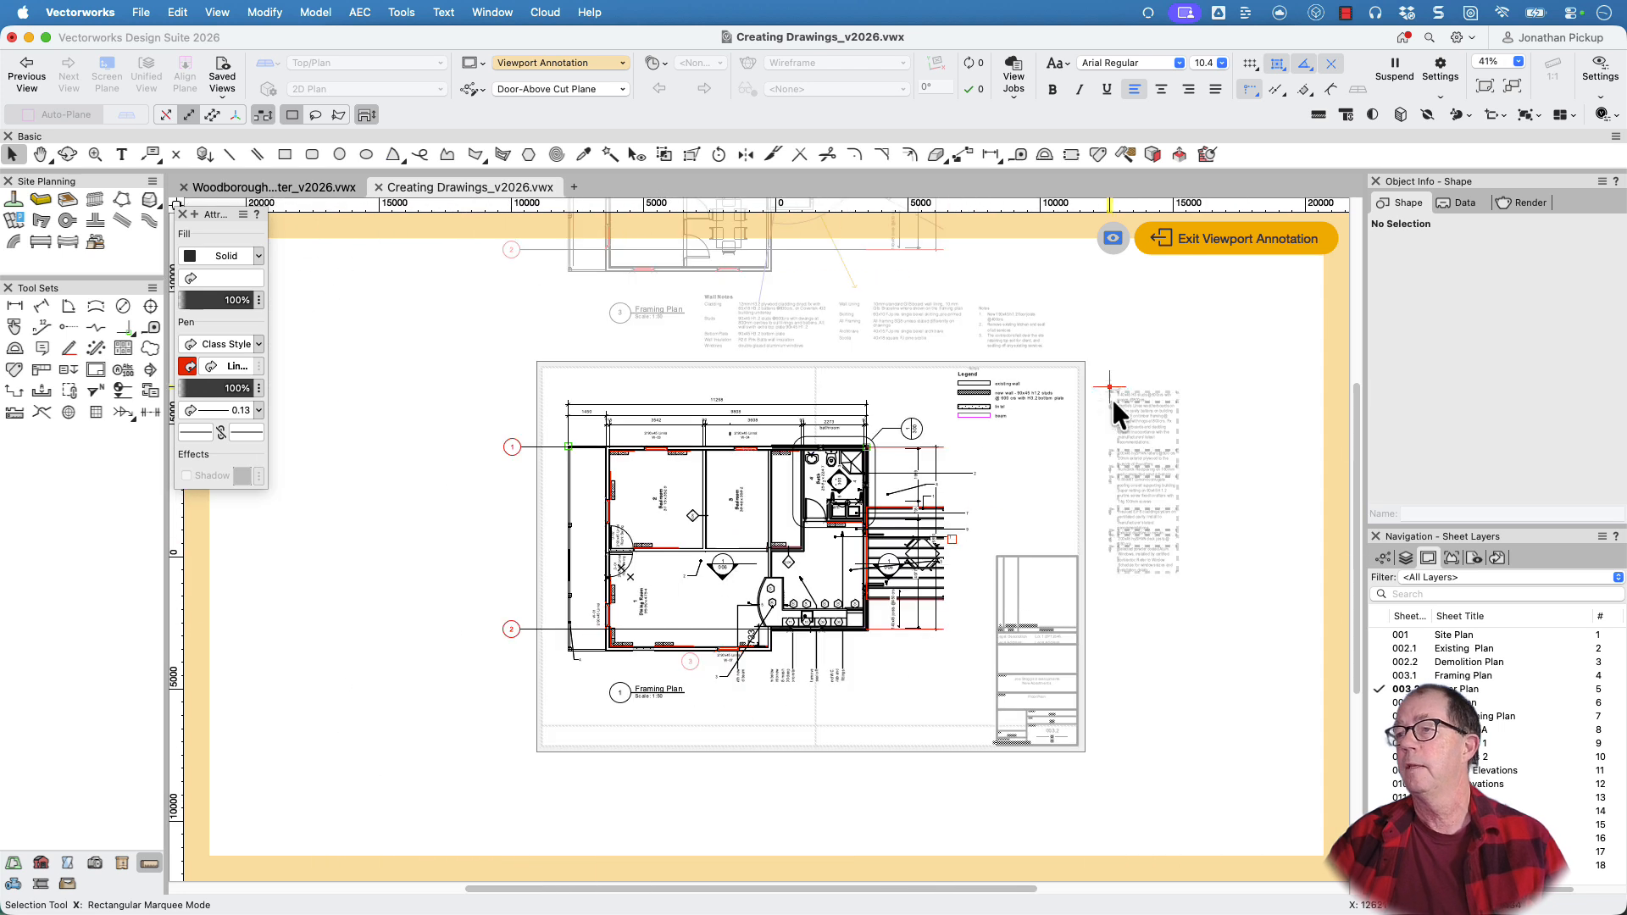
pyautogui.click(1183, 242)
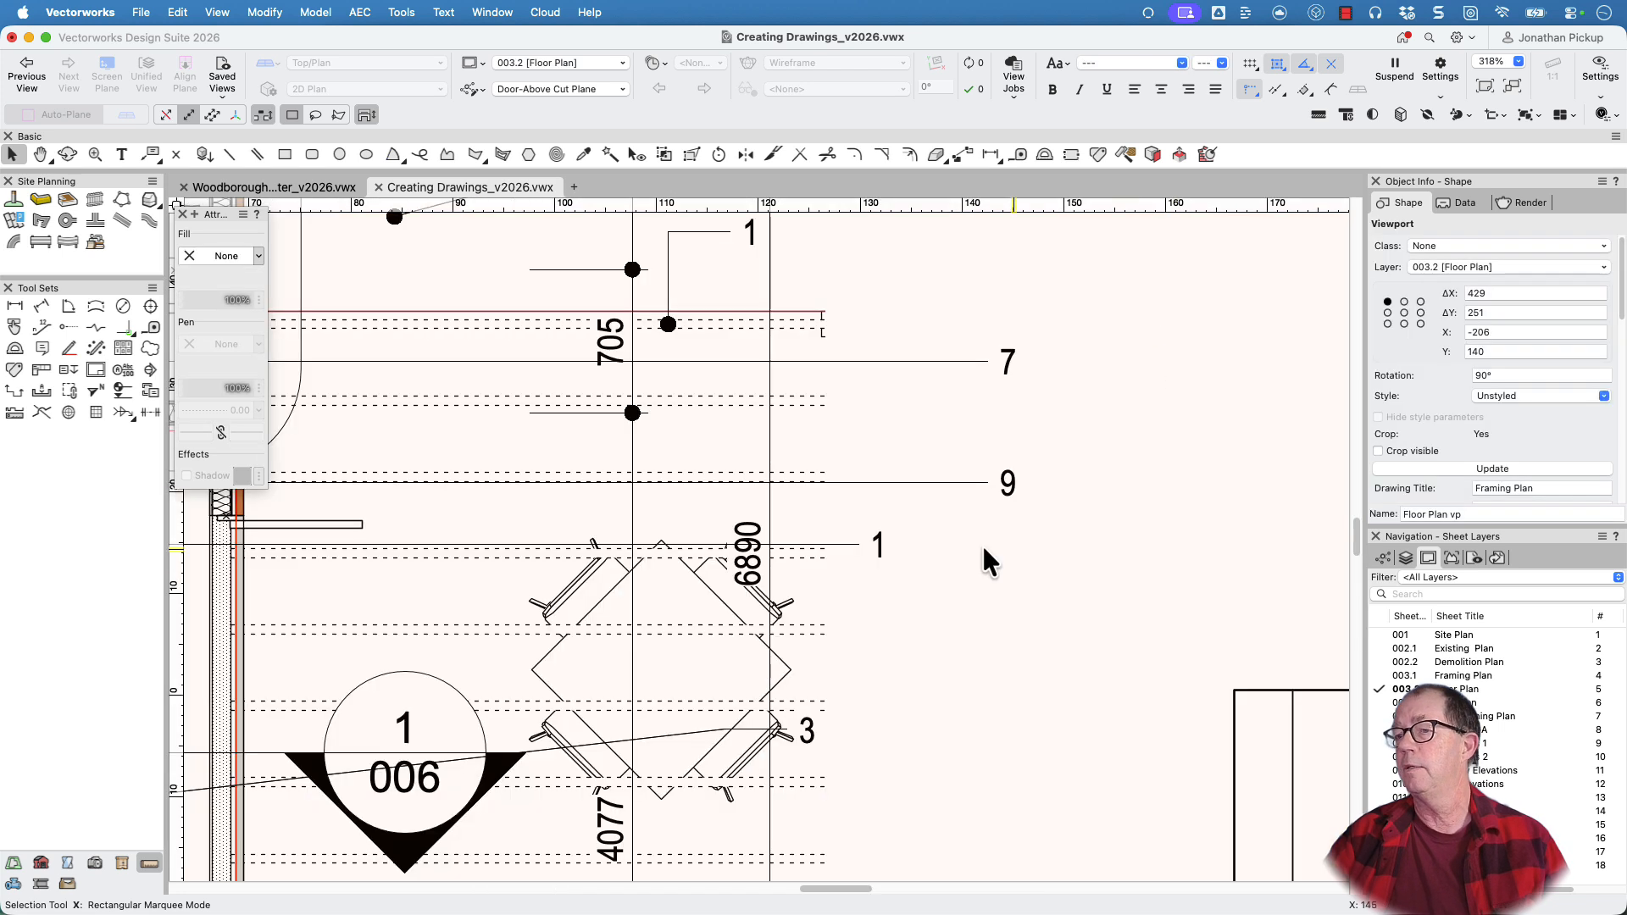
# Review the entries of the Notes keynote legend beside the sheet and update the legend
pyautogui.scroll(-6, 1080, 517)
pyautogui.click(1003, 574)
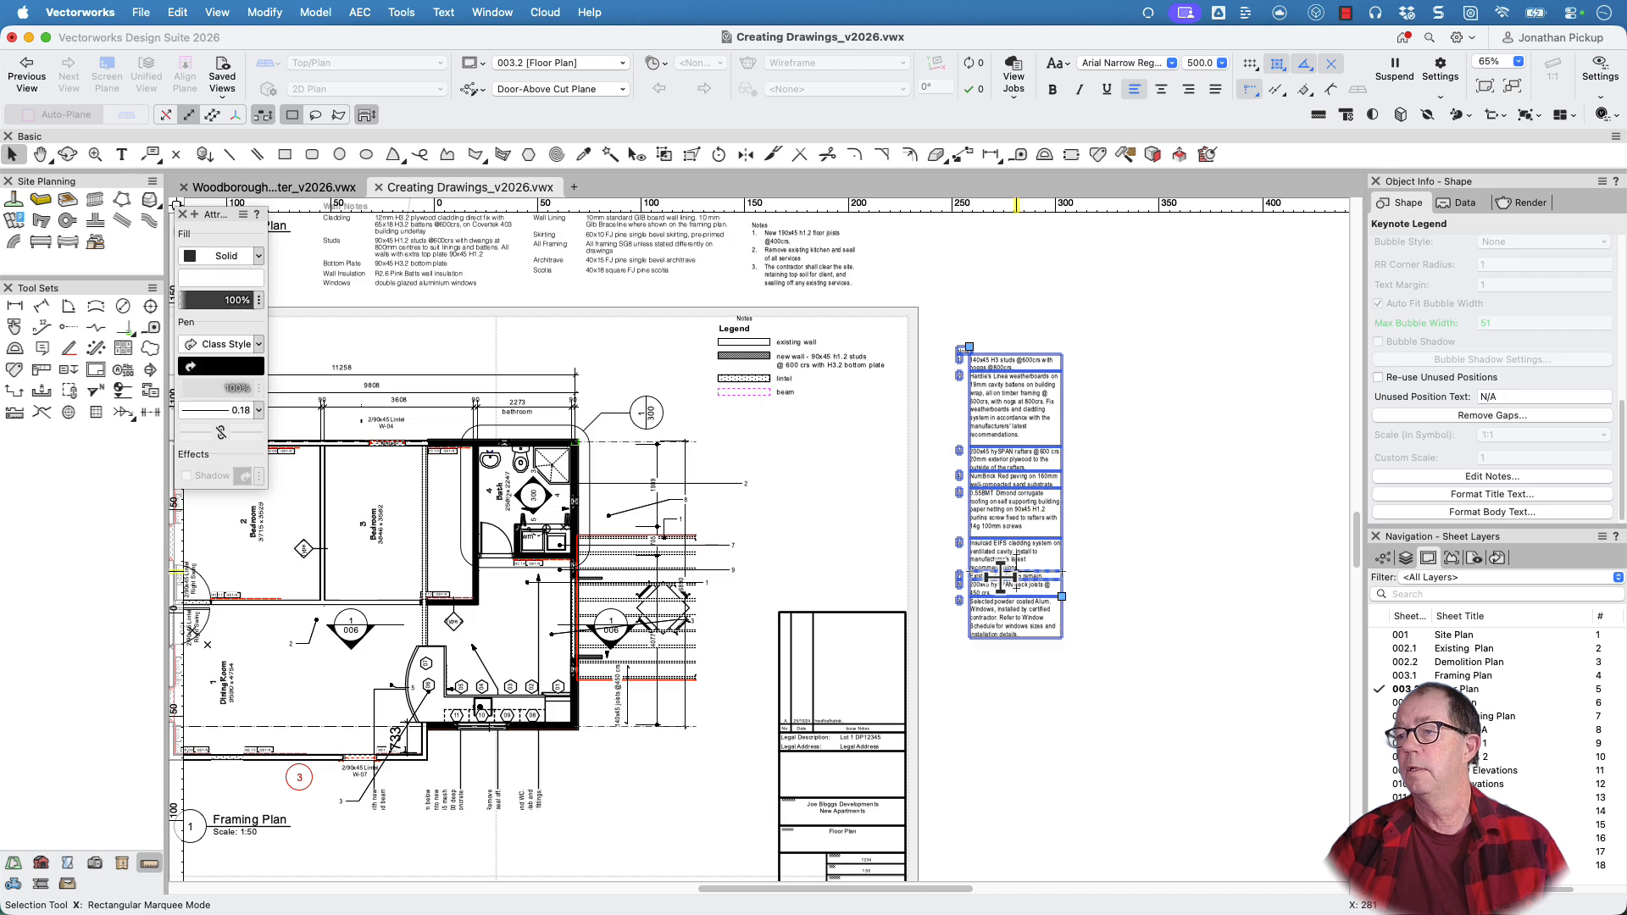
pyautogui.scroll(3, 1000, 577)
pyautogui.scroll(-1, 1001, 549)
pyautogui.moveTo(1015, 441); pyautogui.dragTo(995, 639, button='middle')
pyautogui.scroll(3, 1480, 364)
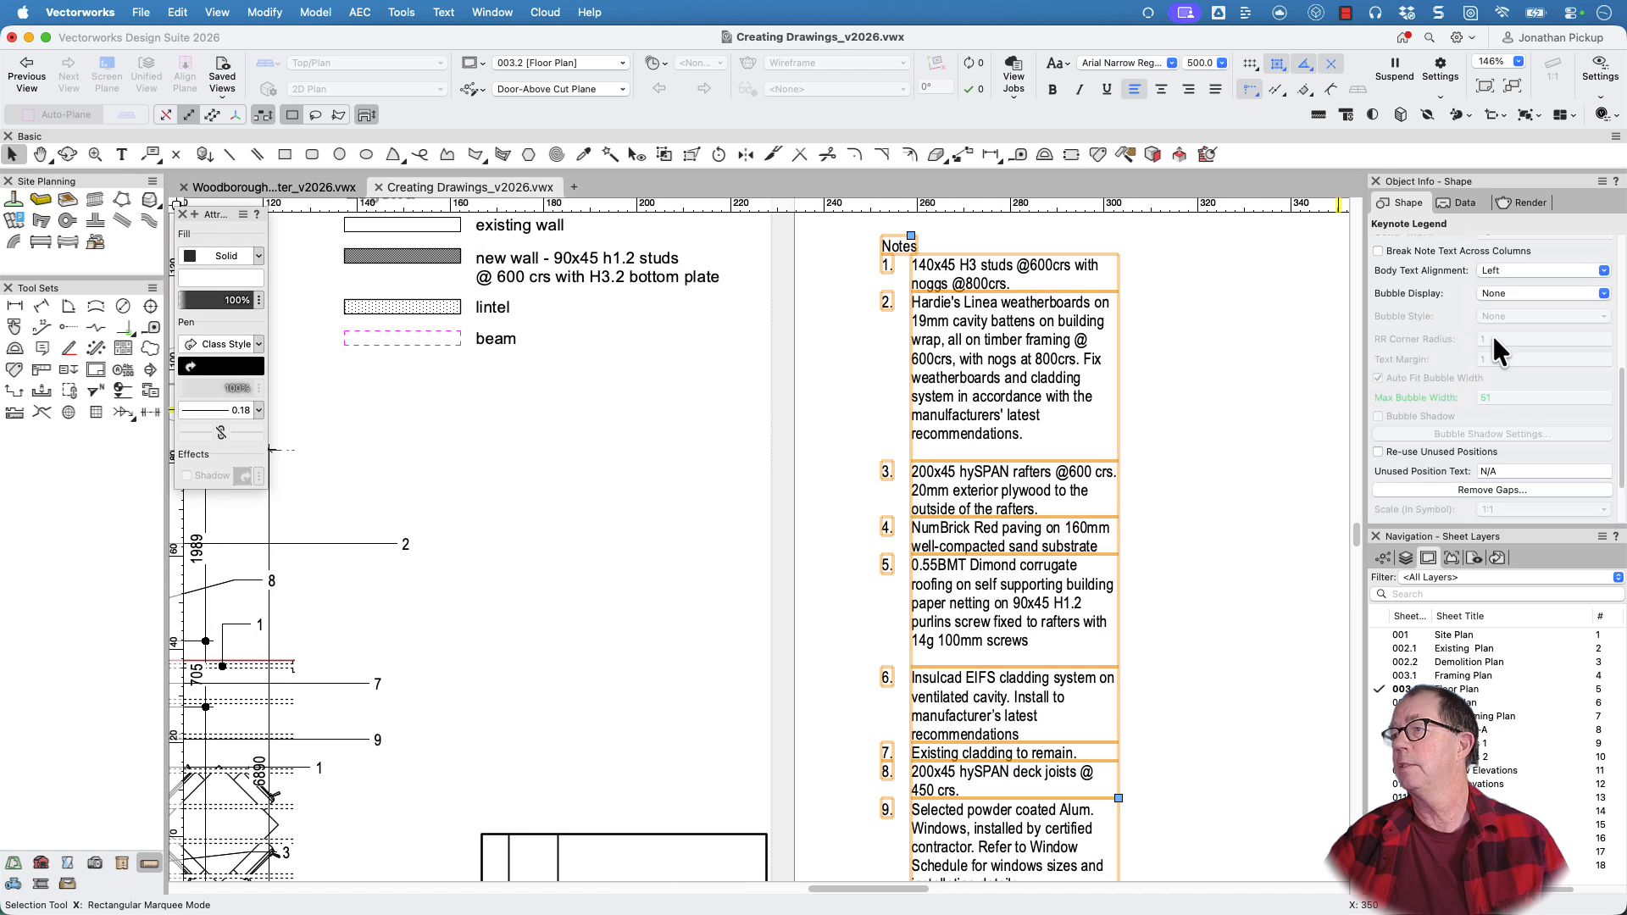
pyautogui.scroll(5, 1491, 339)
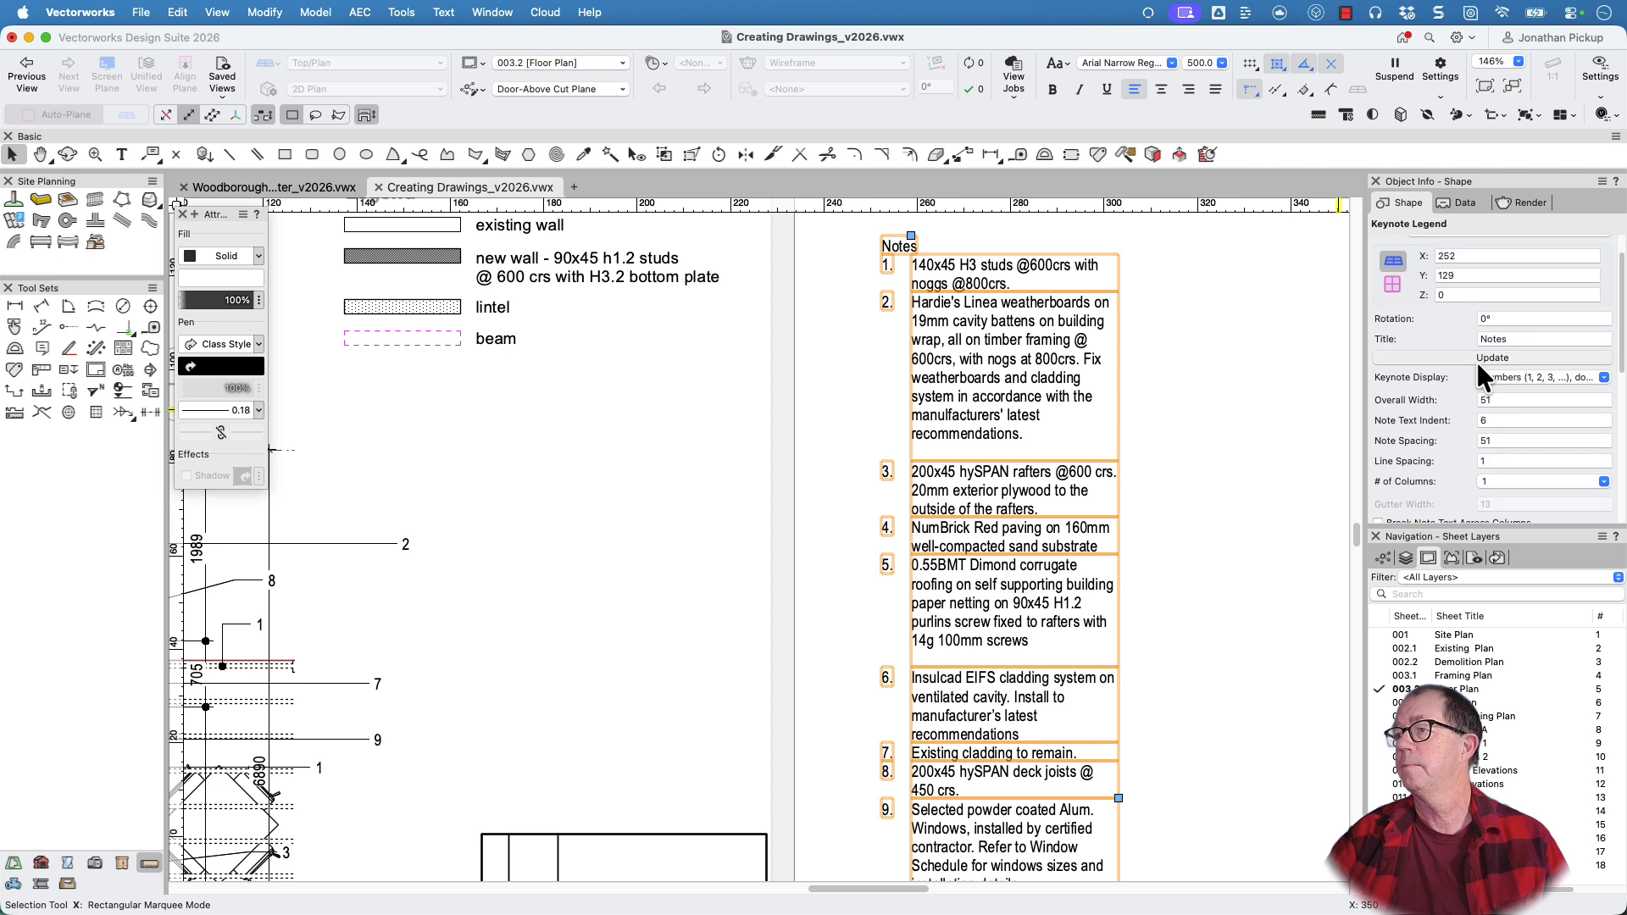
pyautogui.click(1476, 360)
# Enter the viewport annotations and use coincident selection on keynote callout 9 to list the callouts stacked there
pyautogui.scroll(-3, 1125, 600)
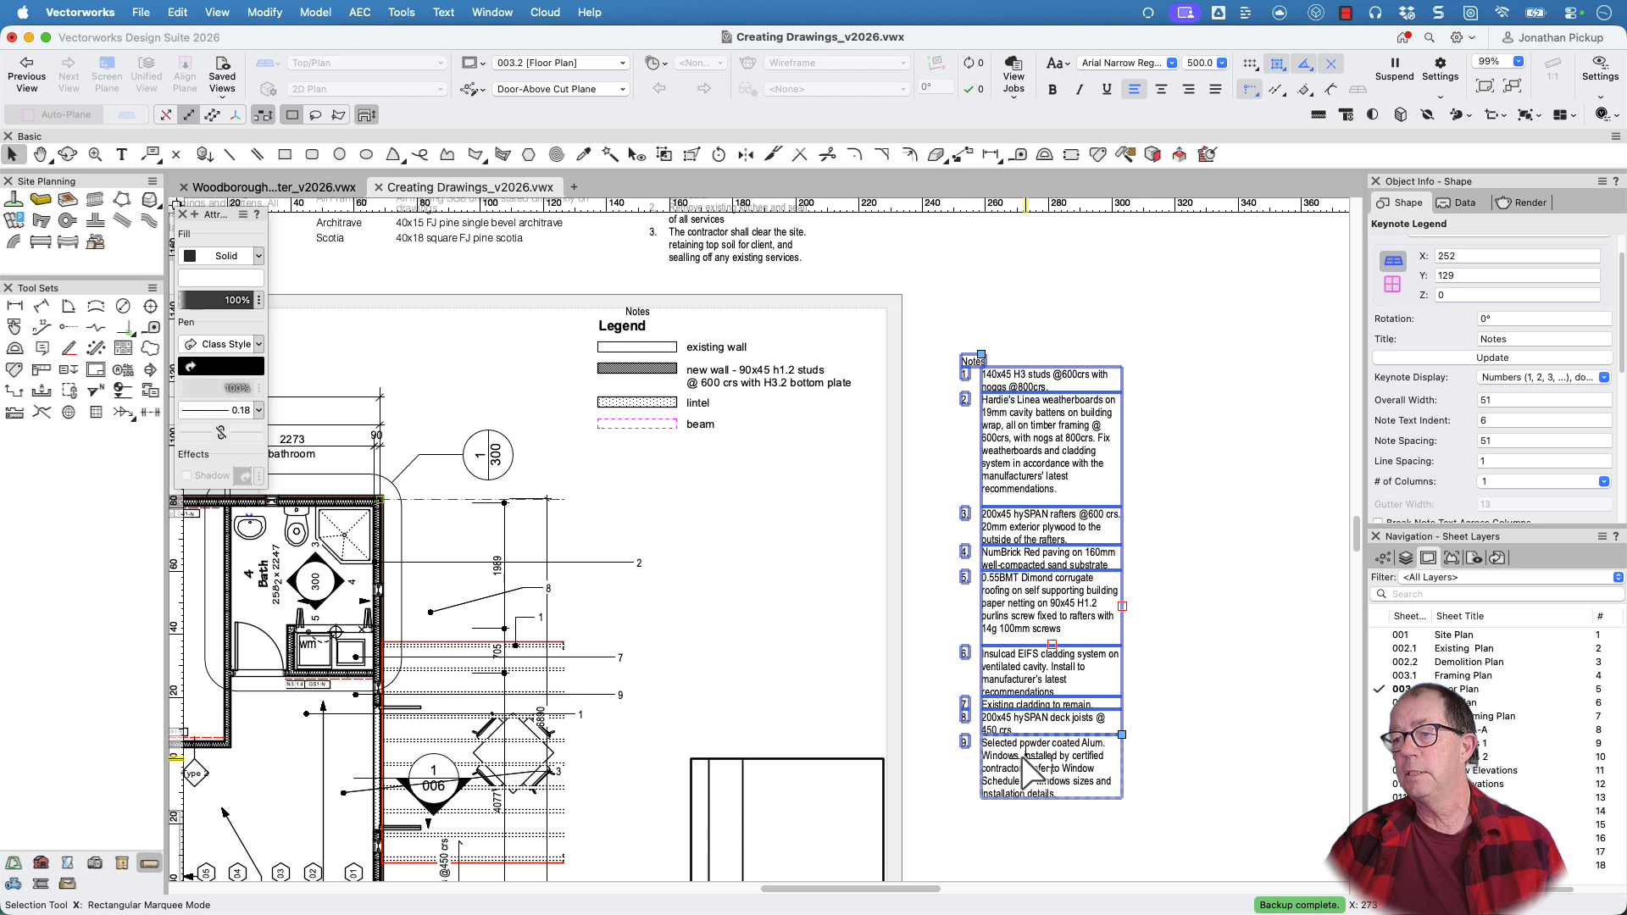
pyautogui.doubleClick(600, 691)
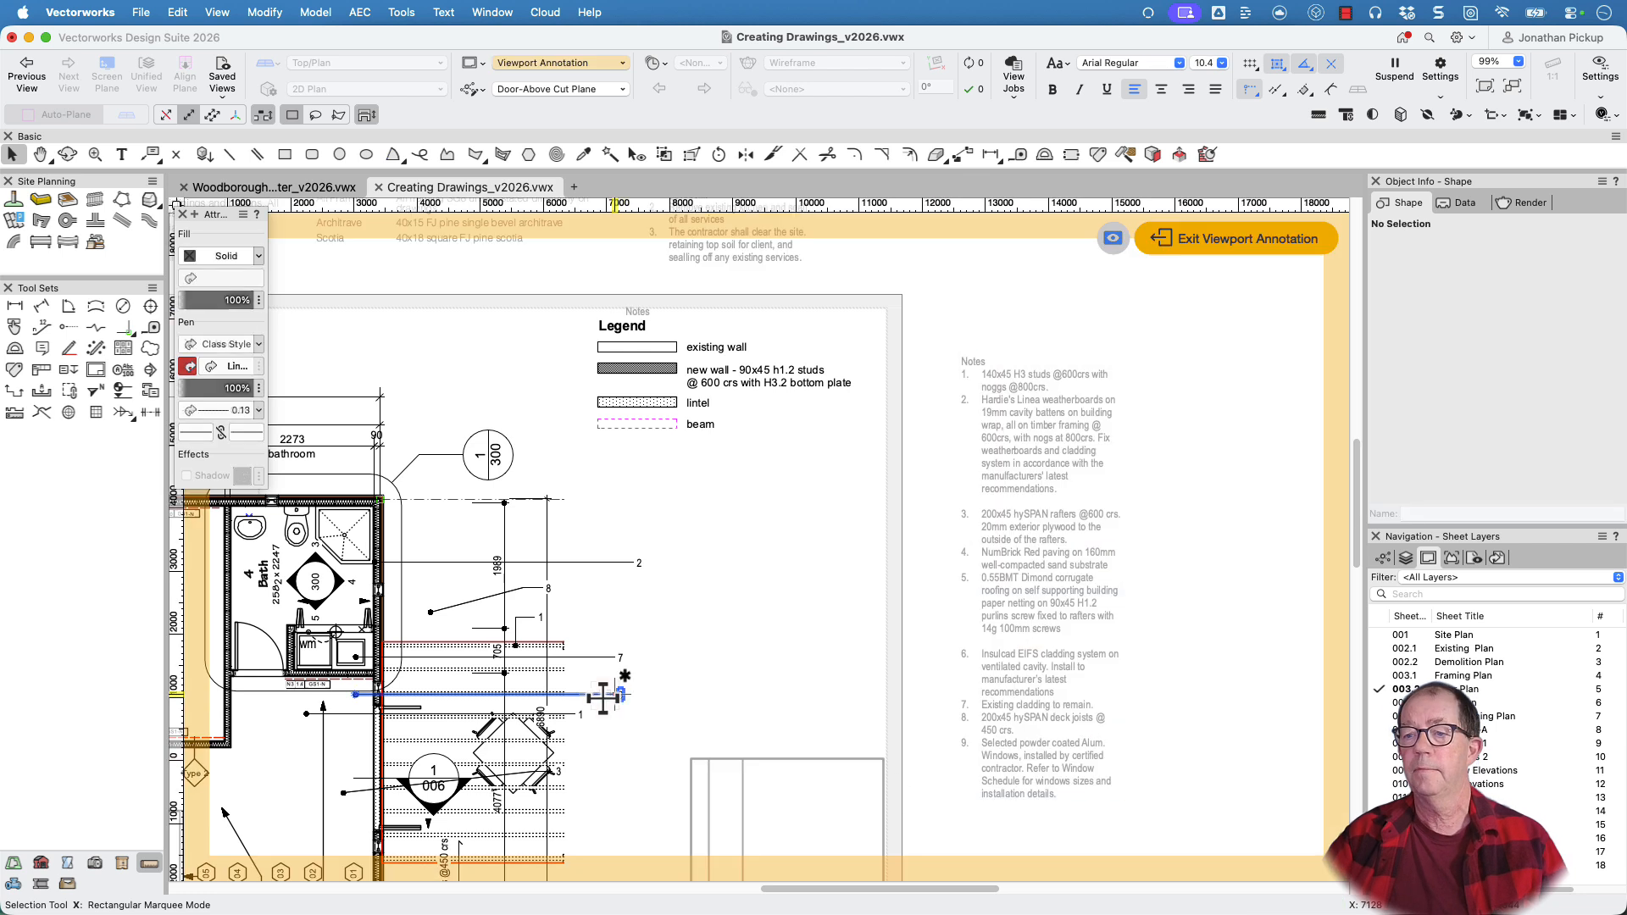
pyautogui.scroll(5, 602, 700)
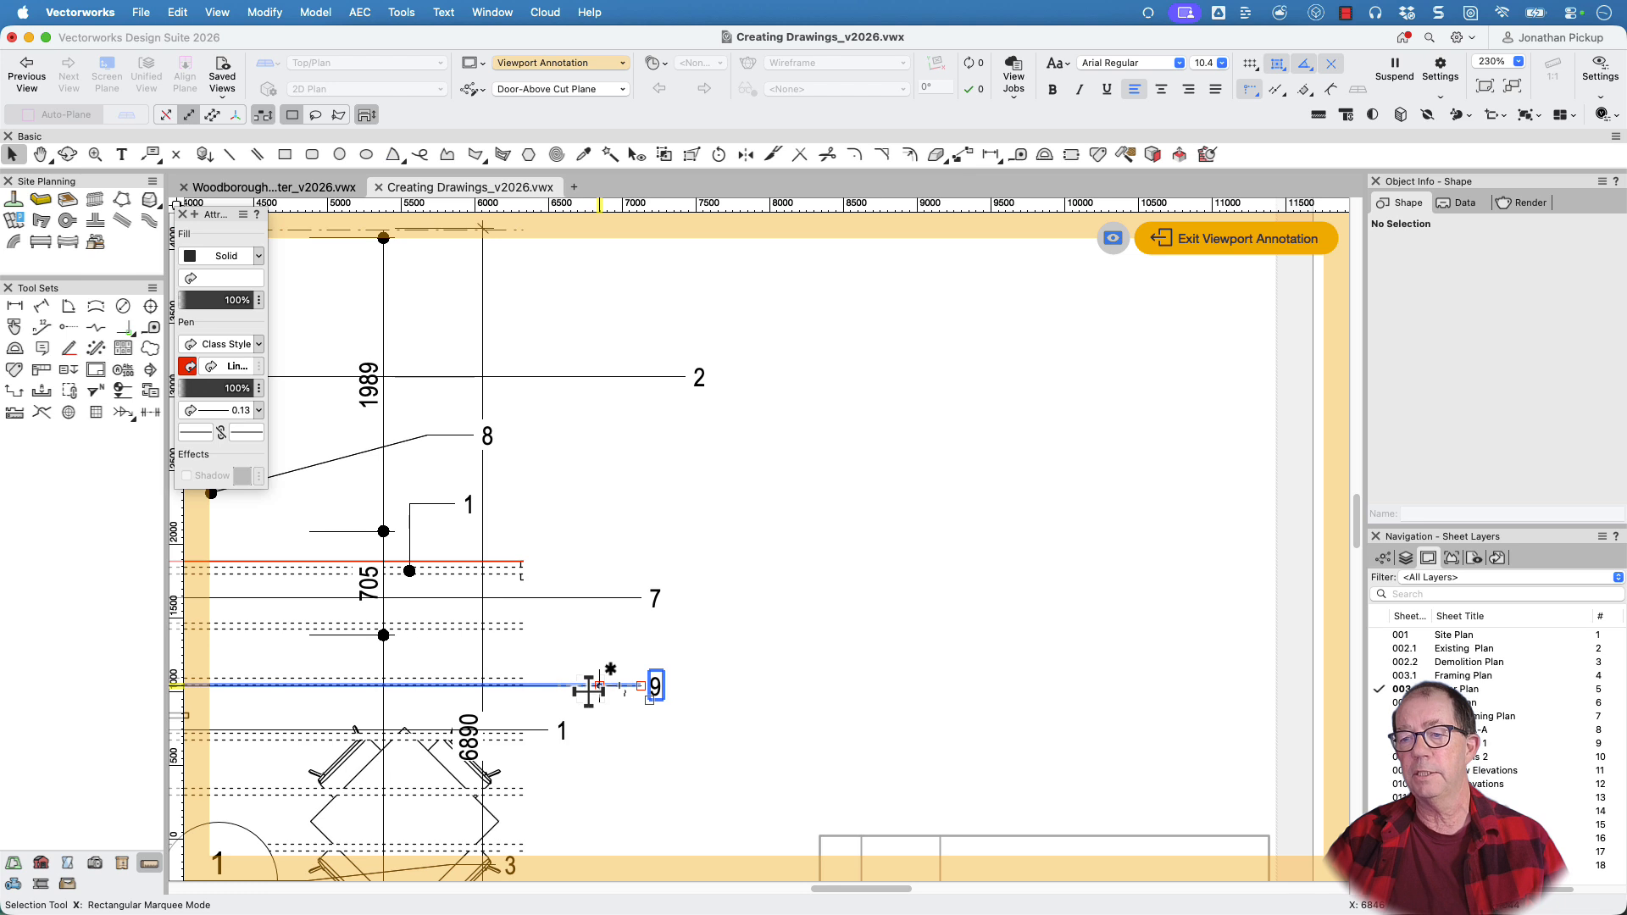
pyautogui.press('j')
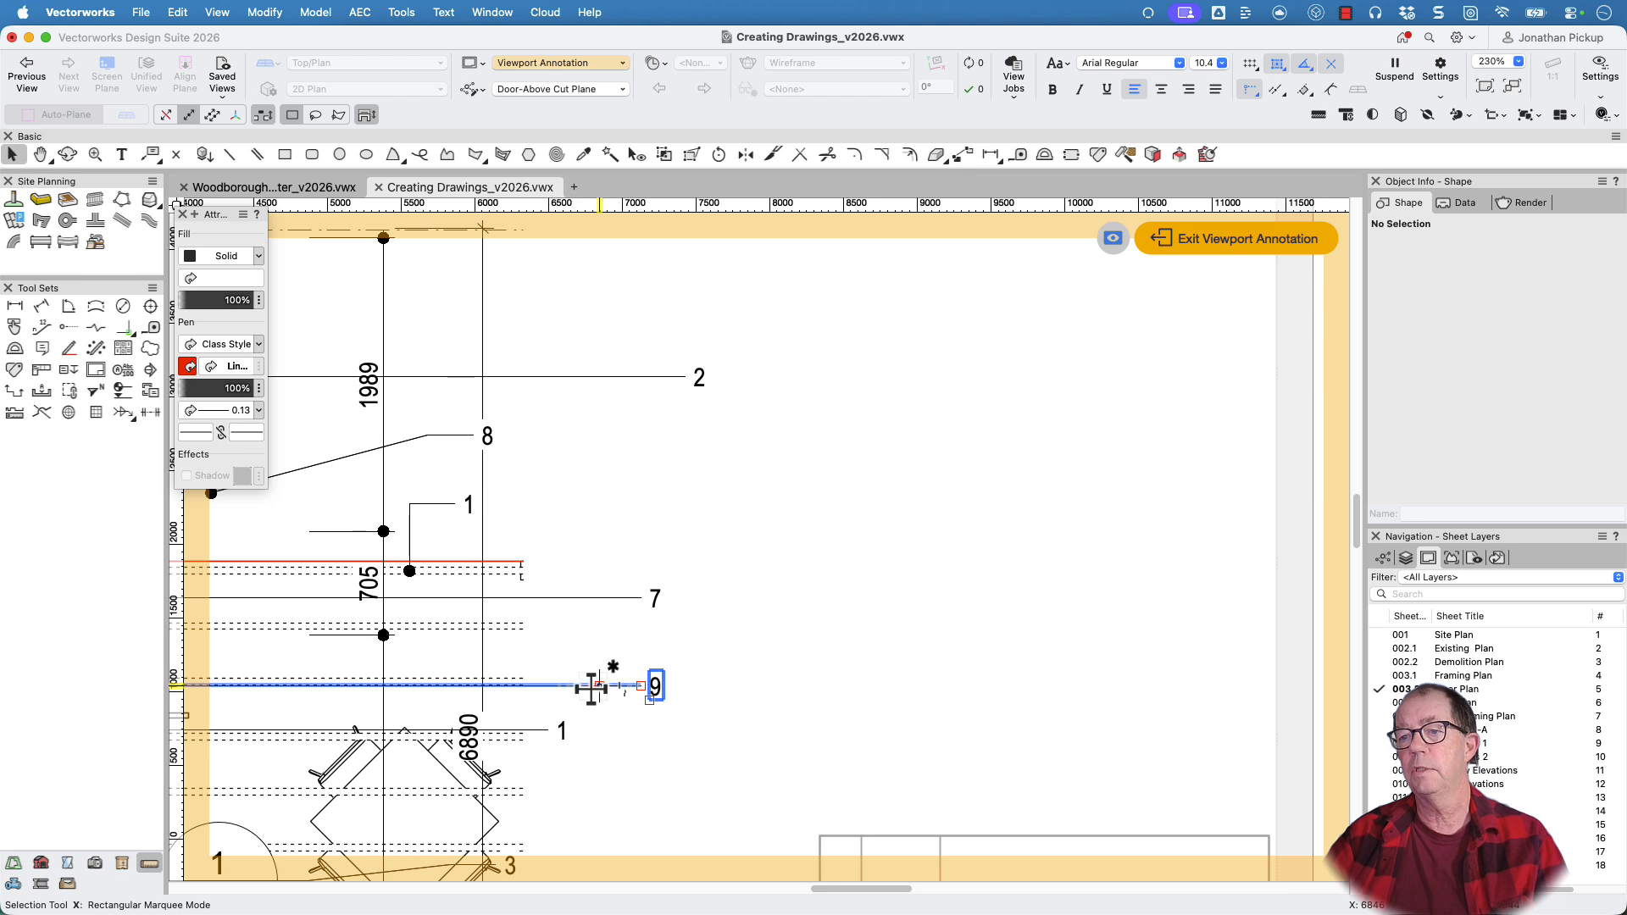
pyautogui.click(598, 687)
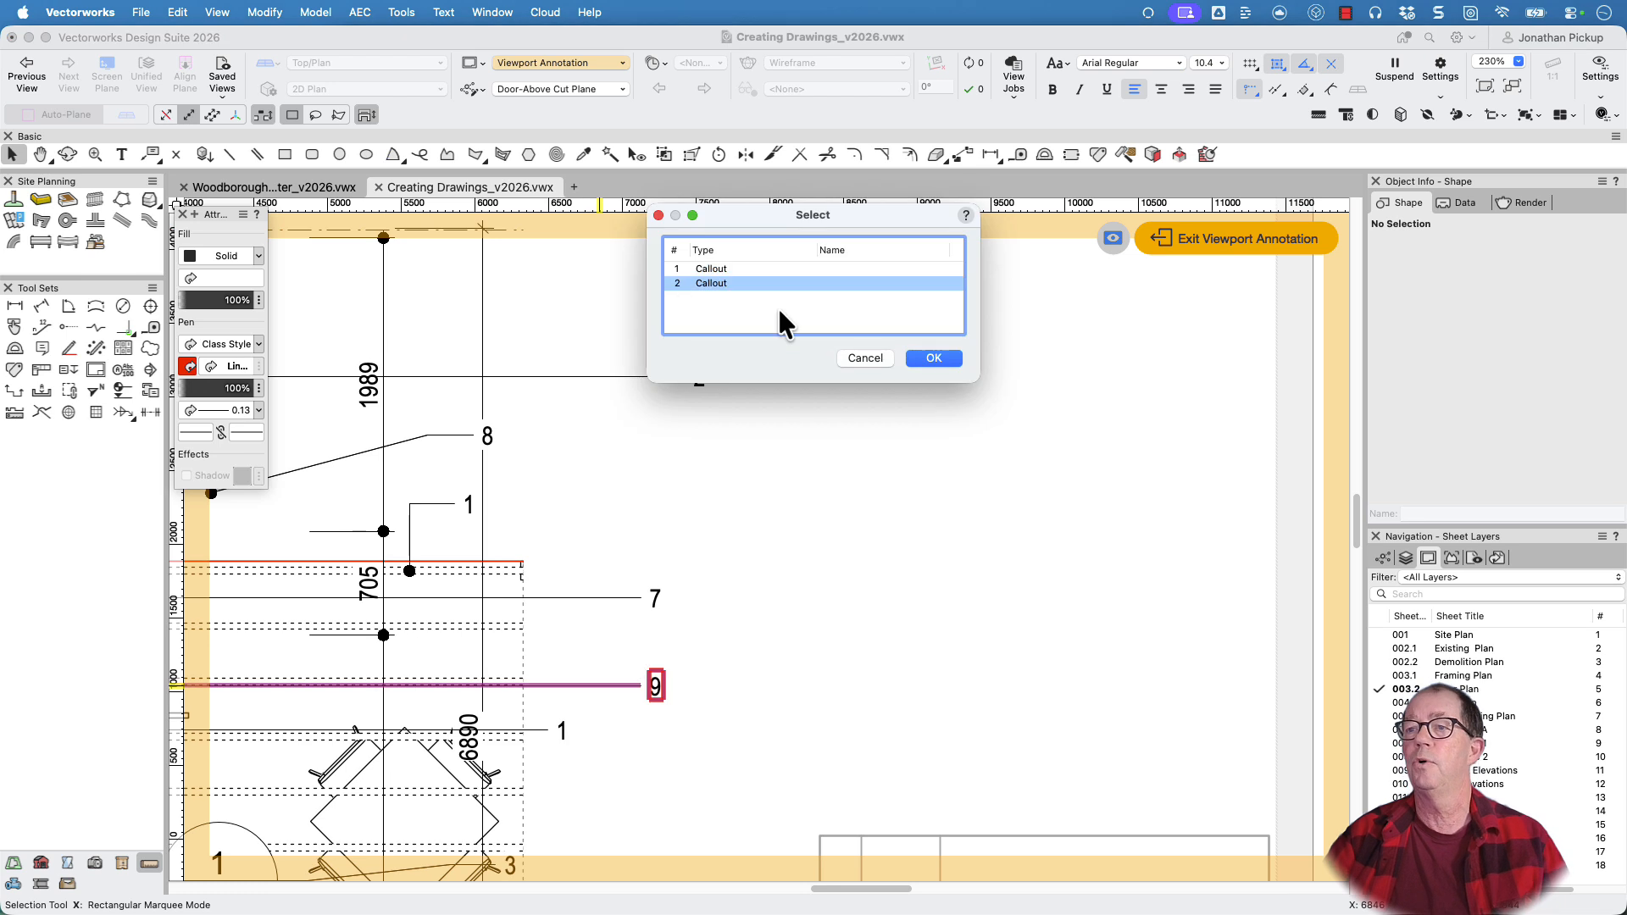
pyautogui.click(933, 357)
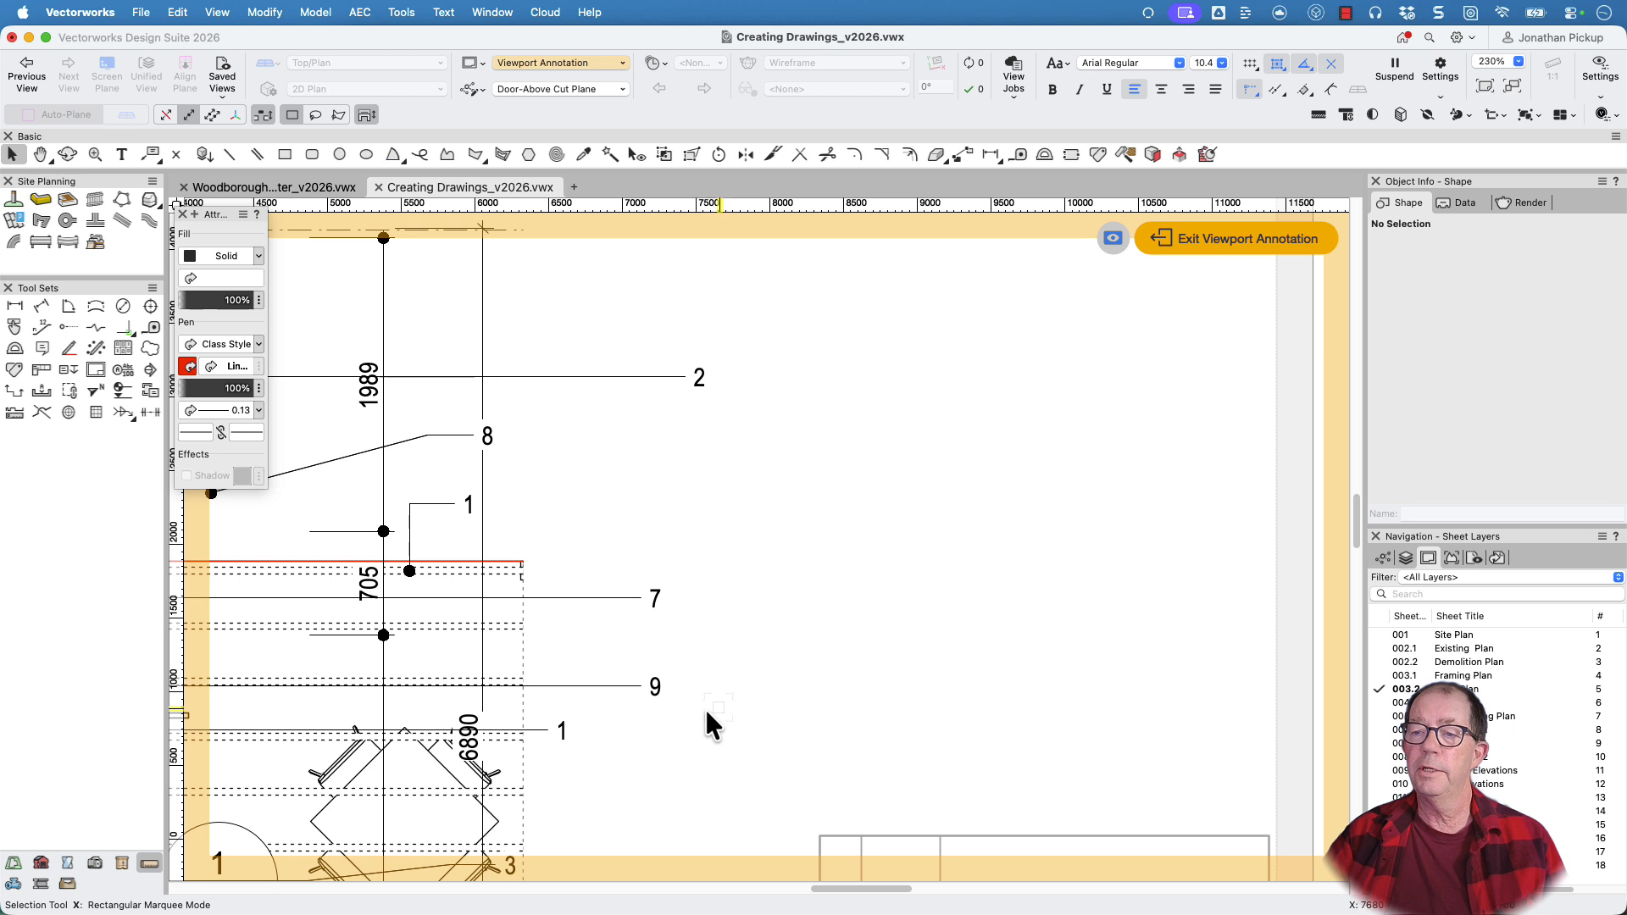
# Select the second of the stacked callouts at keynote 9 and nudge it upward, away from the other one
pyautogui.click(624, 685)
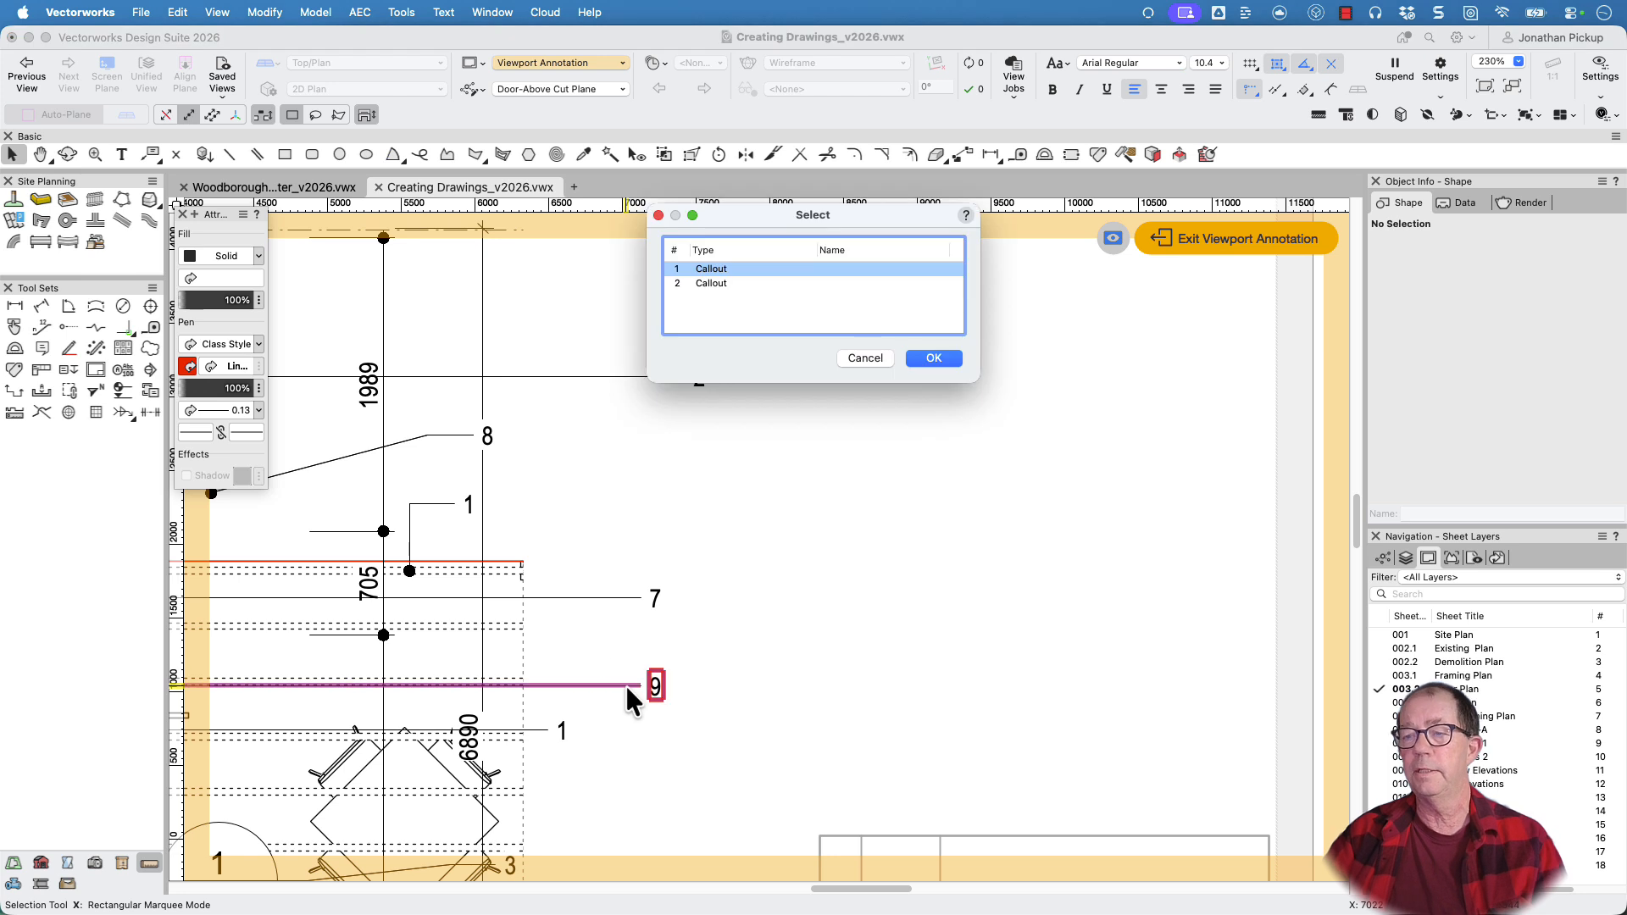
pyautogui.click(699, 283)
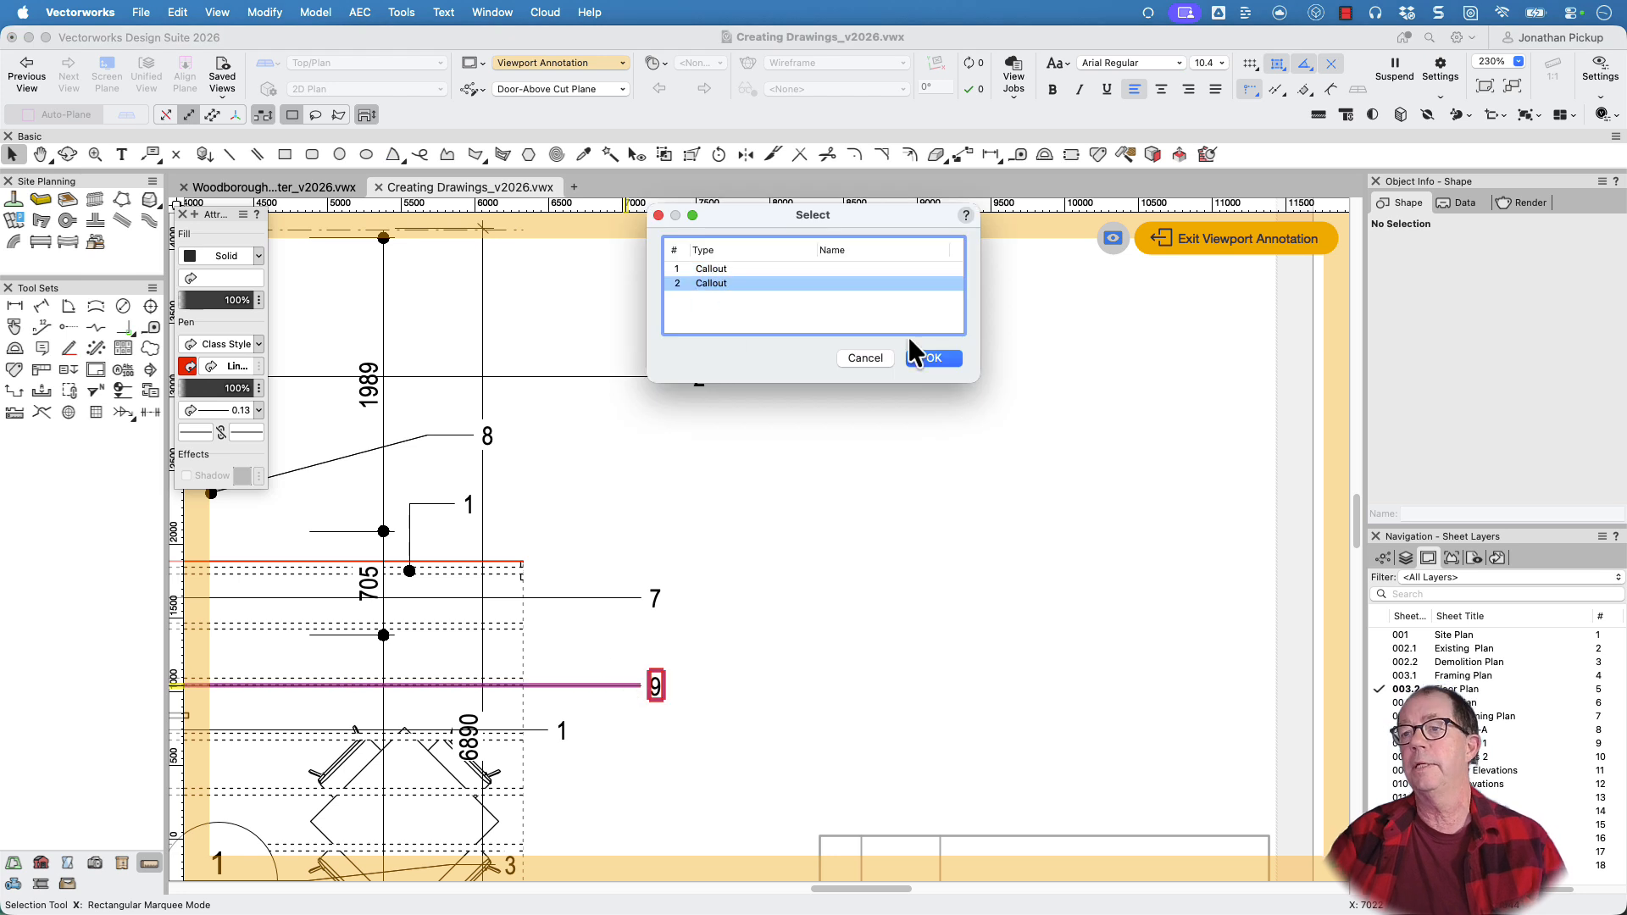
pyautogui.click(934, 359)
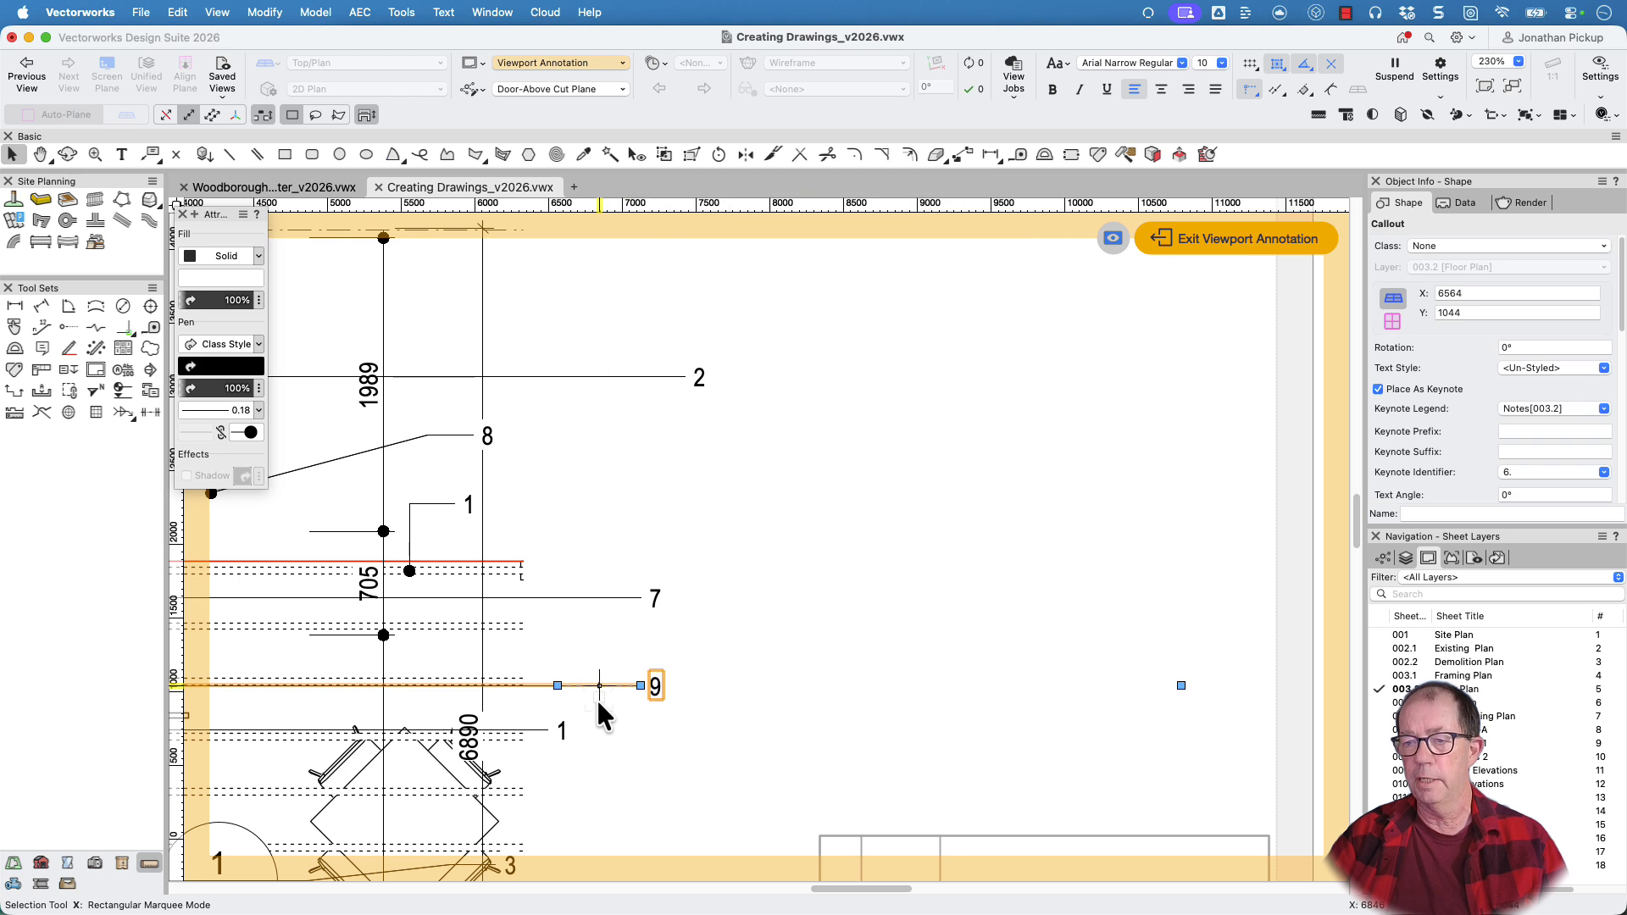
pyautogui.press('Up')
# Nudge the selected keynote callout 6 further upward until it is clear of callout 9, and deselect it
pyautogui.press('Up')
pyautogui.press('Up')
pyautogui.press('Up')
pyautogui.press('Up')
pyautogui.press('Up')
pyautogui.press('Up')
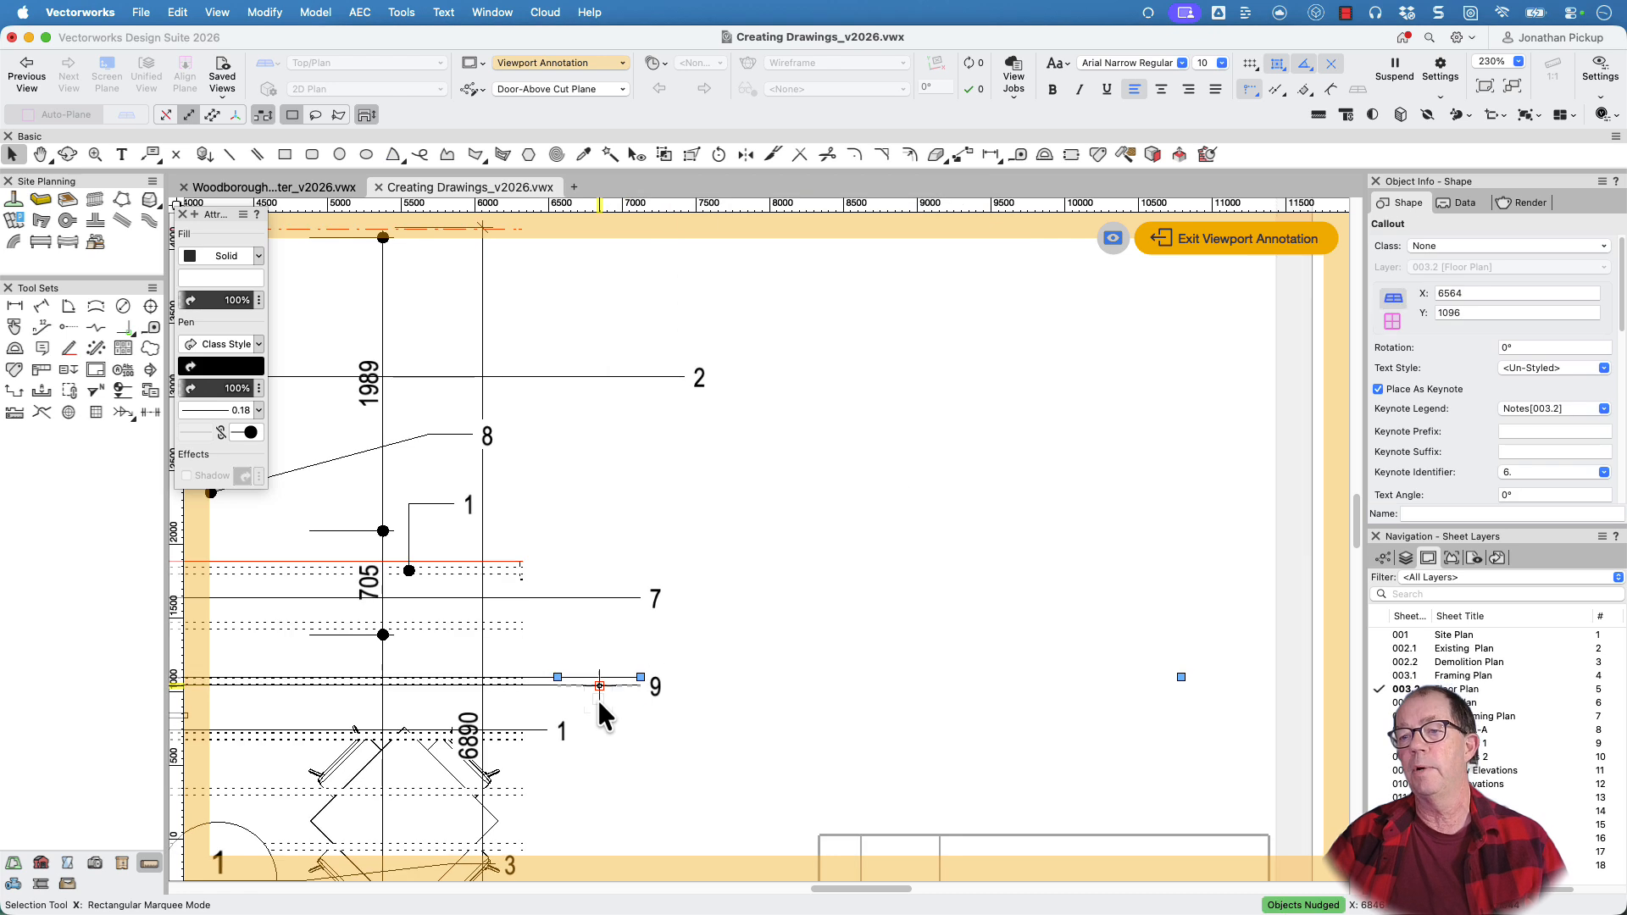
pyautogui.press('Up')
pyautogui.press('Up')
pyautogui.press('Up')
pyautogui.press('Up')
pyautogui.press('Up')
pyautogui.press('Up')
pyautogui.press('Up')
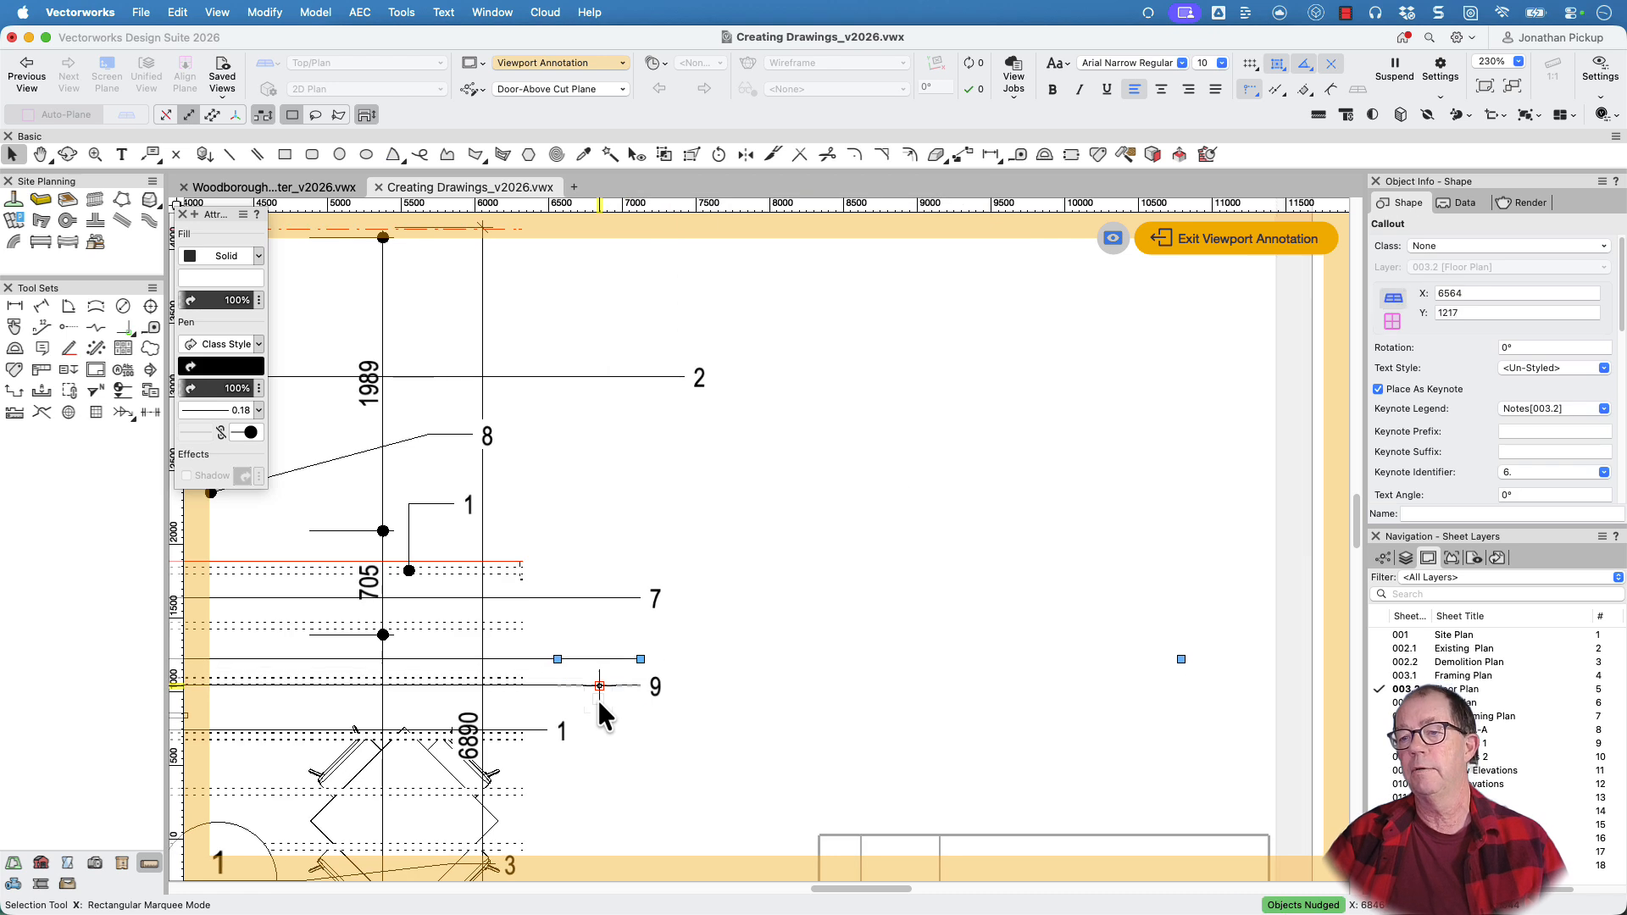
pyautogui.click(799, 654)
# Check the entries for notes 6 and 9 in the keynote legend, and exit the viewport annotations
pyautogui.scroll(-6, 797, 652)
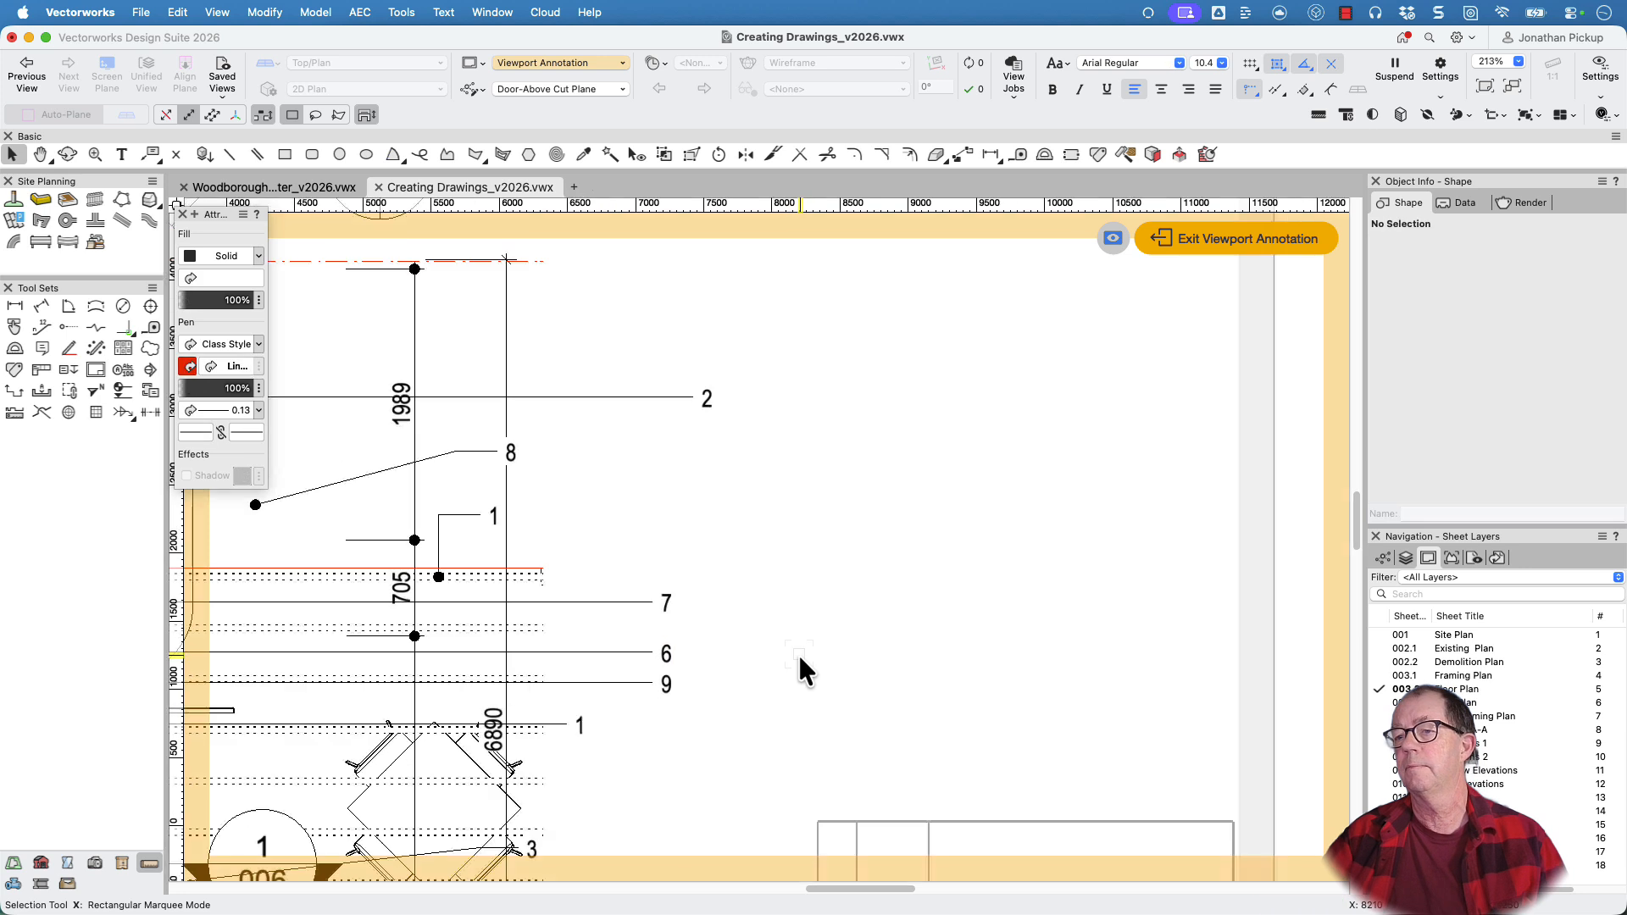
pyautogui.moveTo(959, 586); pyautogui.dragTo(842, 626, button='middle')
pyautogui.scroll(4, 905, 684)
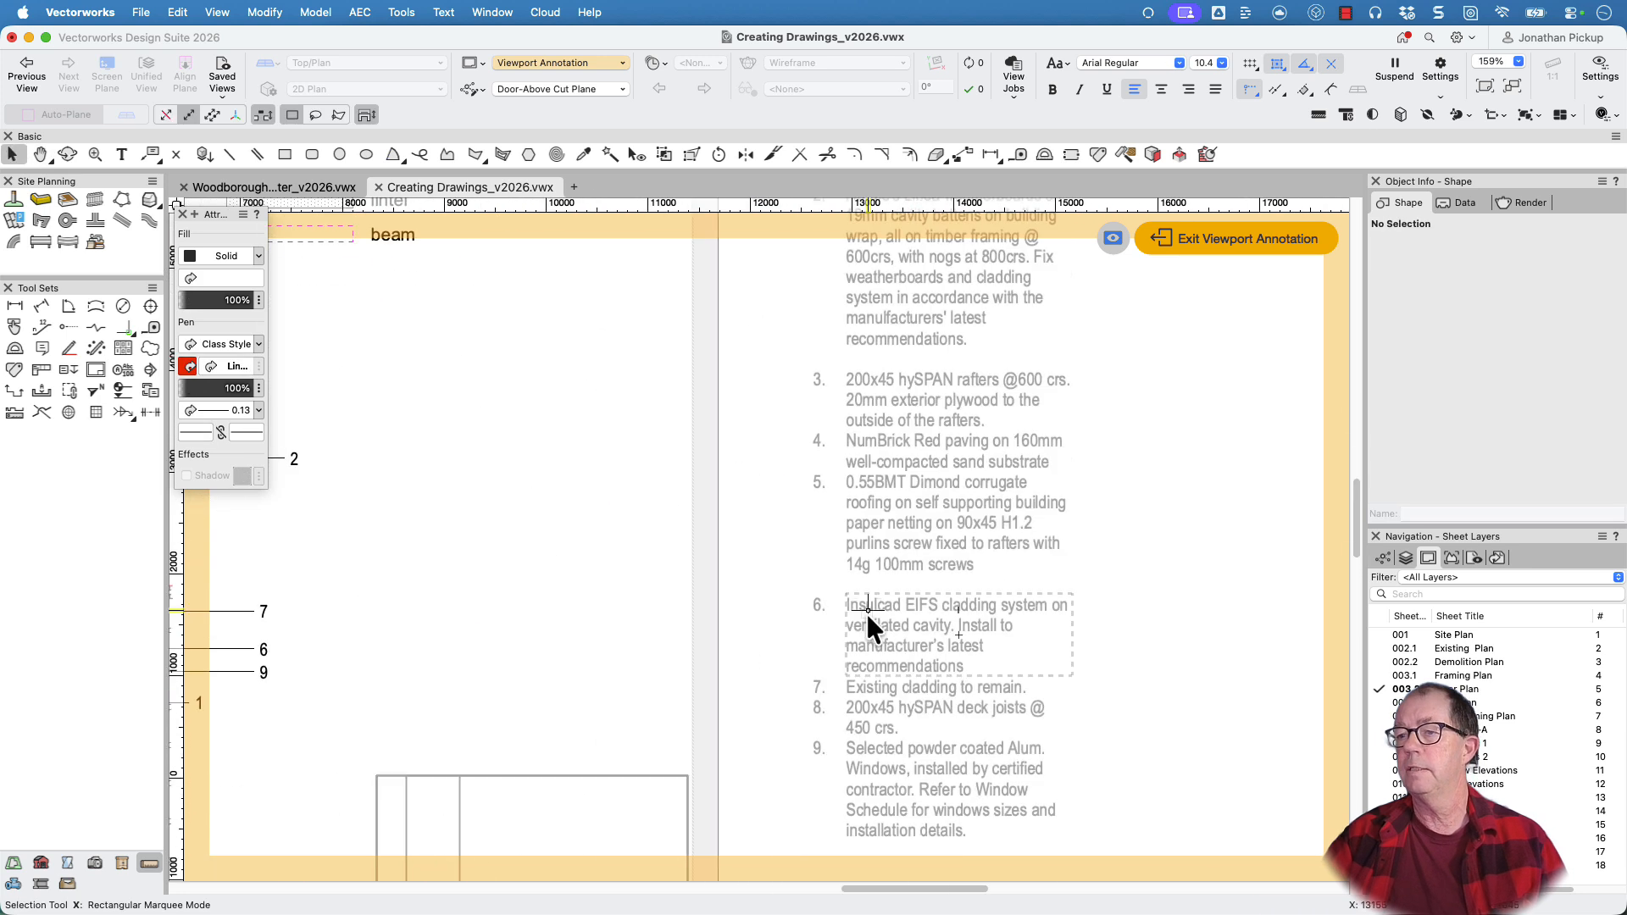
pyautogui.scroll(-1, 866, 613)
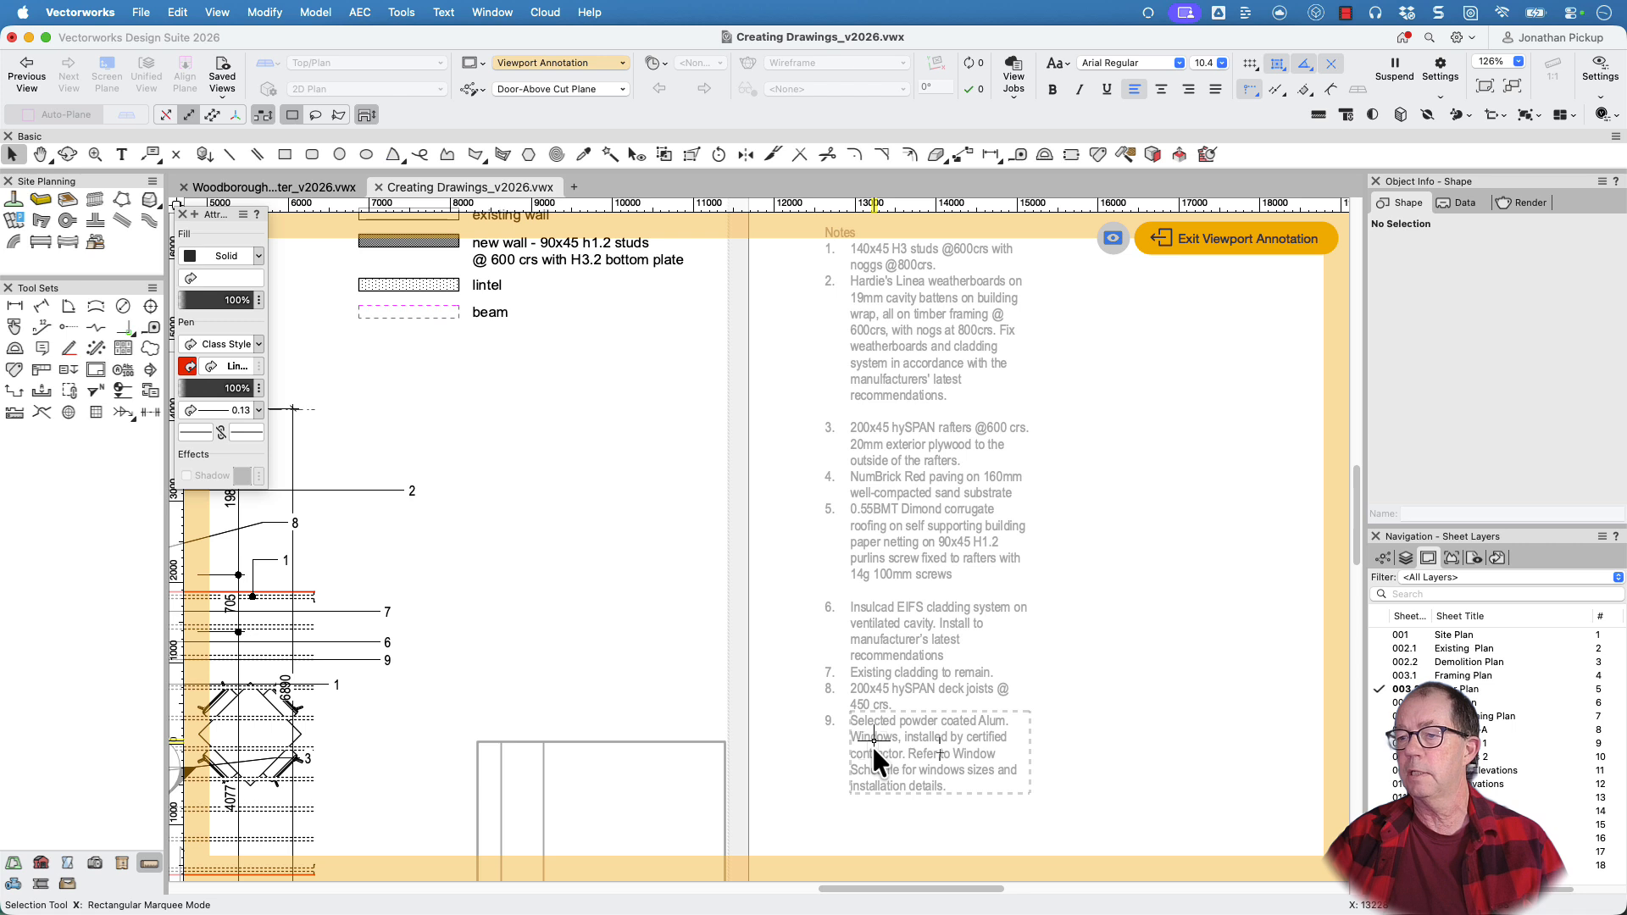
pyautogui.click(1205, 237)
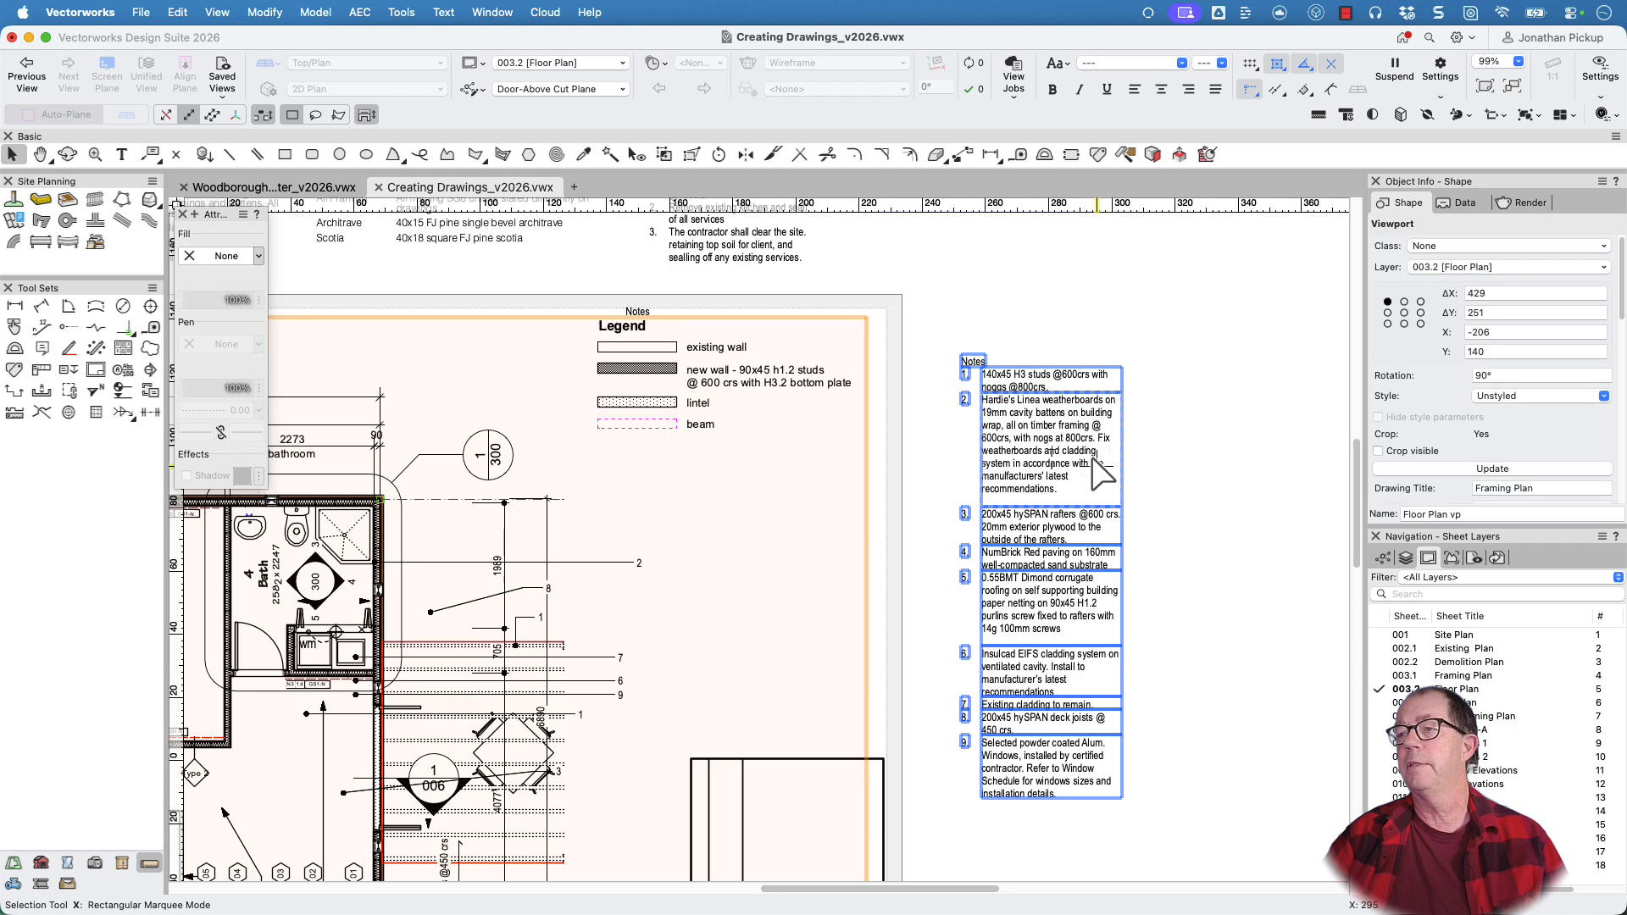
# Move the Notes keynote legend onto the sheet below the beam entry of the drawing legend, and widen it to about 75
pyautogui.click(1095, 459)
pyautogui.moveTo(1122, 735); pyautogui.dragTo(1158, 361)
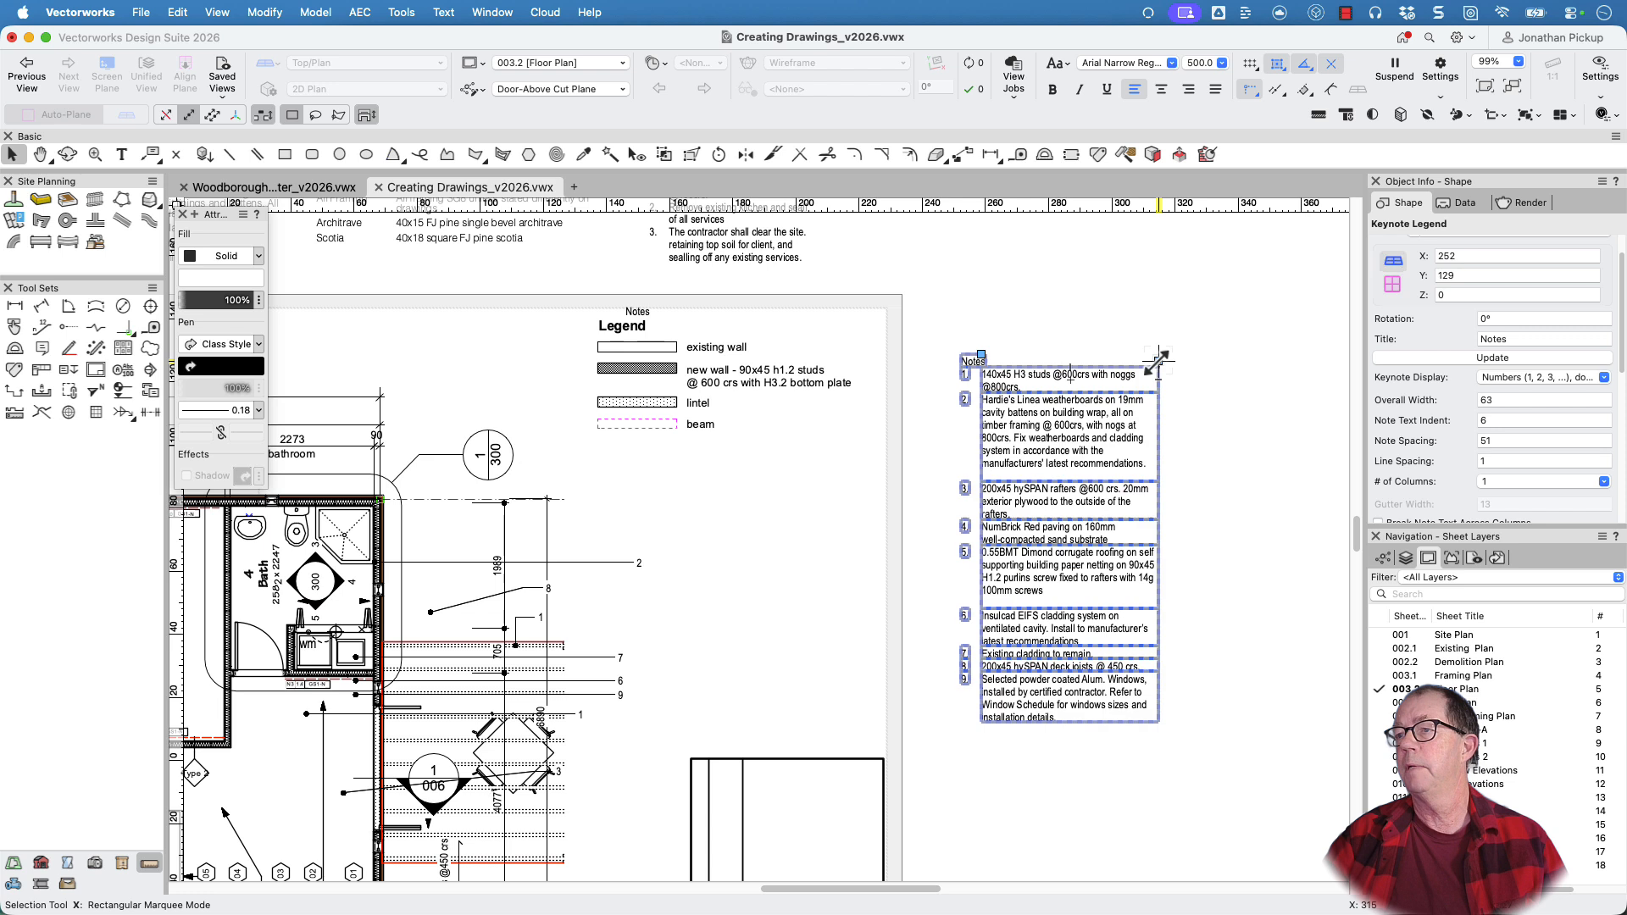
pyautogui.doubleClick(1051, 434)
pyautogui.press('Escape')
pyautogui.moveTo(981, 393); pyautogui.dragTo(670, 476)
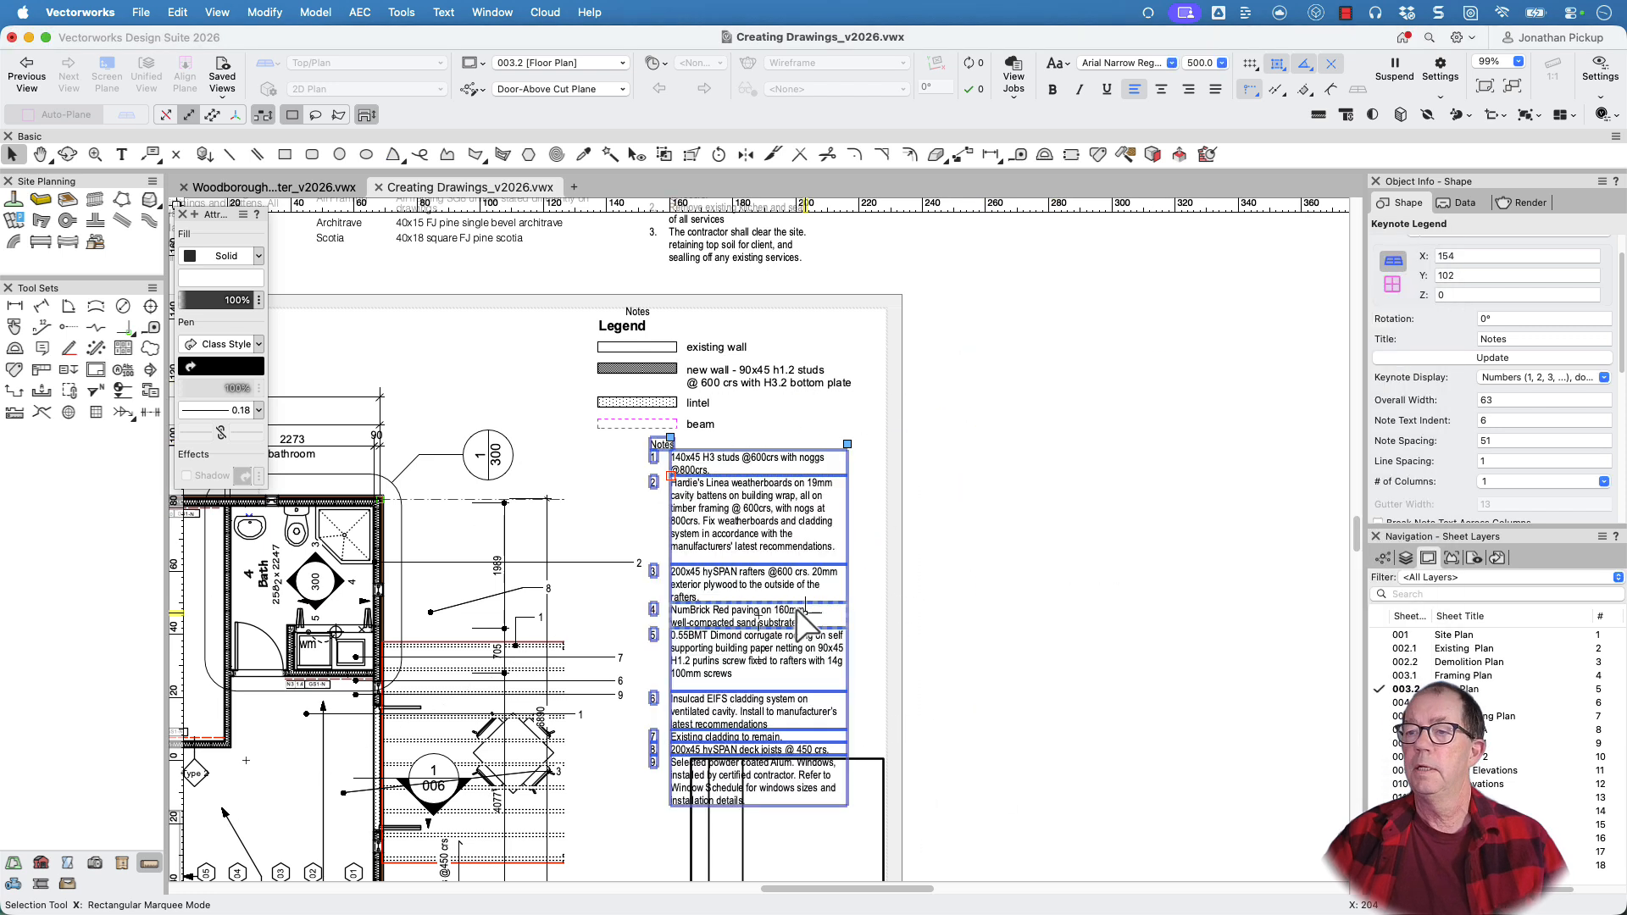
pyautogui.moveTo(848, 444); pyautogui.dragTo(883, 445)
# Open the keynote list of the Notes legend and check the note texts of 140 Studs and Weatherboards
pyautogui.scroll(3, 731, 526)
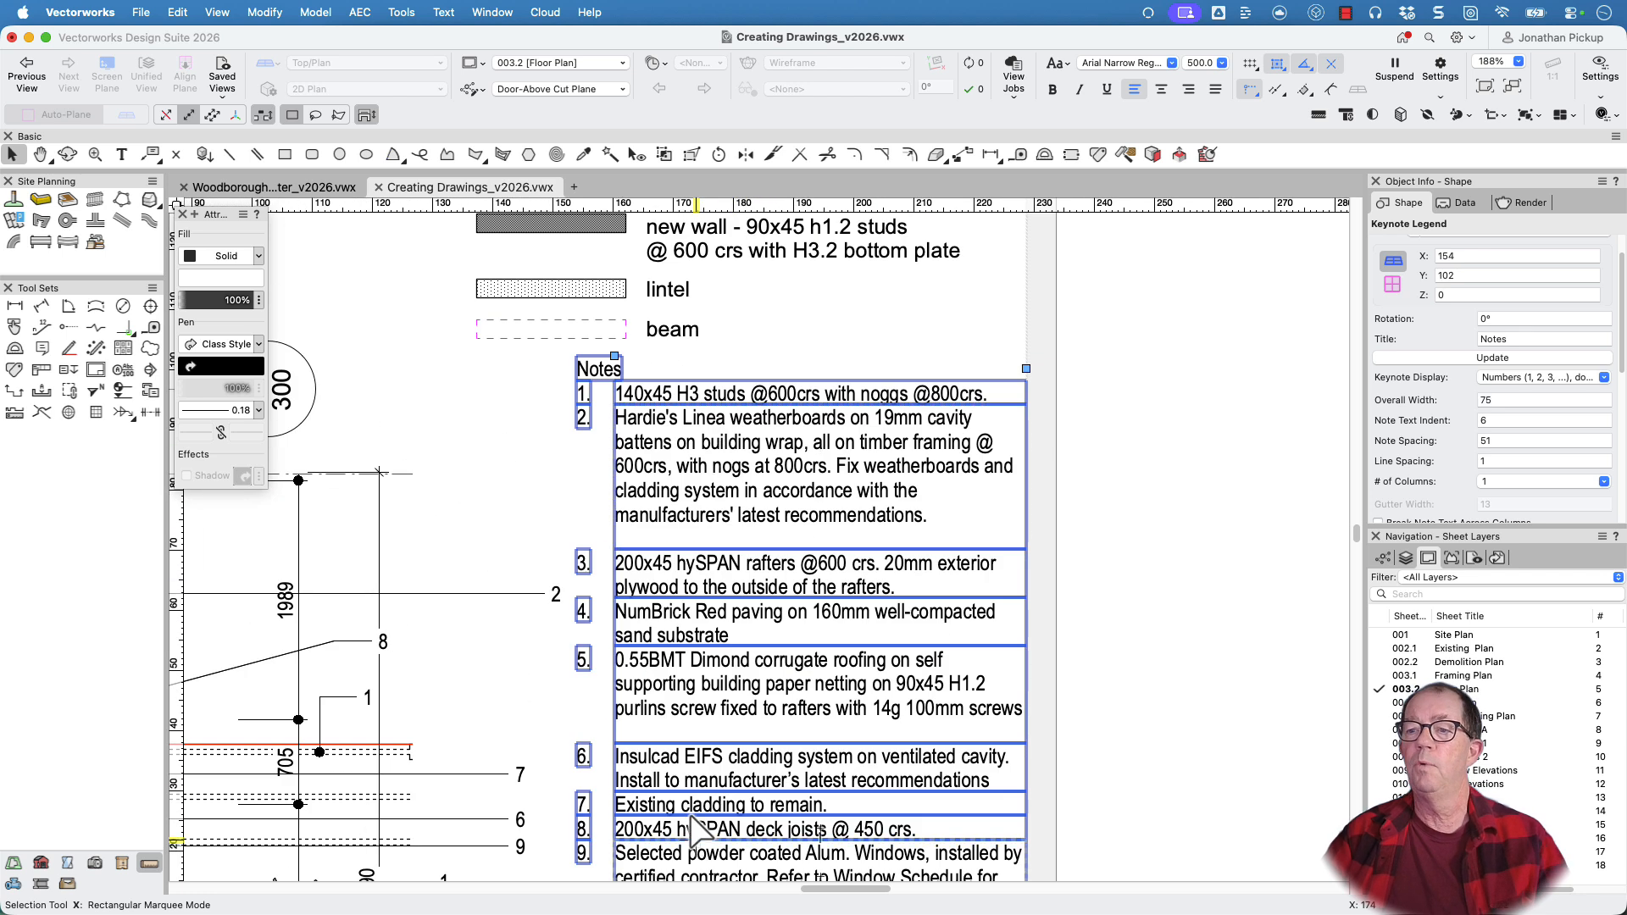
pyautogui.doubleClick(688, 599)
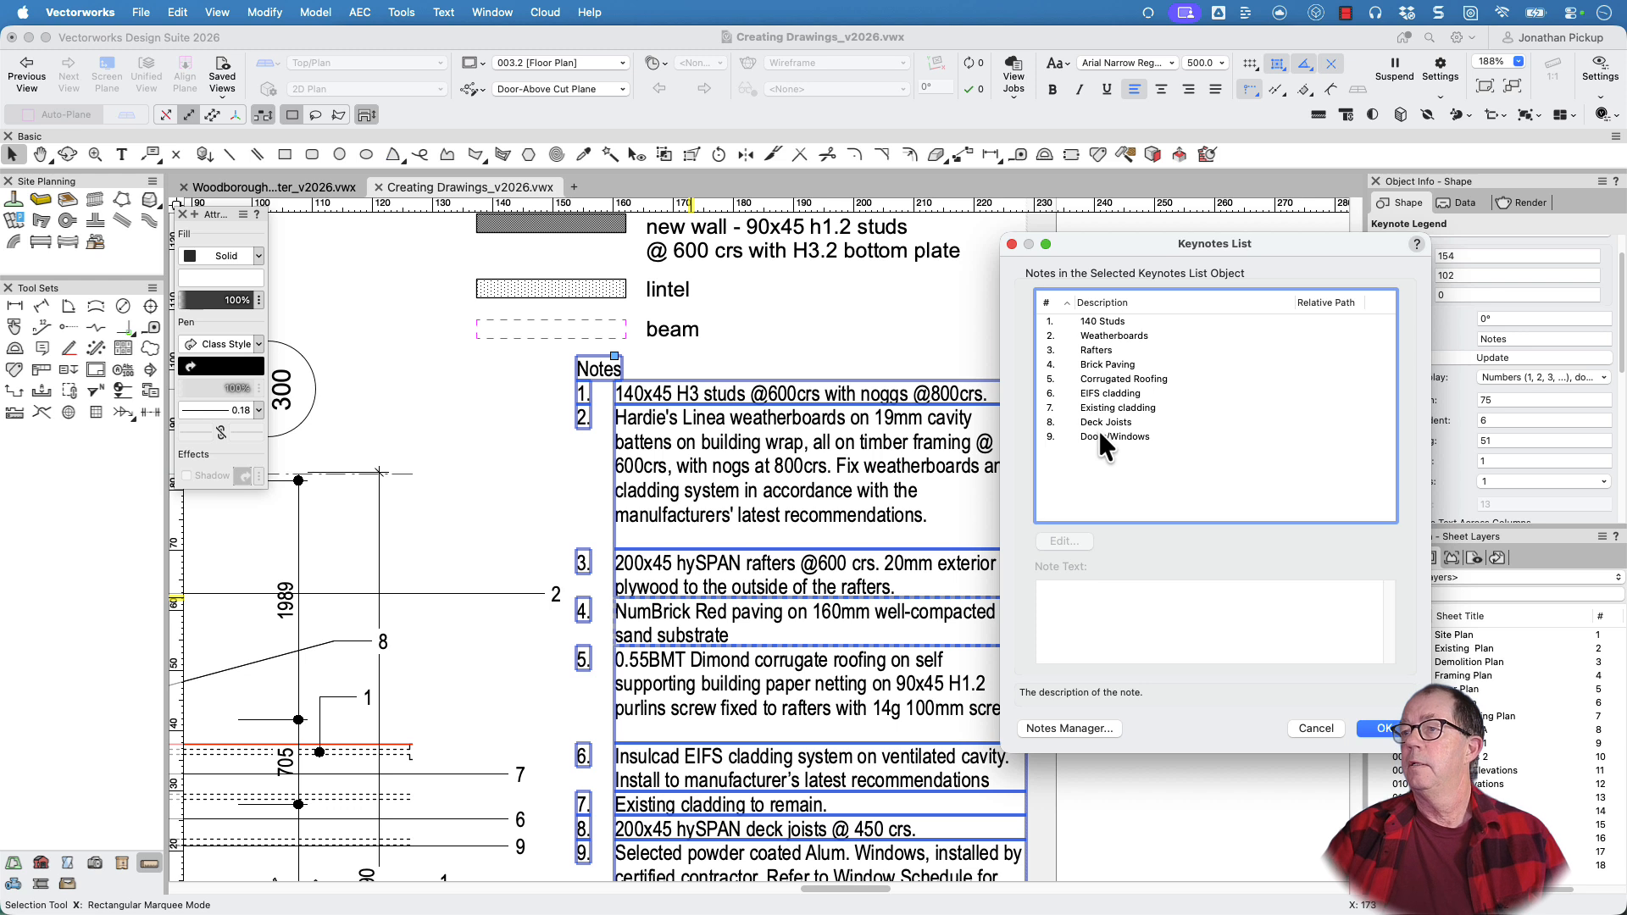
pyautogui.click(1092, 326)
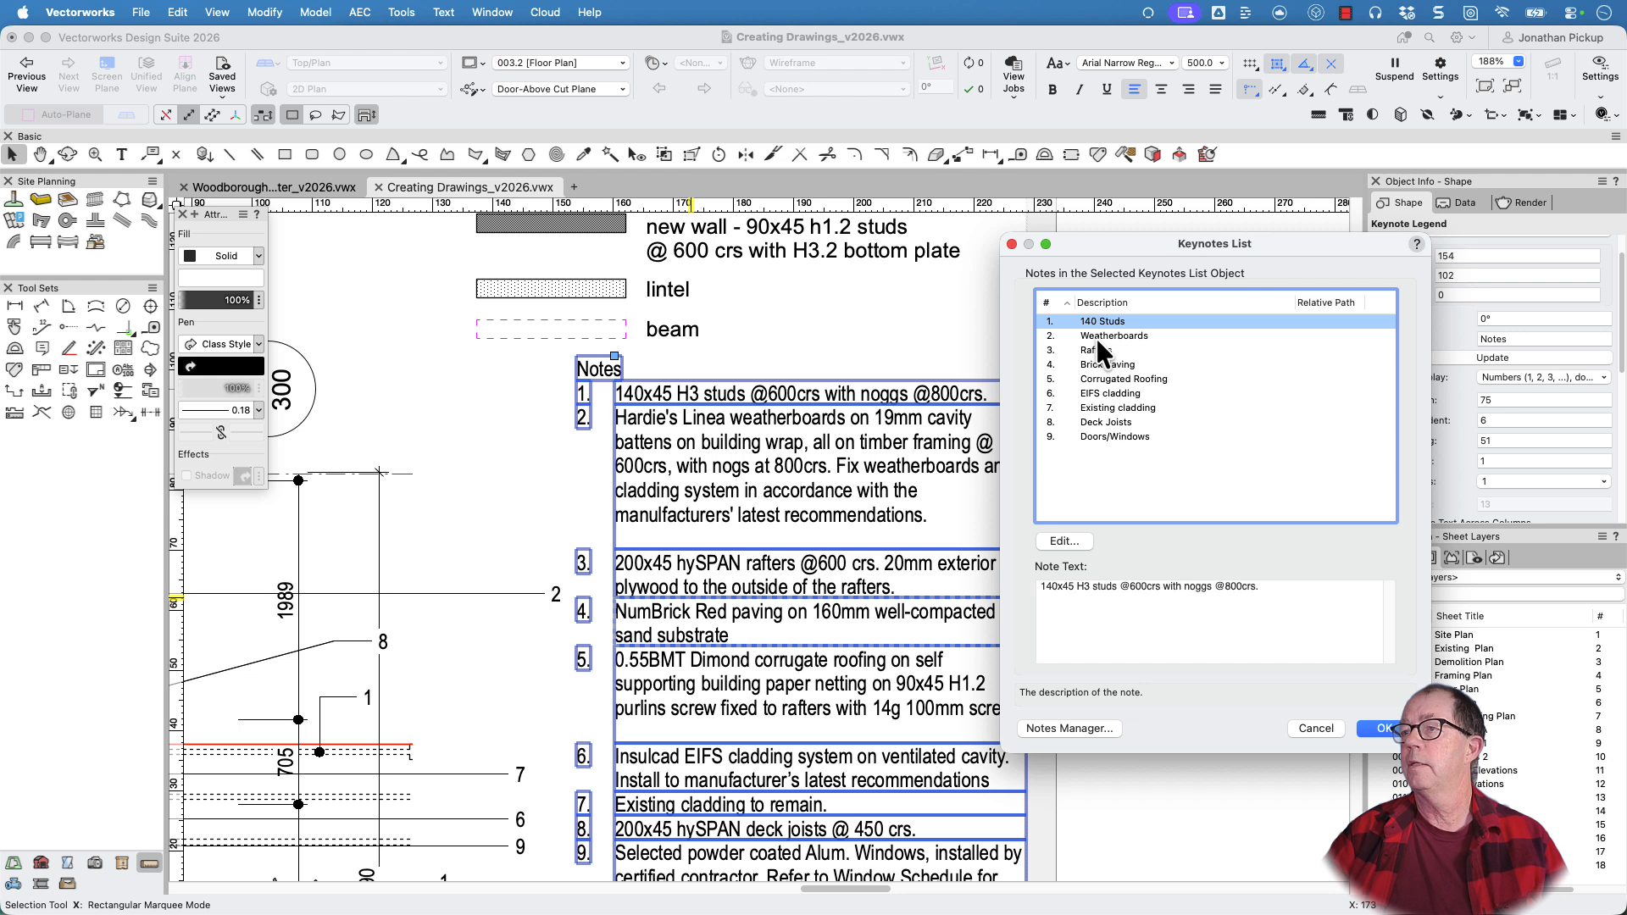
pyautogui.click(1095, 339)
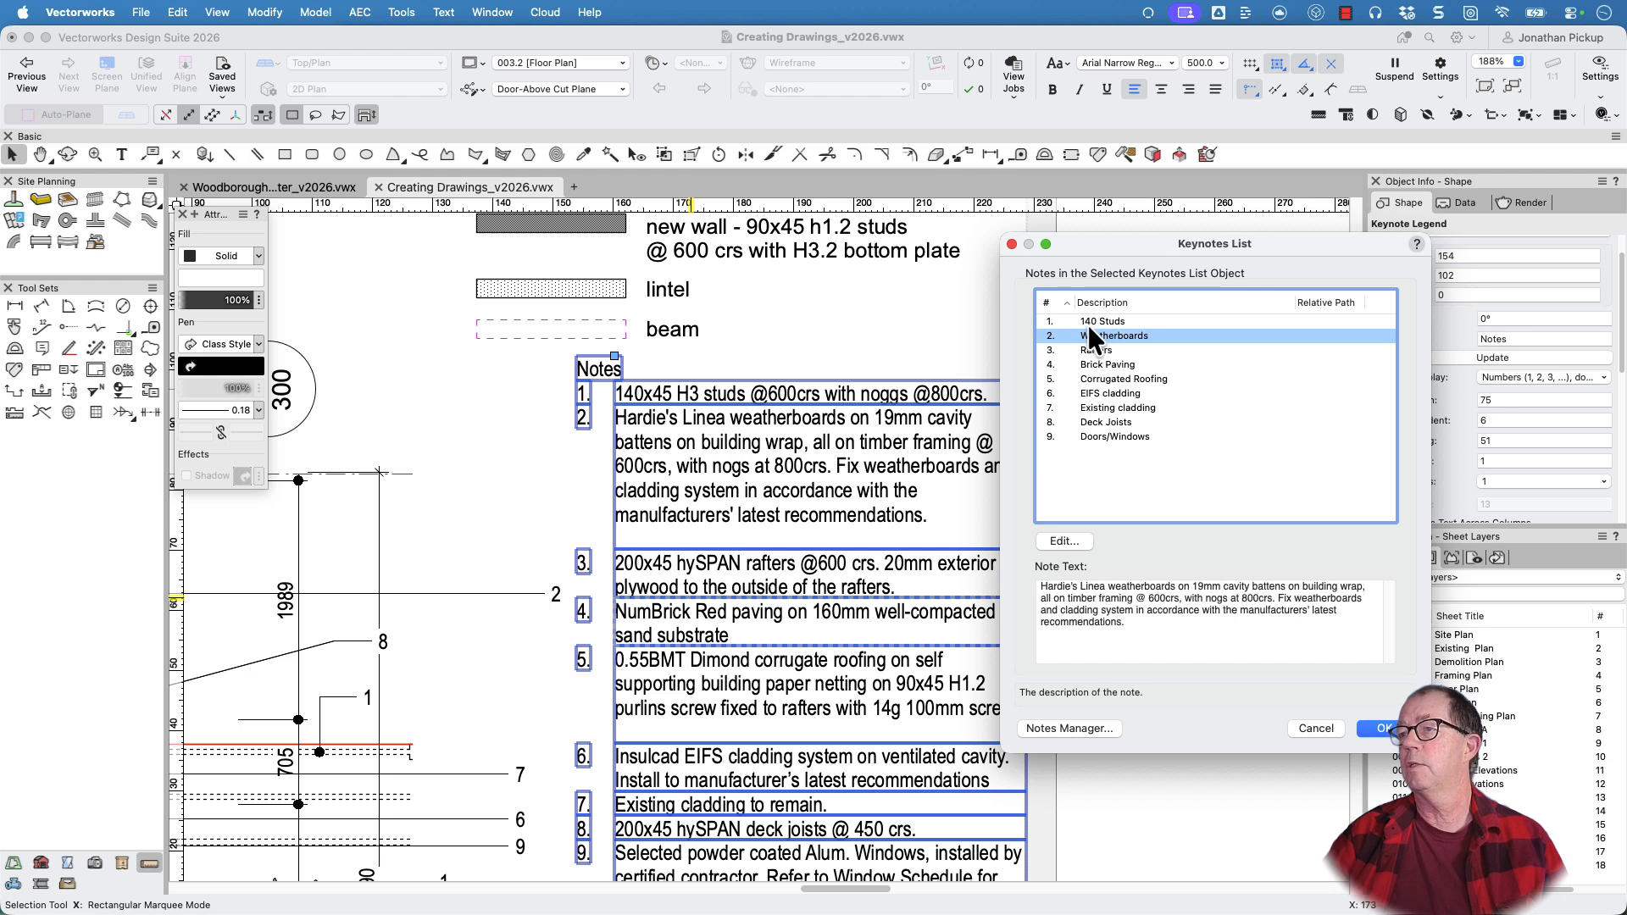
pyautogui.click(1088, 323)
pyautogui.click(1045, 316)
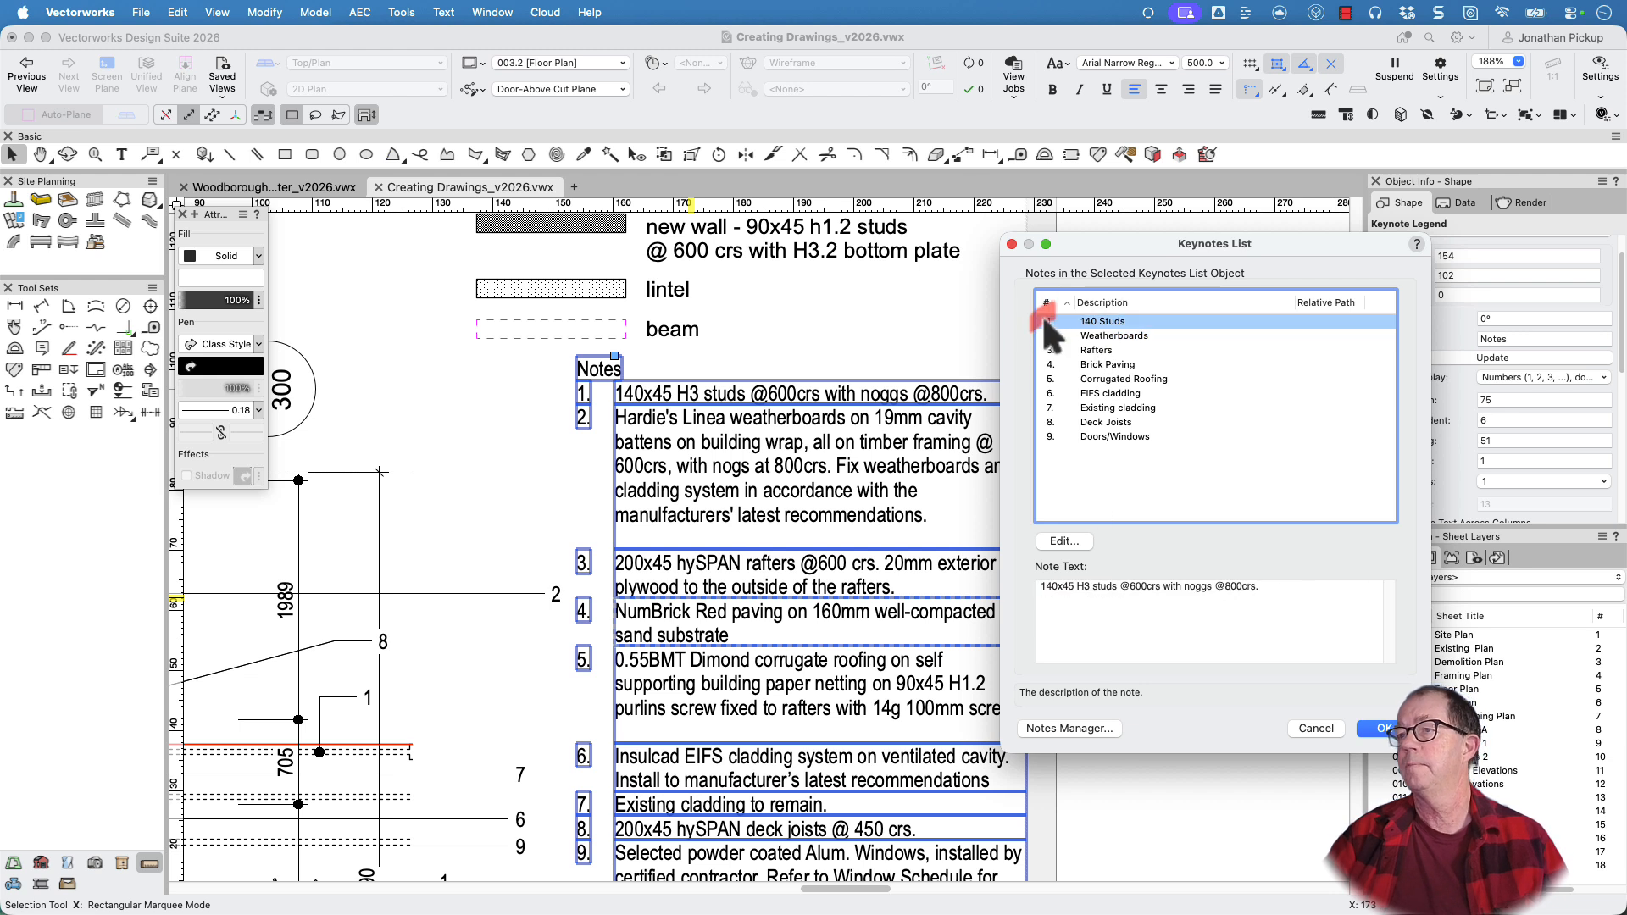
# Reorder the keynotes as Corrugated Roofing, Rafters, Deck Joists, Doors/Windows, Weatherboards, EIFS cladding, Existing cladding, 140 Studs, Brick Paving
pyautogui.moveTo(1044, 322); pyautogui.dragTo(1051, 429)
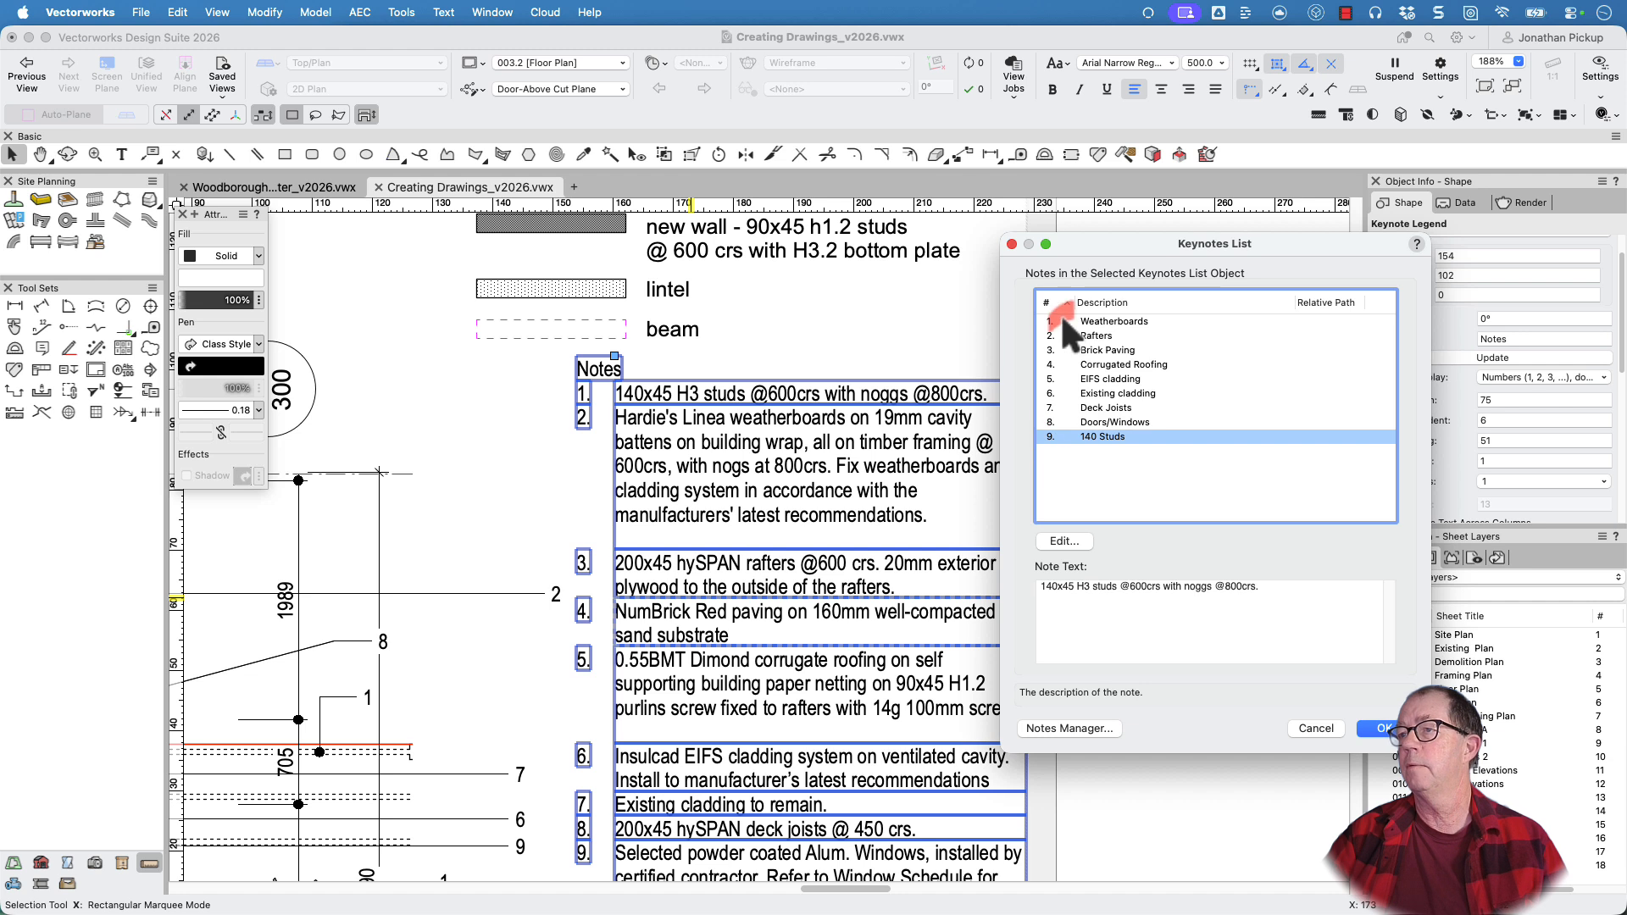
pyautogui.moveTo(1045, 313); pyautogui.dragTo(1043, 419)
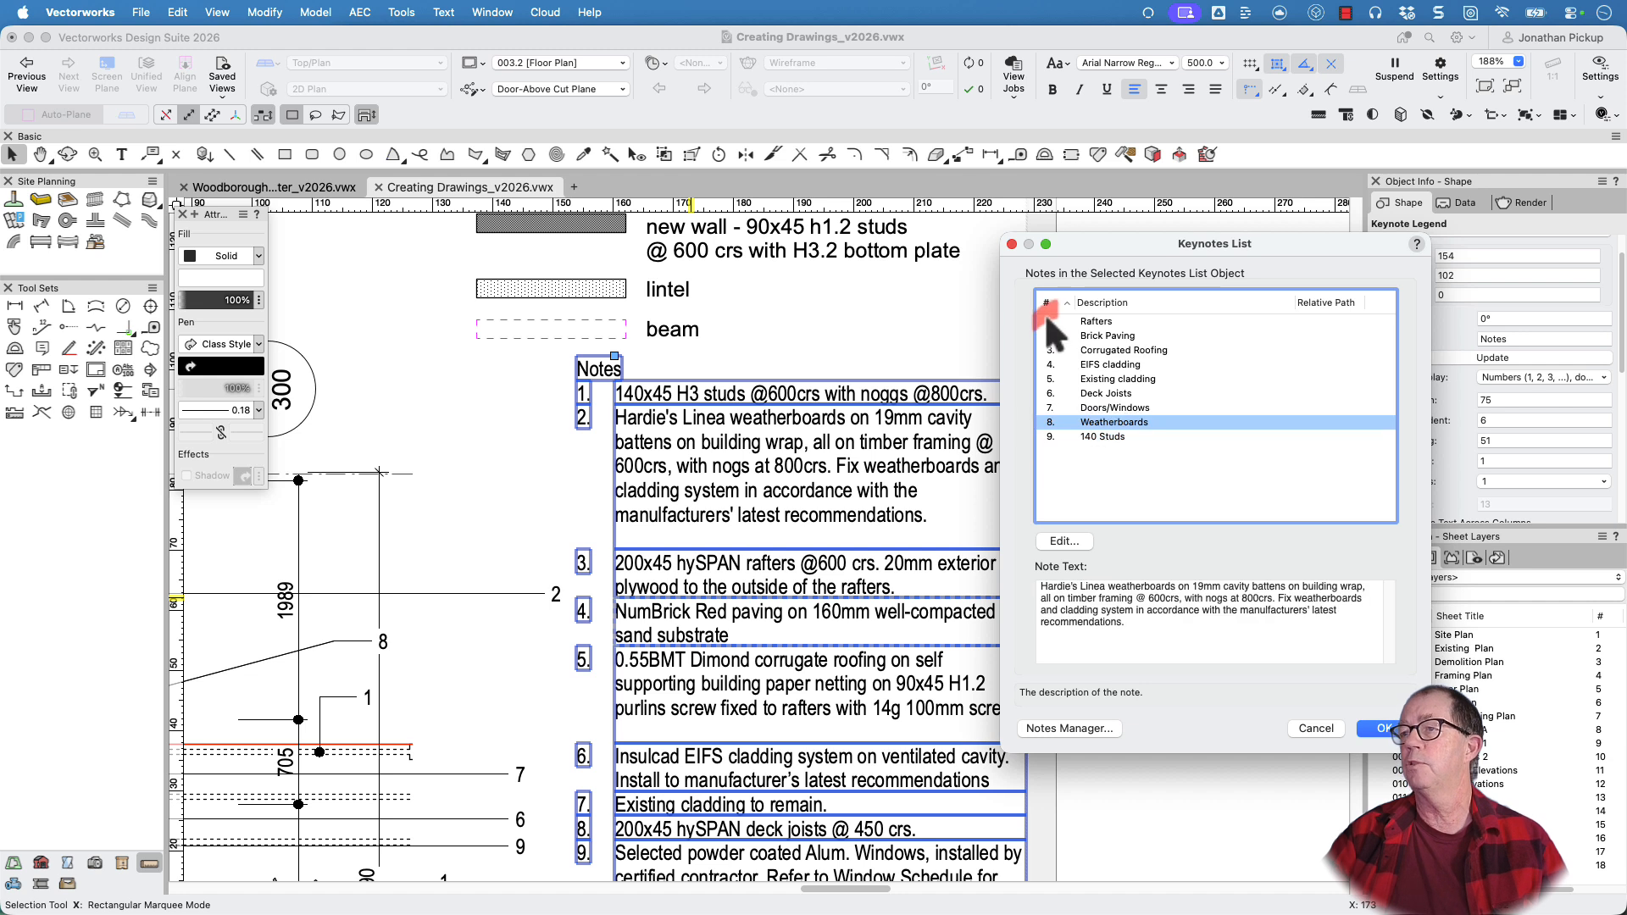
pyautogui.moveTo(1045, 311); pyautogui.dragTo(1052, 431)
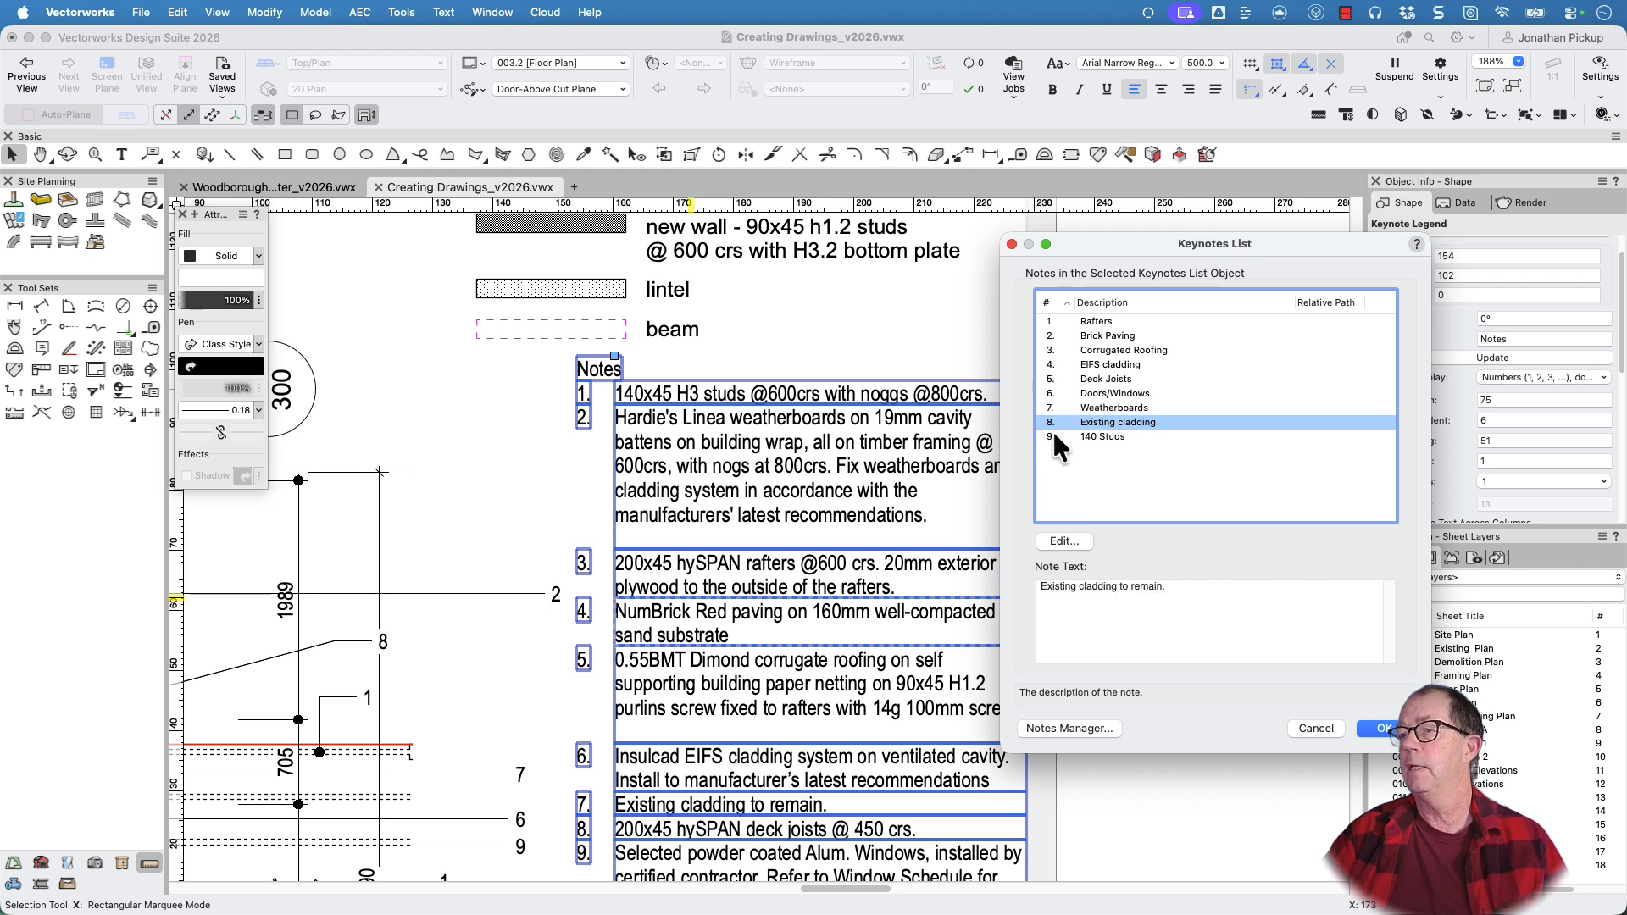
pyautogui.moveTo(1050, 350); pyautogui.dragTo(1046, 446)
pyautogui.moveTo(1046, 351); pyautogui.dragTo(1041, 400)
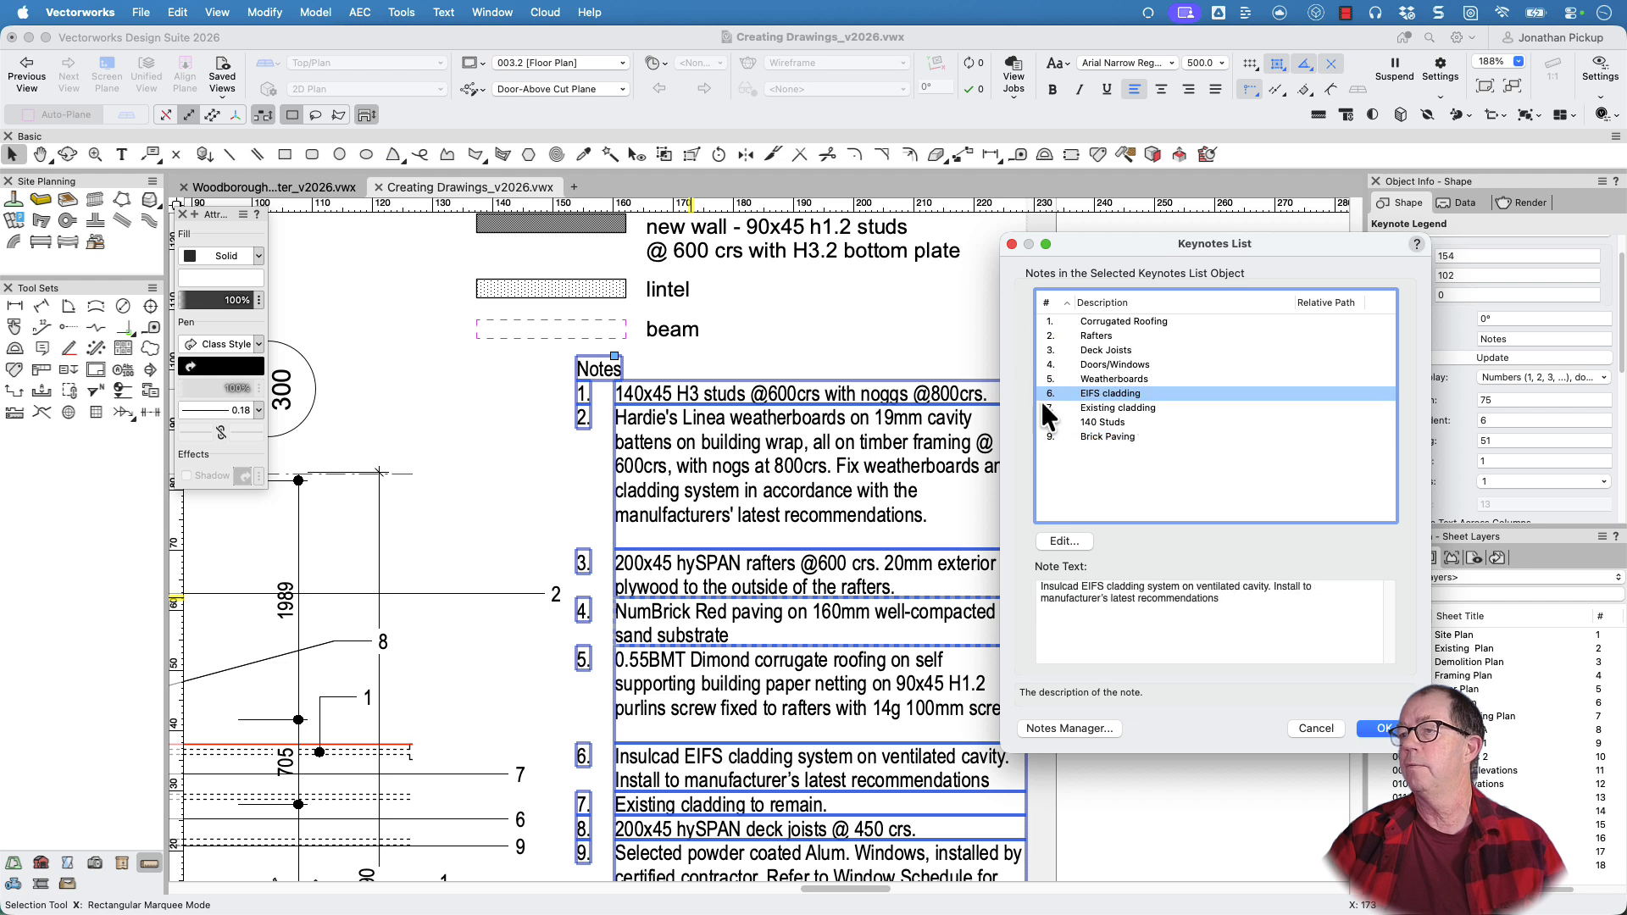
# Check the note texts from Brick Paving up to Deck Joists, then move Deck Joists below Existing cladding as number 7 and apply the order
pyautogui.click(1097, 437)
pyautogui.click(1097, 423)
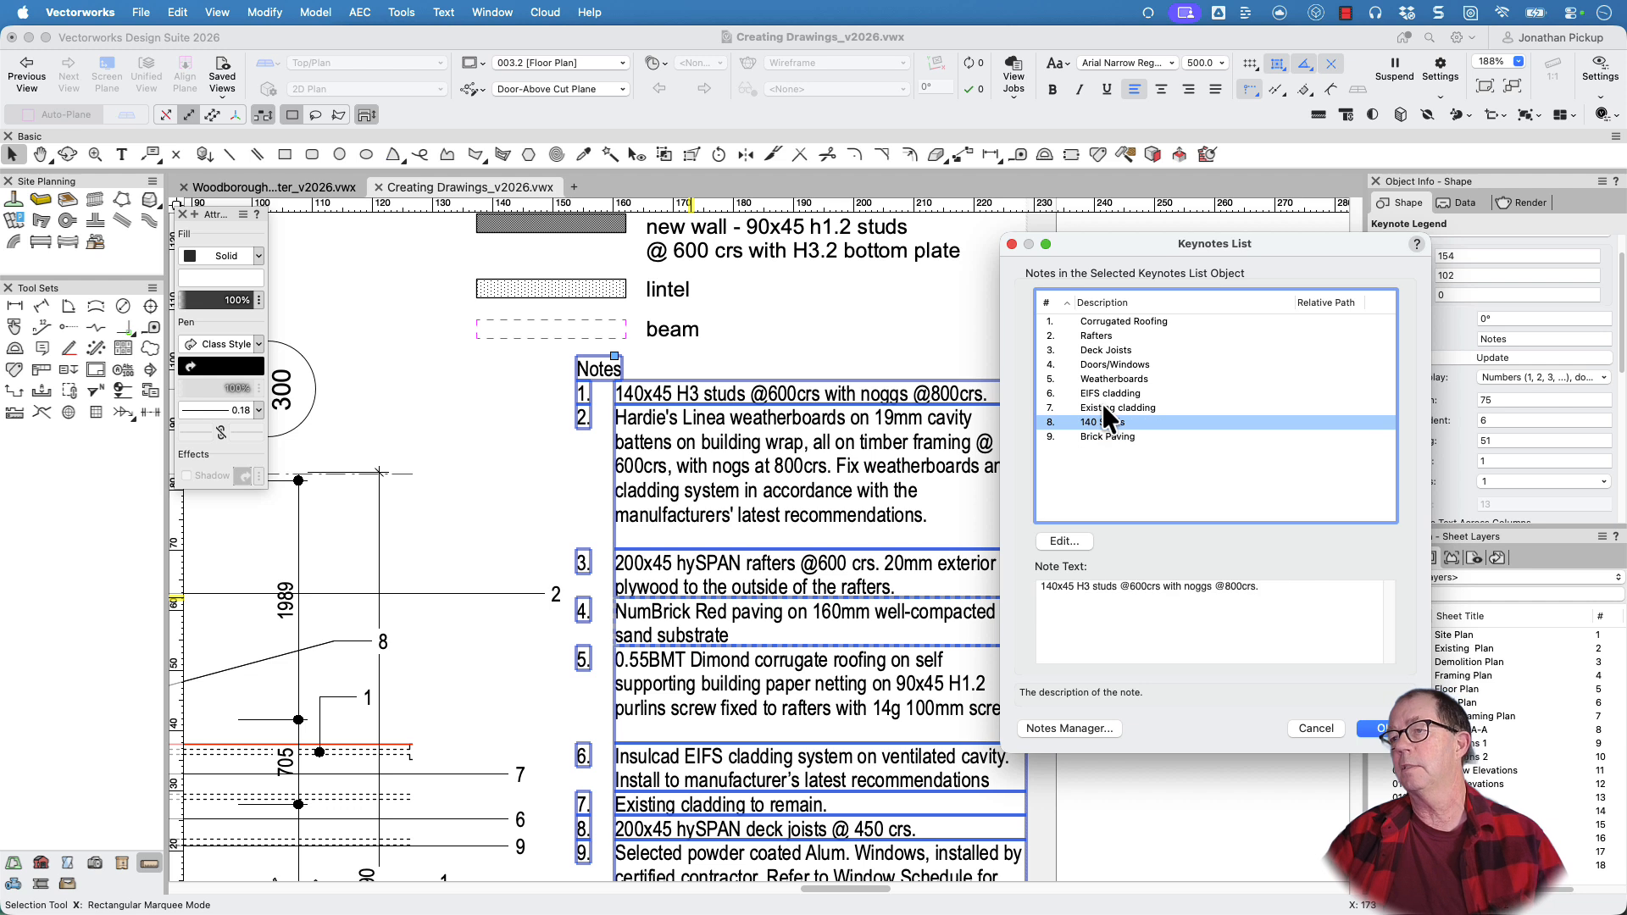
pyautogui.click(1100, 409)
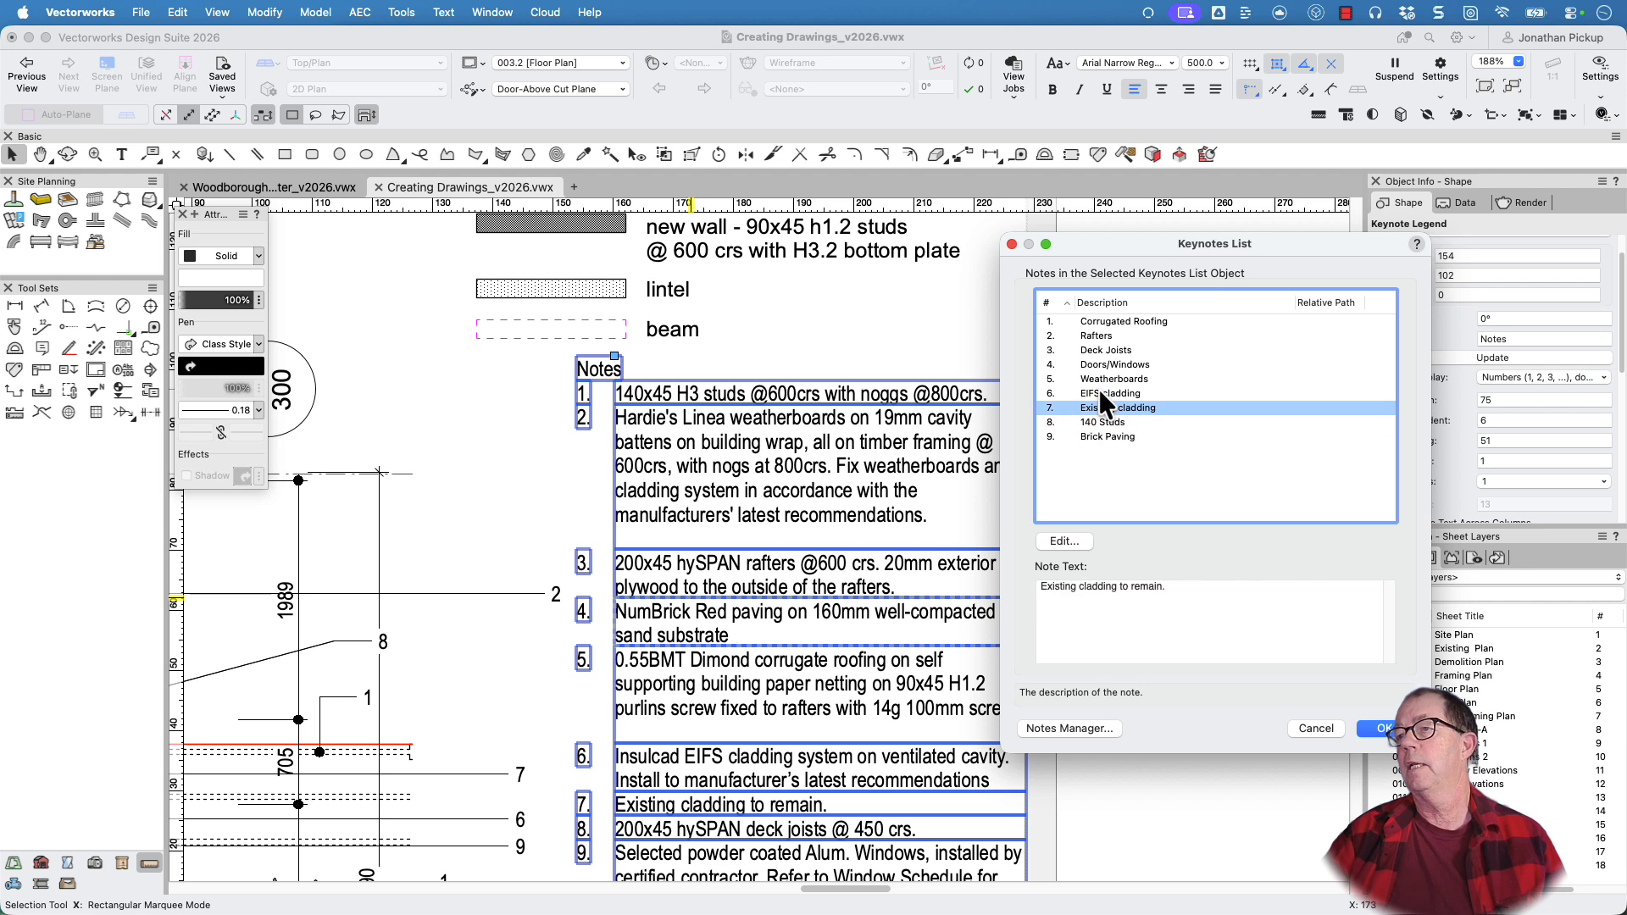
pyautogui.click(1098, 392)
pyautogui.click(1098, 378)
pyautogui.click(1096, 365)
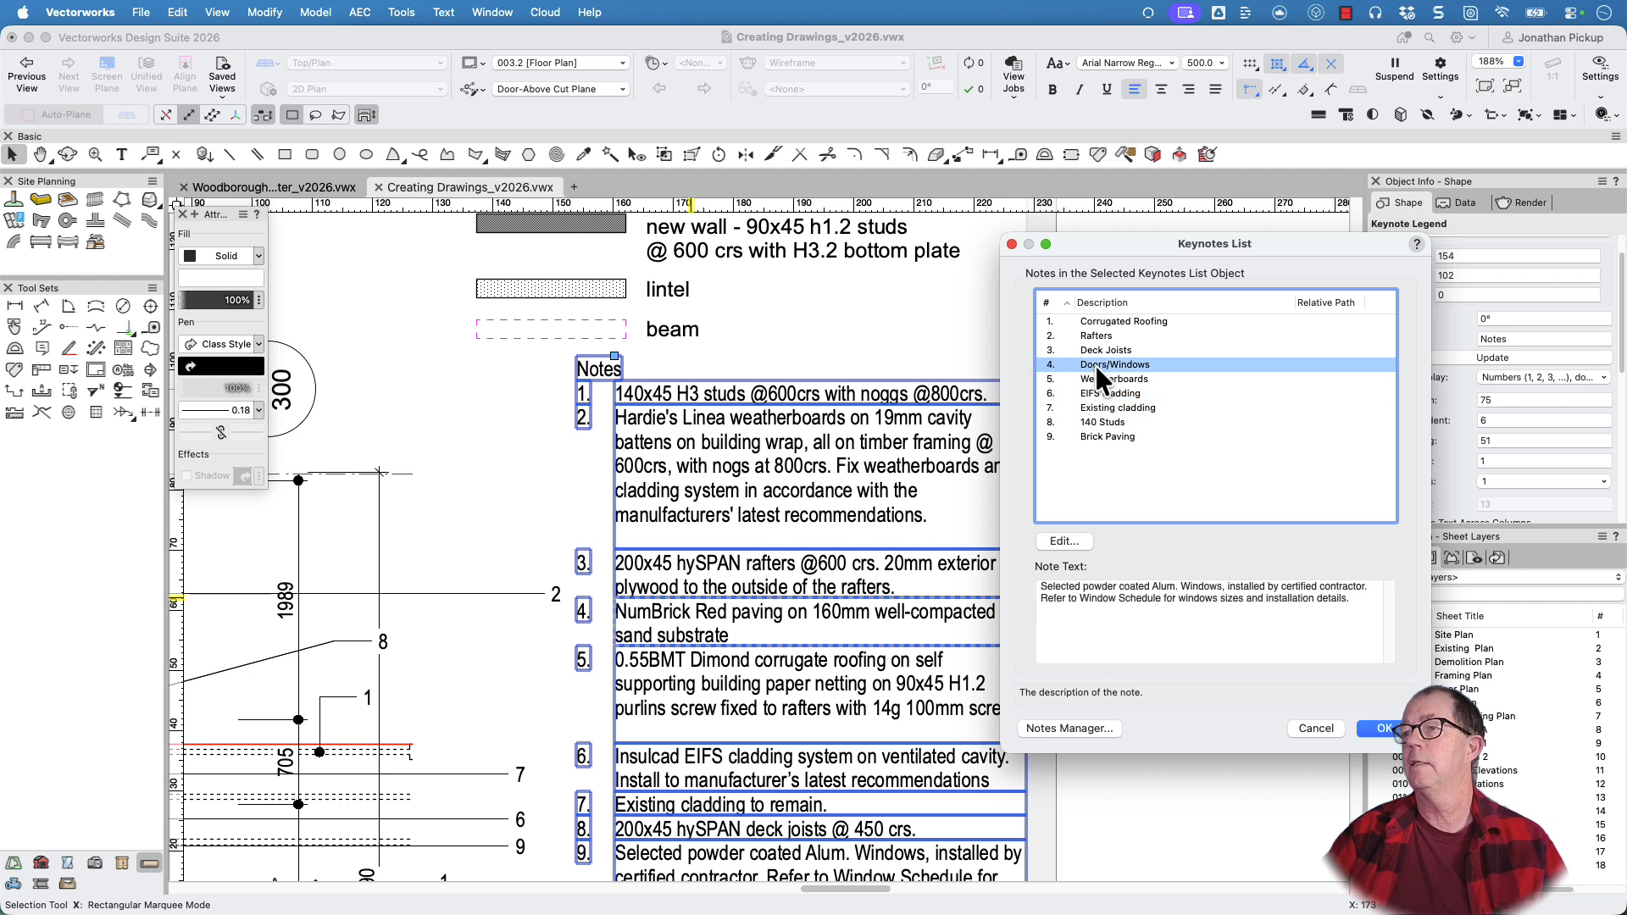
pyautogui.click(1095, 353)
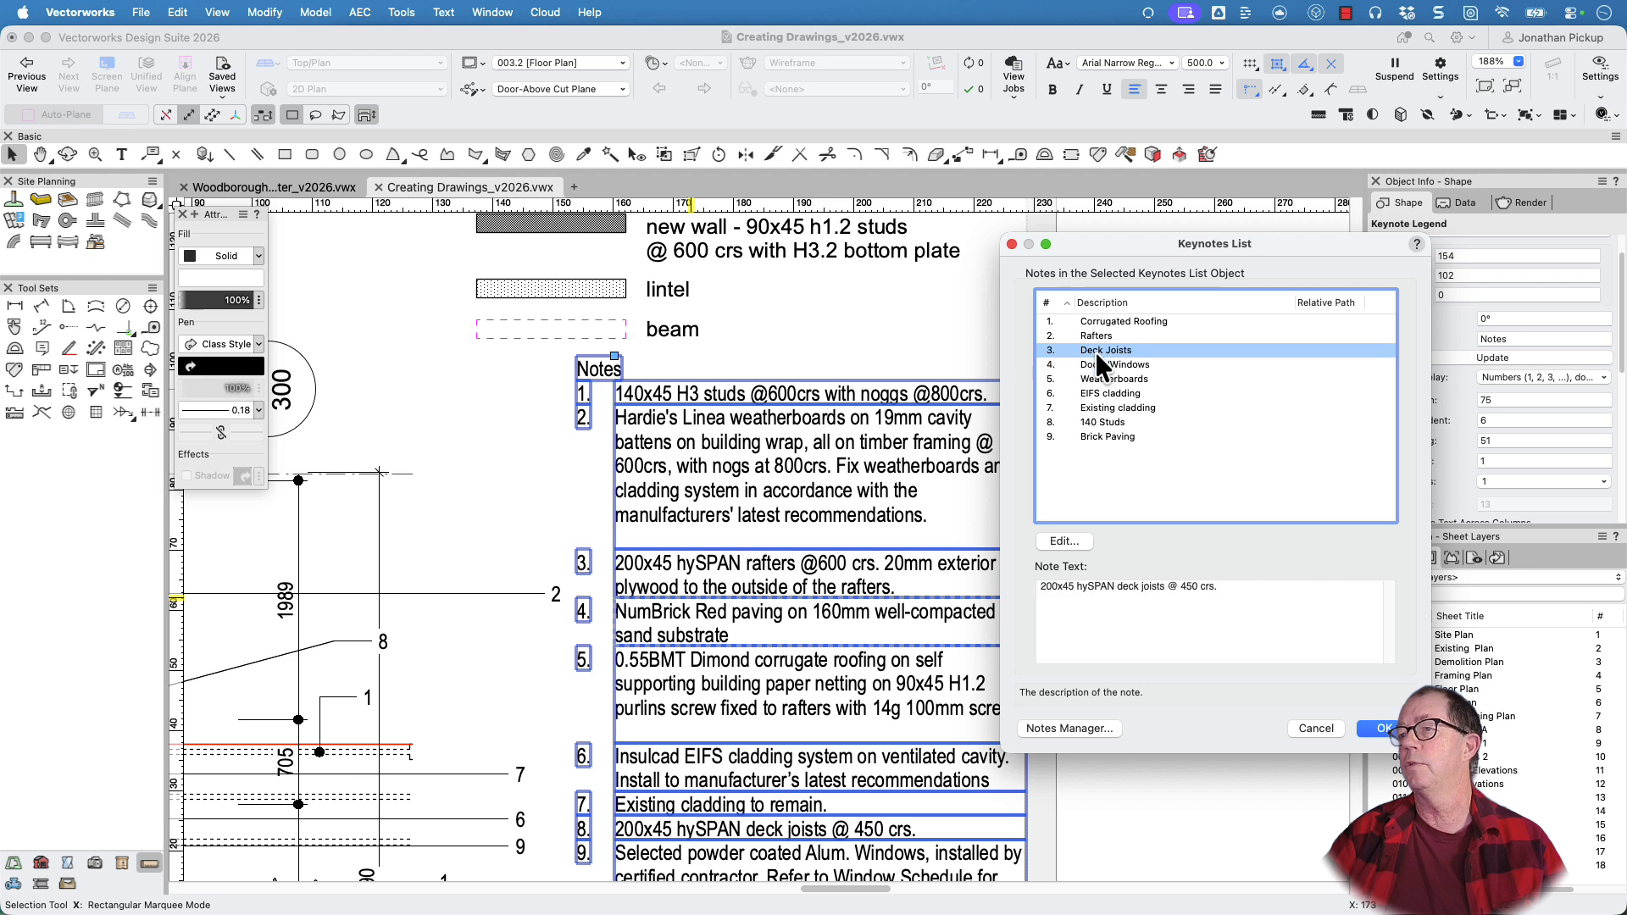
pyautogui.moveTo(1048, 350); pyautogui.dragTo(1040, 410)
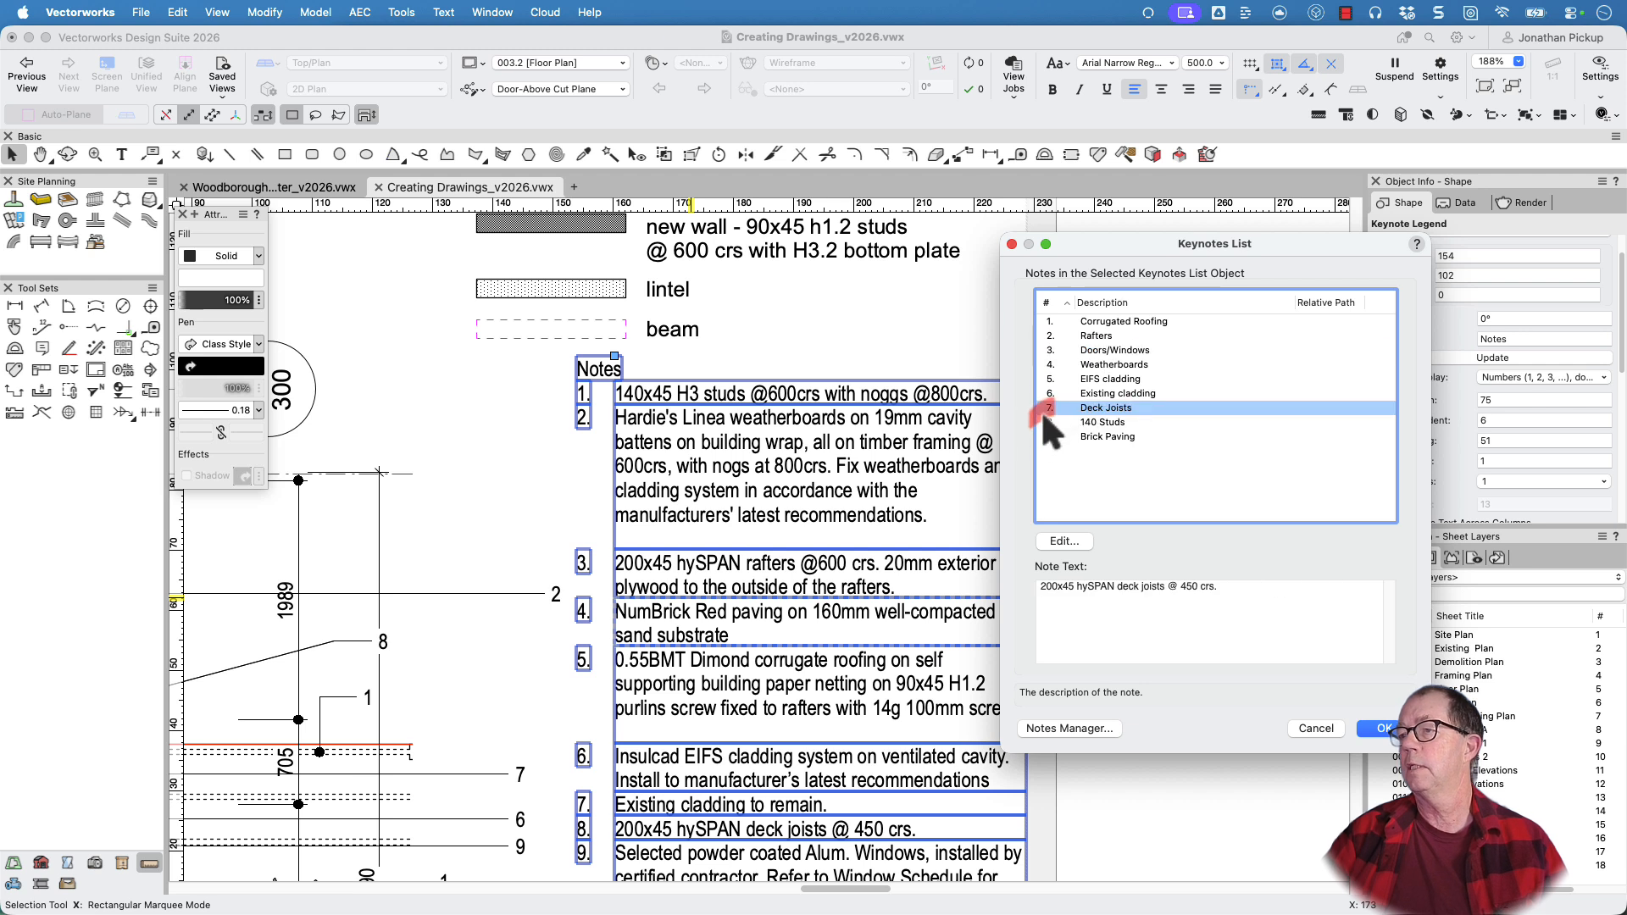
pyautogui.click(1090, 338)
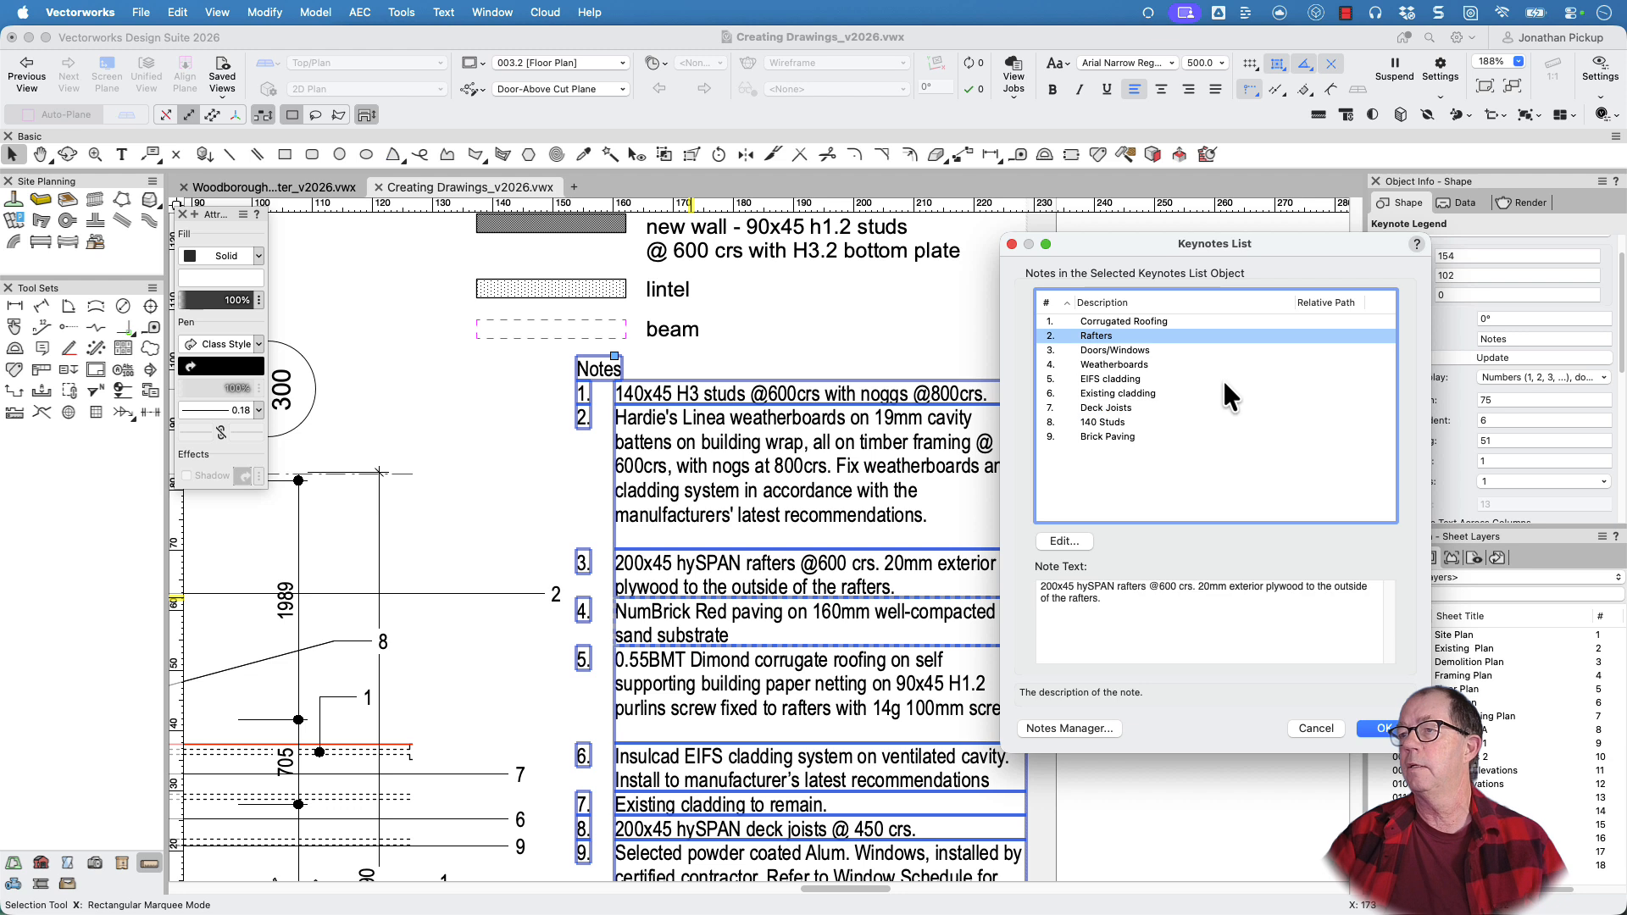
pyautogui.click(1383, 729)
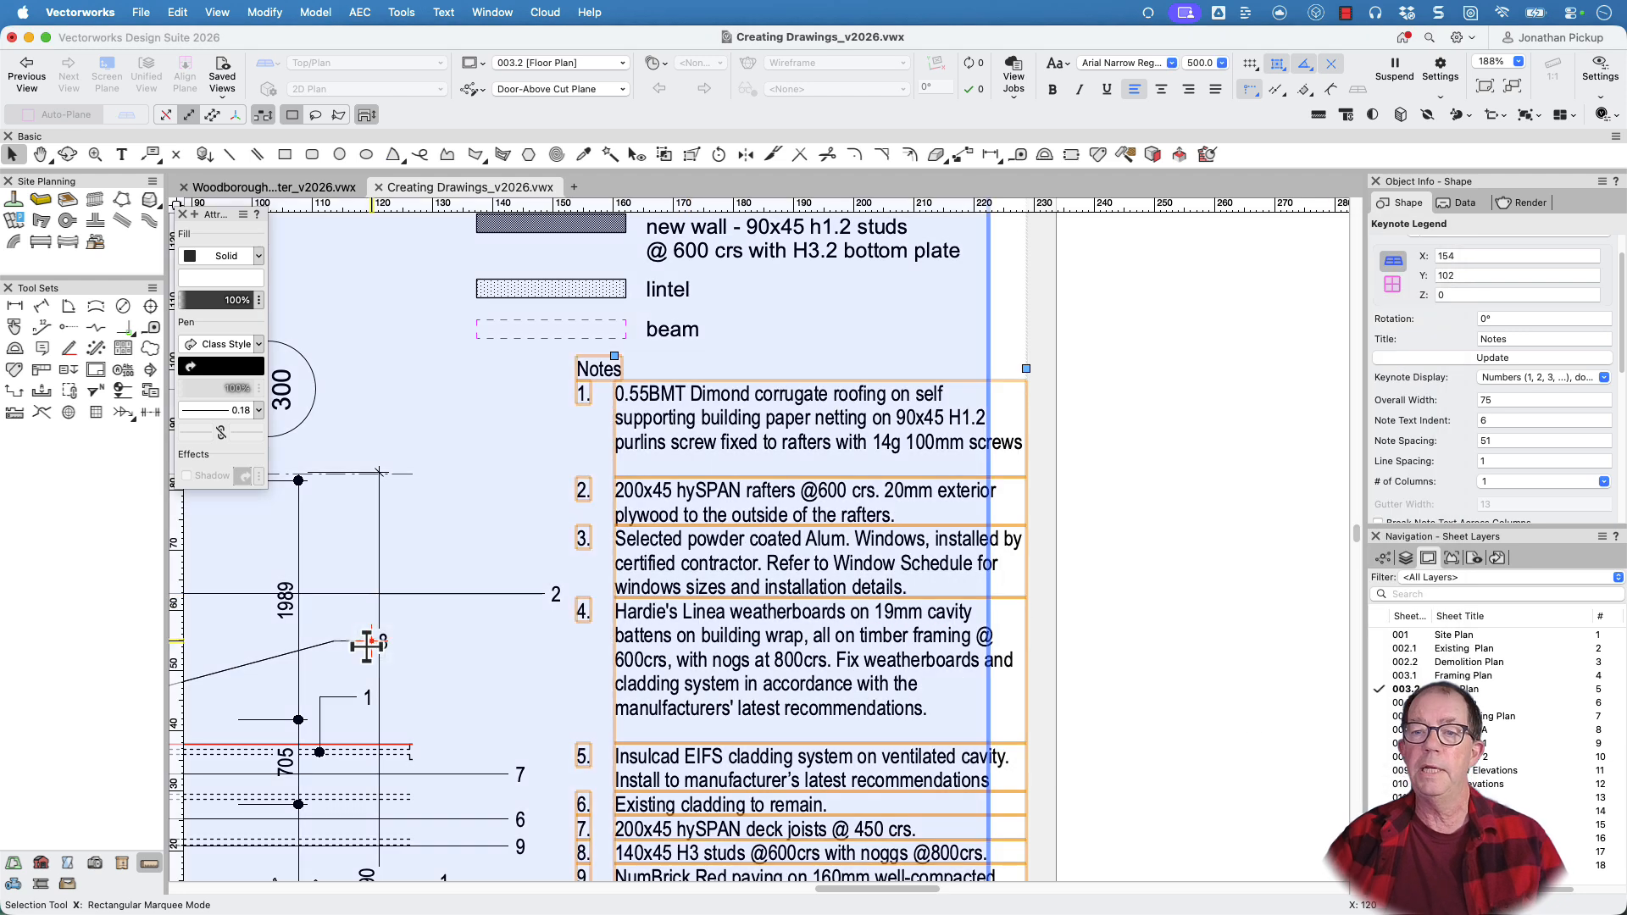
# Look over the keynote callouts and legend on the Floor Plan sheet, and enter the annotations of the floor plan viewport
pyautogui.click(398, 654)
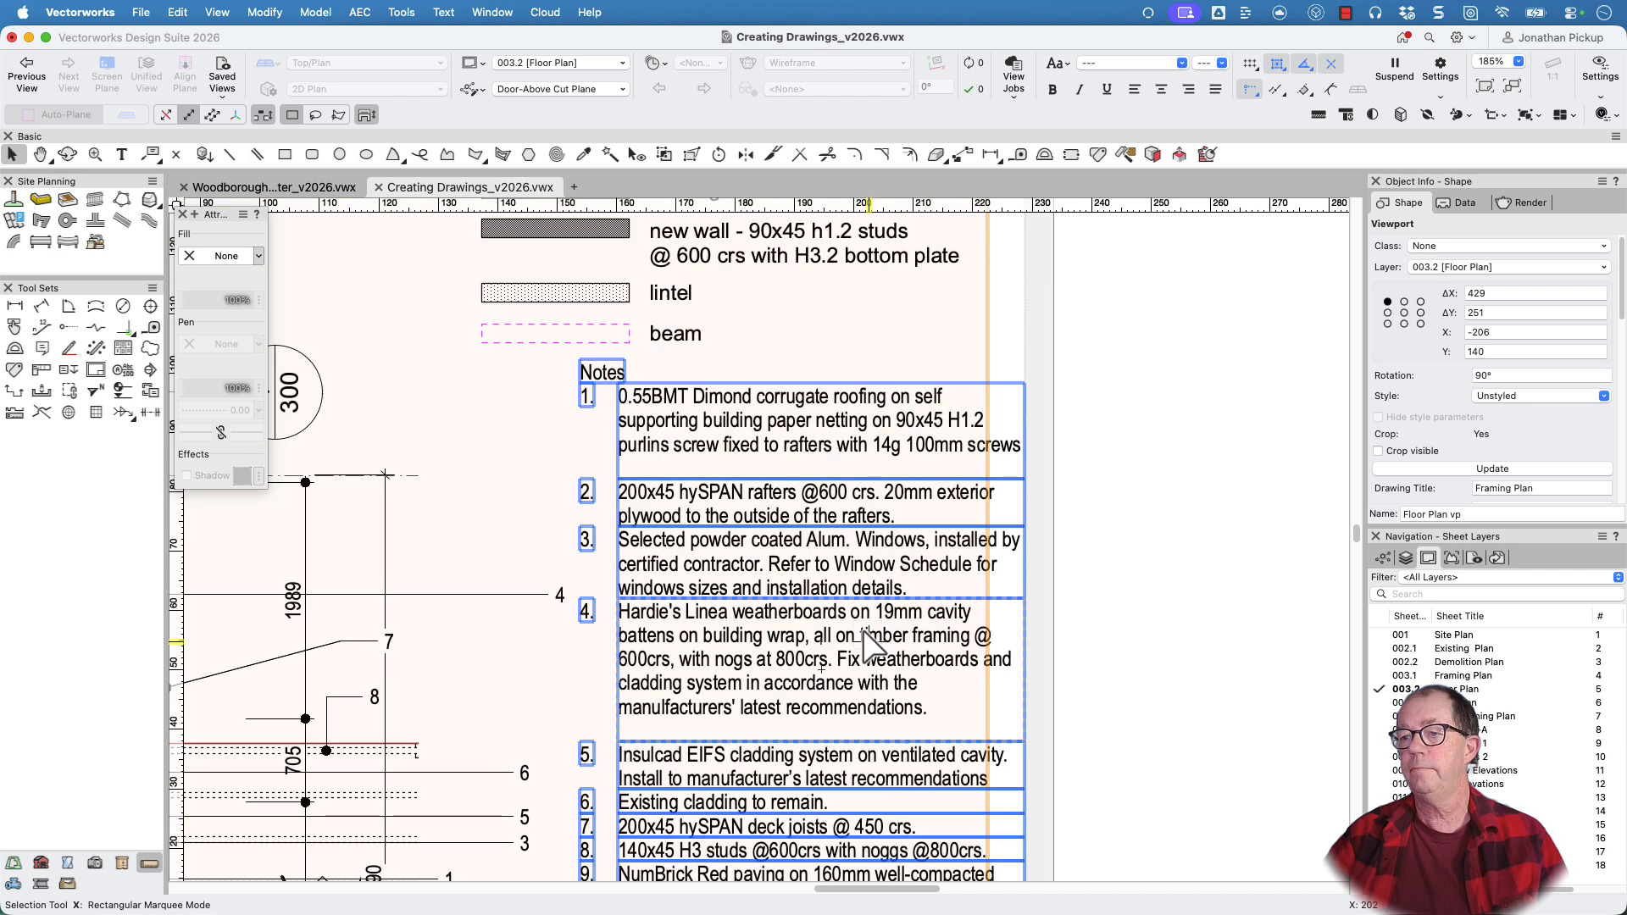
pyautogui.scroll(-3, 865, 657)
pyautogui.click(972, 674)
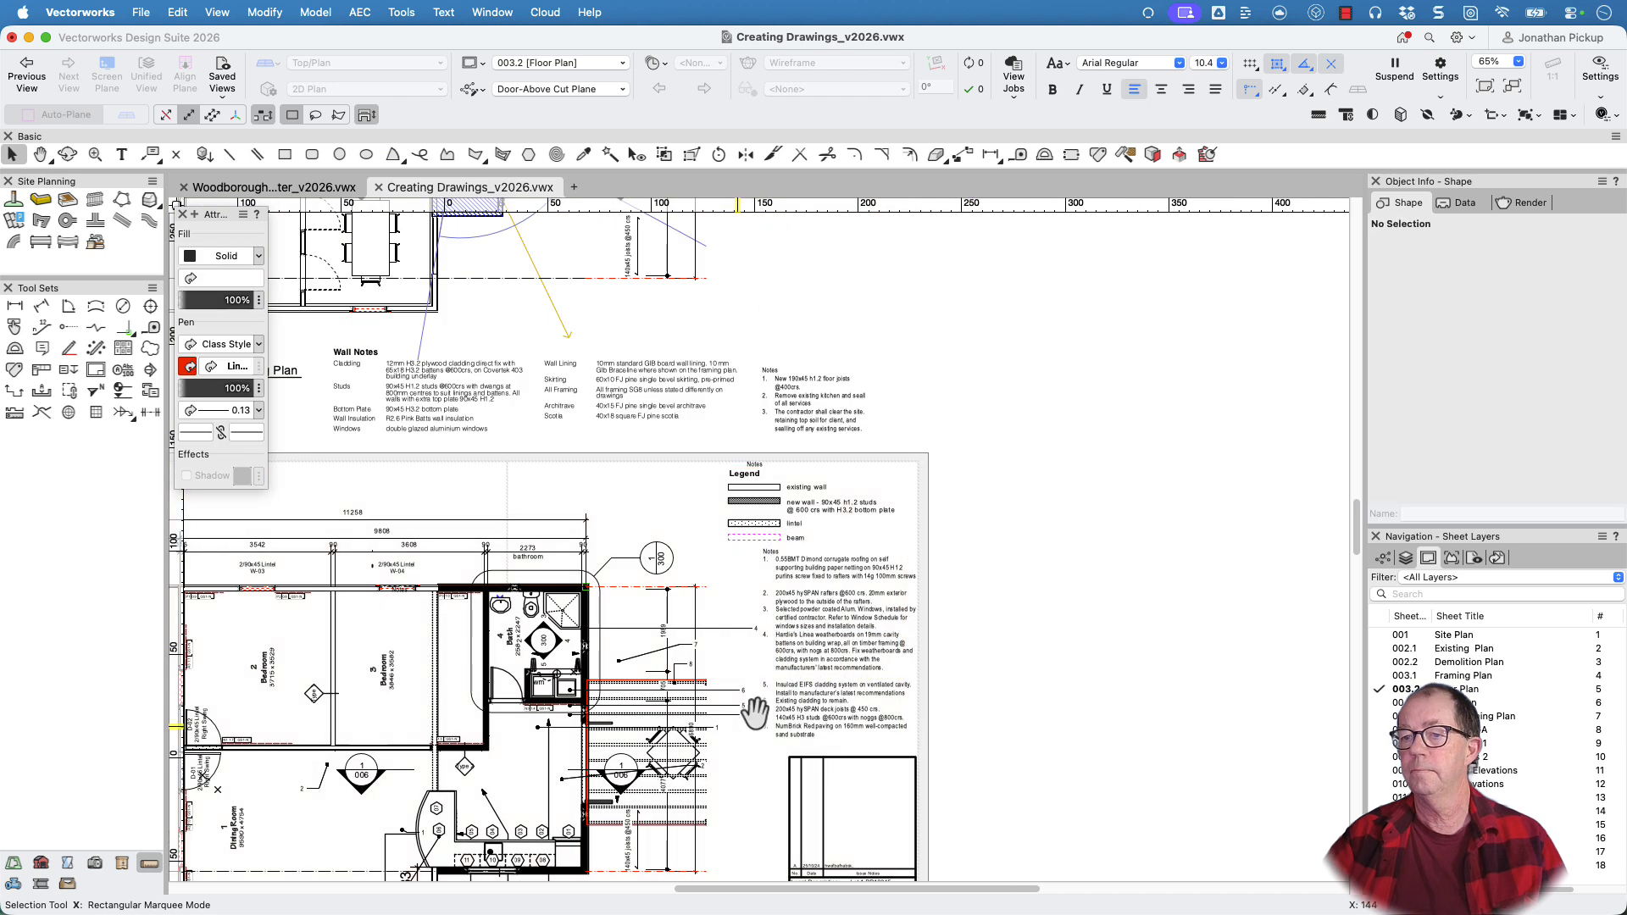
pyautogui.moveTo(736, 725); pyautogui.dragTo(1092, 569, button='middle')
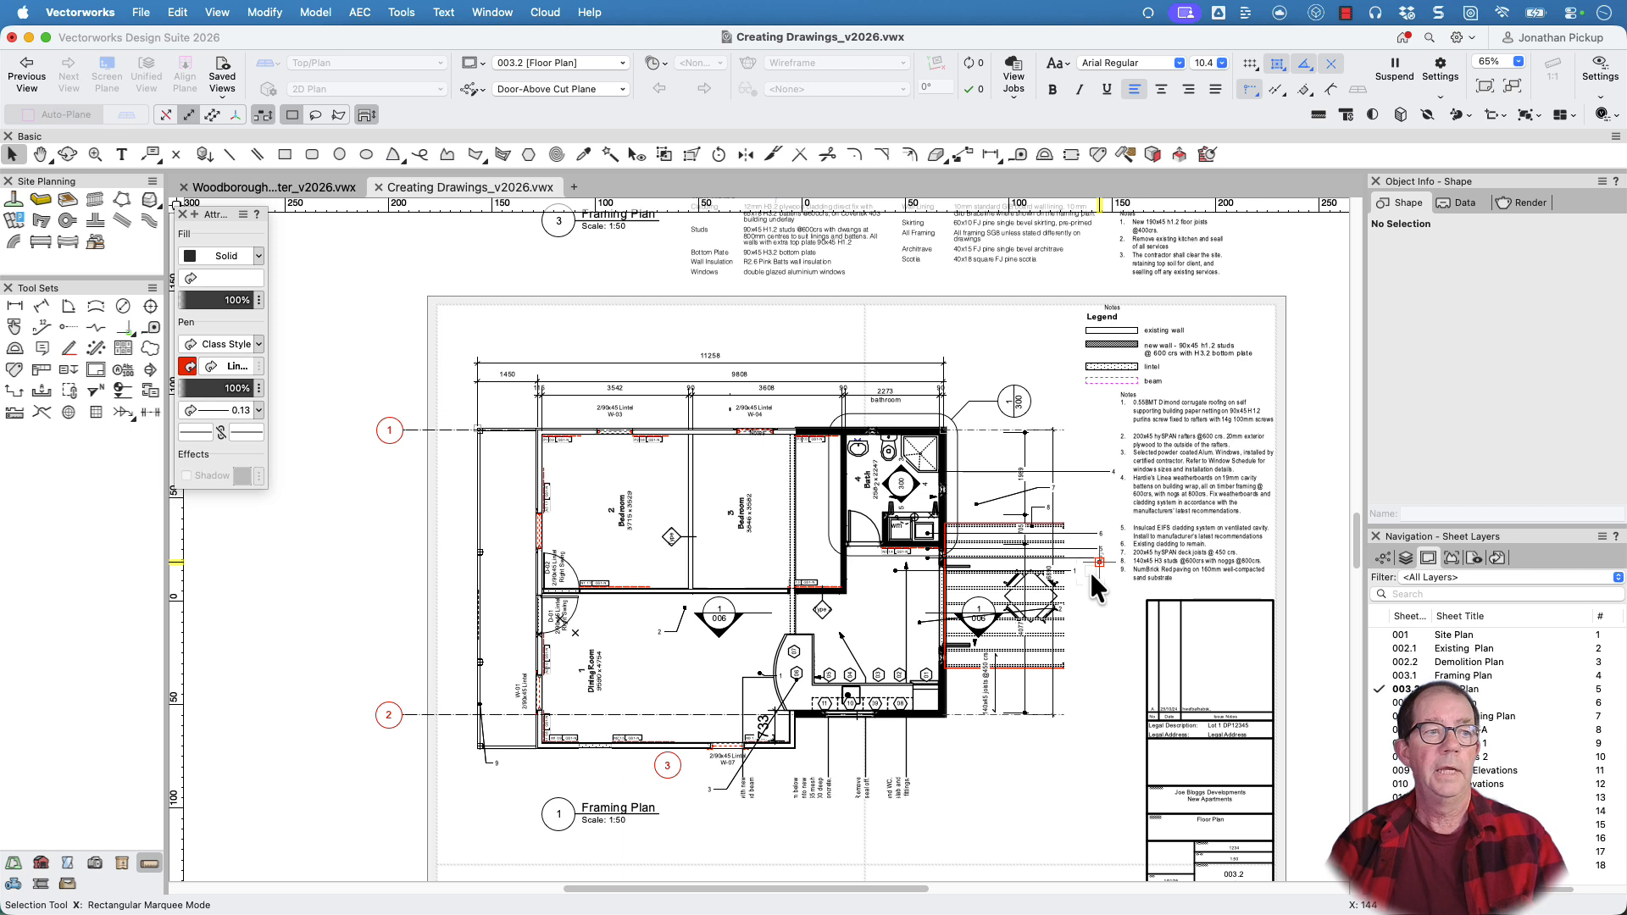
pyautogui.scroll(-3, 1090, 568)
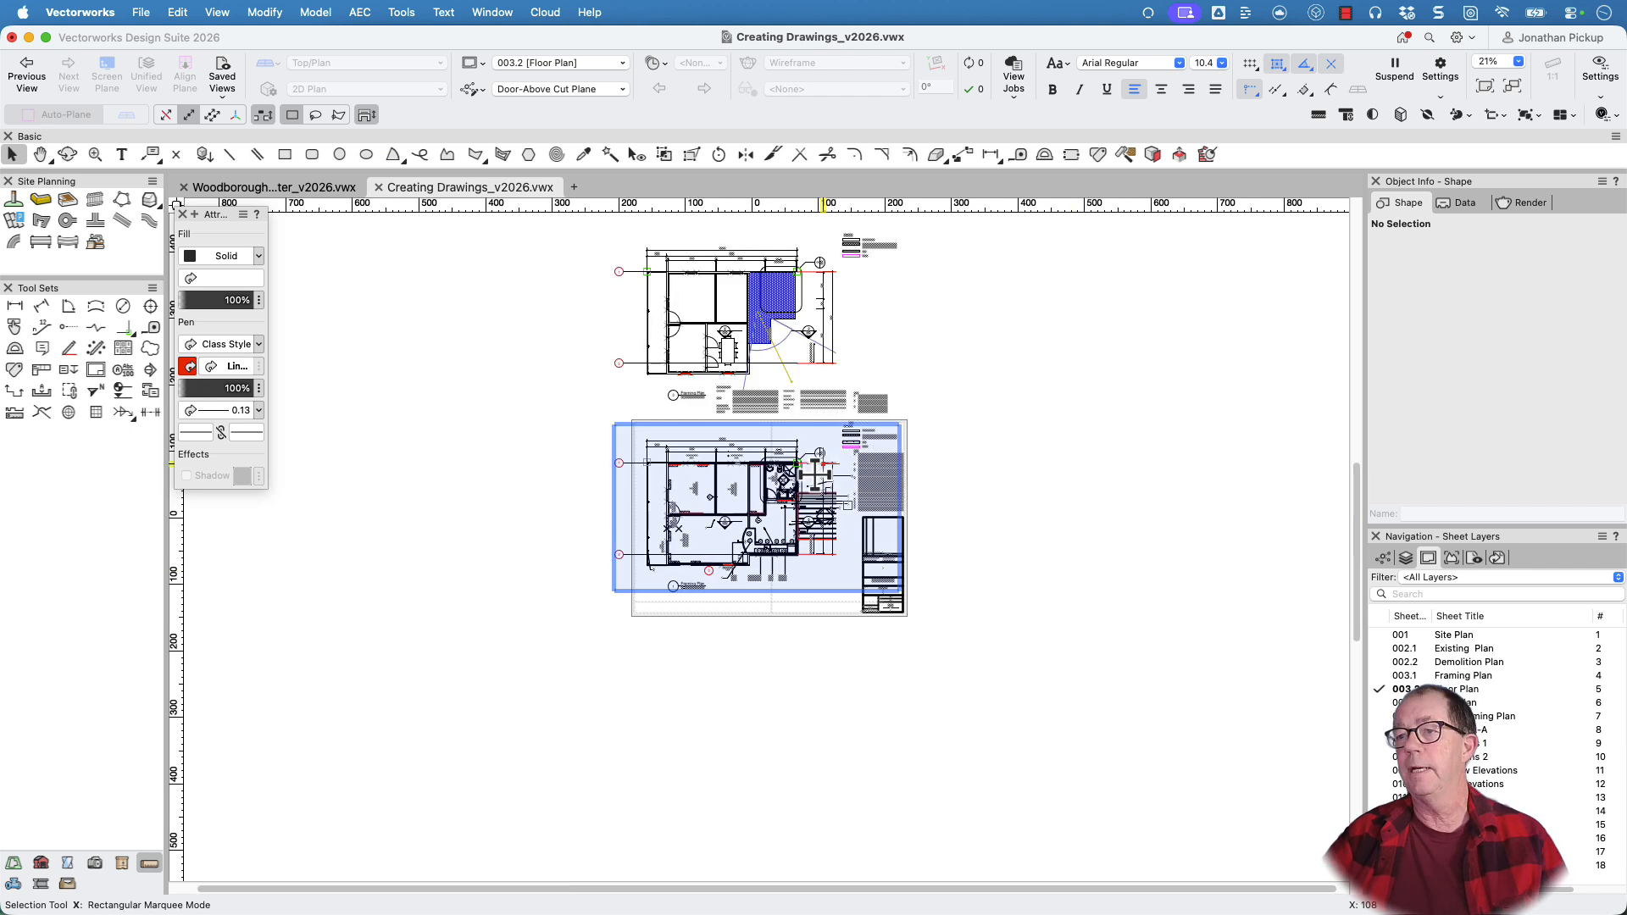
pyautogui.click(816, 475)
pyautogui.scroll(3, 816, 475)
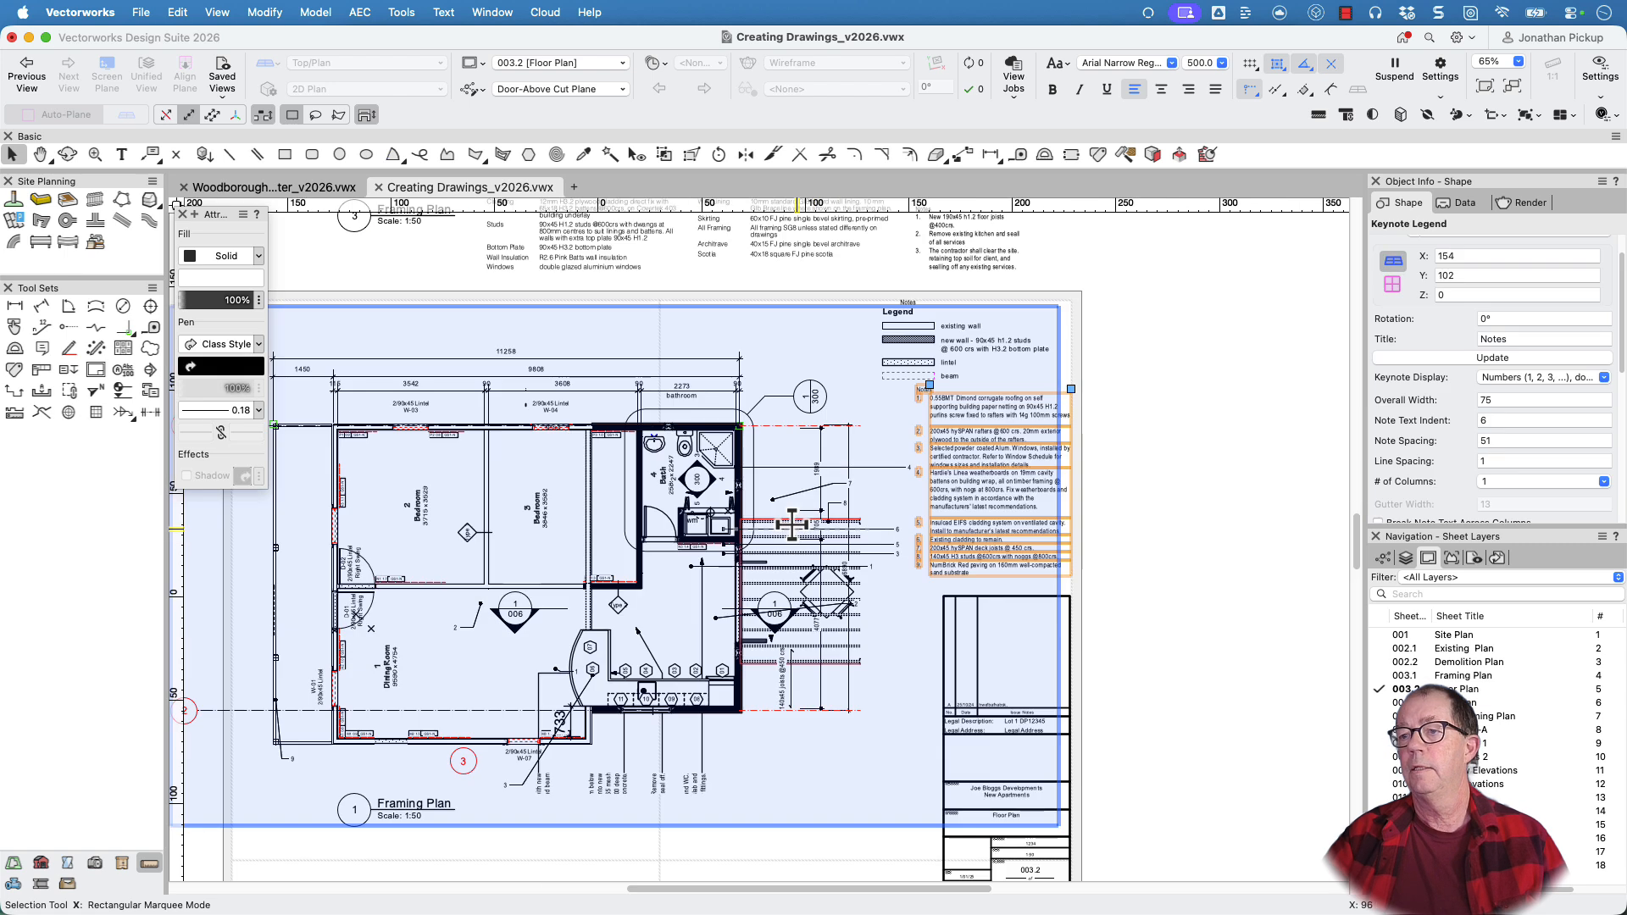
pyautogui.click(791, 525)
pyautogui.doubleClick(791, 526)
pyautogui.scroll(3, 808, 485)
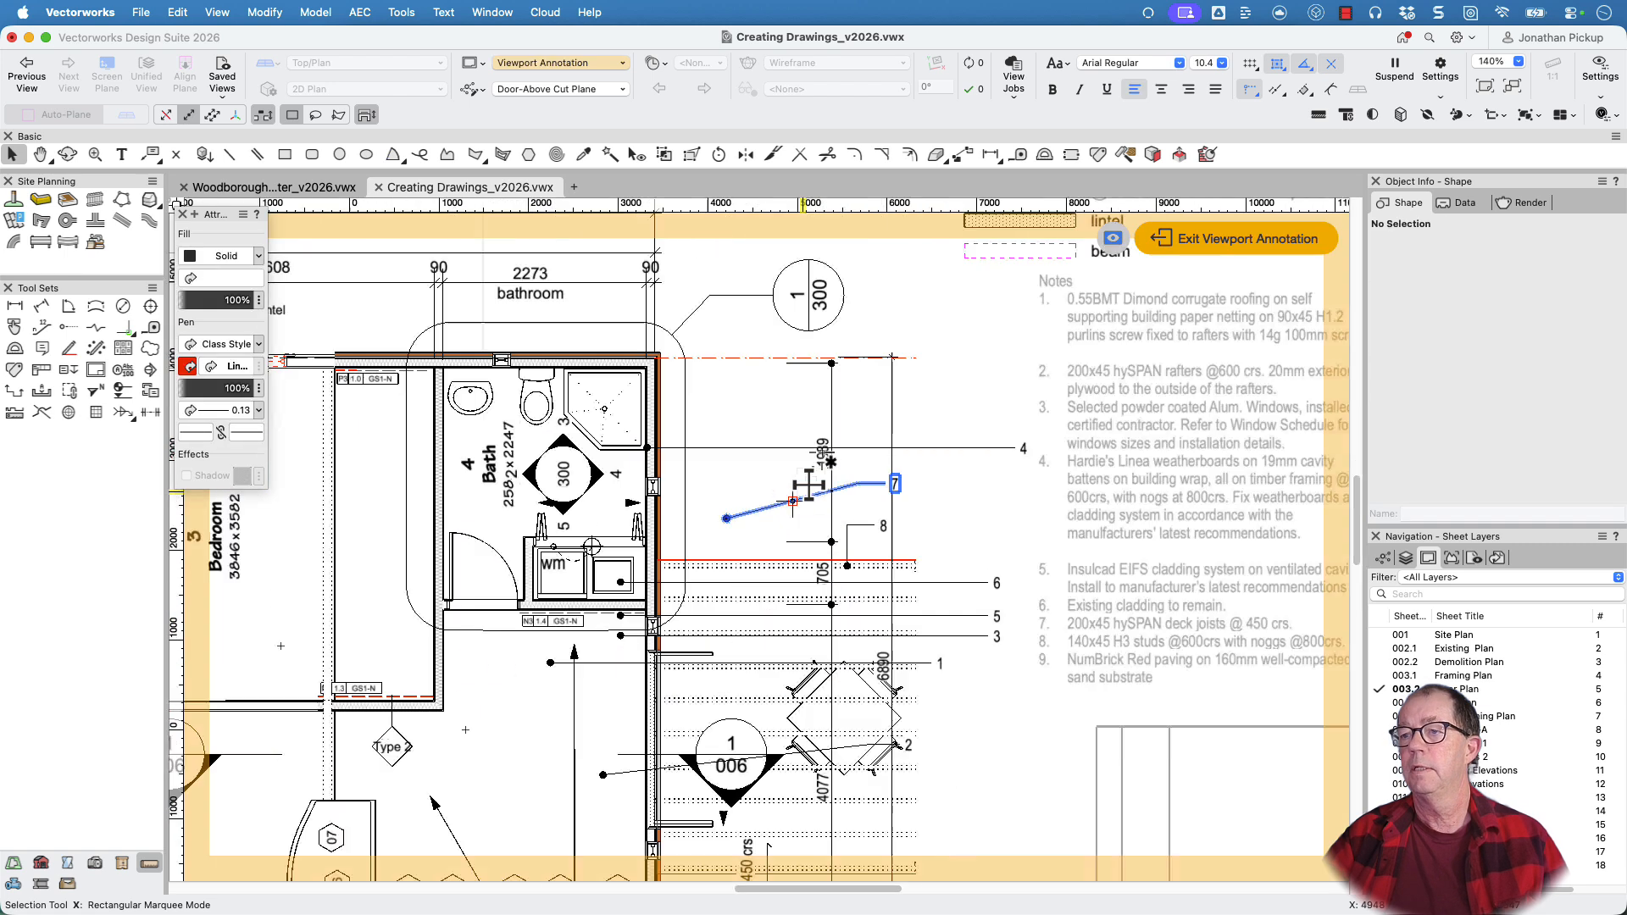
# Select keynote callout 7, review its keynote settings and its database note and text, and close the callout editor
pyautogui.scroll(5, 809, 485)
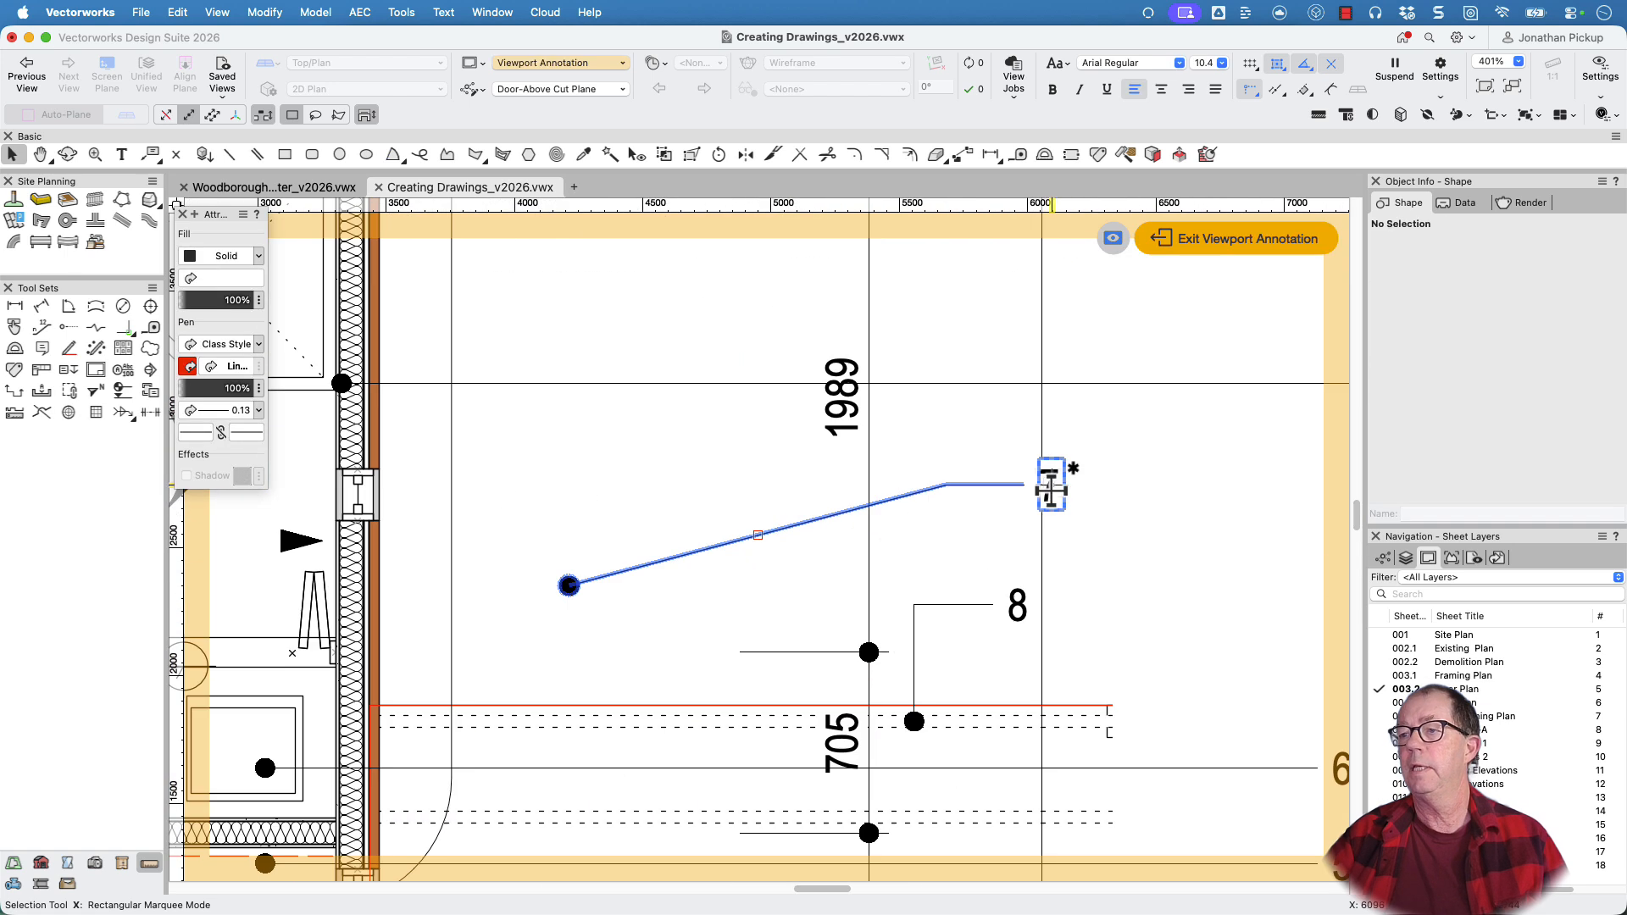
pyautogui.click(975, 485)
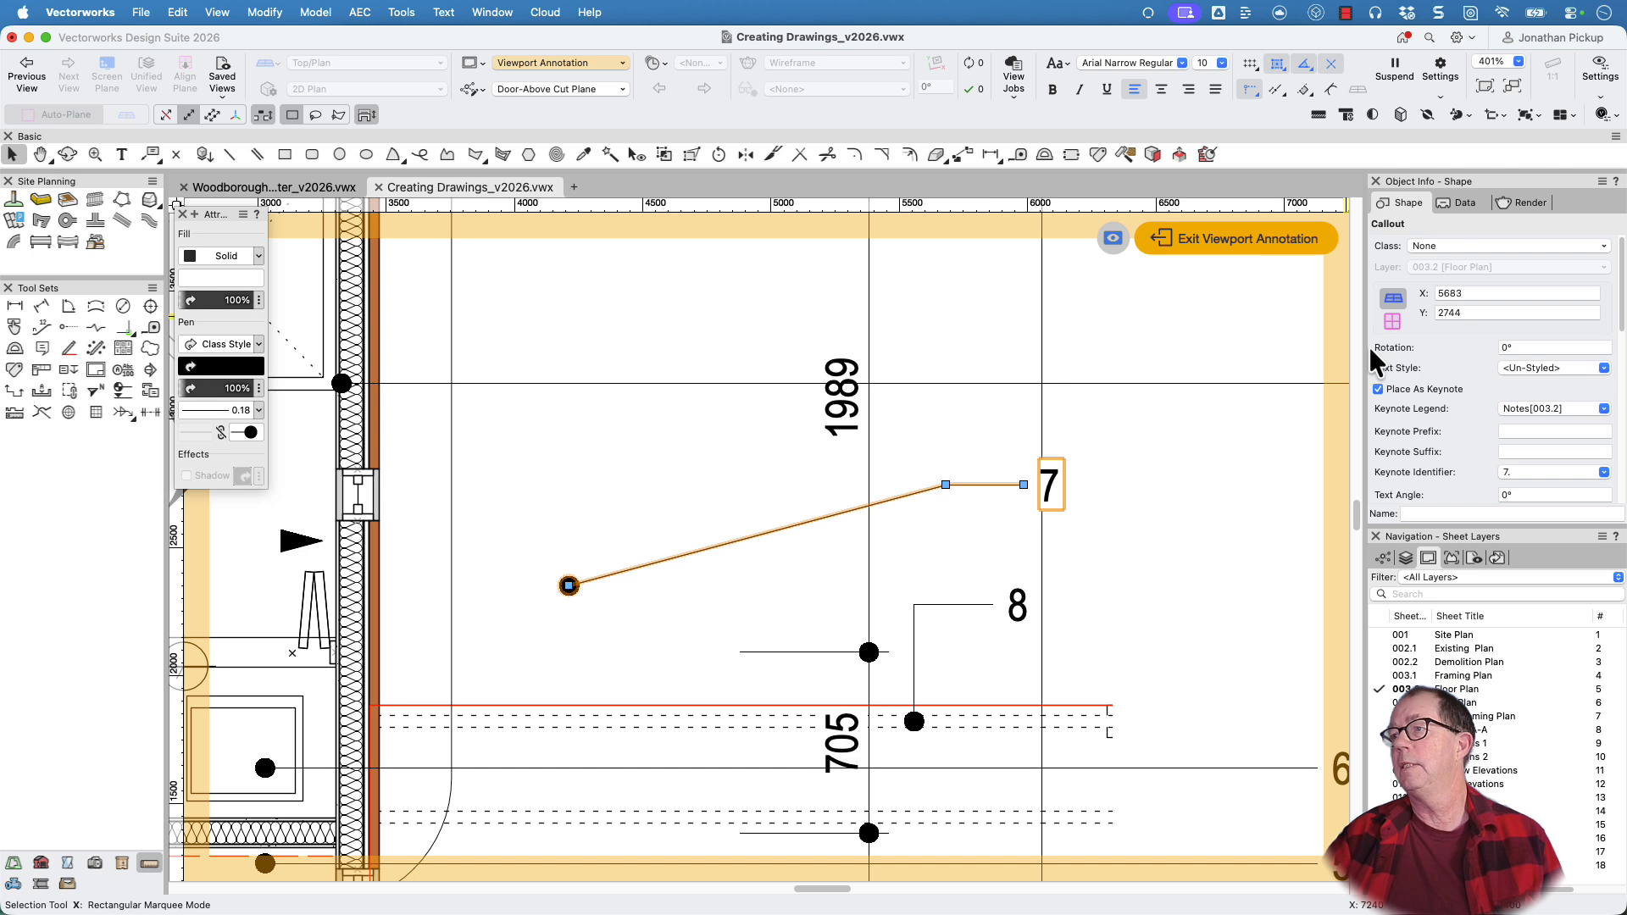
pyautogui.scroll(-2, 1407, 440)
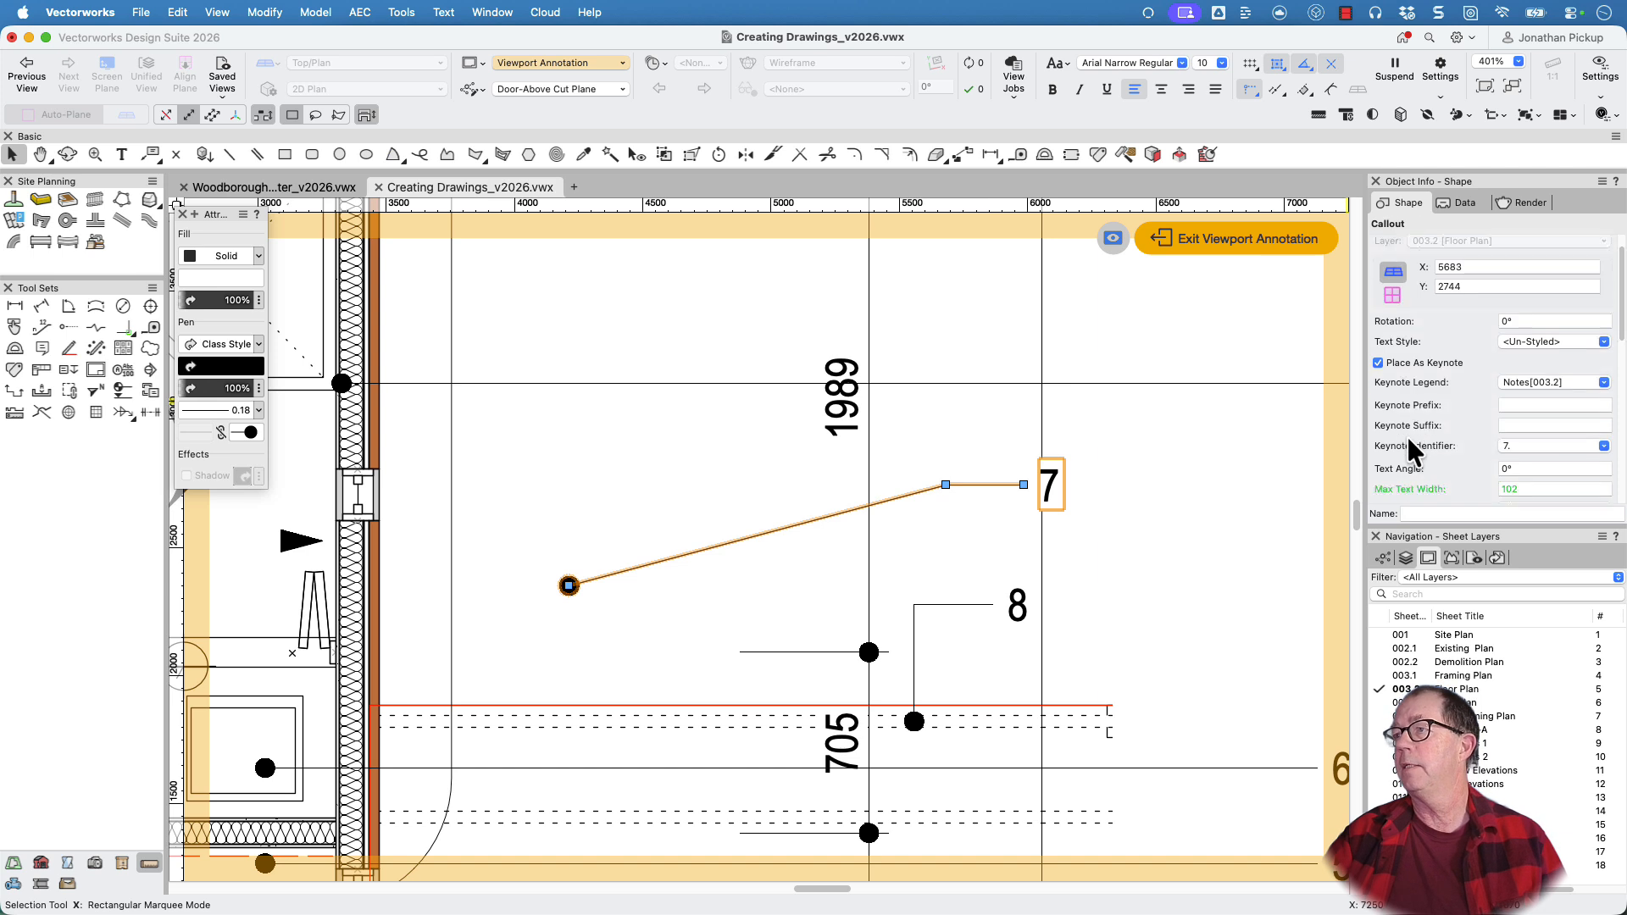
pyautogui.scroll(-5, 1406, 434)
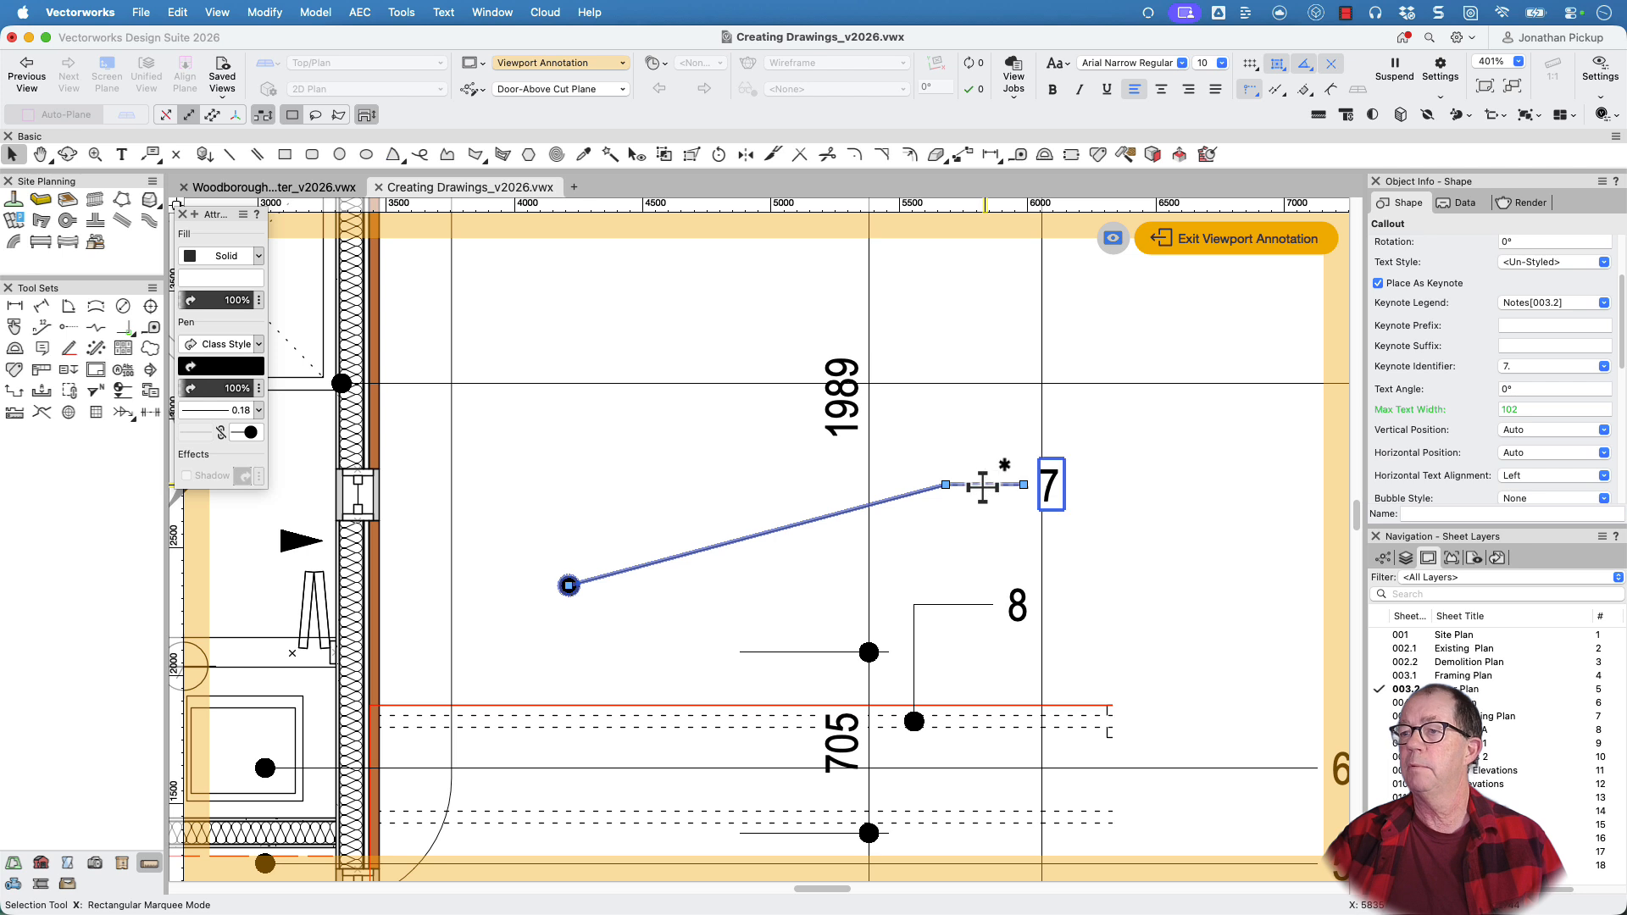
pyautogui.doubleClick(983, 487)
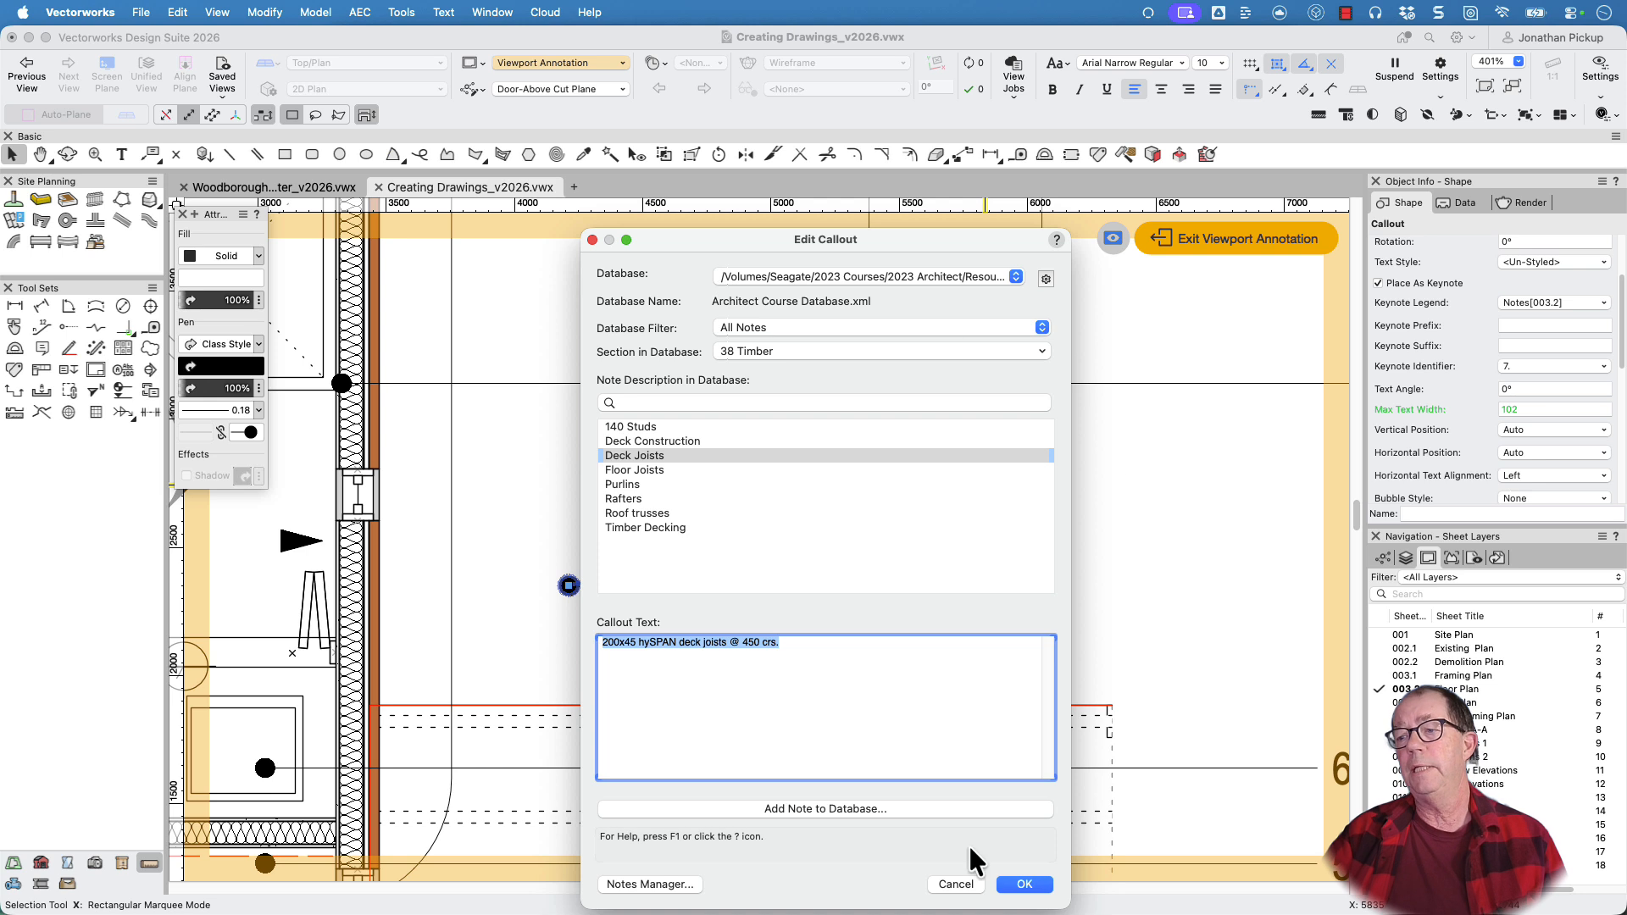
pyautogui.click(1024, 884)
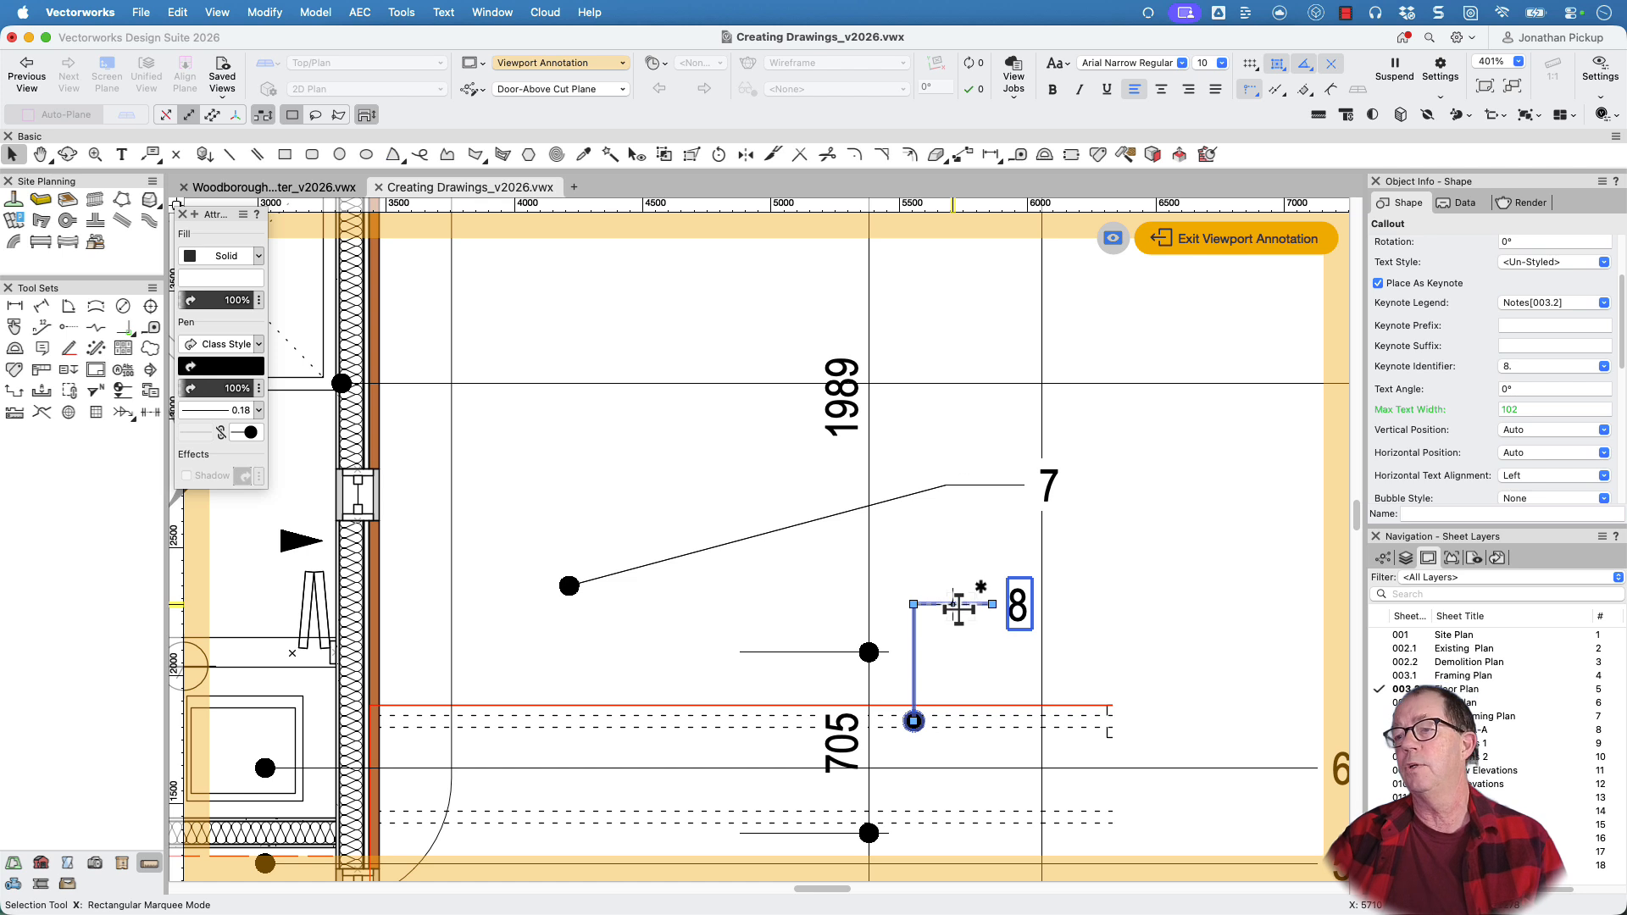
# Switch keynote callout 8's note source to the default Callouts.txt database and apply its Disclaimer note
pyautogui.doubleClick(958, 607)
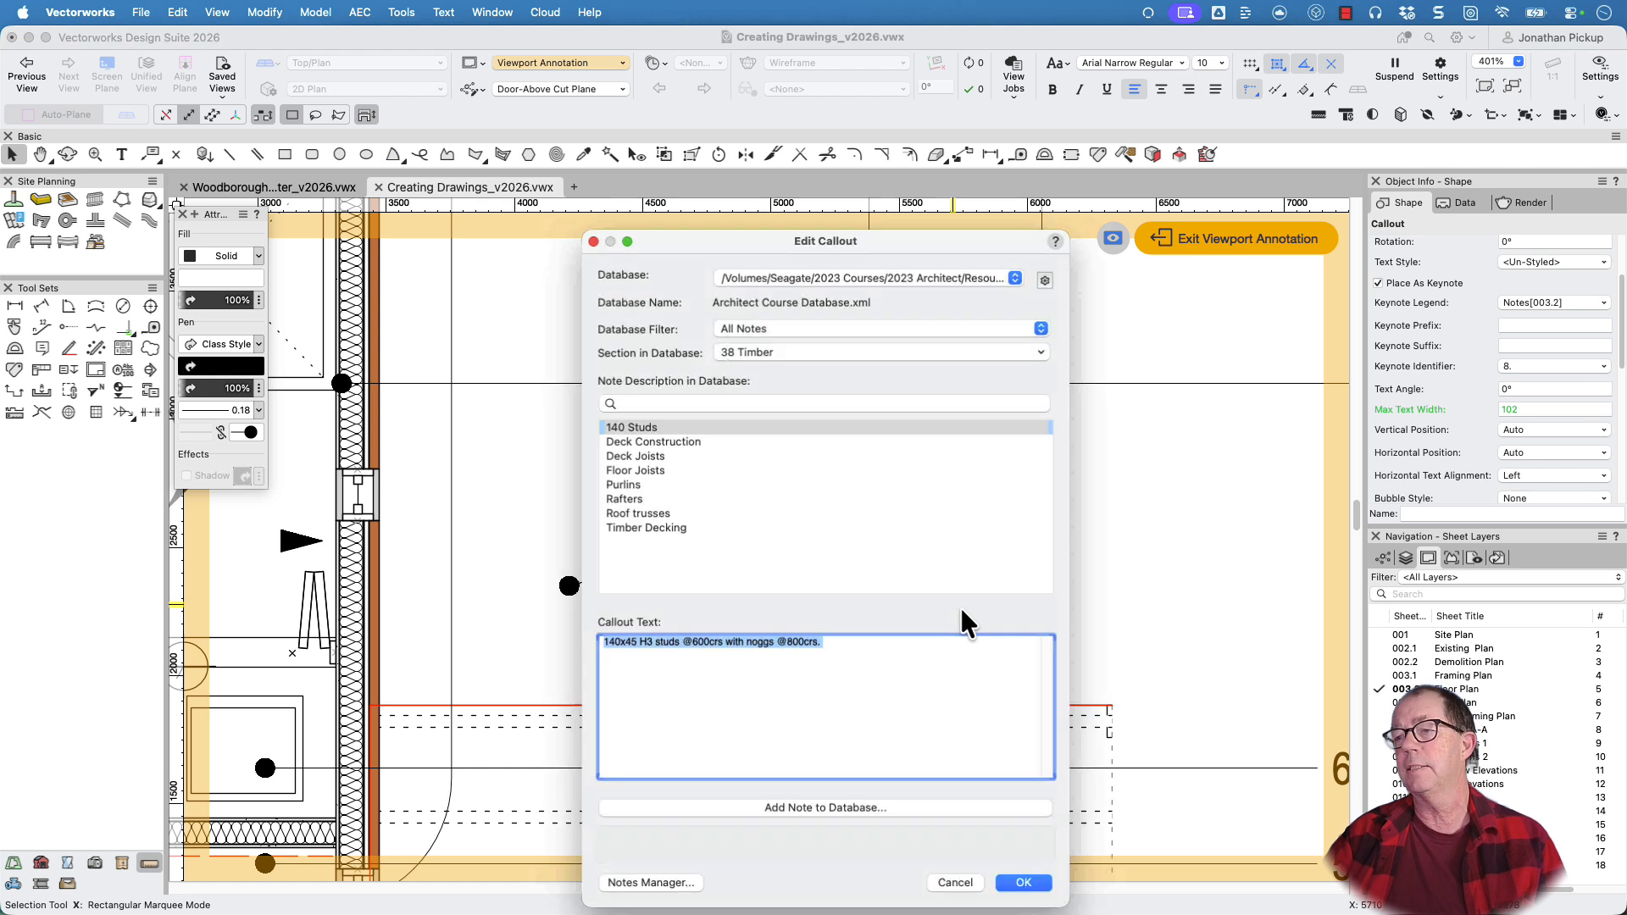
pyautogui.click(801, 283)
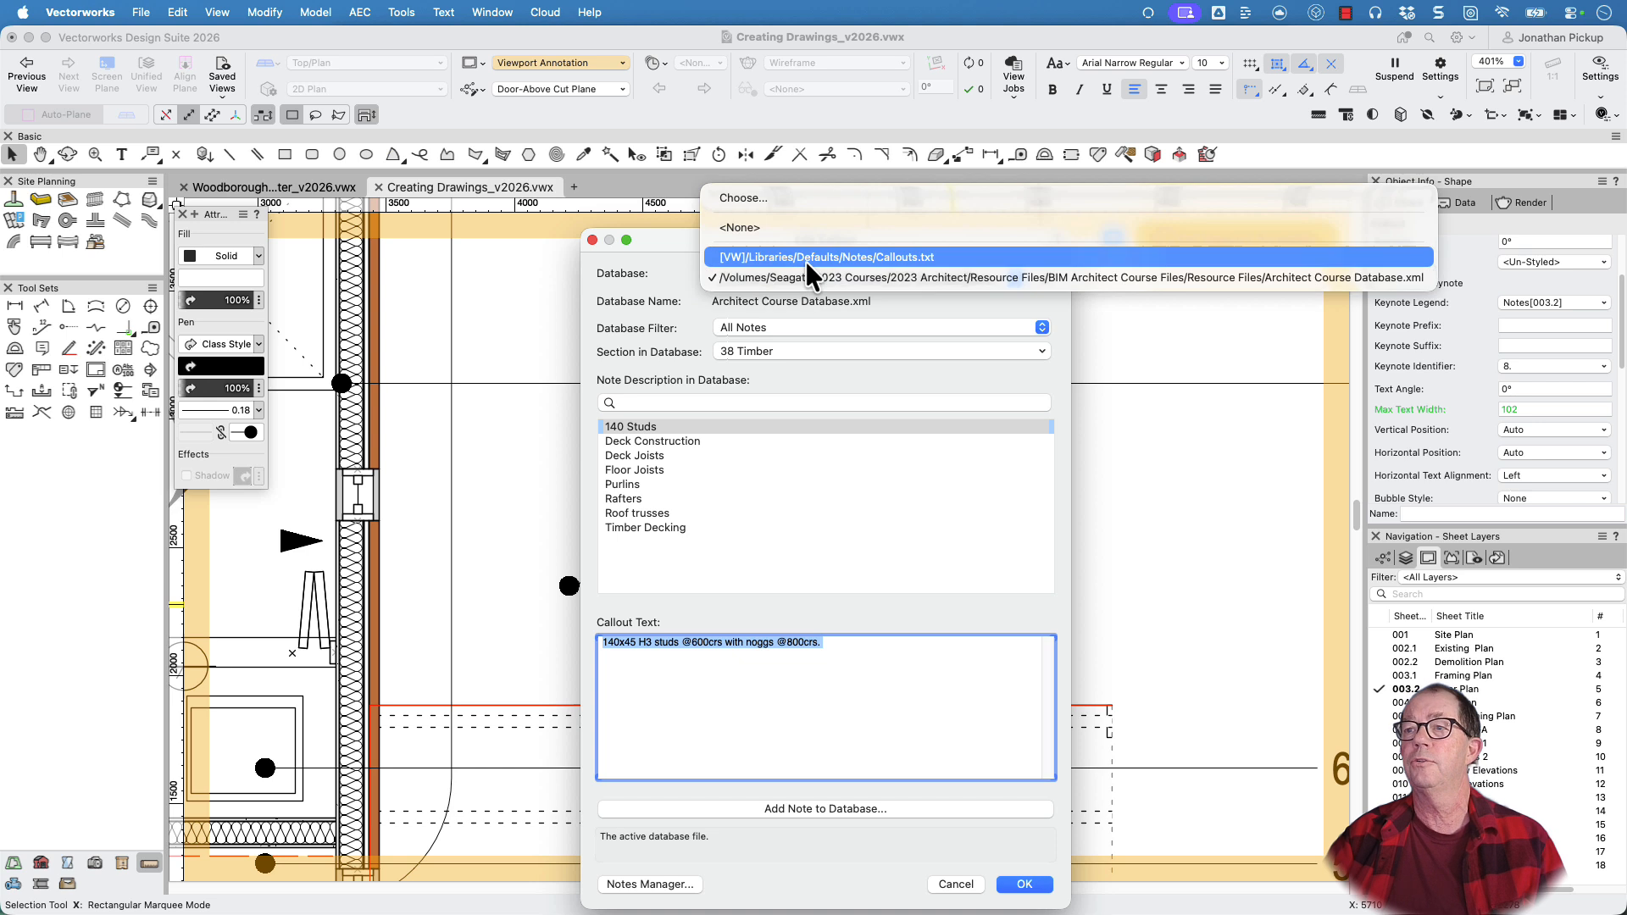
pyautogui.click(803, 258)
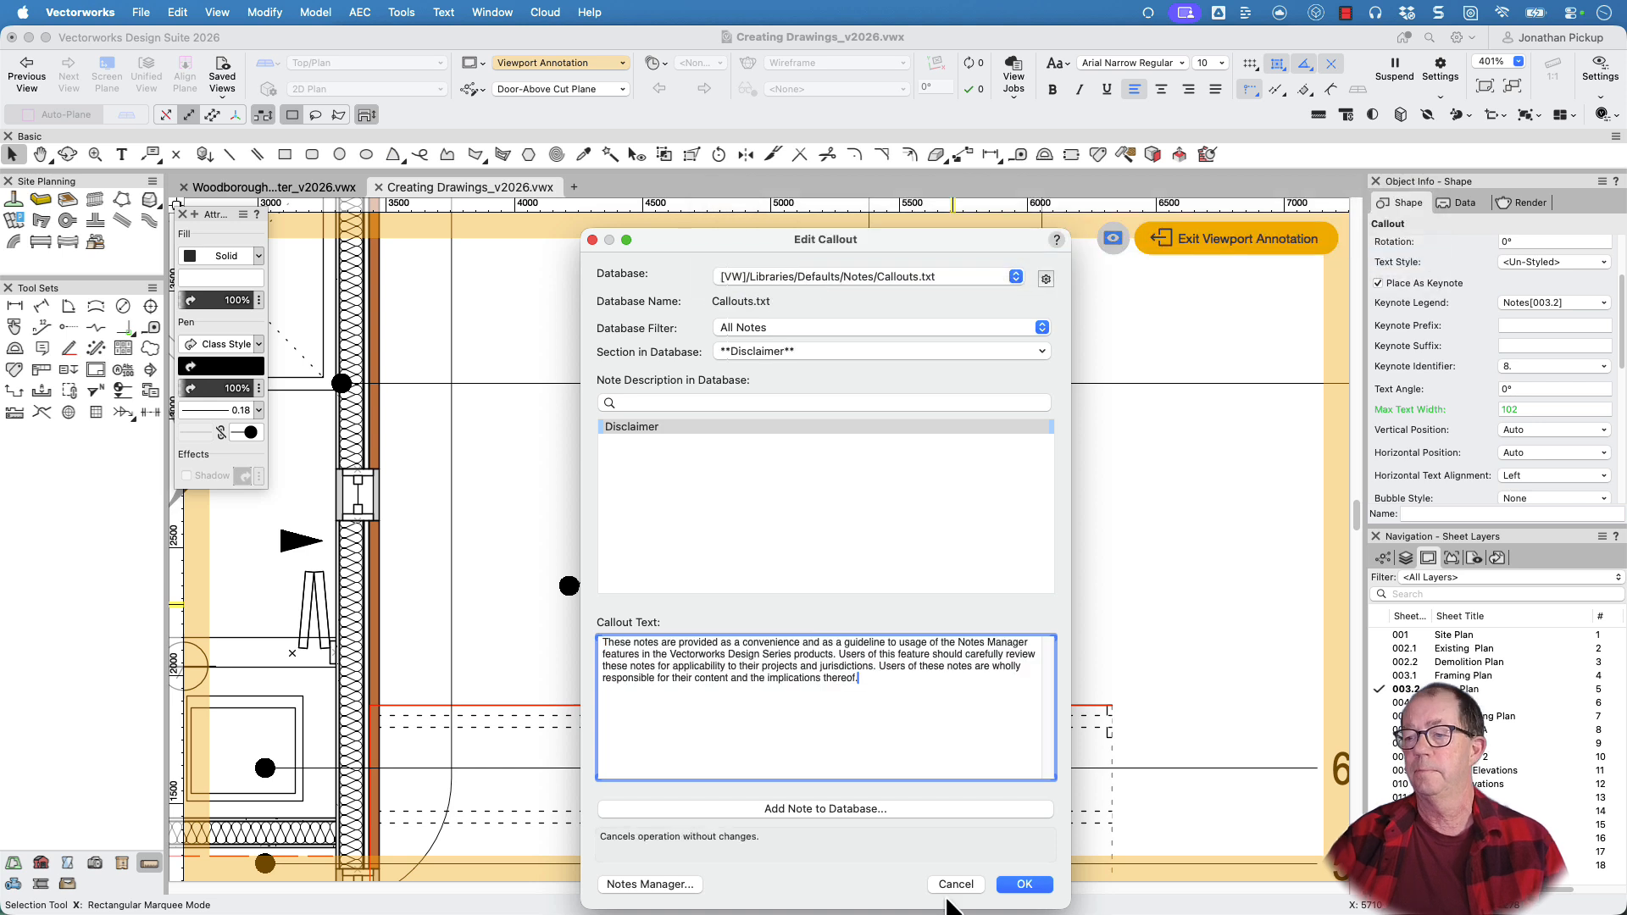
pyautogui.click(1025, 884)
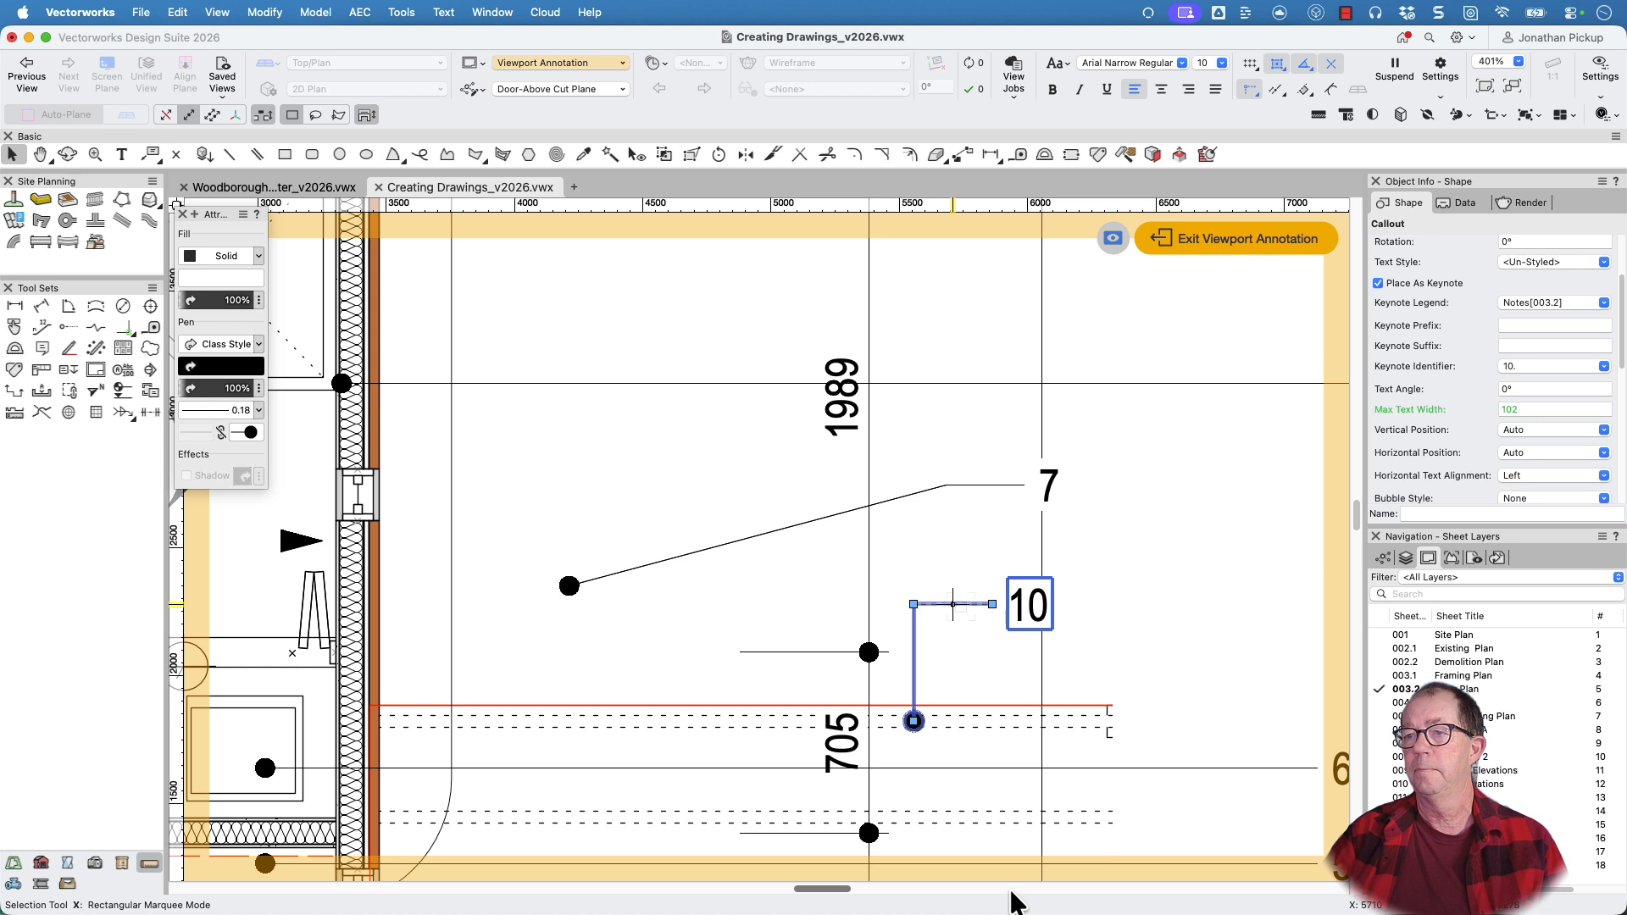
# Review the database notes and texts behind keynote callouts 10 and 7, closing each callout editor
pyautogui.doubleClick(1030, 607)
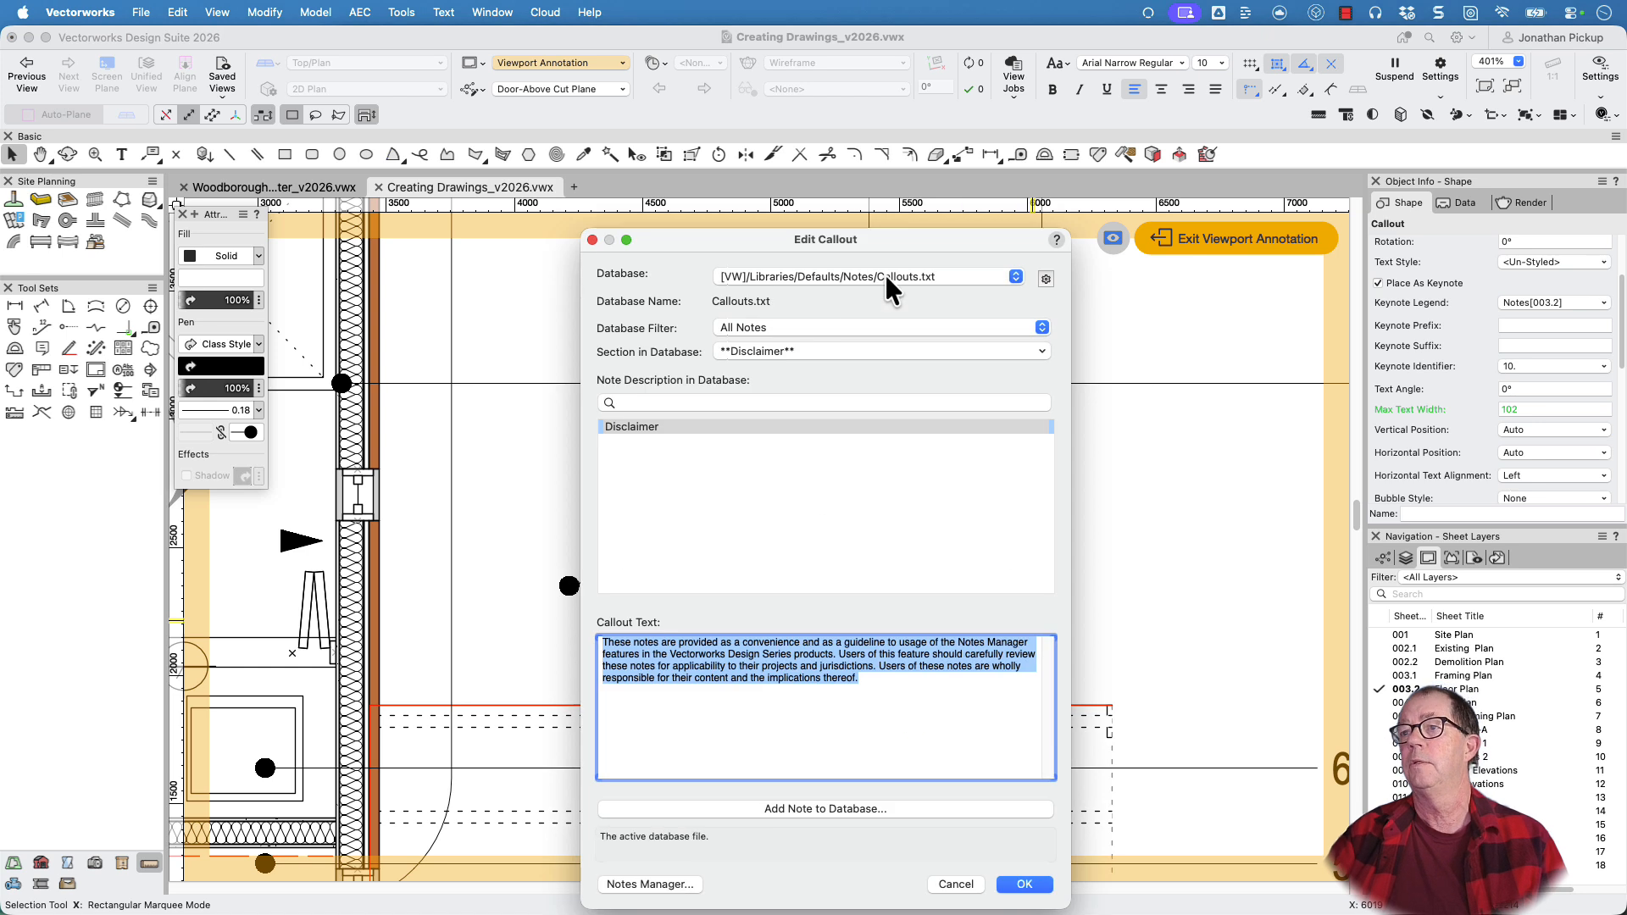
pyautogui.click(1020, 884)
pyautogui.doubleClick(953, 481)
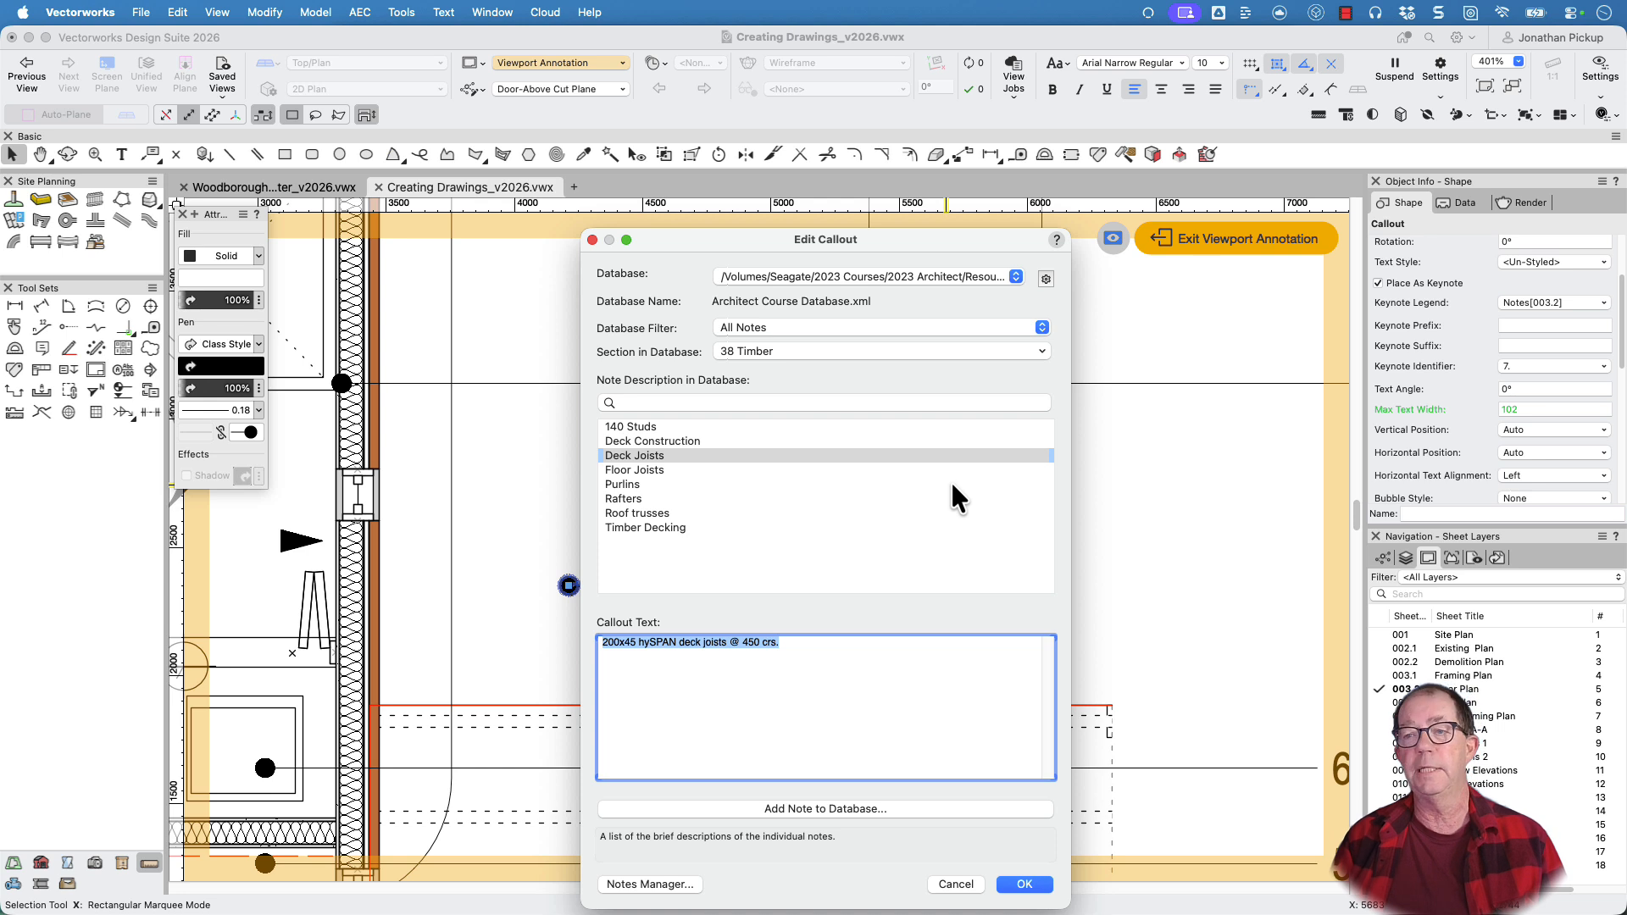
pyautogui.click(1025, 884)
# Switch keynote callout 10 back to Architect Course Database.xml and apply the Apron Flashing note from section 43 Roofing
pyautogui.doubleClick(1027, 603)
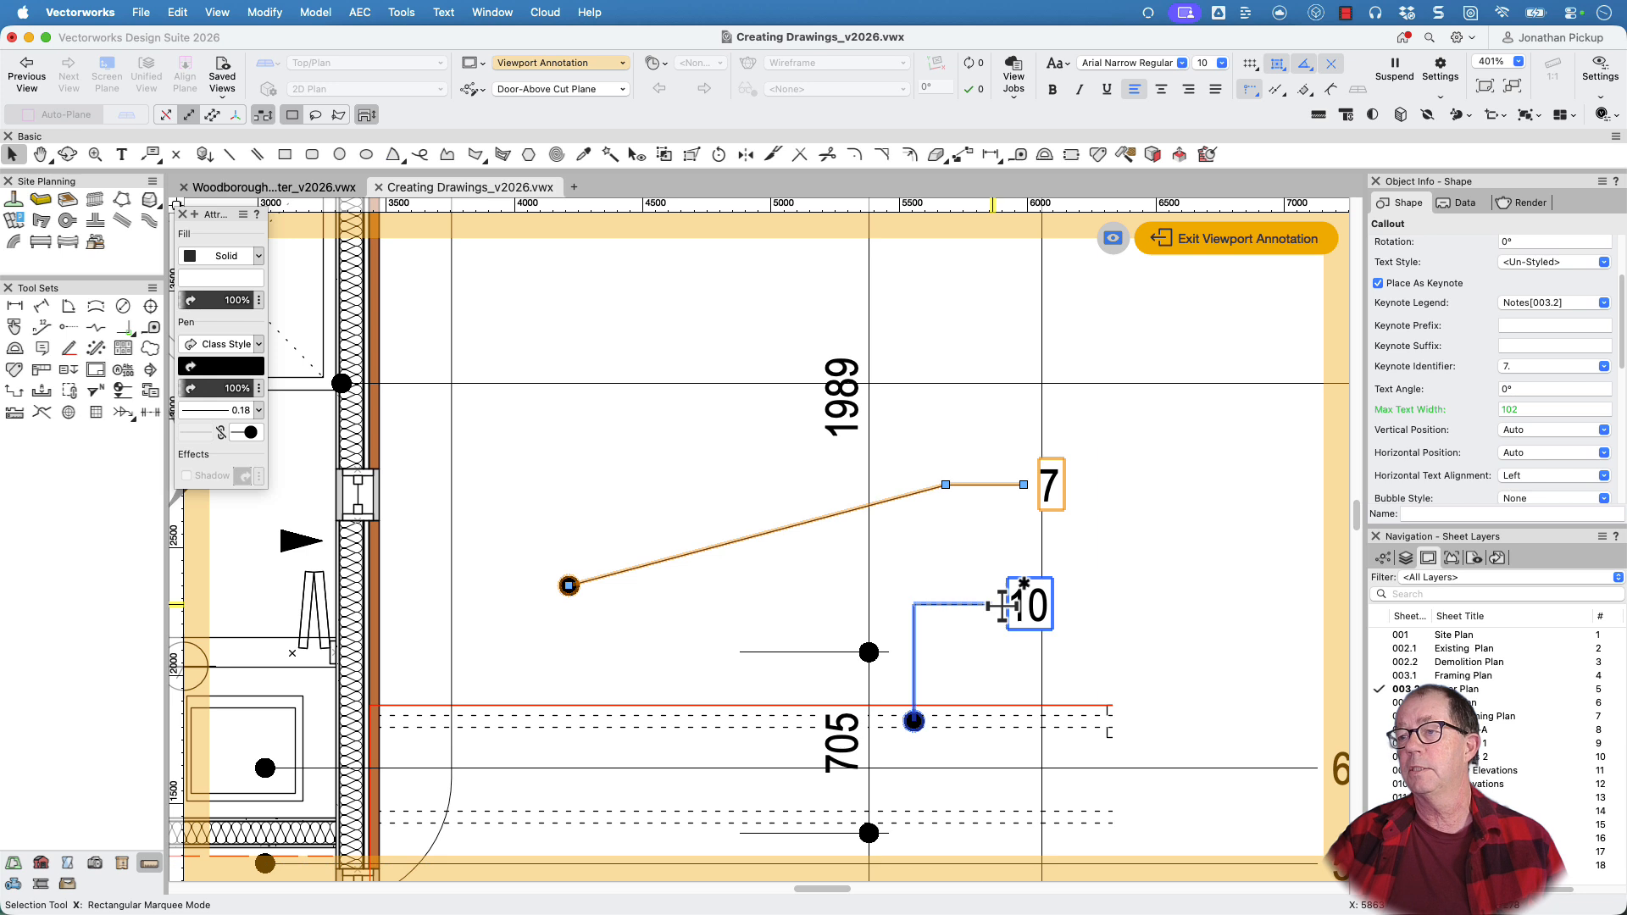
pyautogui.click(796, 272)
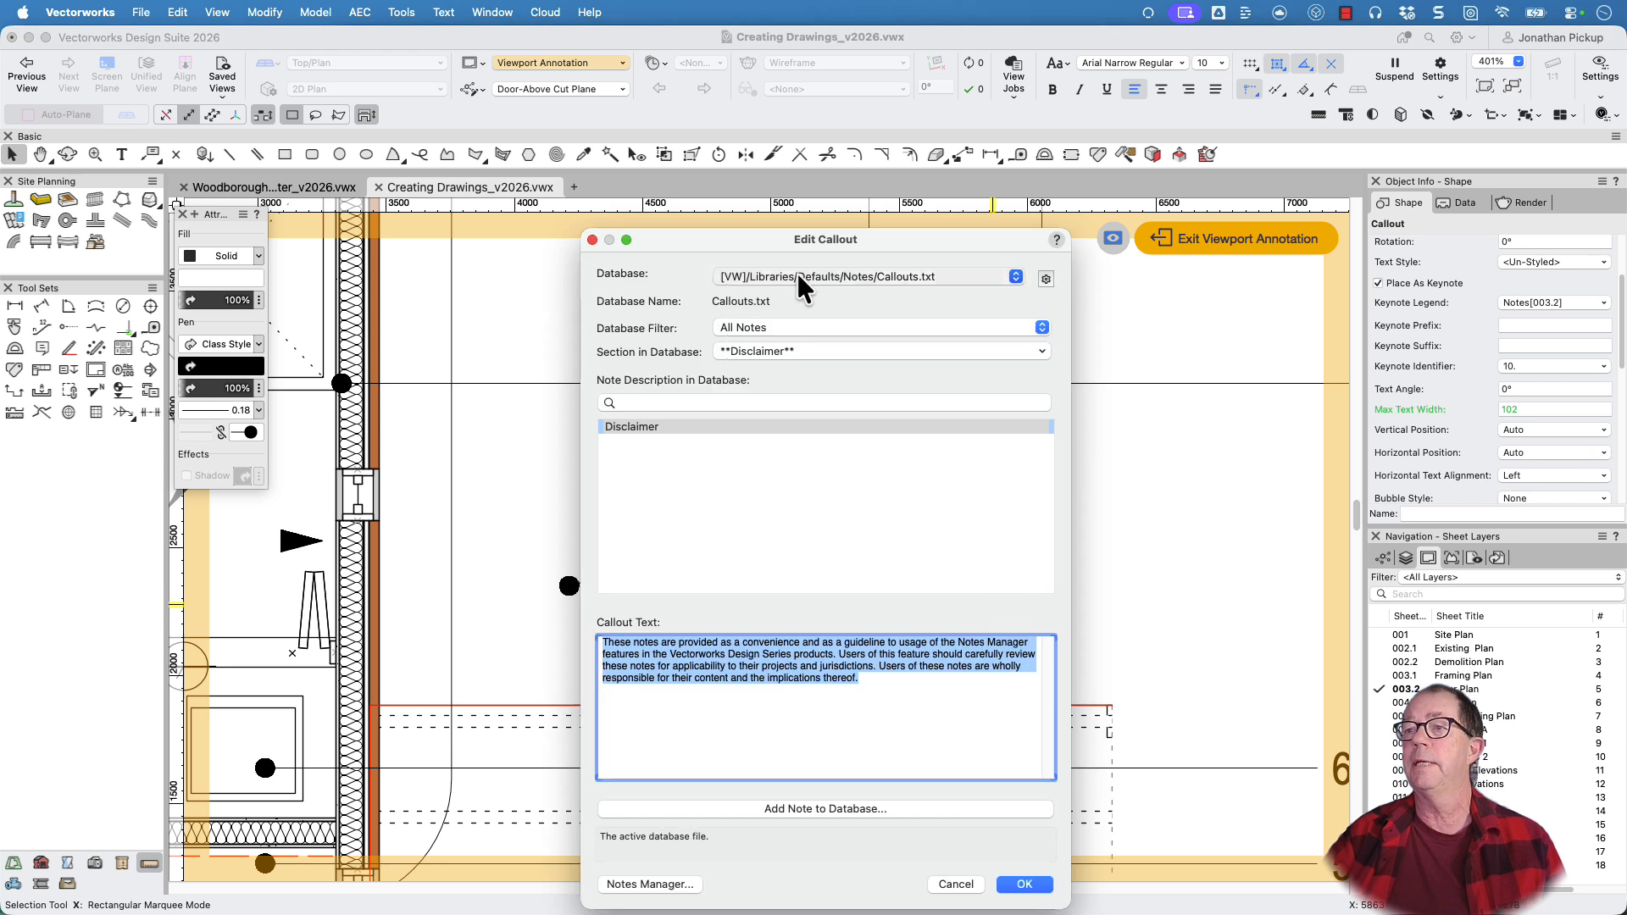
pyautogui.click(795, 297)
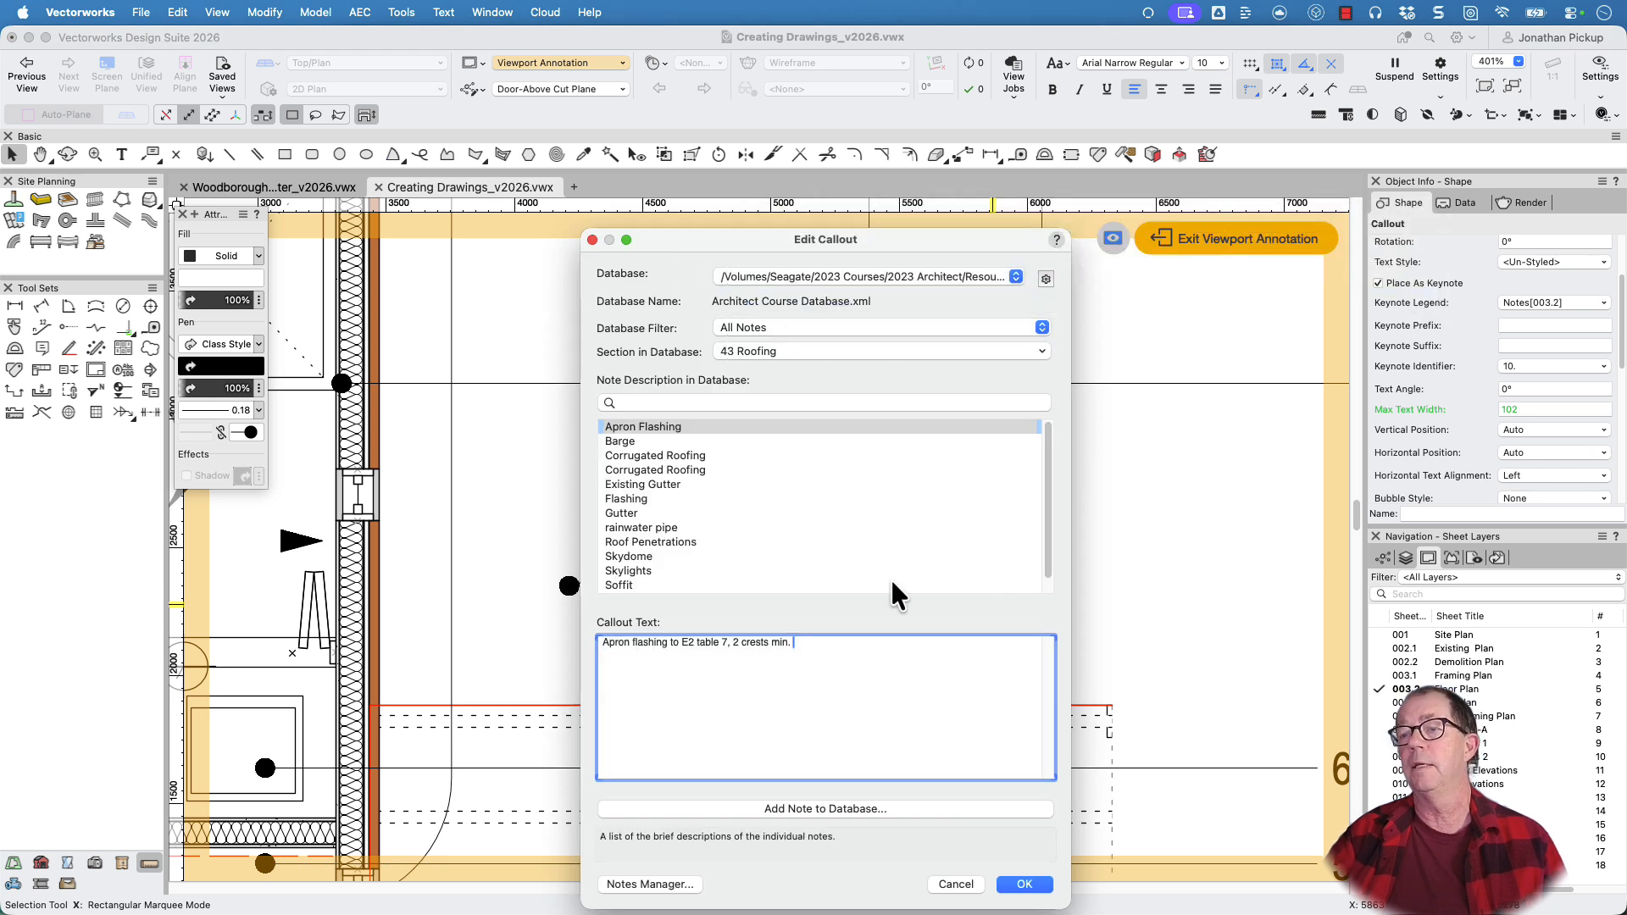
pyautogui.click(1028, 887)
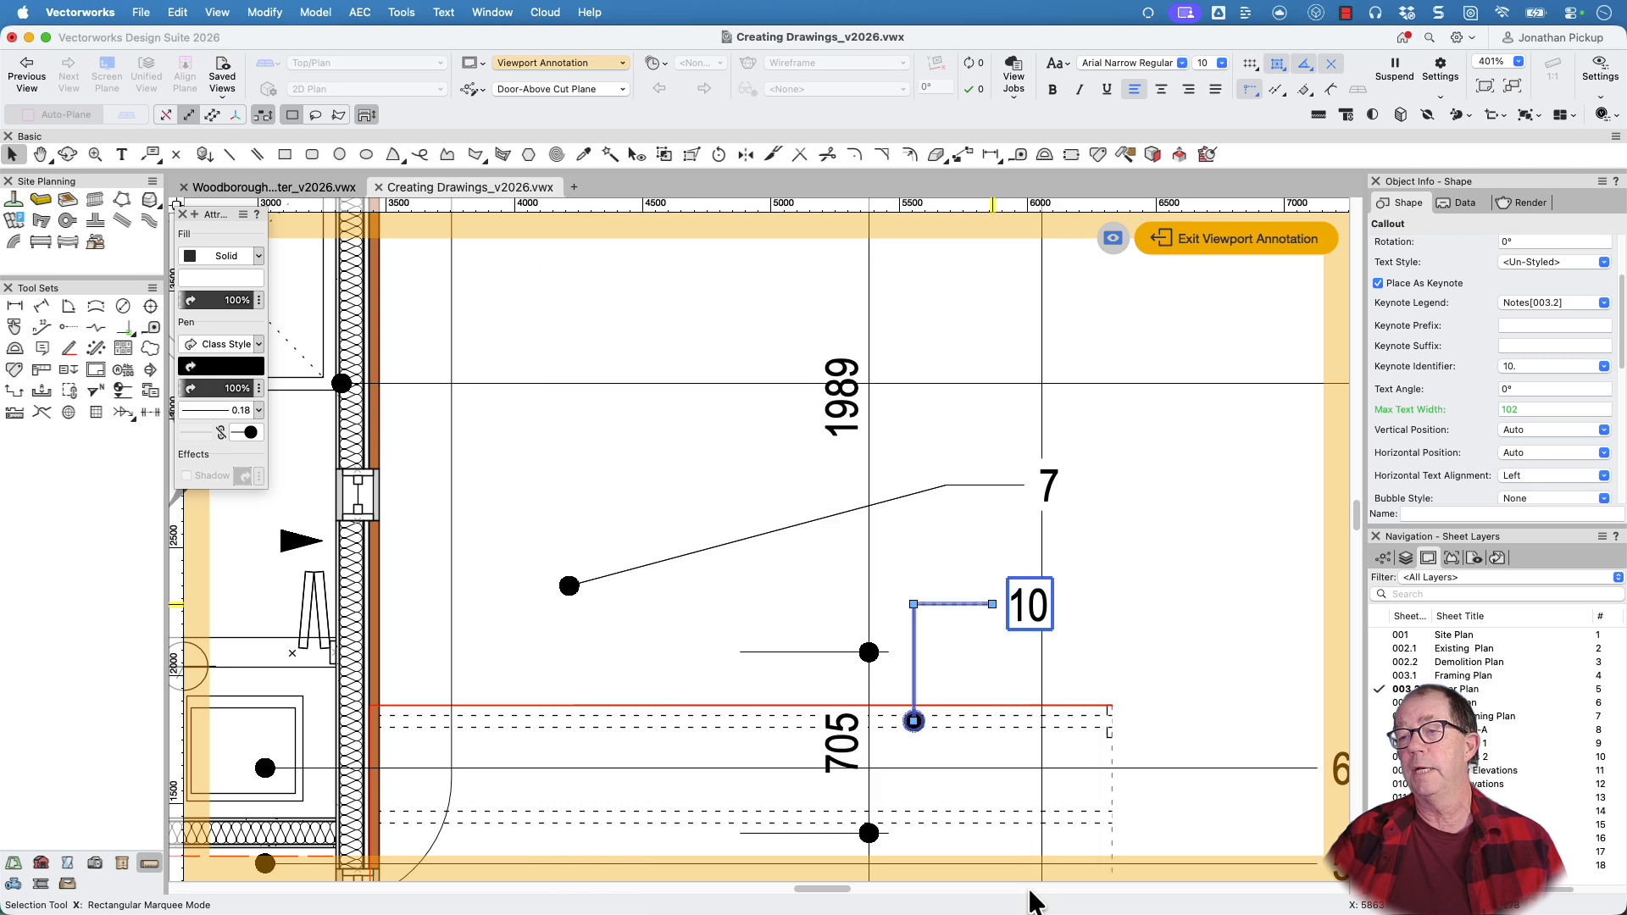
pyautogui.click(721, 489)
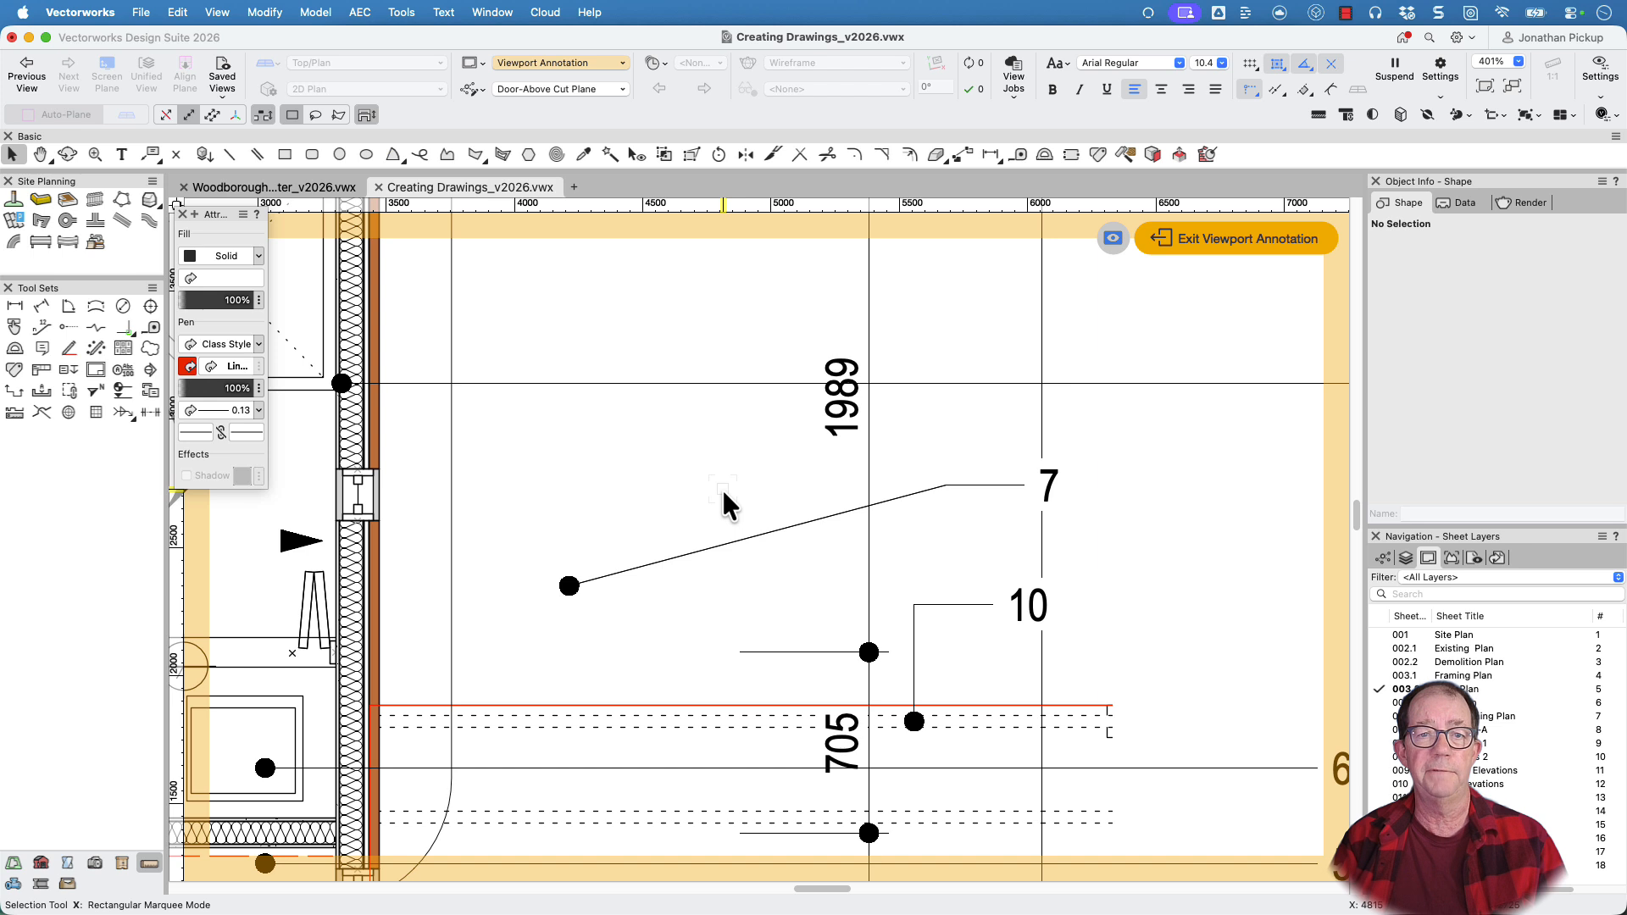
pyautogui.press('v')
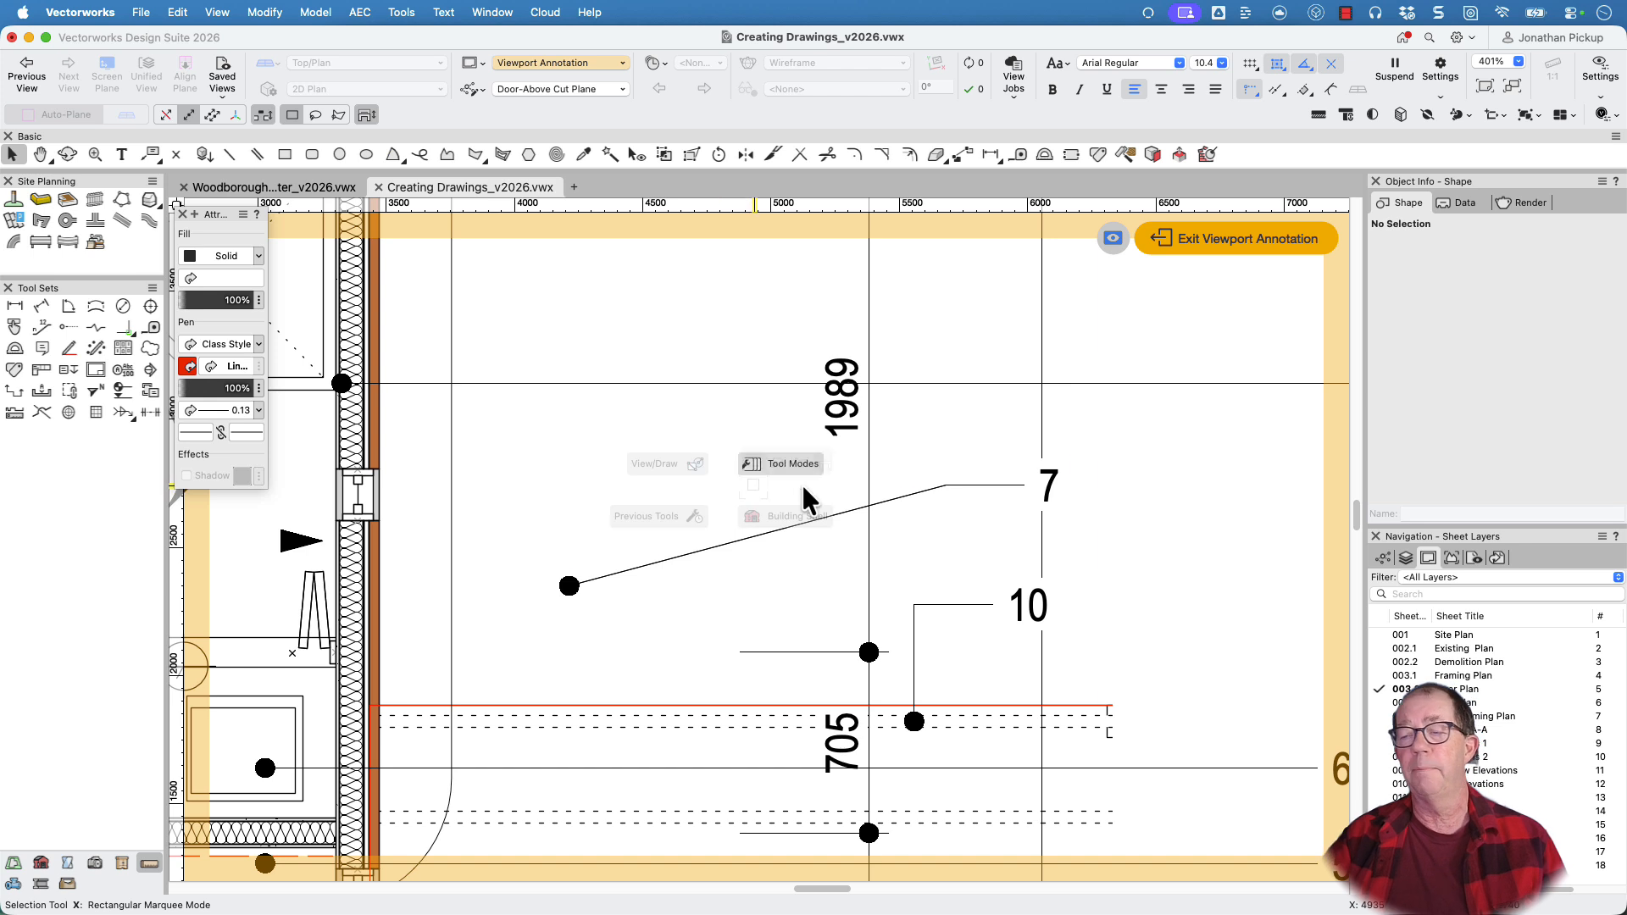
pyautogui.click(1048, 481)
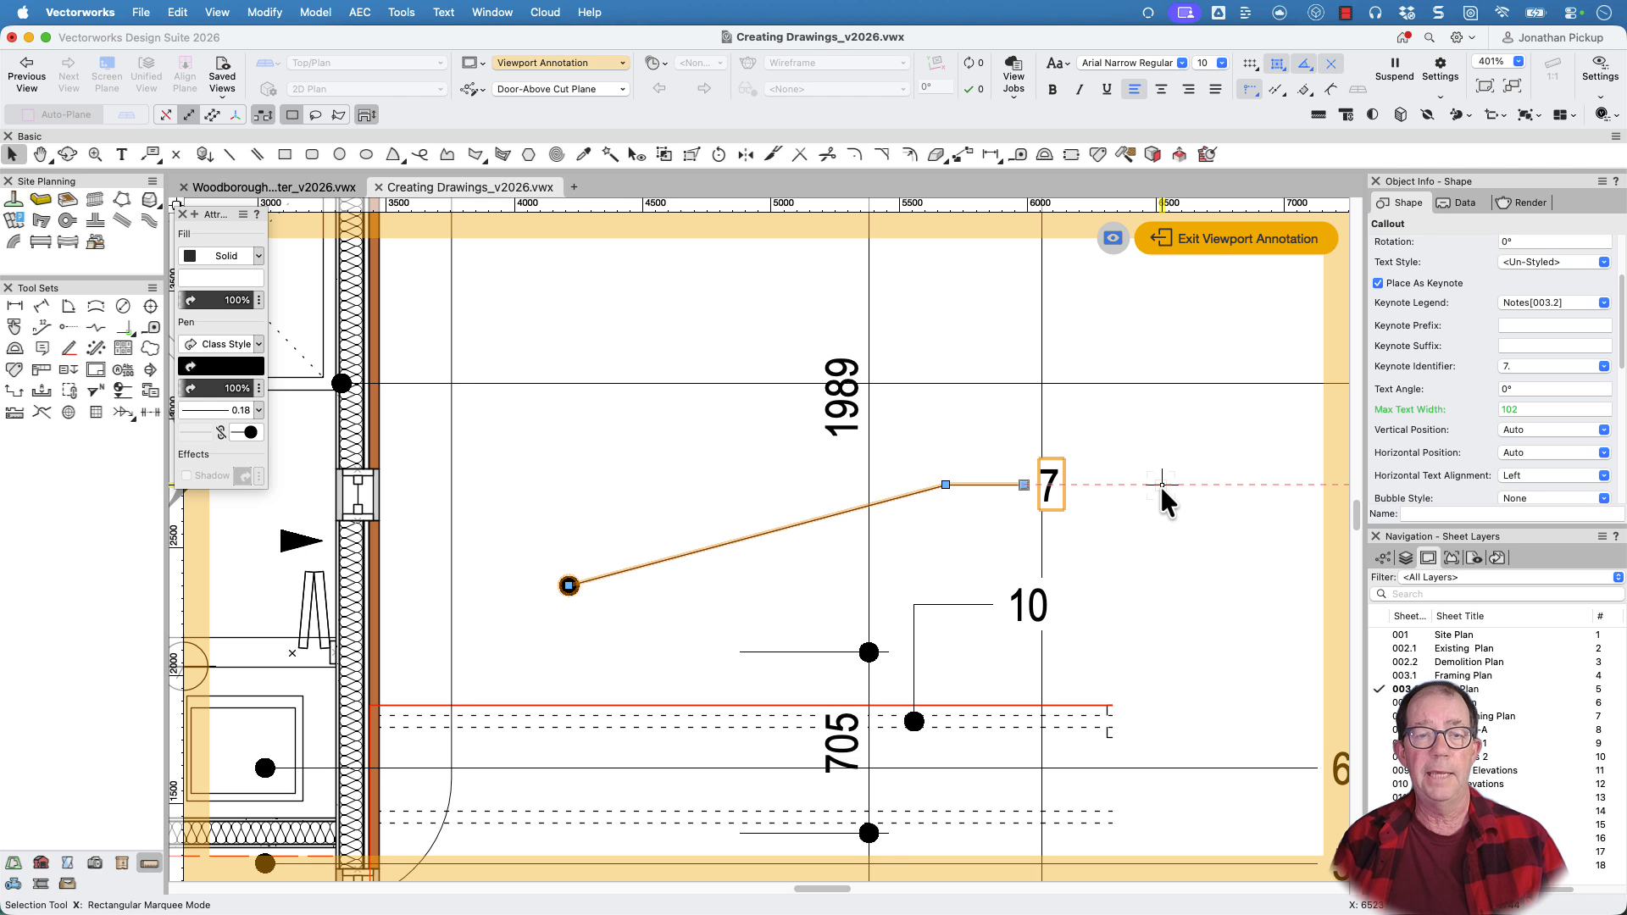
pyautogui.press('`')
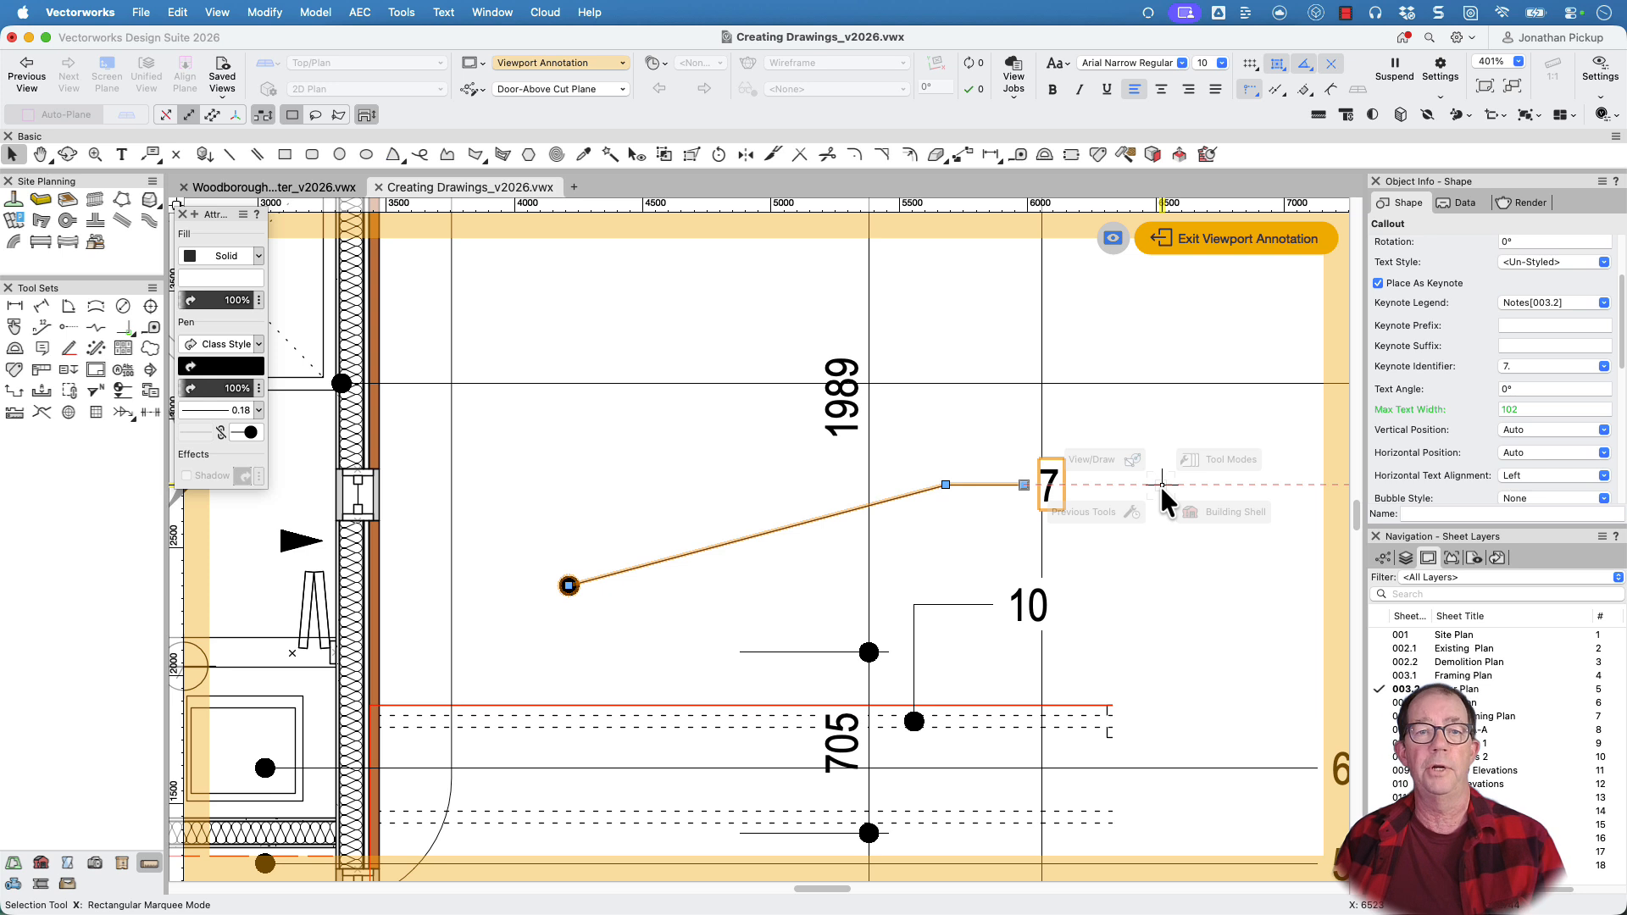
pyautogui.click(677, 506)
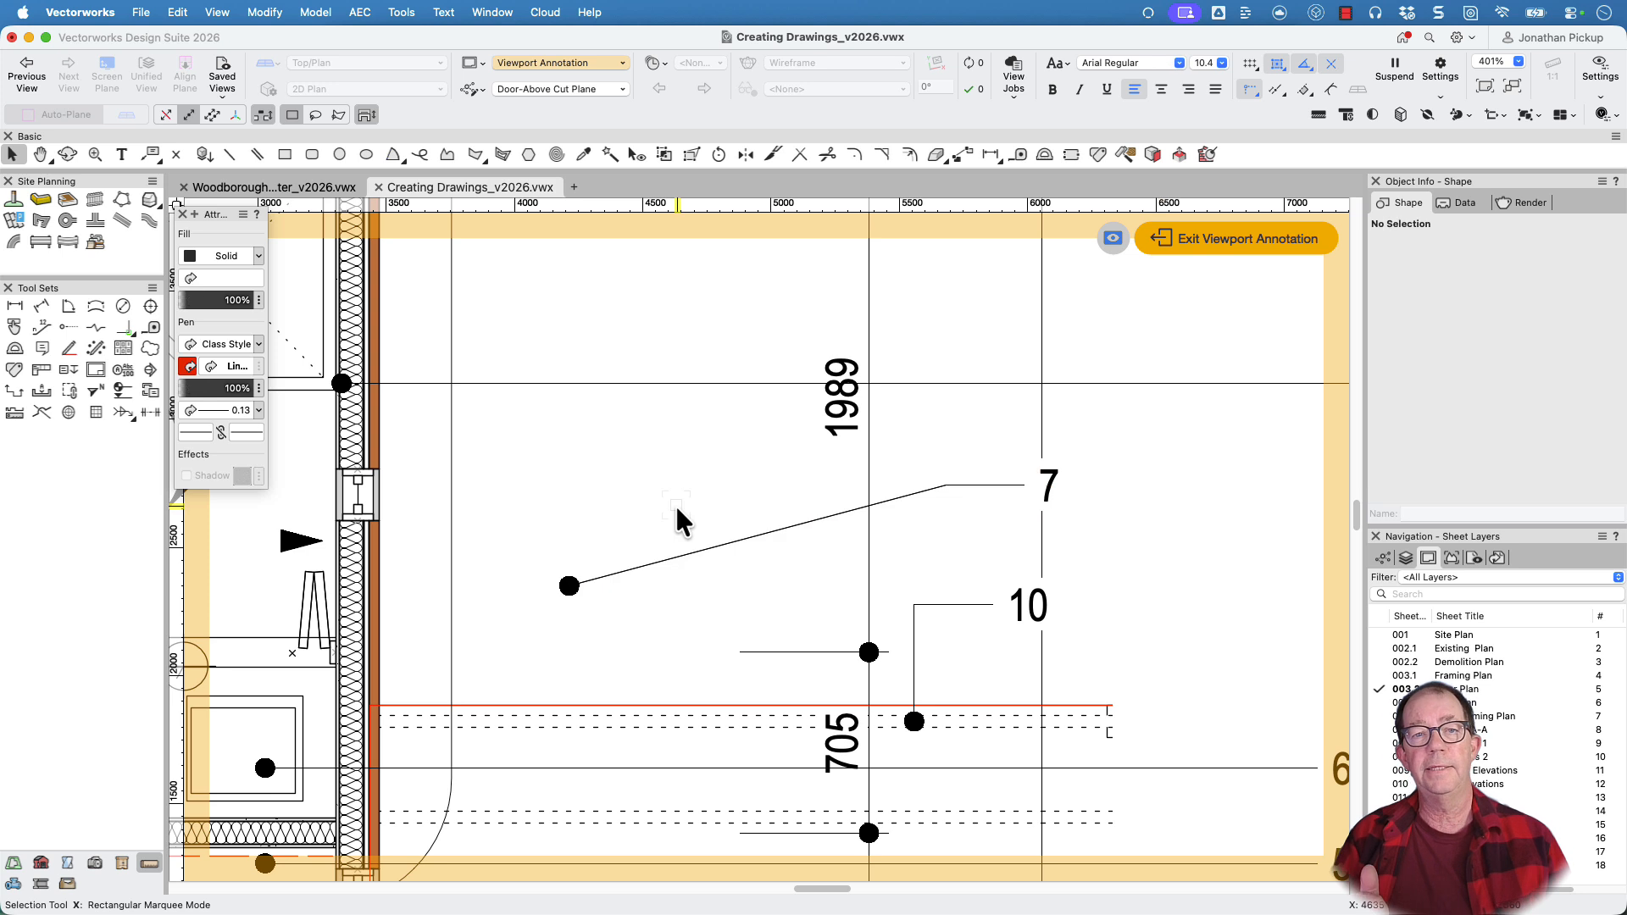
pyautogui.press('u')
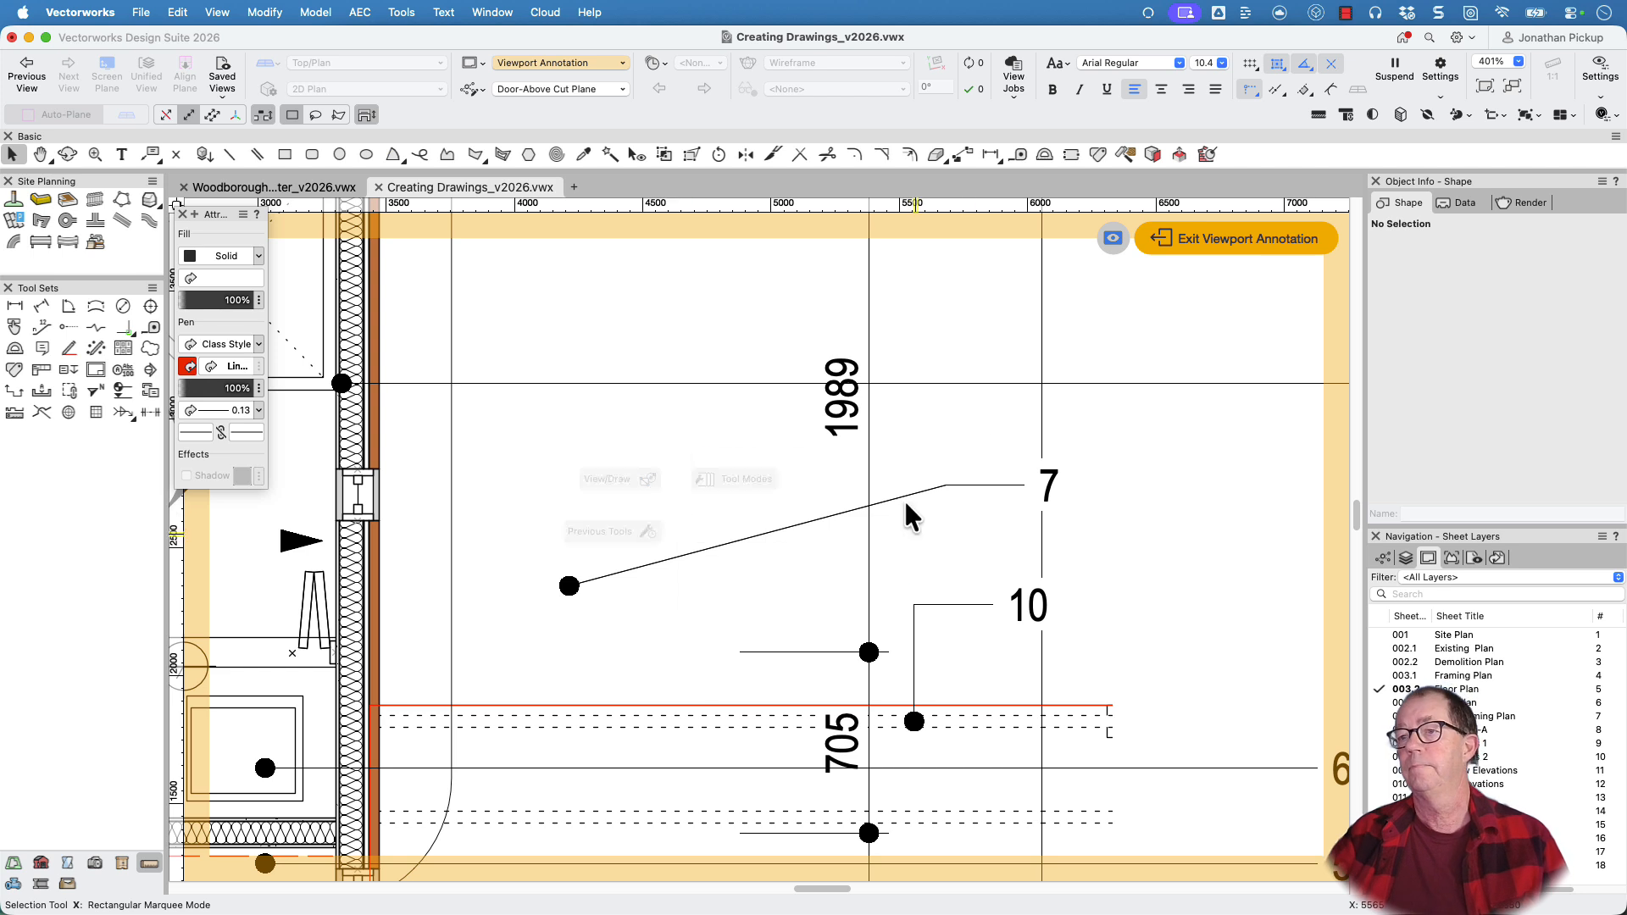
# Exit the floor plan viewport's annotations and return to the sheet to check the Notes legend
pyautogui.click(1242, 237)
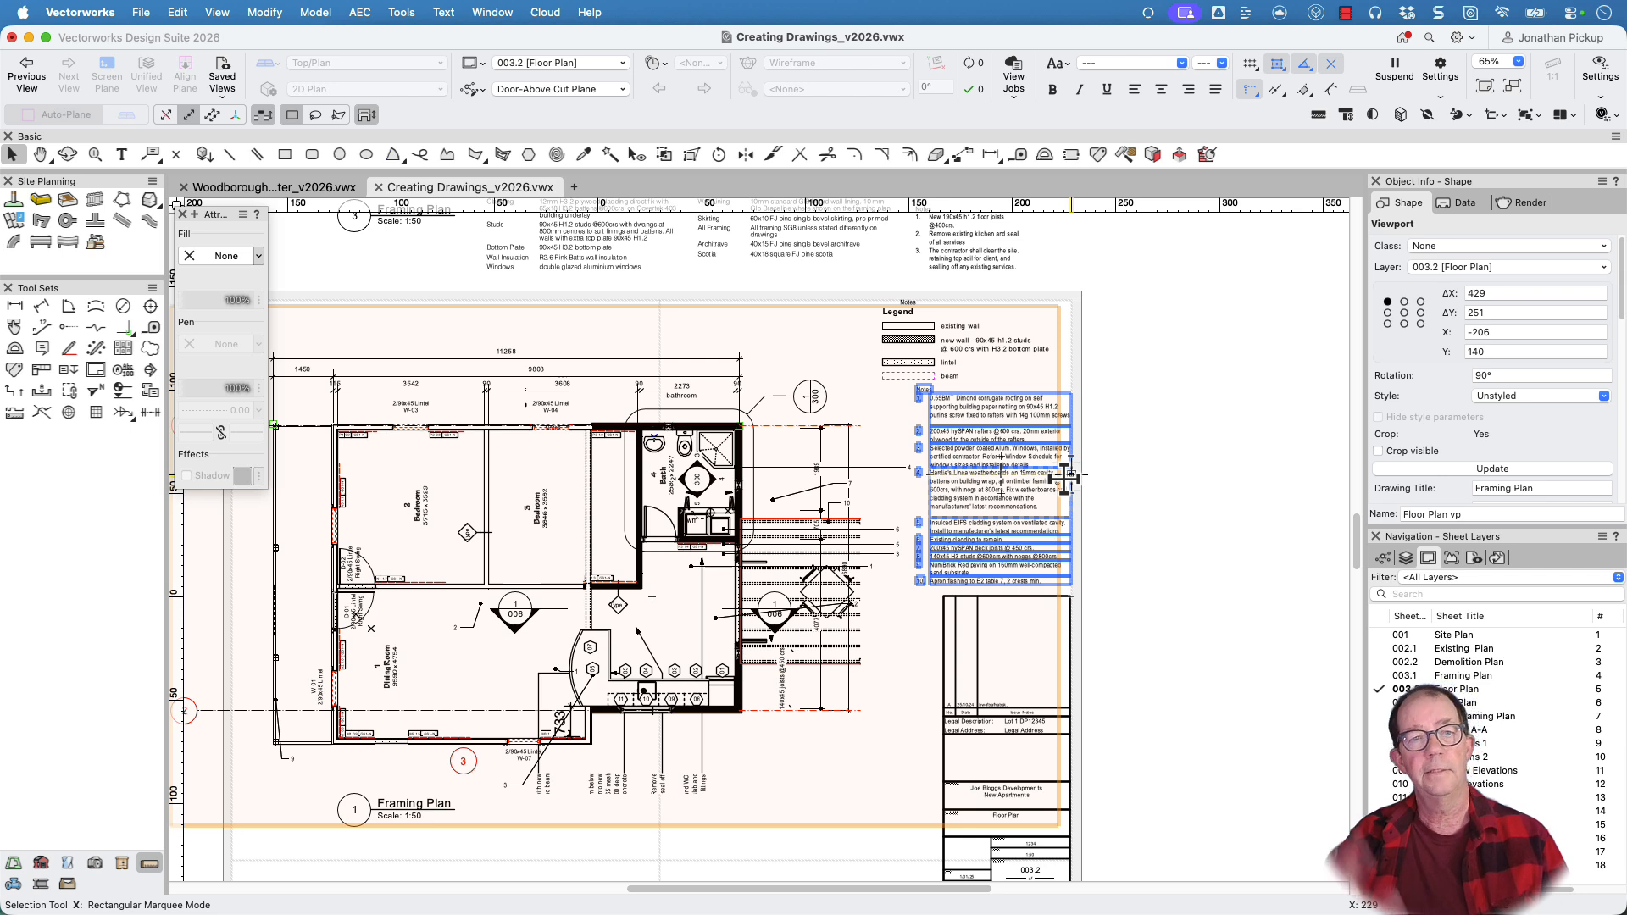
pyautogui.press('space')
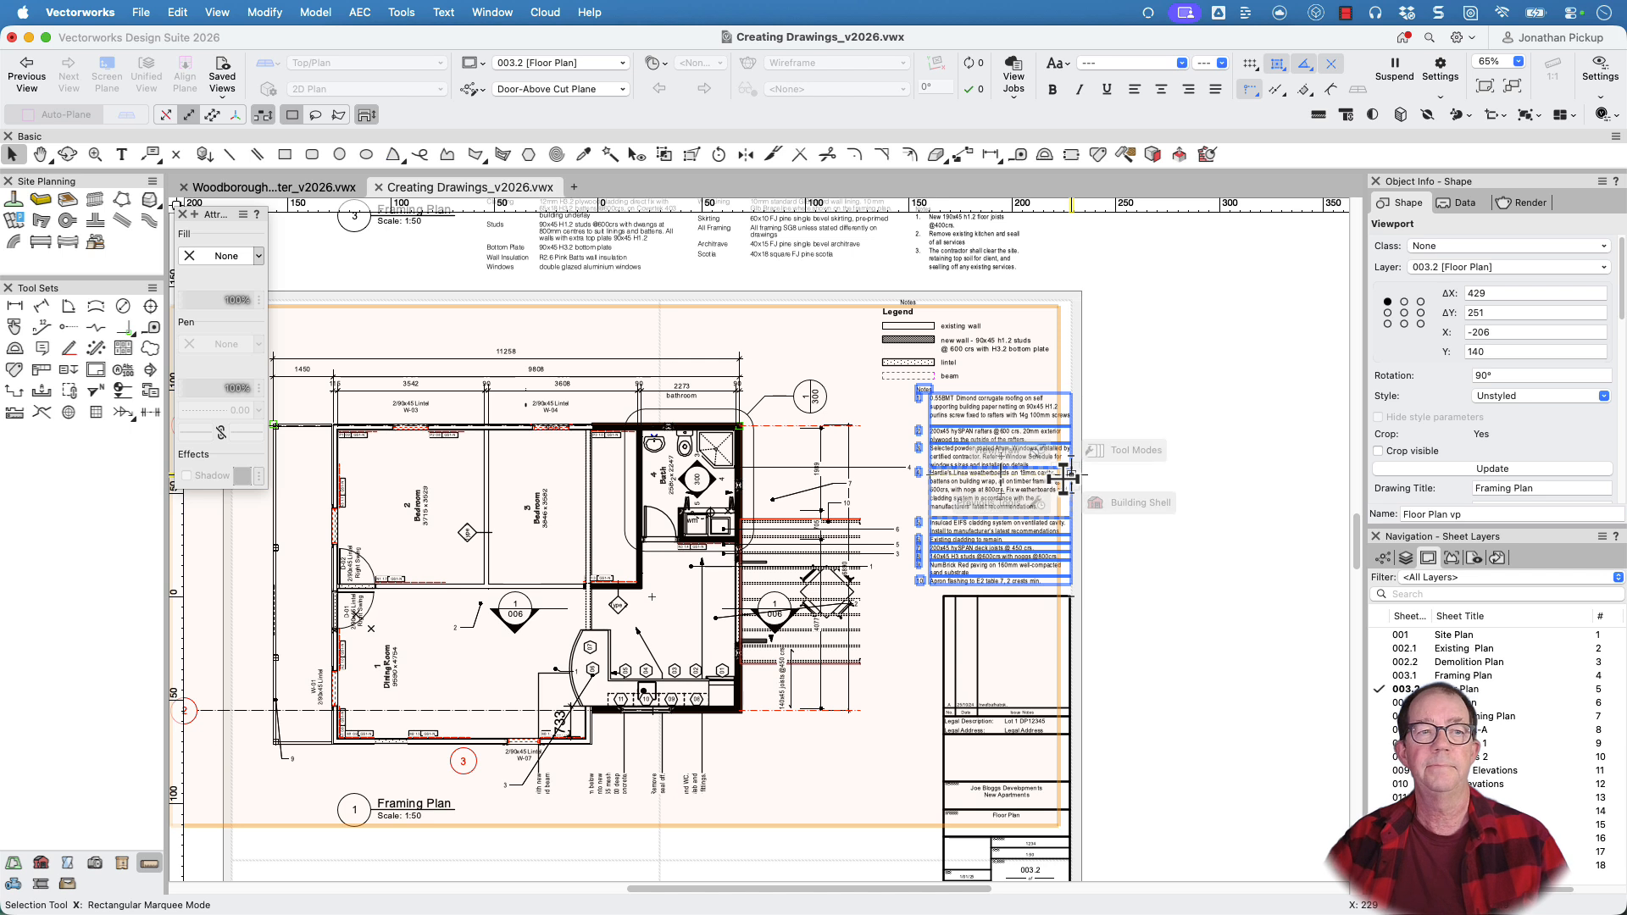